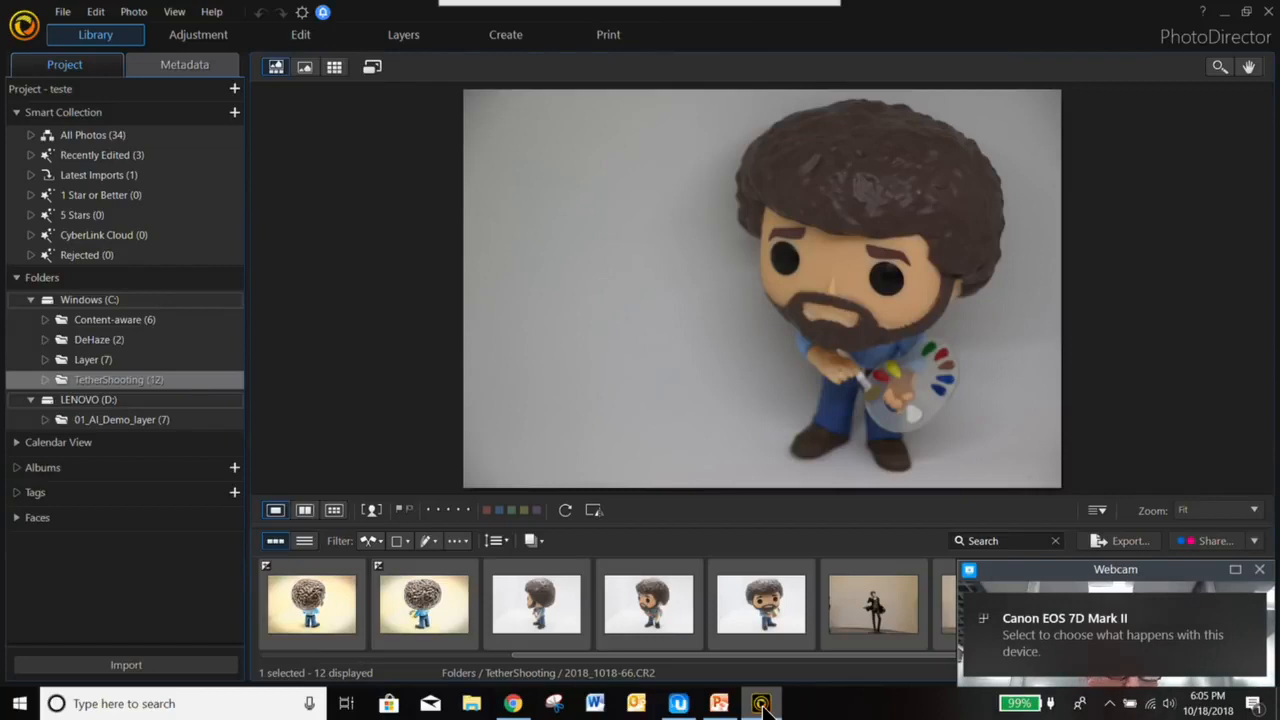
- Start tethered shooting with the Canon EOS 7D Mark II and move the webcam window clear of the capture controls
left_click(166, 668)
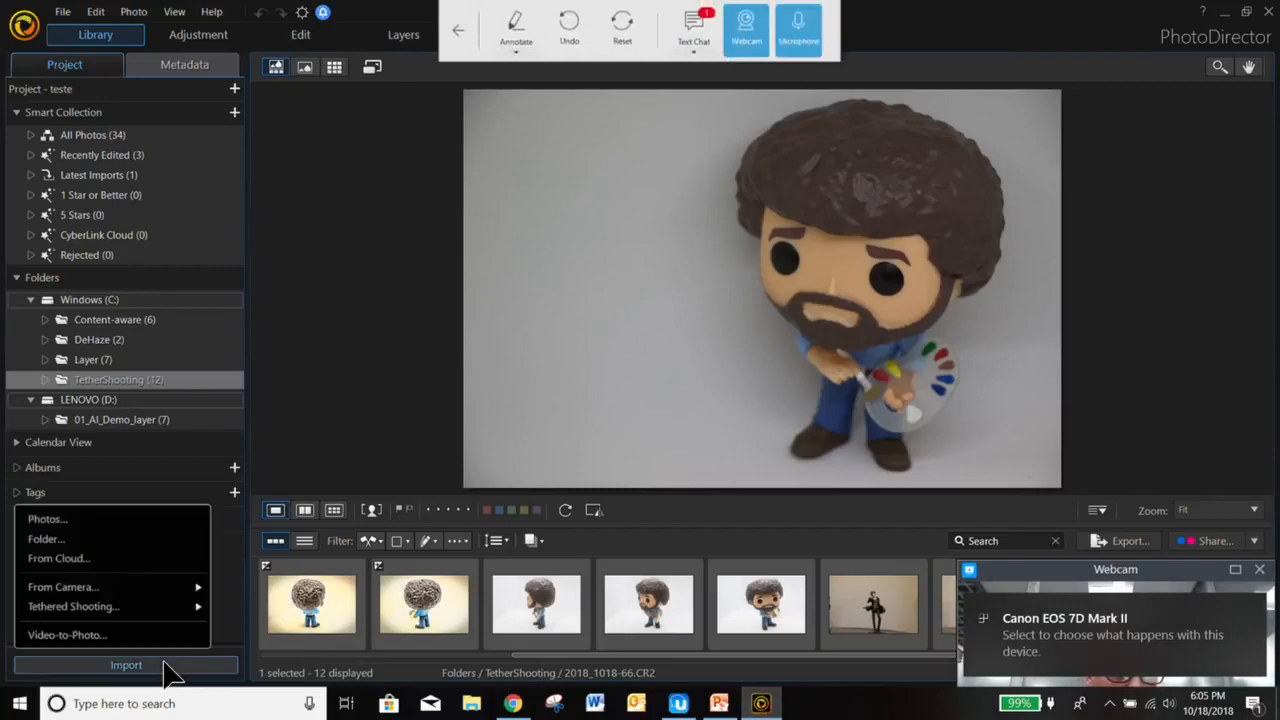
mouse_move(160, 610)
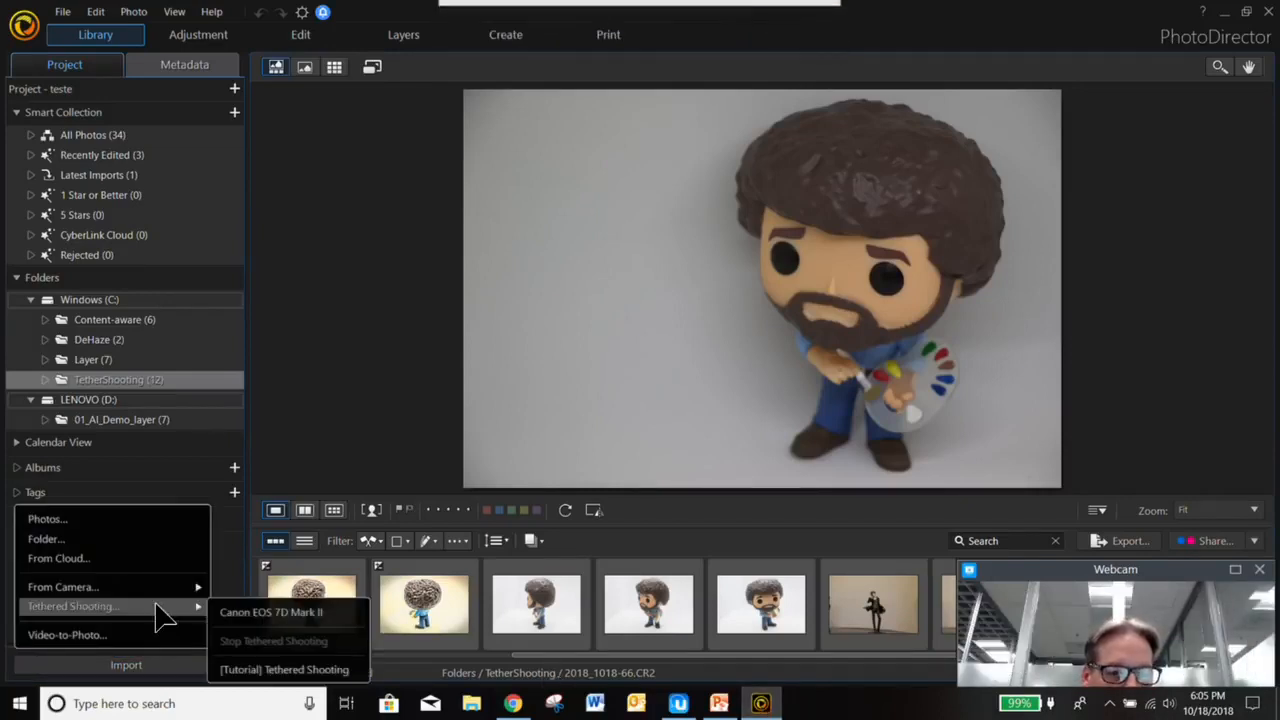
left_click(252, 612)
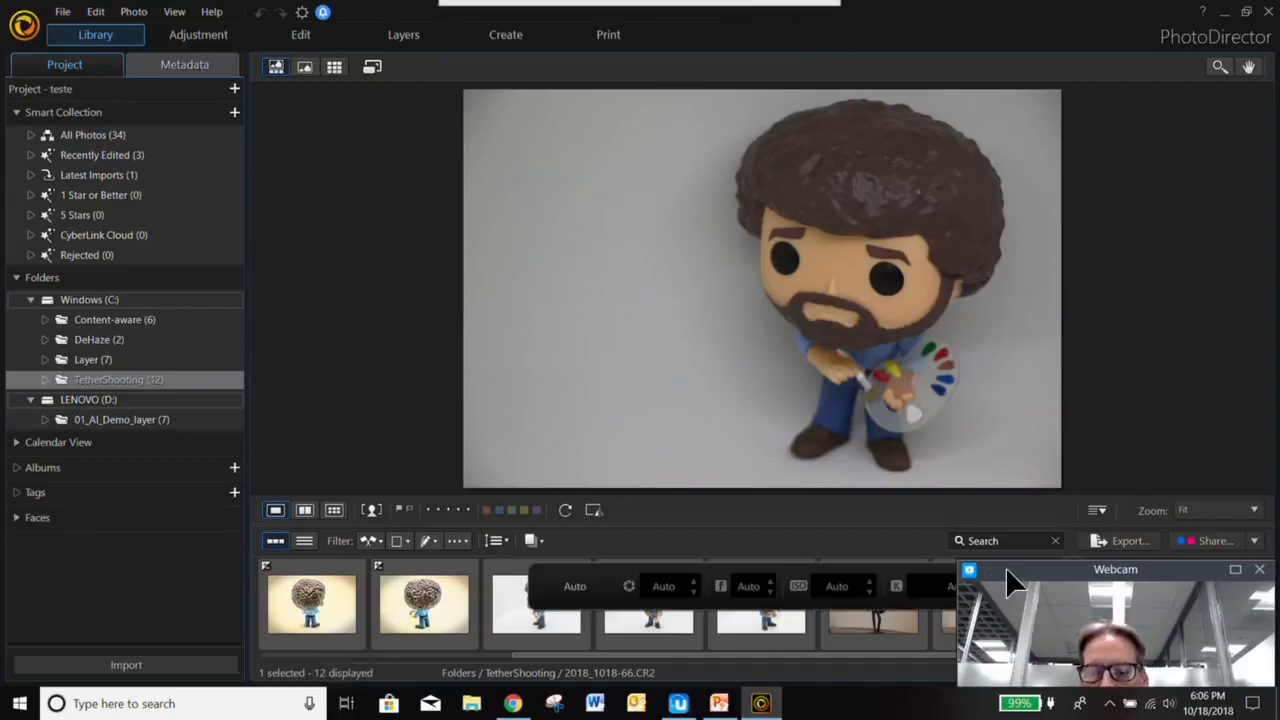
left_click_drag(1006, 568, 1016, 645)
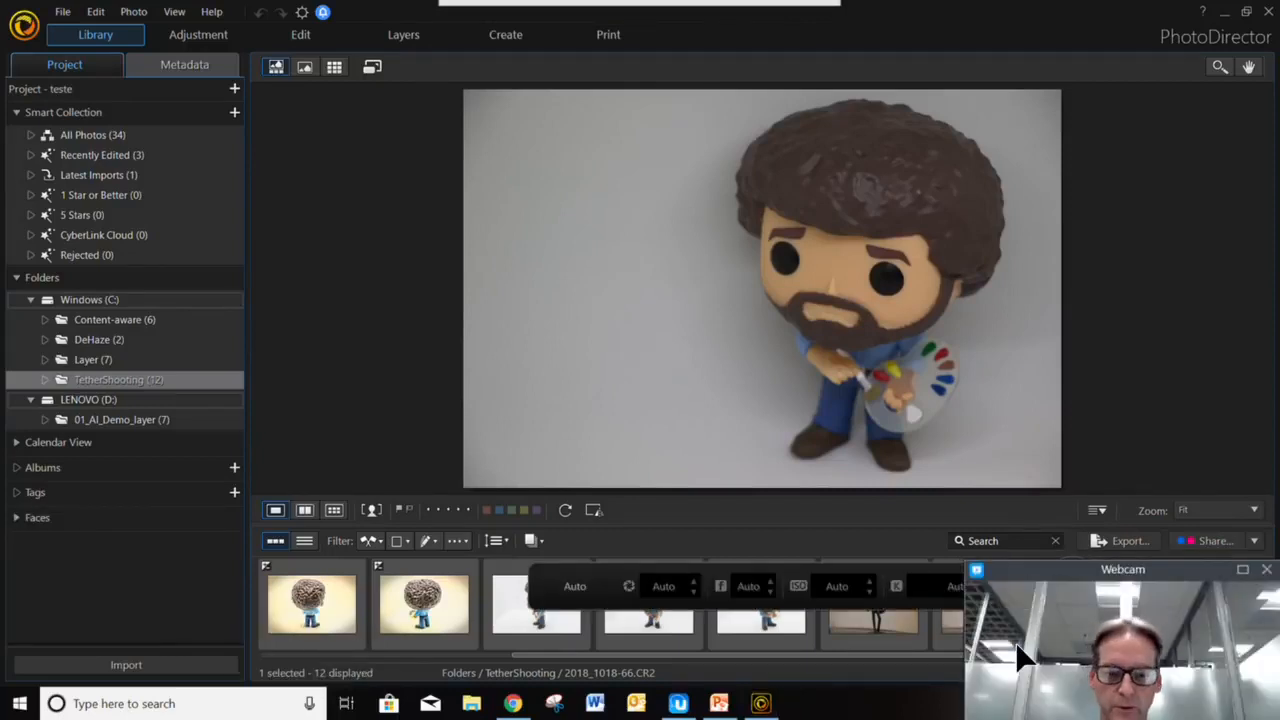
left_click_drag(1030, 572, 1008, 668)
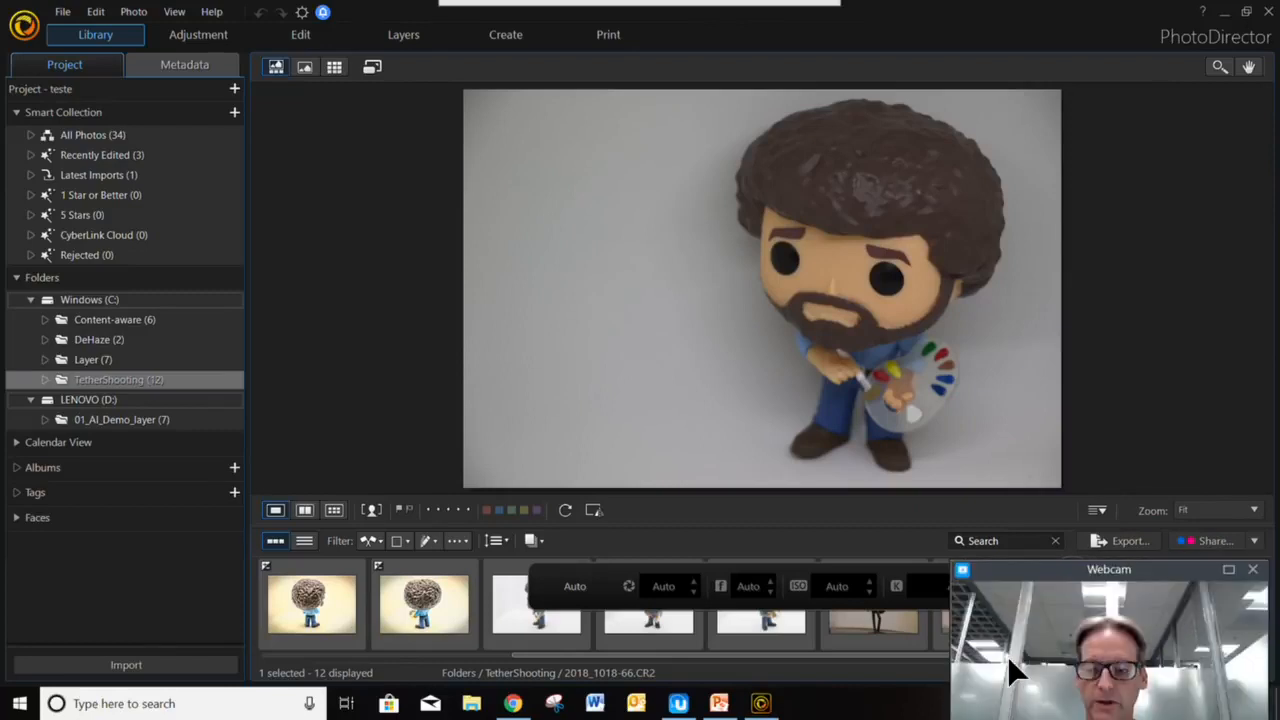
left_click_drag(1010, 569, 1077, 209)
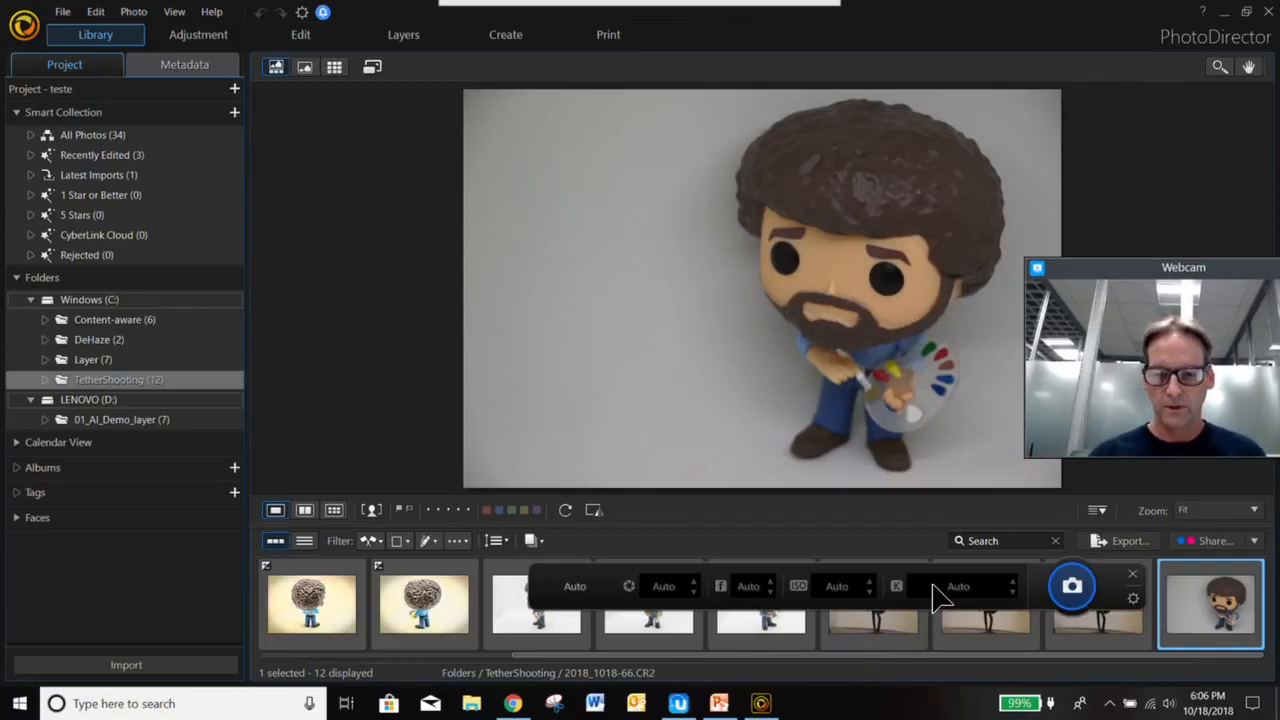
- Review the tethered shooting settings without changing them and take a shot with the connected camera
left_click(1134, 598)
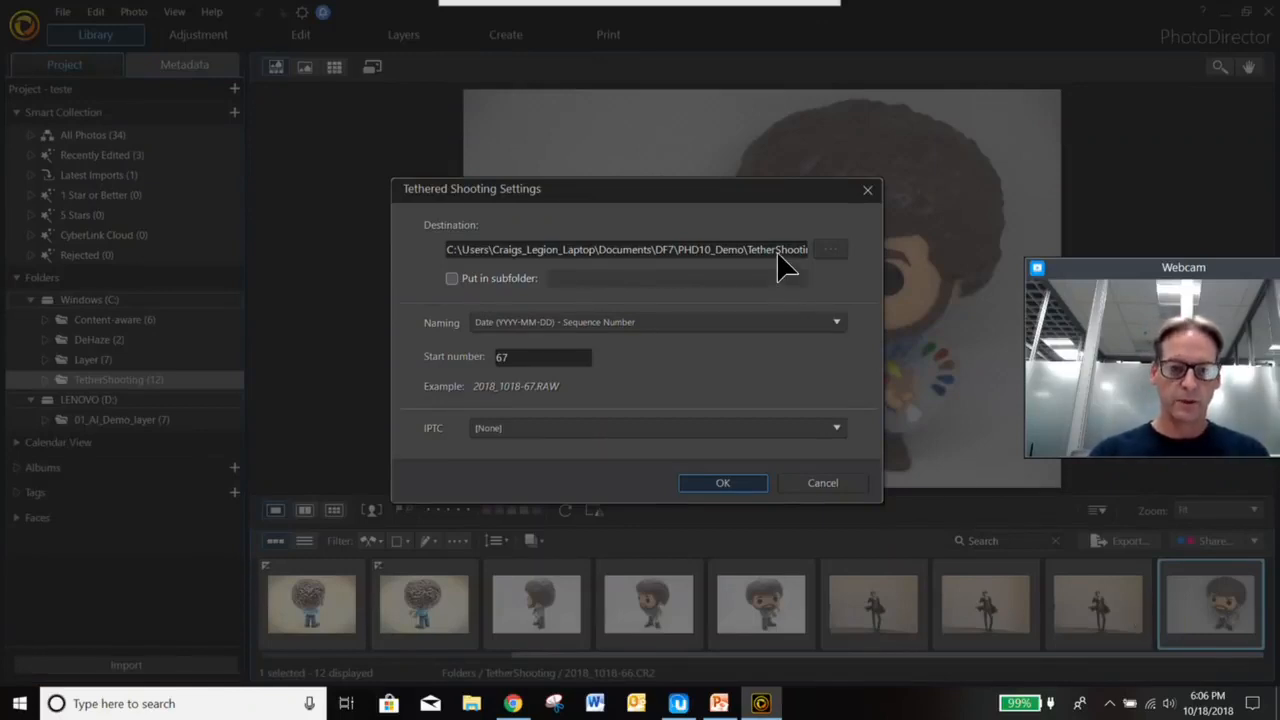
left_click(810, 487)
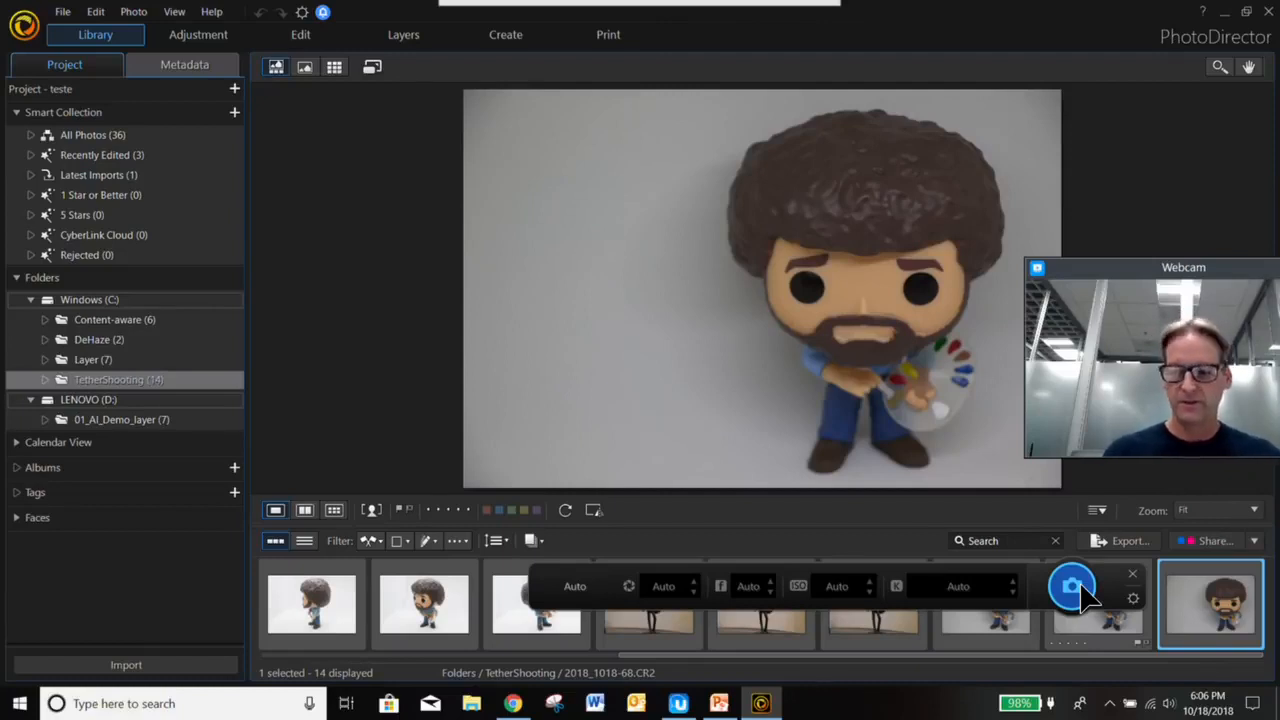
left_click(1081, 585)
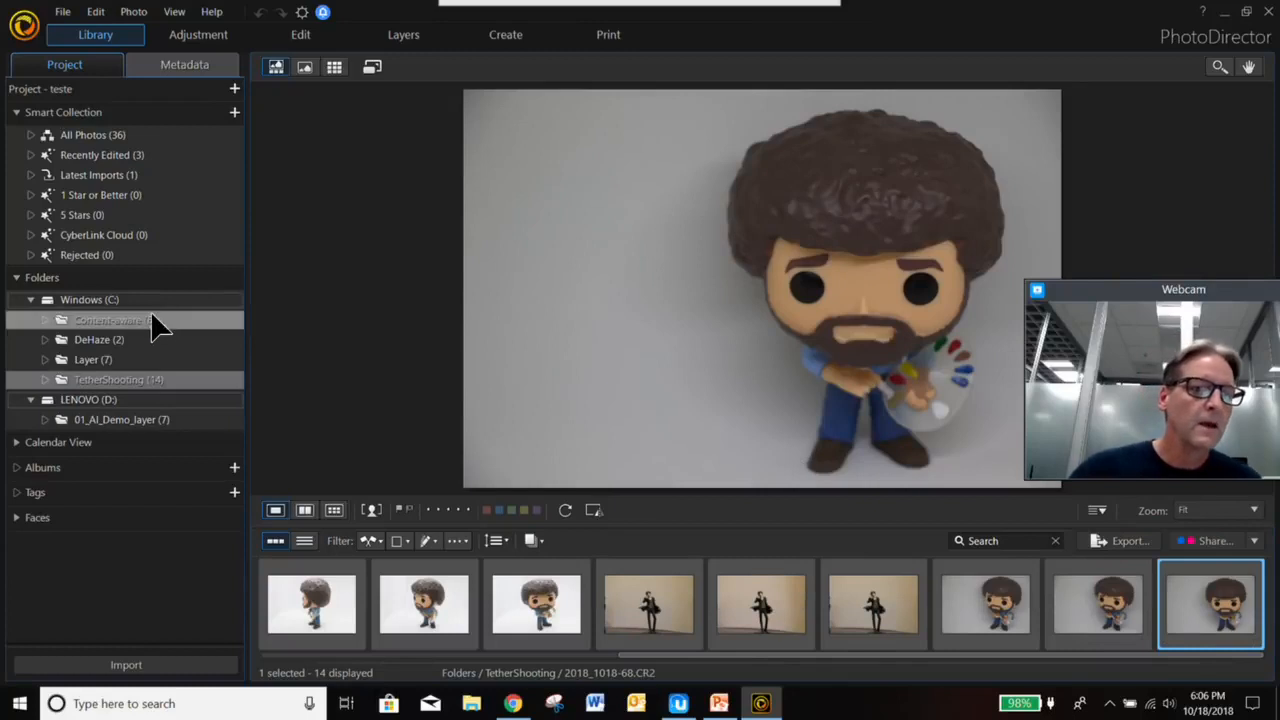
- Select the P1020232-Krka.JPG waterfall photo in the Layer folder and open it for editing with AI Style Transfer
left_click(97, 356)
left_click(880, 603)
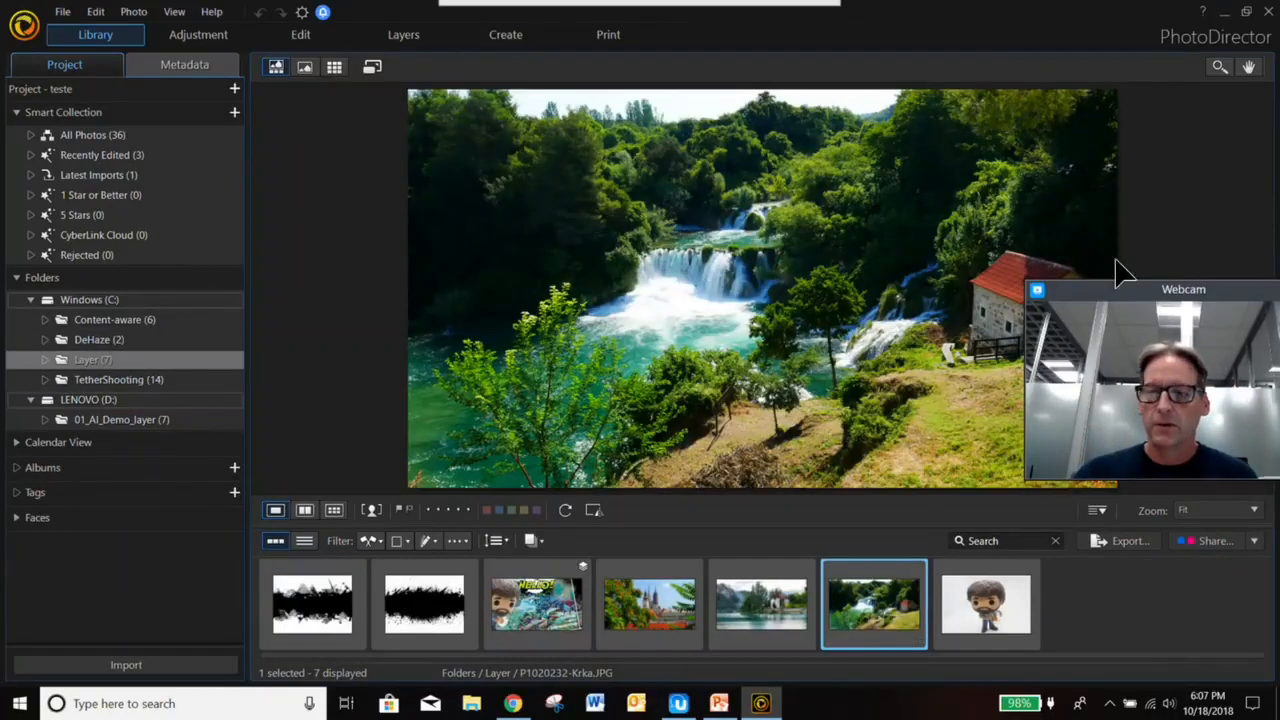
left_click_drag(1120, 288, 1097, 556)
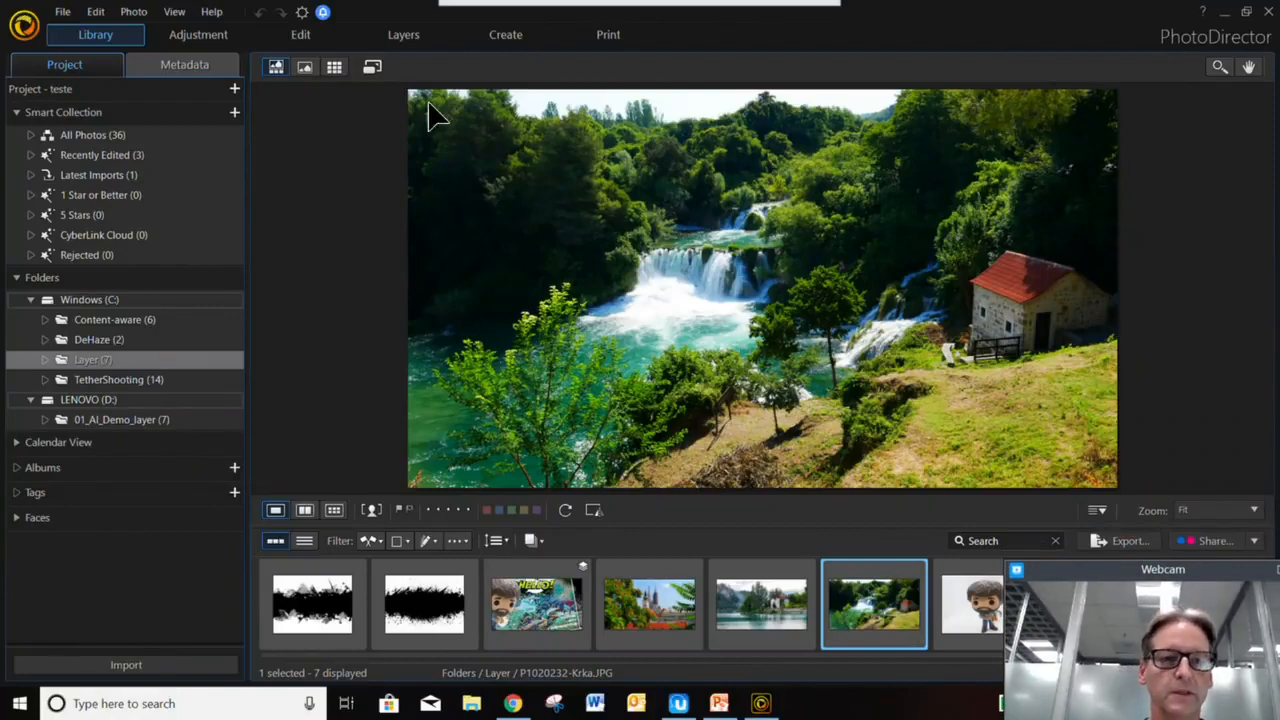
left_click(313, 42)
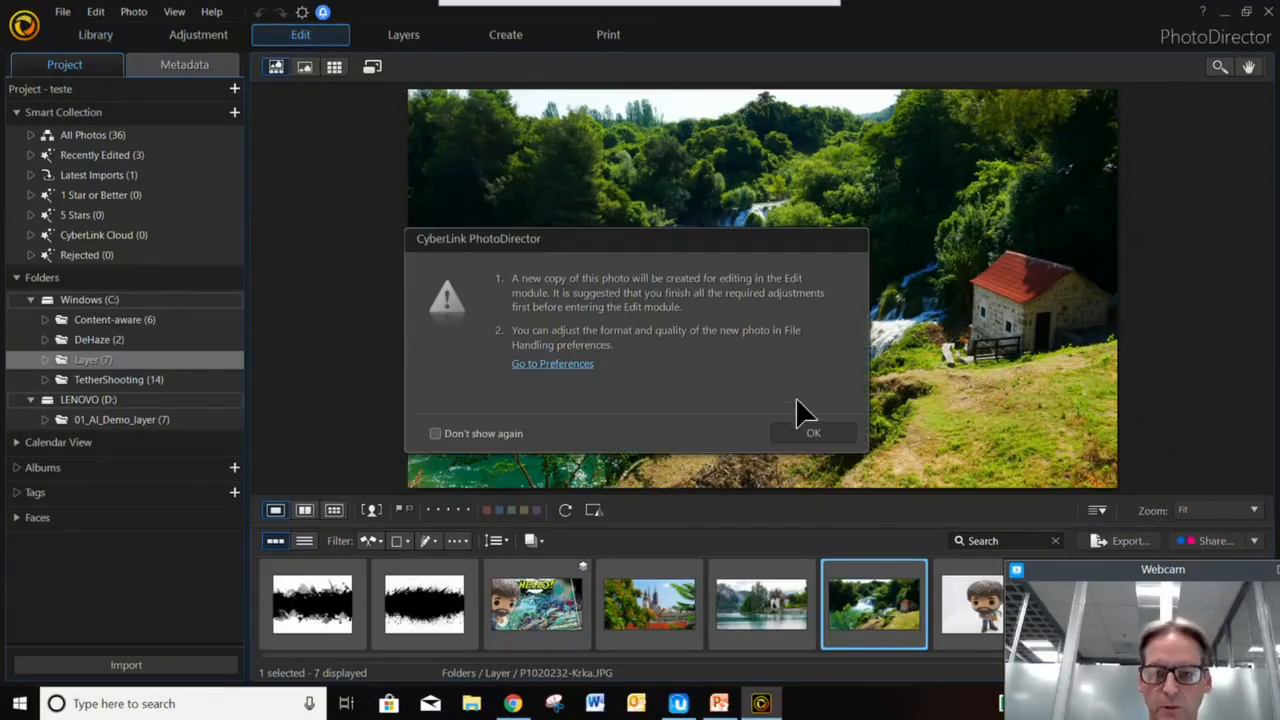
left_click(803, 432)
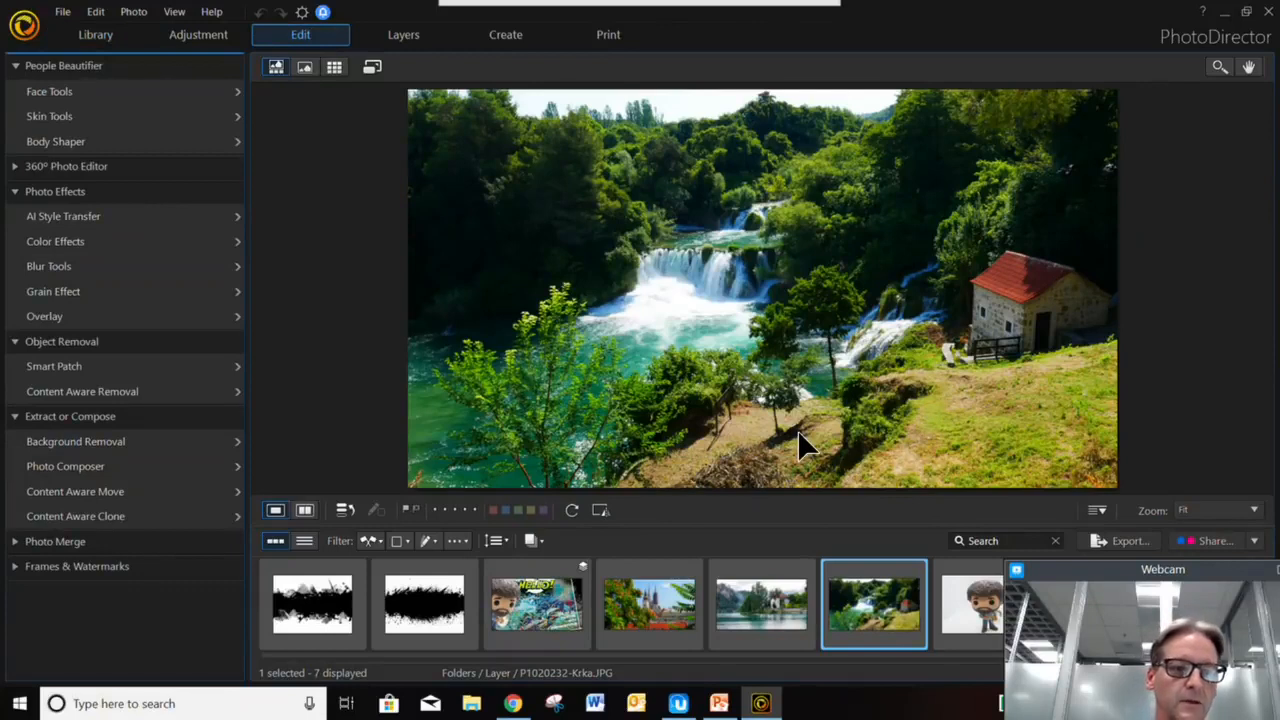
left_click(203, 216)
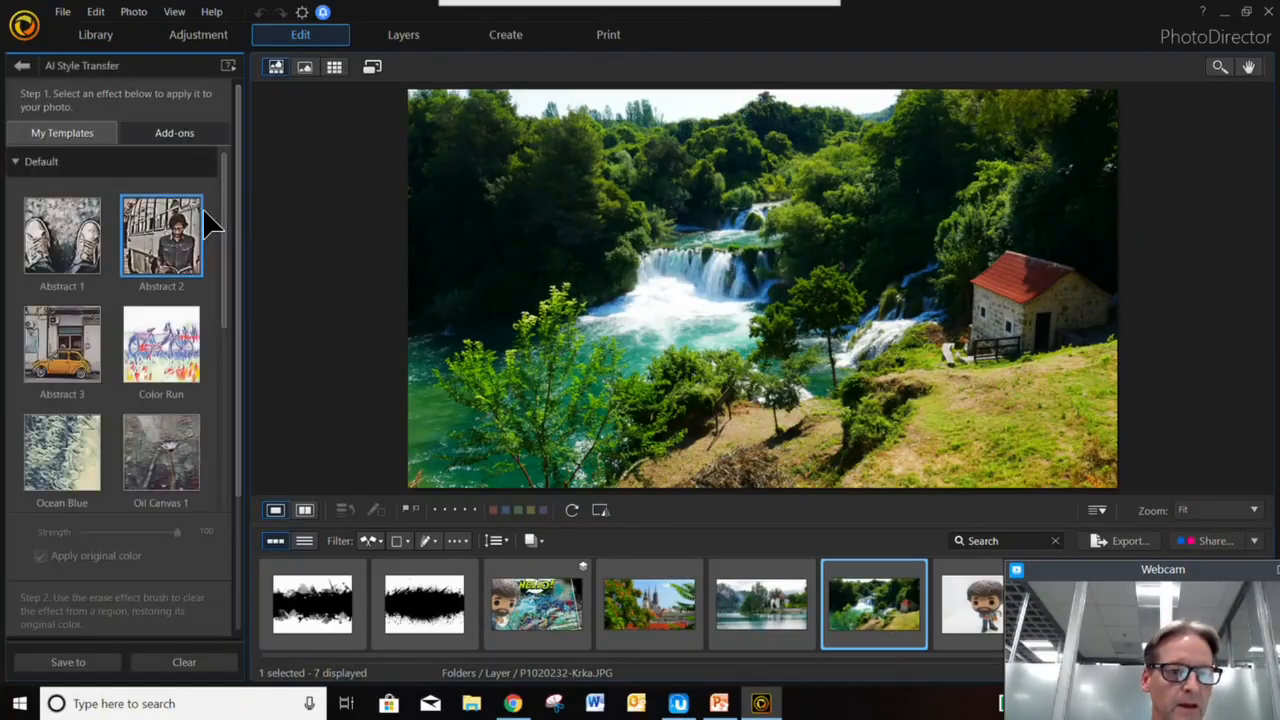
- Try the Abstract 1 style on the waterfall photo, turn off its original color, and try the Ocean Blue style
left_click(50, 238)
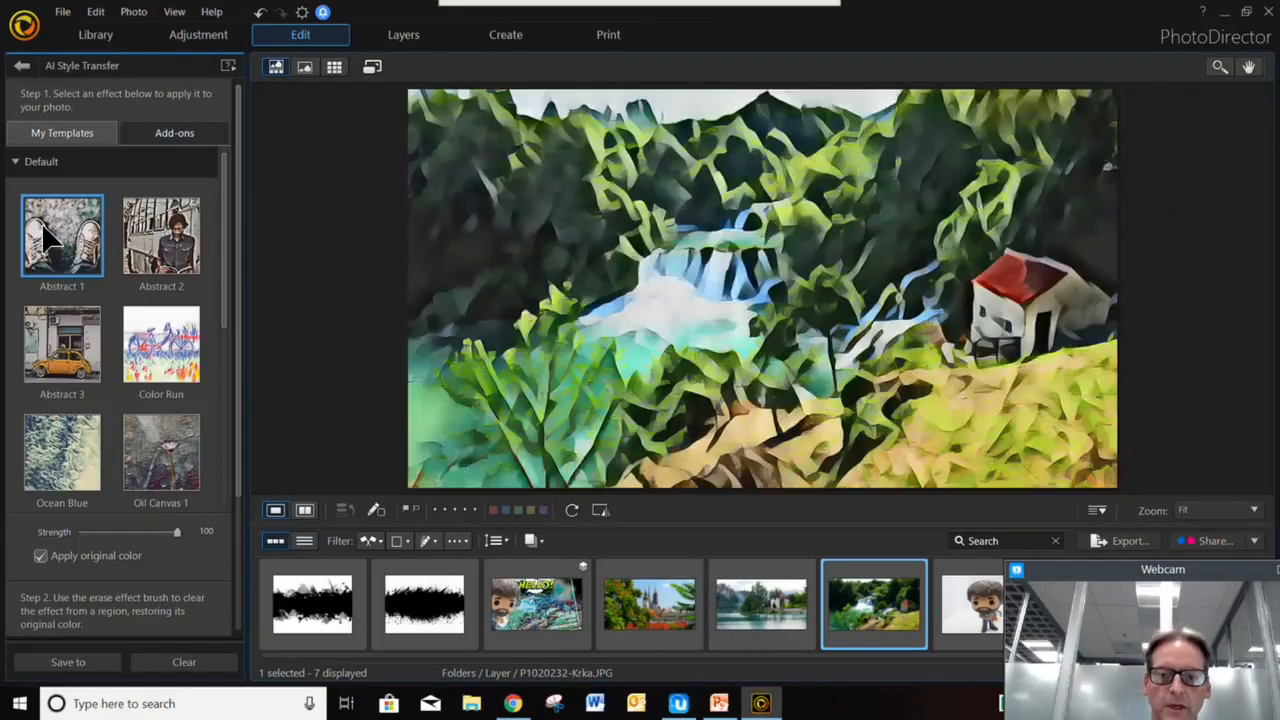
left_click(40, 558)
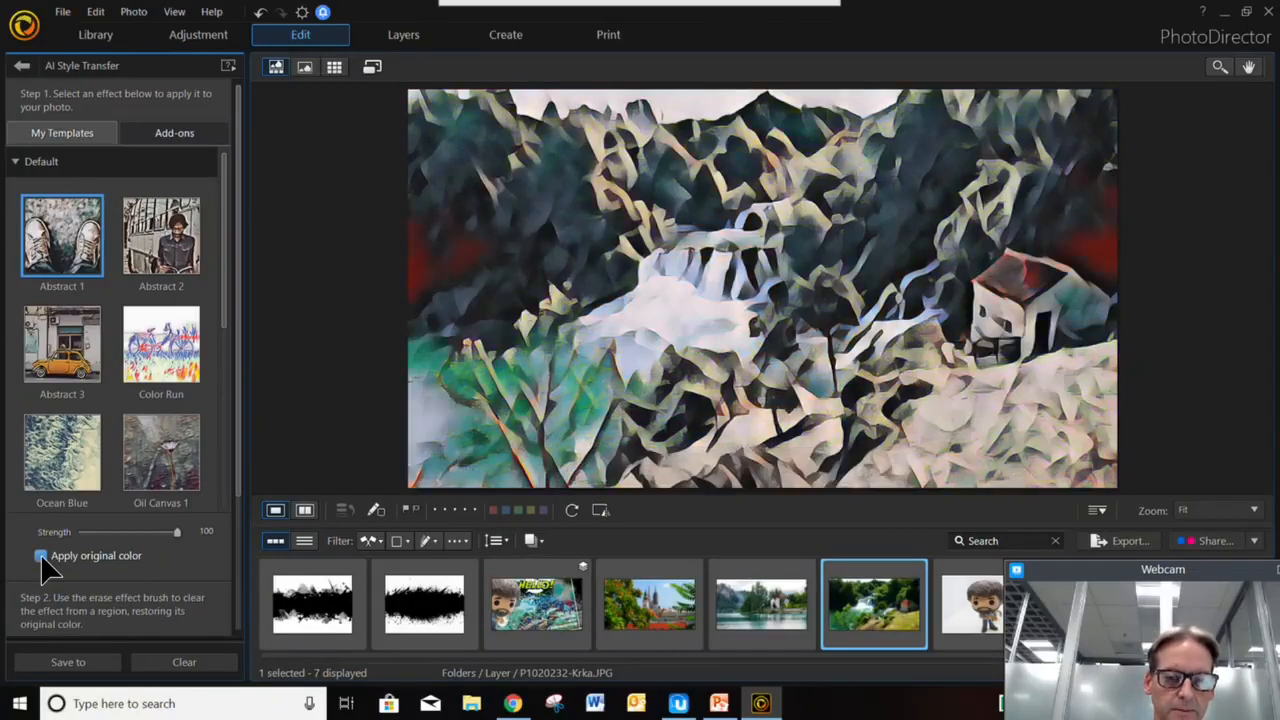
left_click(75, 490)
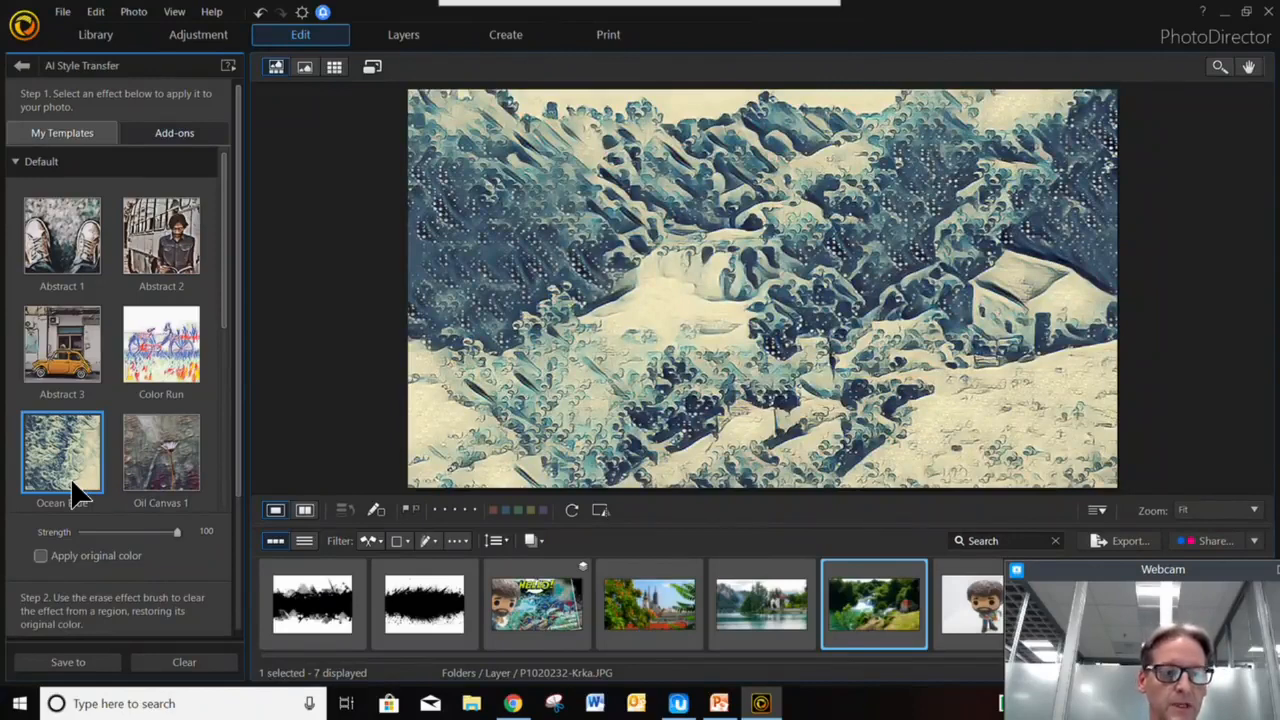
- Apply the Style 03 add-on from Oil Paintings to the photo with original color turned on and strength at 100
left_click(160, 142)
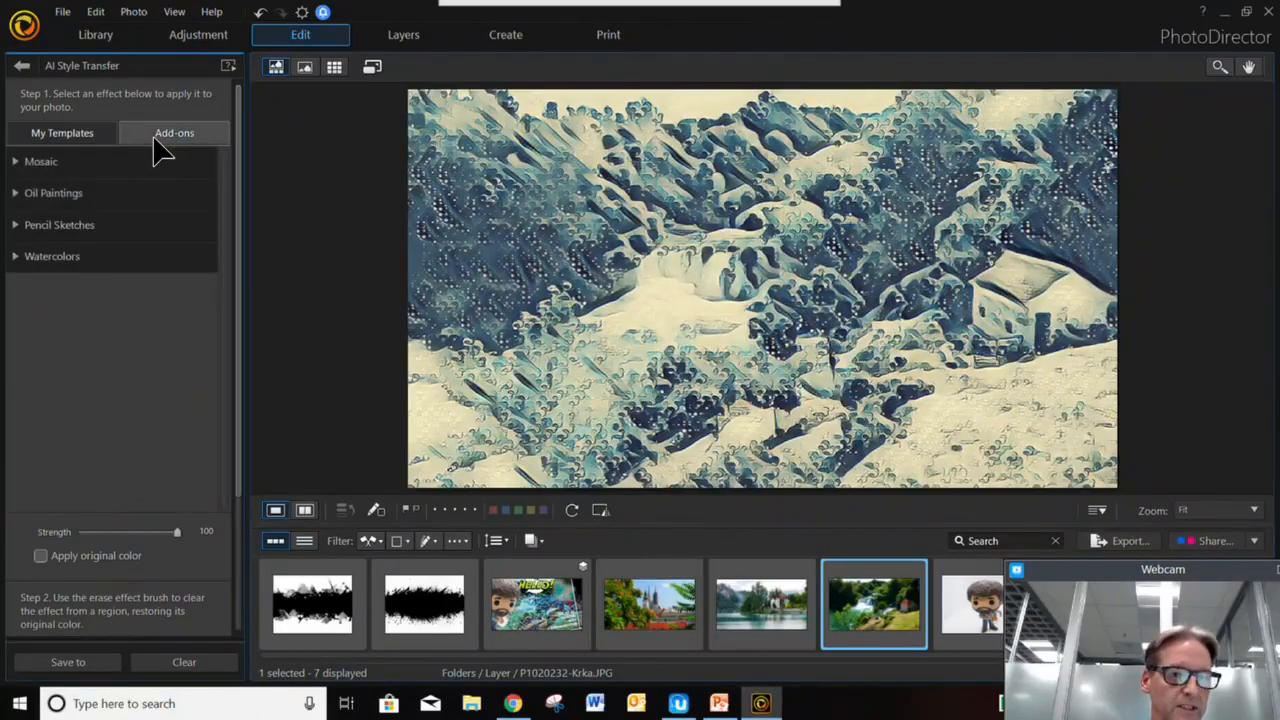
left_click(17, 193)
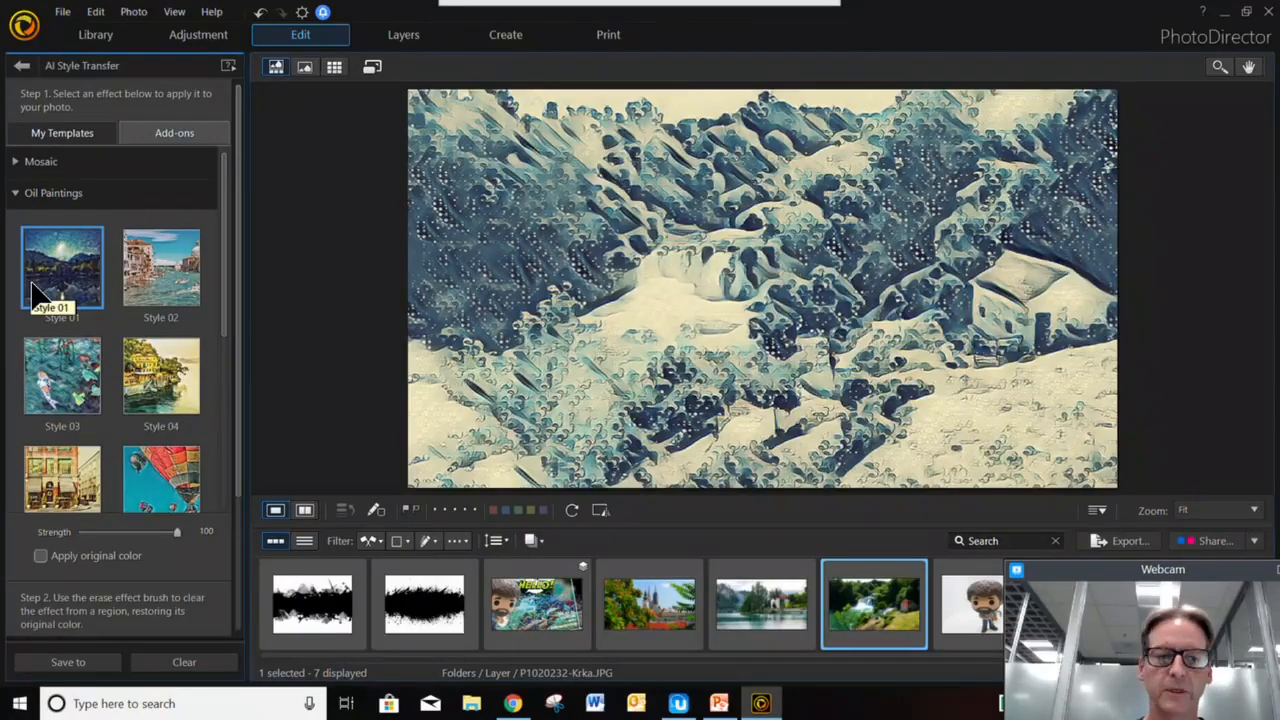
left_click(55, 373)
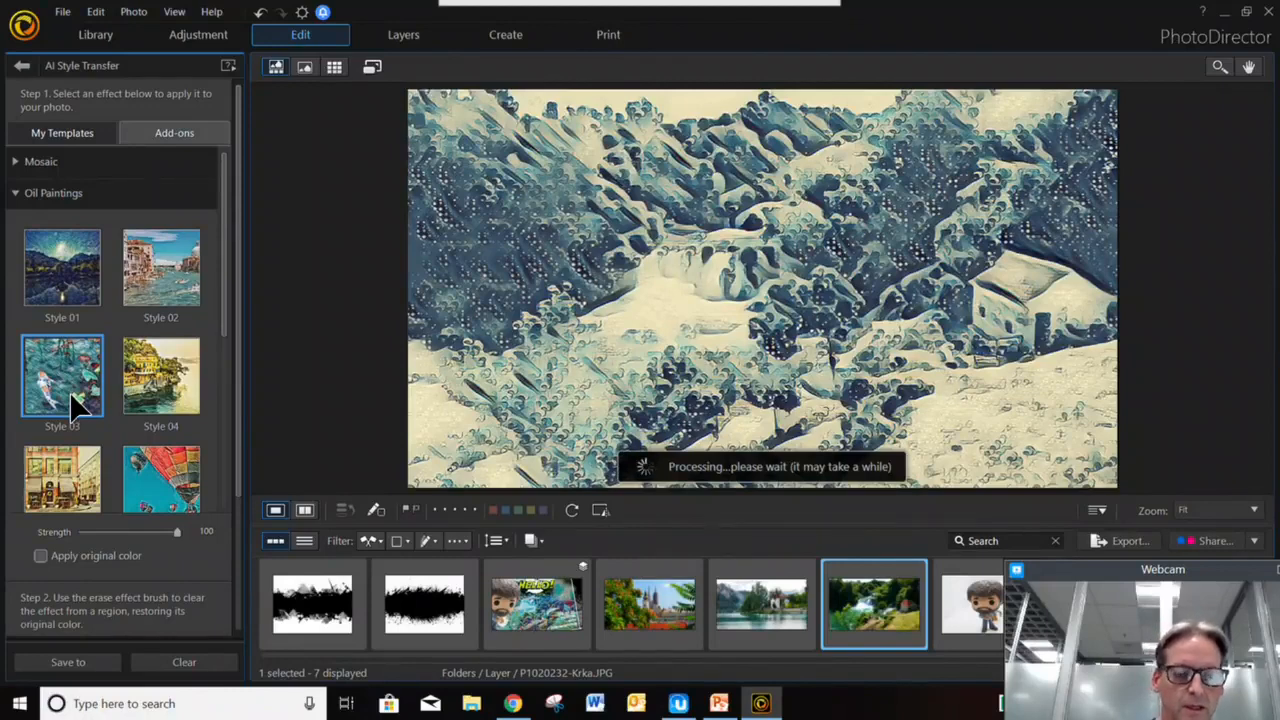
left_click(39, 555)
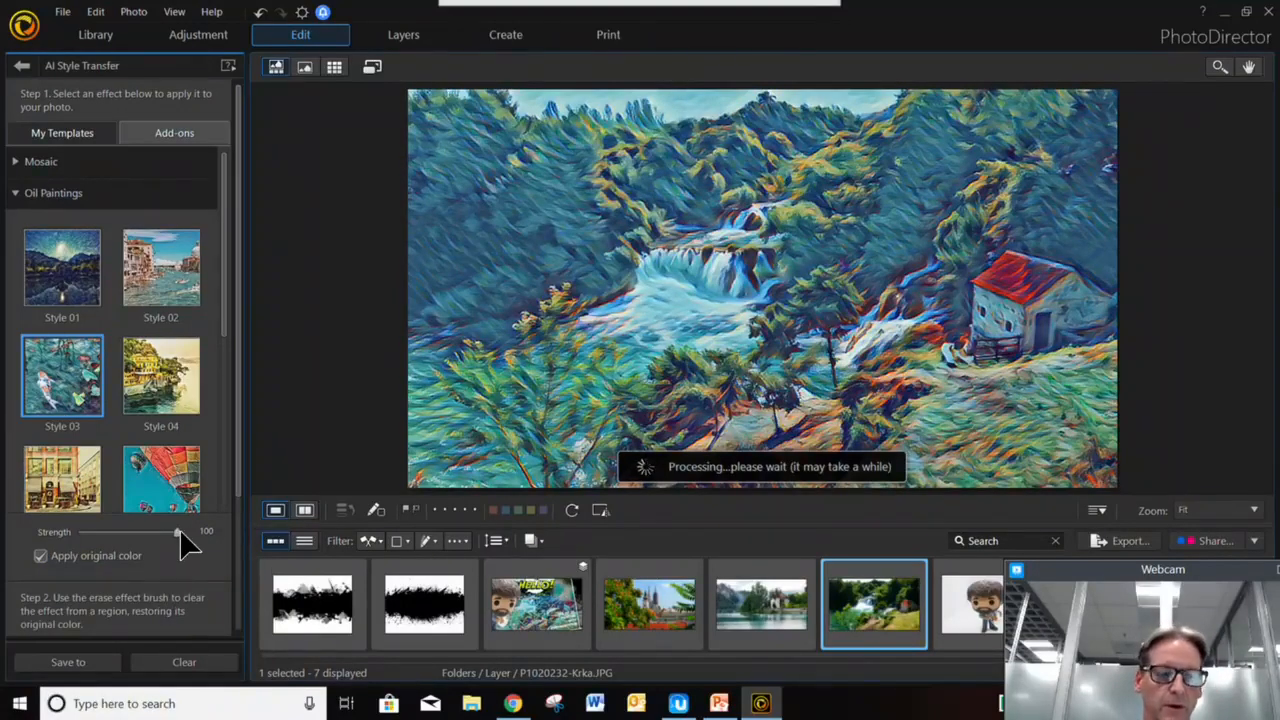
mouse_move(185, 543)
left_mouse_down()
mouse_move(119, 535)
mouse_move(184, 528)
left_mouse_up()
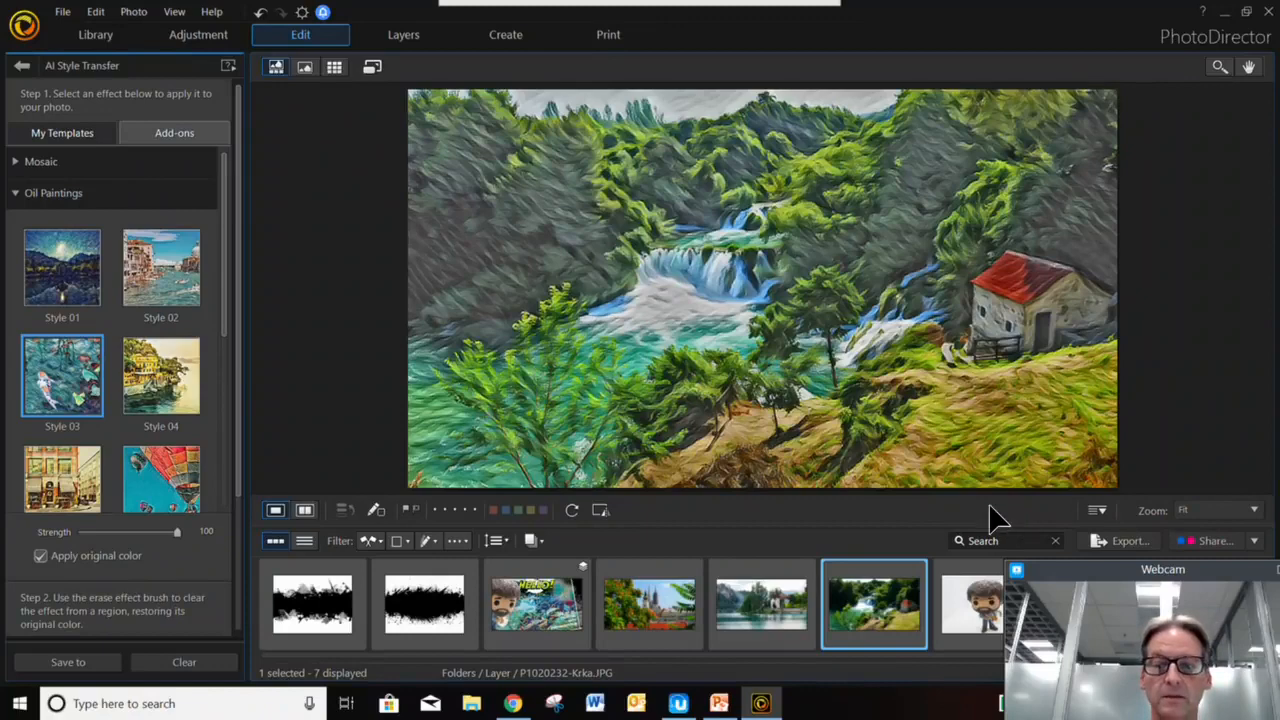
- Save the stylized photo as a virtual copy and continue with it in the Layers module
left_click(398, 40)
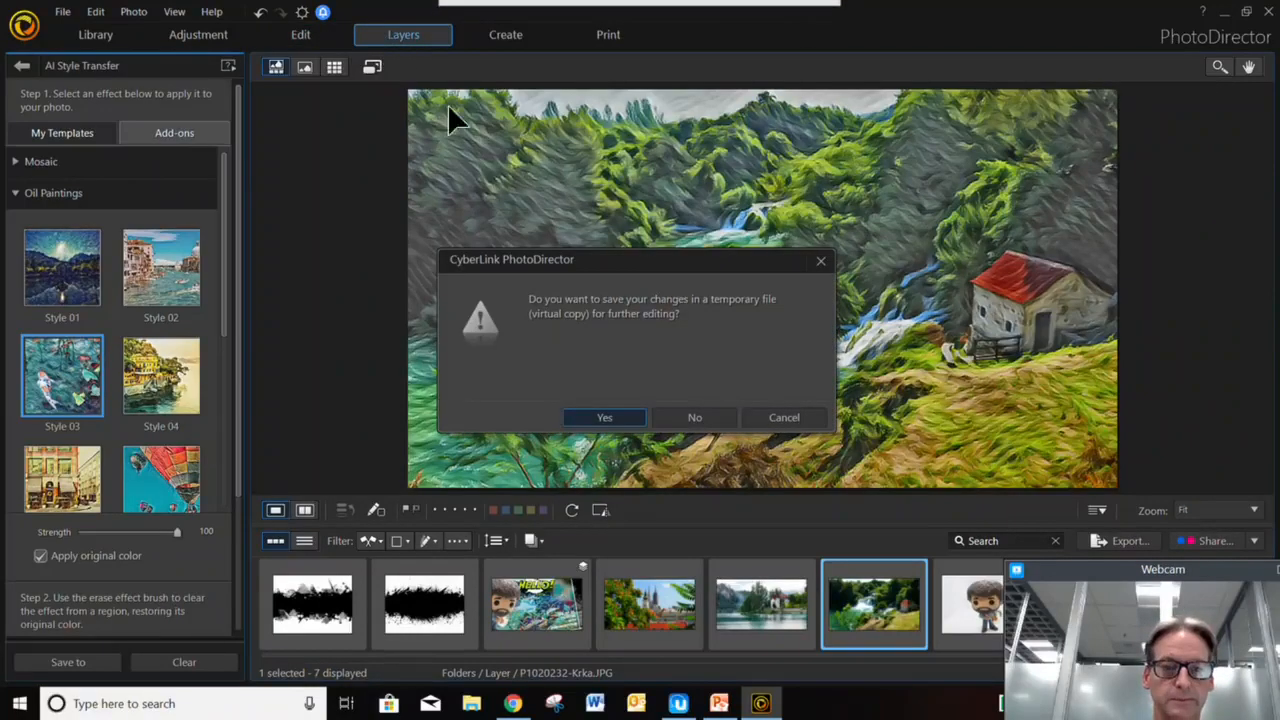
left_click(619, 418)
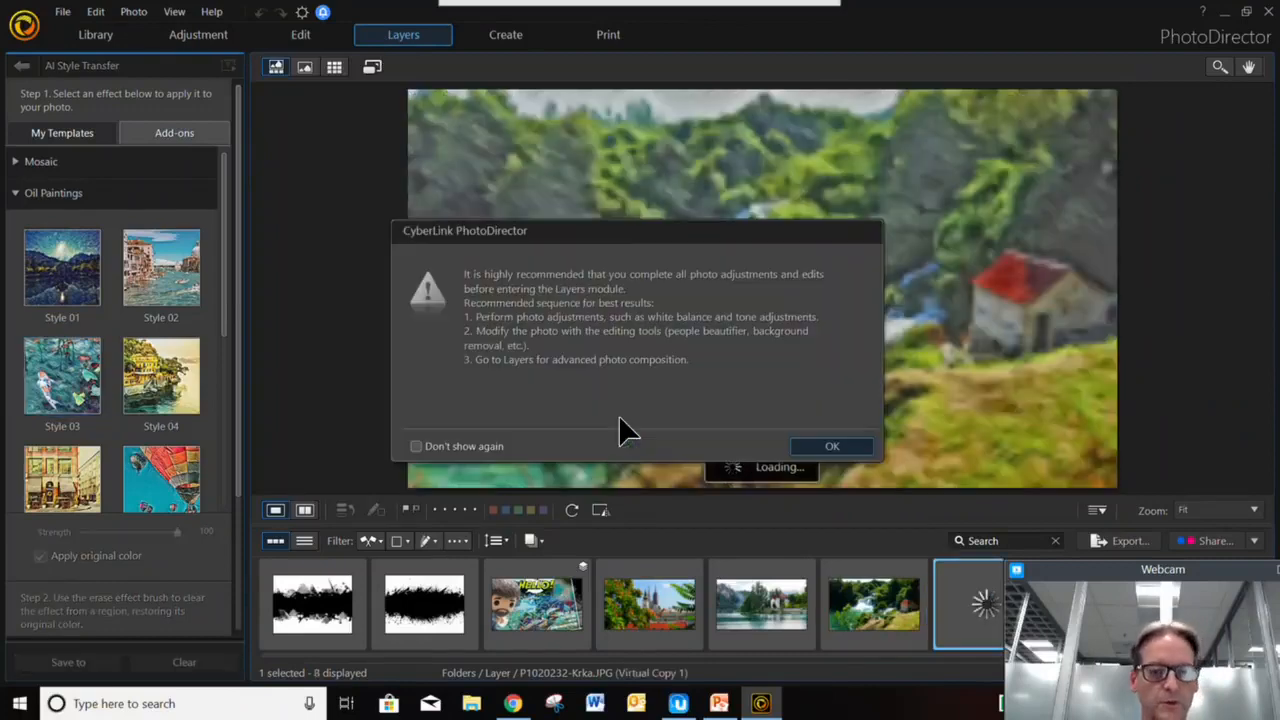
left_click(803, 446)
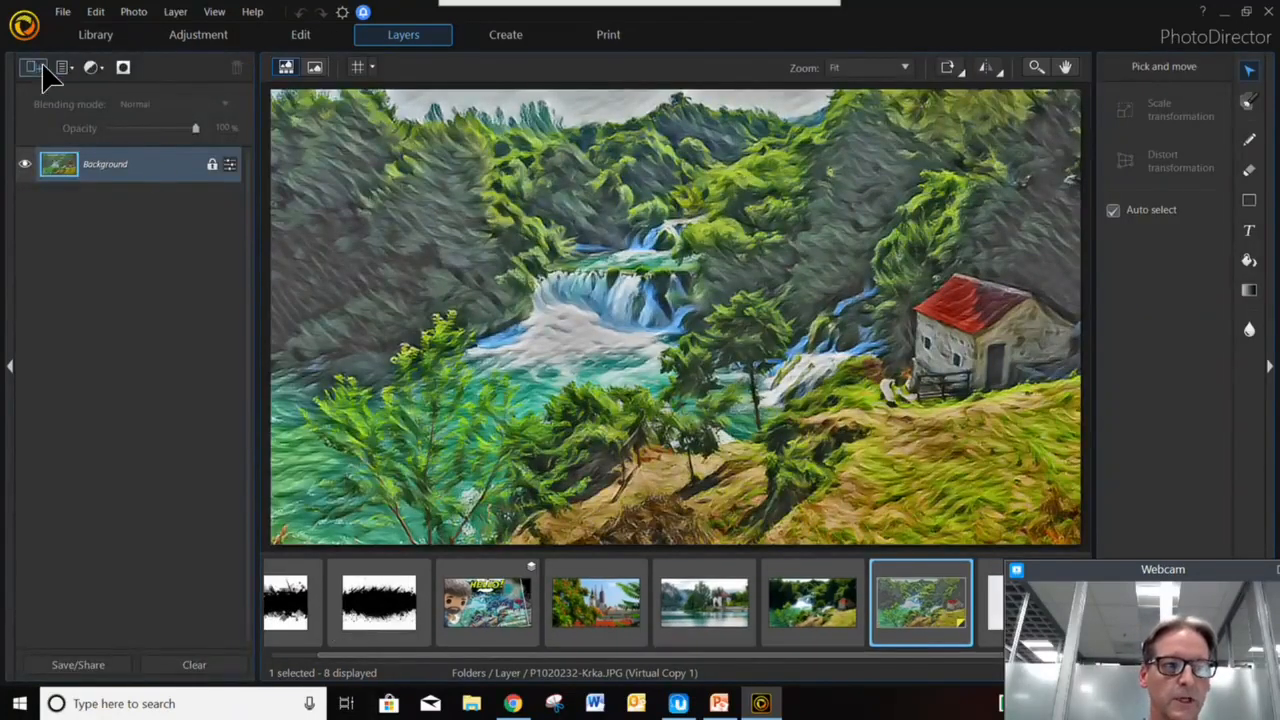
- Create an empty layer project with a custom width of 1920 pixels and a transparent background
left_click(42, 68)
left_click(63, 94)
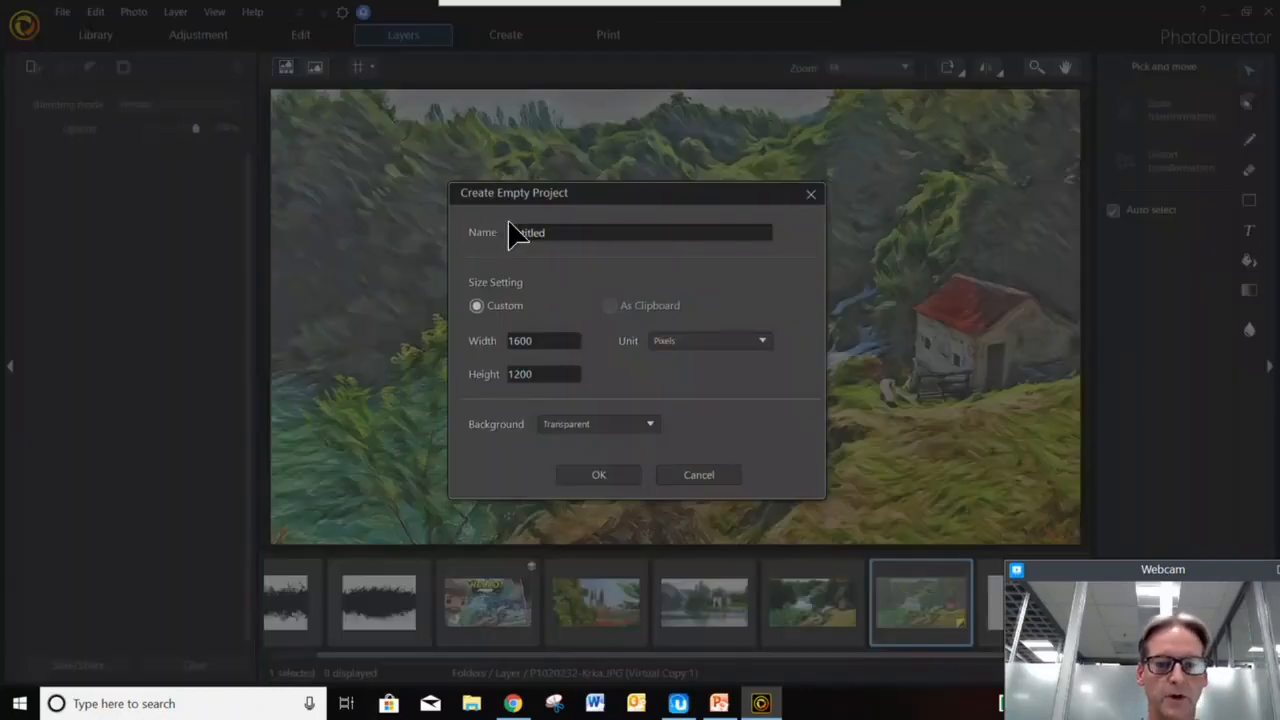
double_click(566, 342)
type("1920")
key("Tab")
type("1")
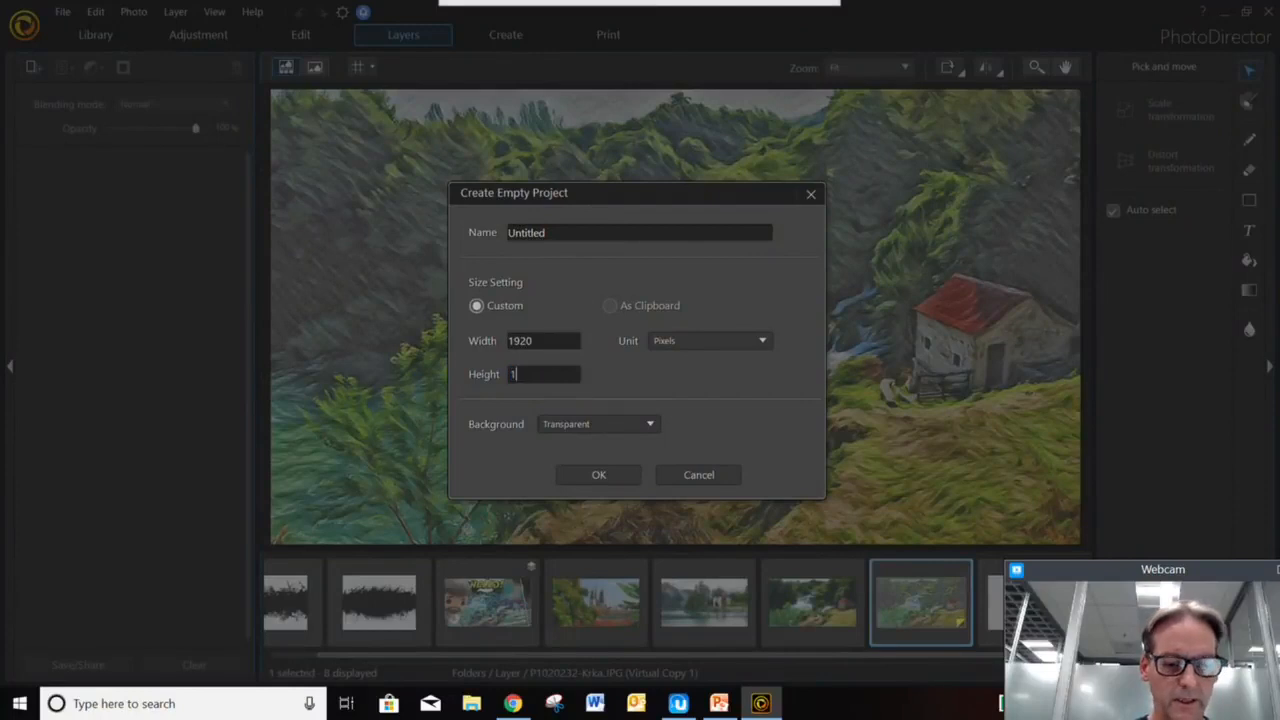
left_click(620, 476)
- Add the original waterfall photo as a layer and place the stylized virtual copy above it
left_click_drag(952, 598, 84, 224)
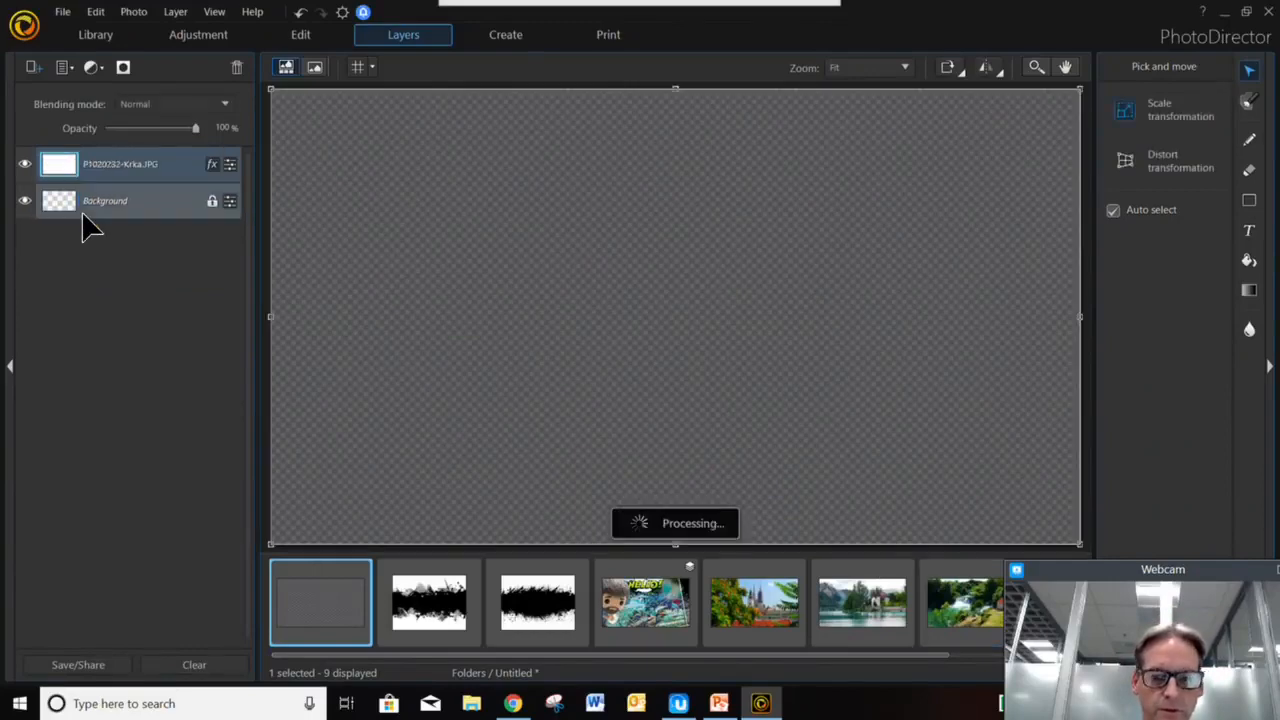
left_click_drag(1145, 580, 1120, 580)
mouse_move(878, 655)
left_mouse_down()
mouse_move(957, 651)
mouse_move(141, 264)
left_mouse_up()
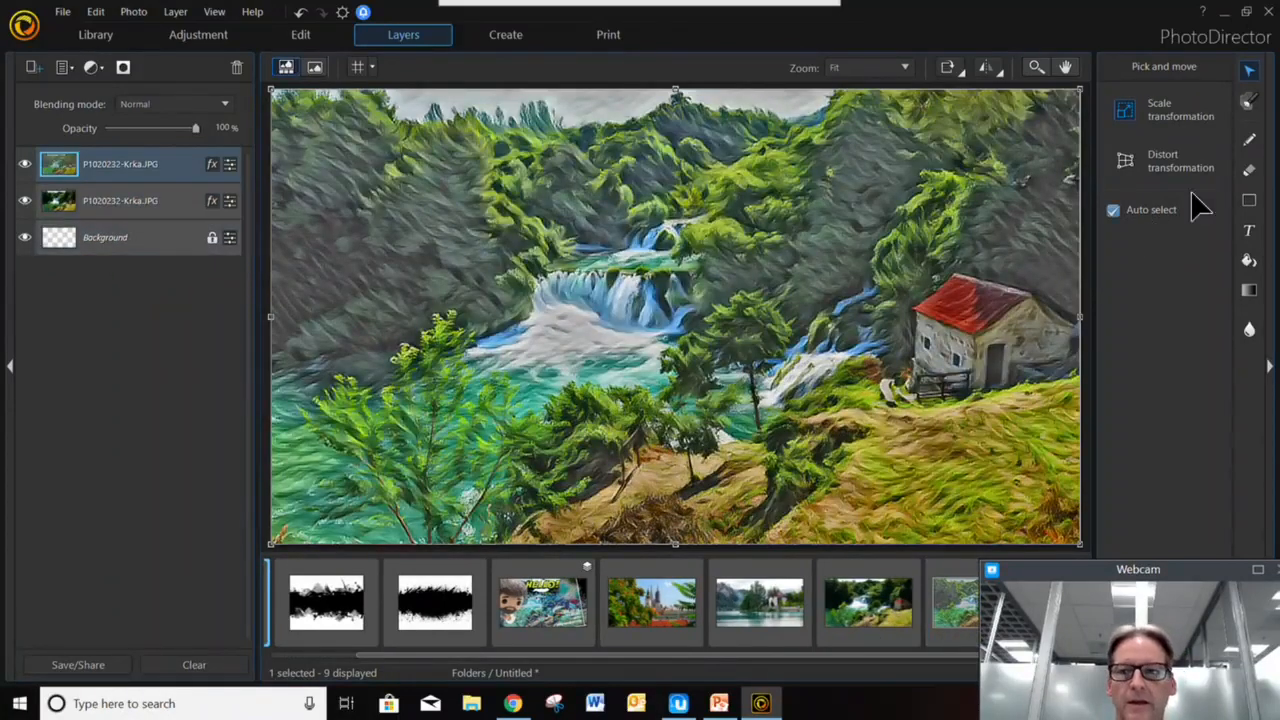
- Try erasing the upper forest area of the stylized layer with the 300 px Eraser, and undo the erasure
left_click(1256, 166)
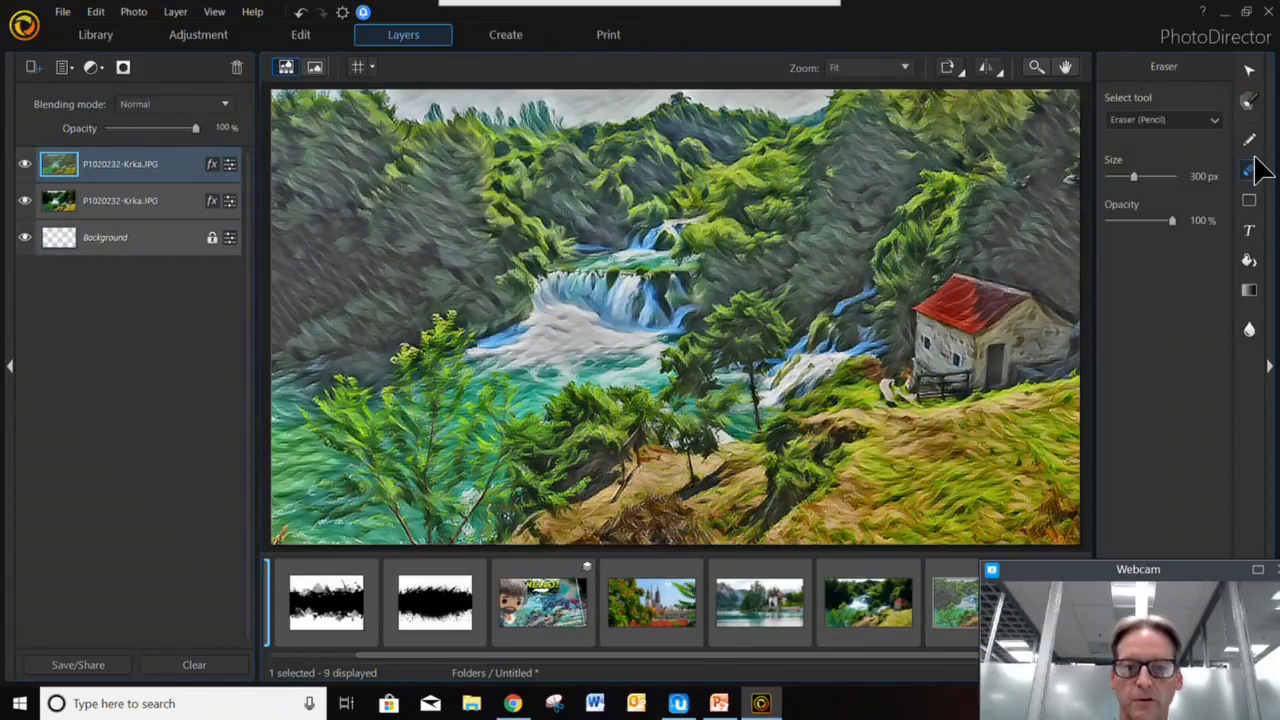
mouse_move(748, 177)
left_mouse_down()
mouse_move(534, 180)
mouse_move(327, 158)
left_mouse_up()
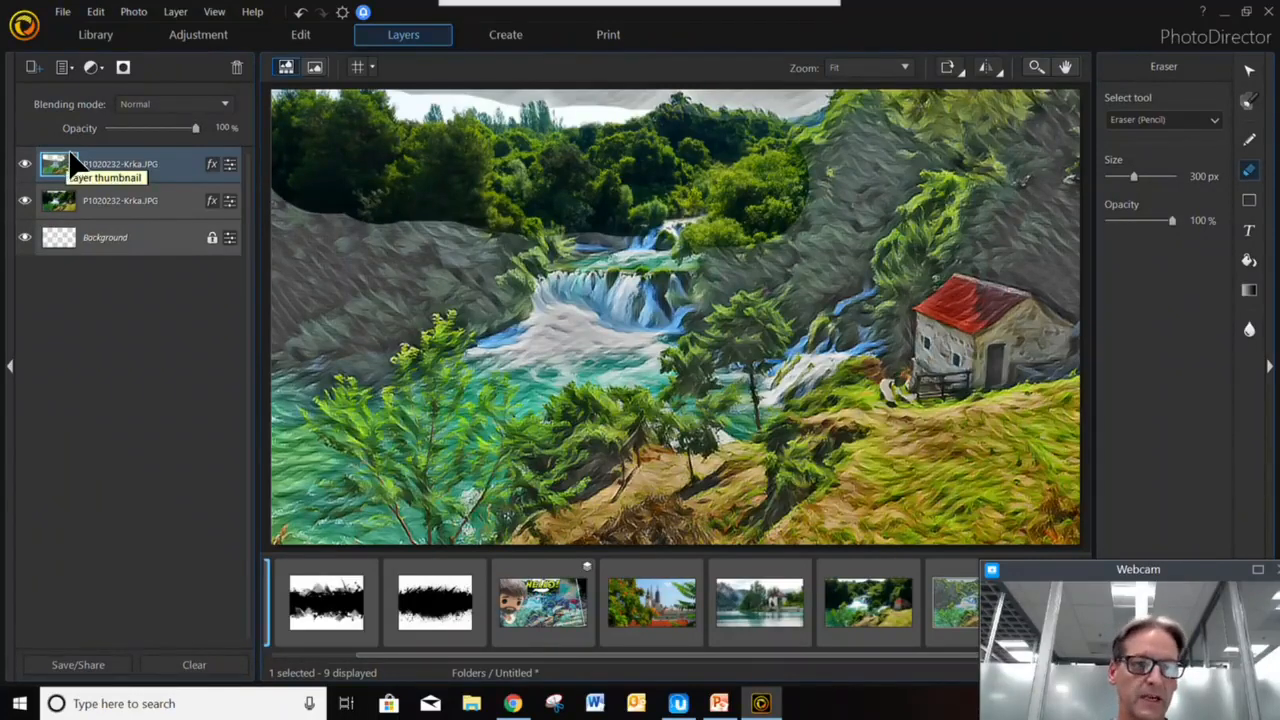
left_click(301, 13)
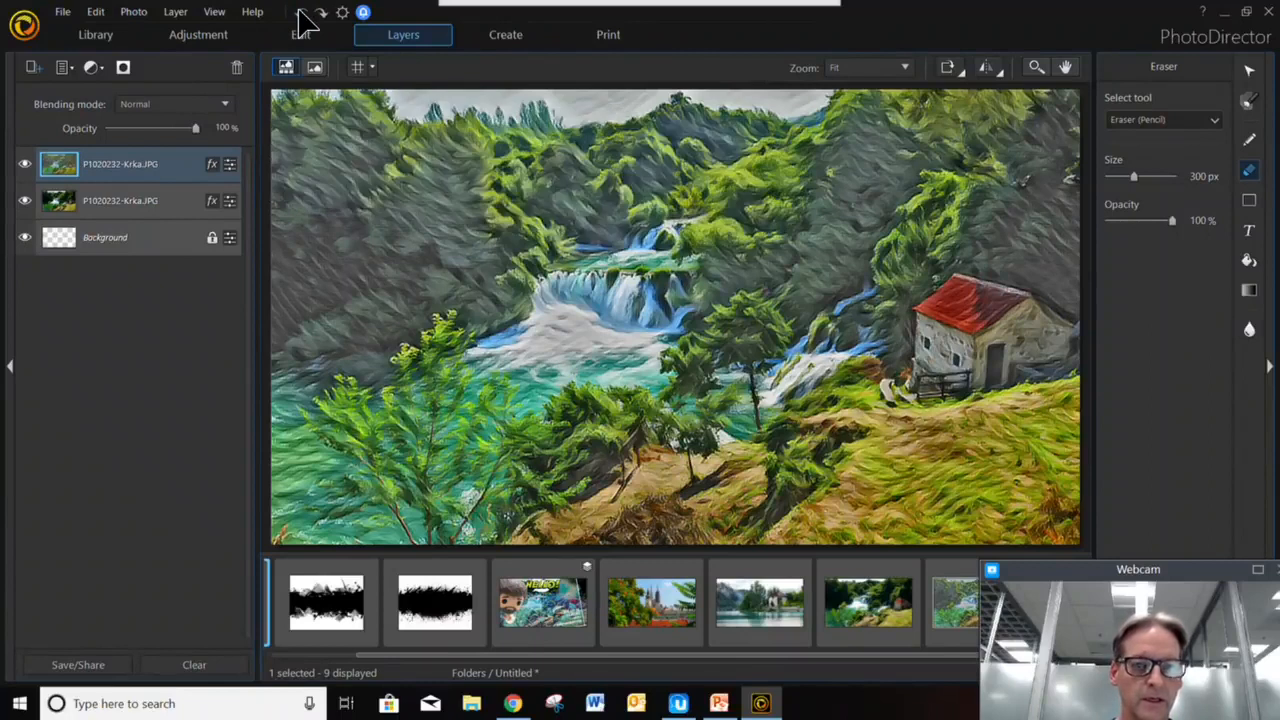
- Add a layer mask to the stylized layer, erase around the waterfall on it, and delete the mask
left_click(124, 67)
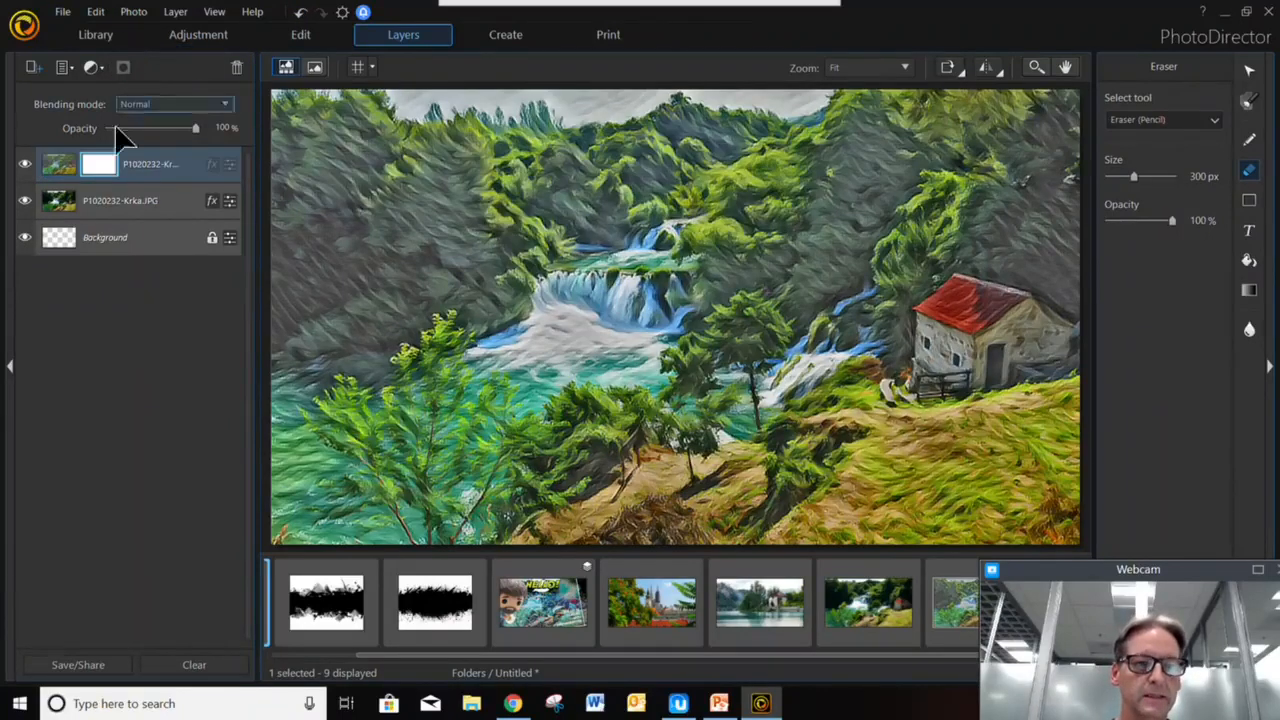
mouse_move(733, 193)
left_mouse_down()
mouse_move(480, 280)
mouse_move(765, 345)
left_mouse_up()
right_click(99, 172)
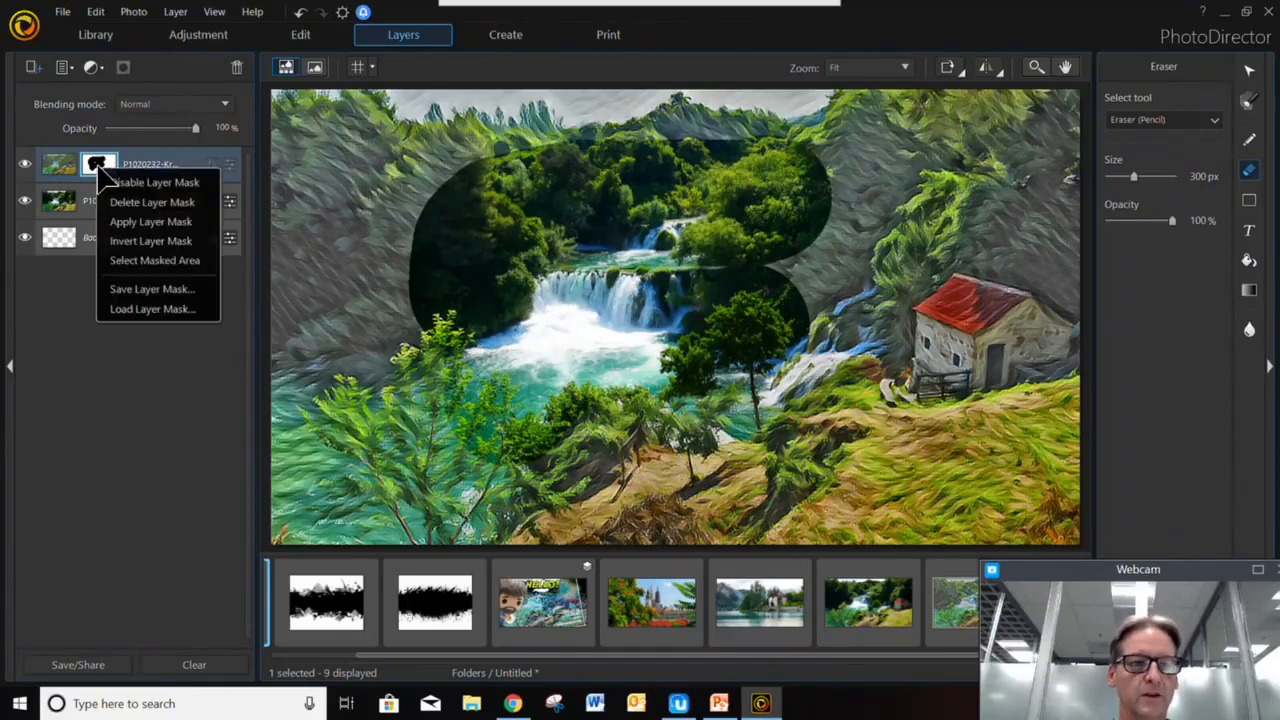
left_click(132, 200)
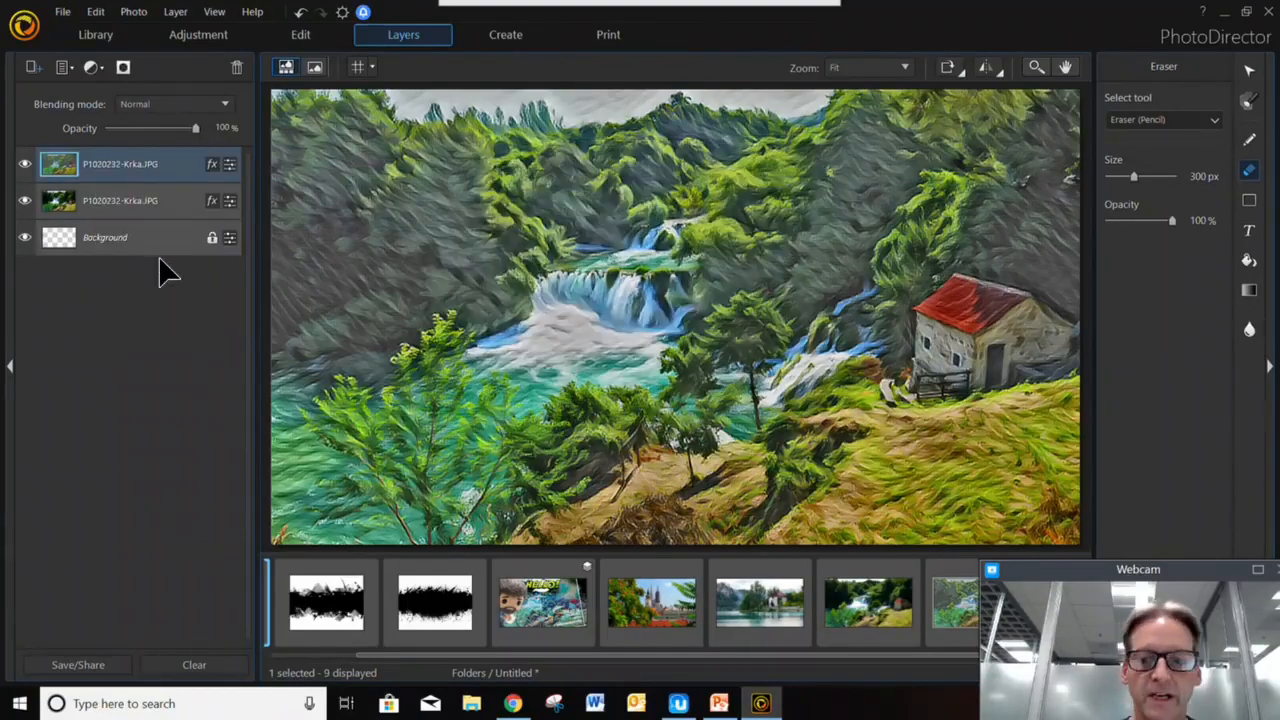
- Add a layer mask to the stylized layer and load ink_layer_splash.jpg from the Layer folder as the mask
left_click(126, 67)
right_click(107, 156)
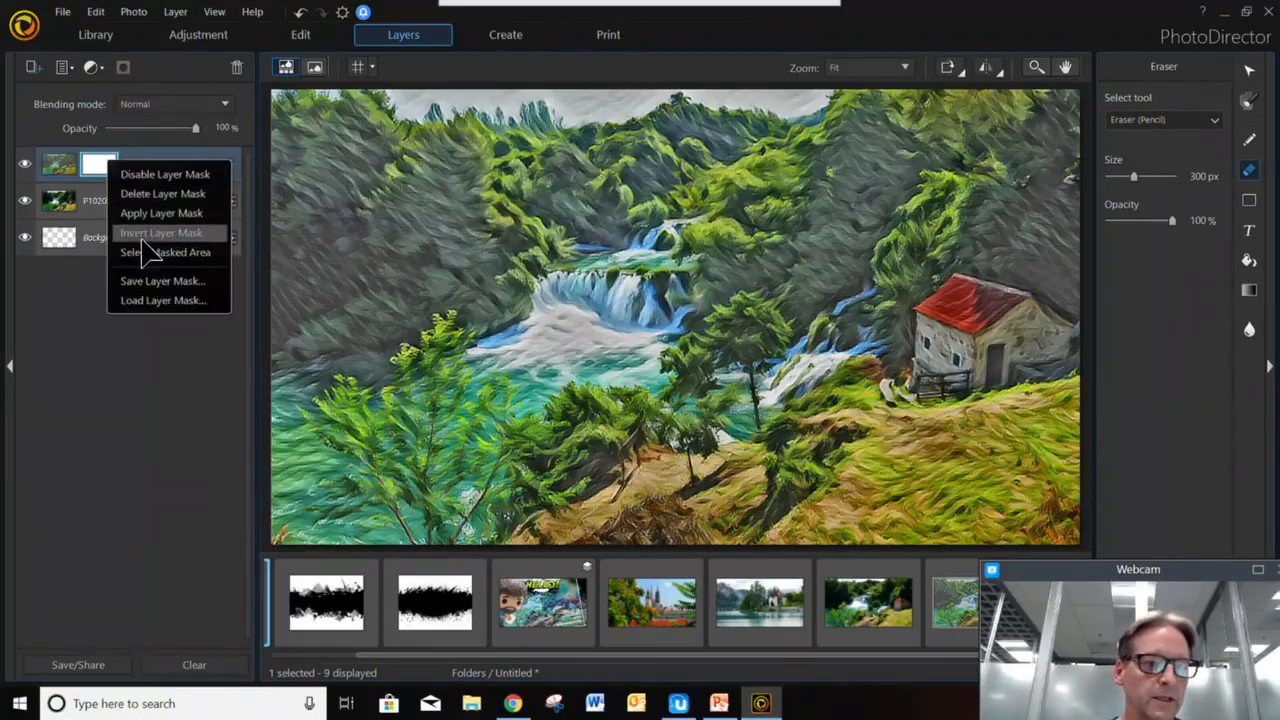
left_click(160, 301)
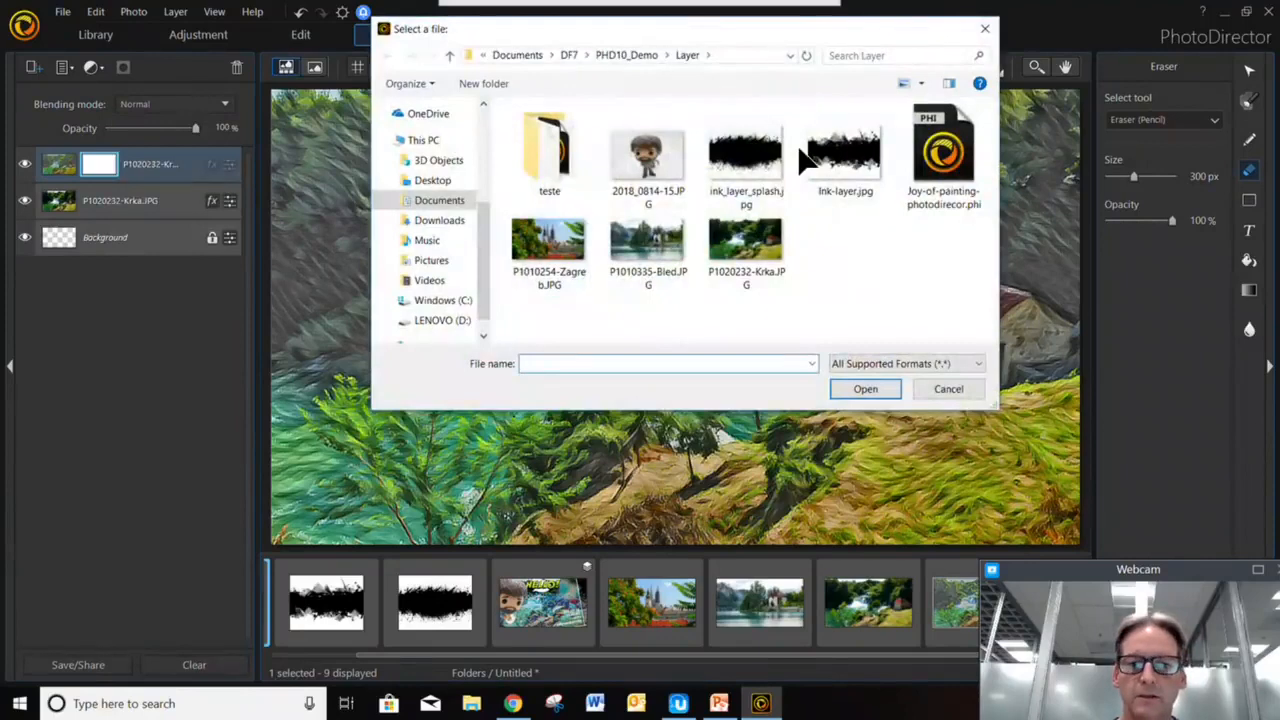
left_click(760, 172)
left_click(869, 382)
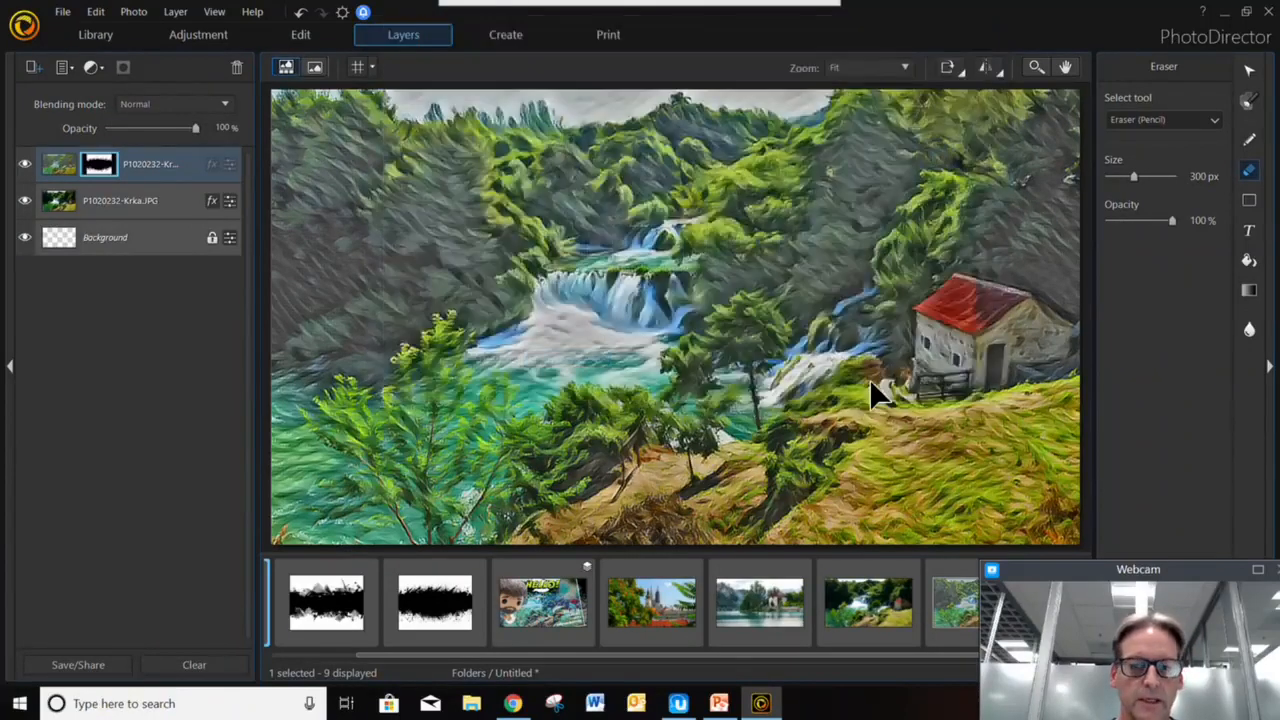
- Stretch the ink splash mask on the stylized layer to the full canvas width and apply it to the layer
left_click(1250, 73)
left_click_drag(985, 325, 1080, 312)
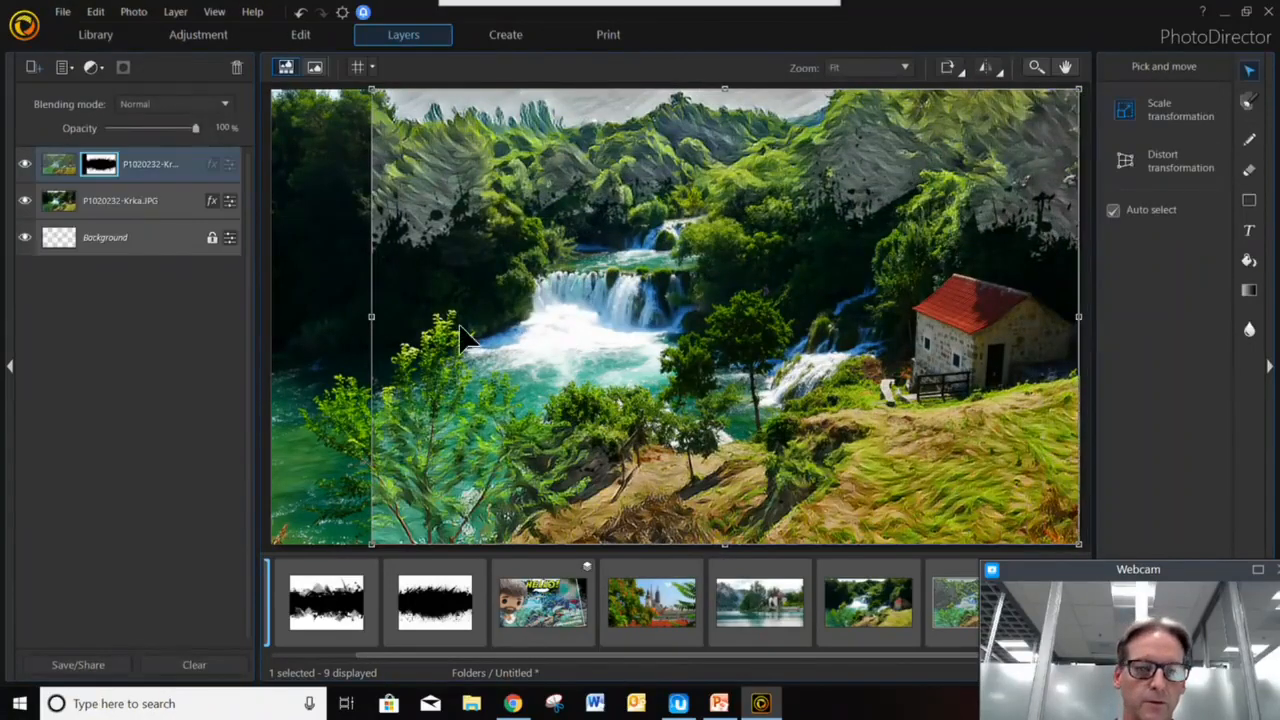
left_click_drag(371, 320, 276, 337)
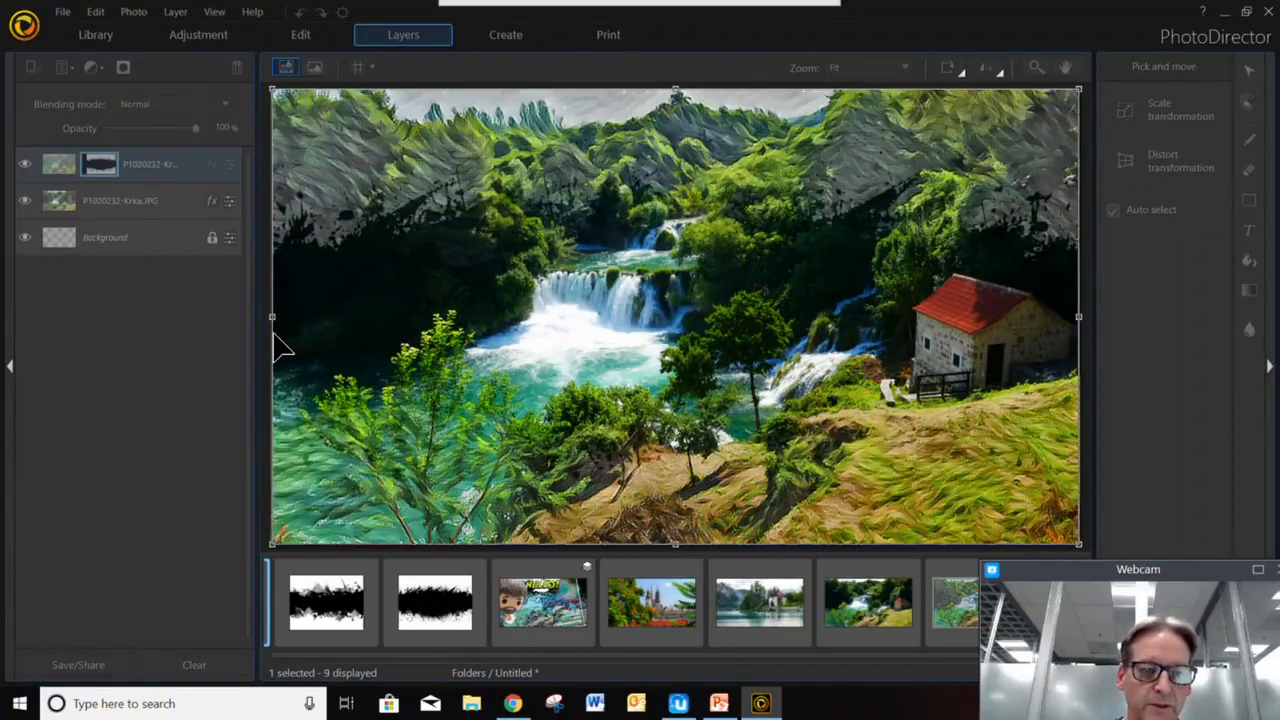
right_click(108, 165)
left_click(141, 215)
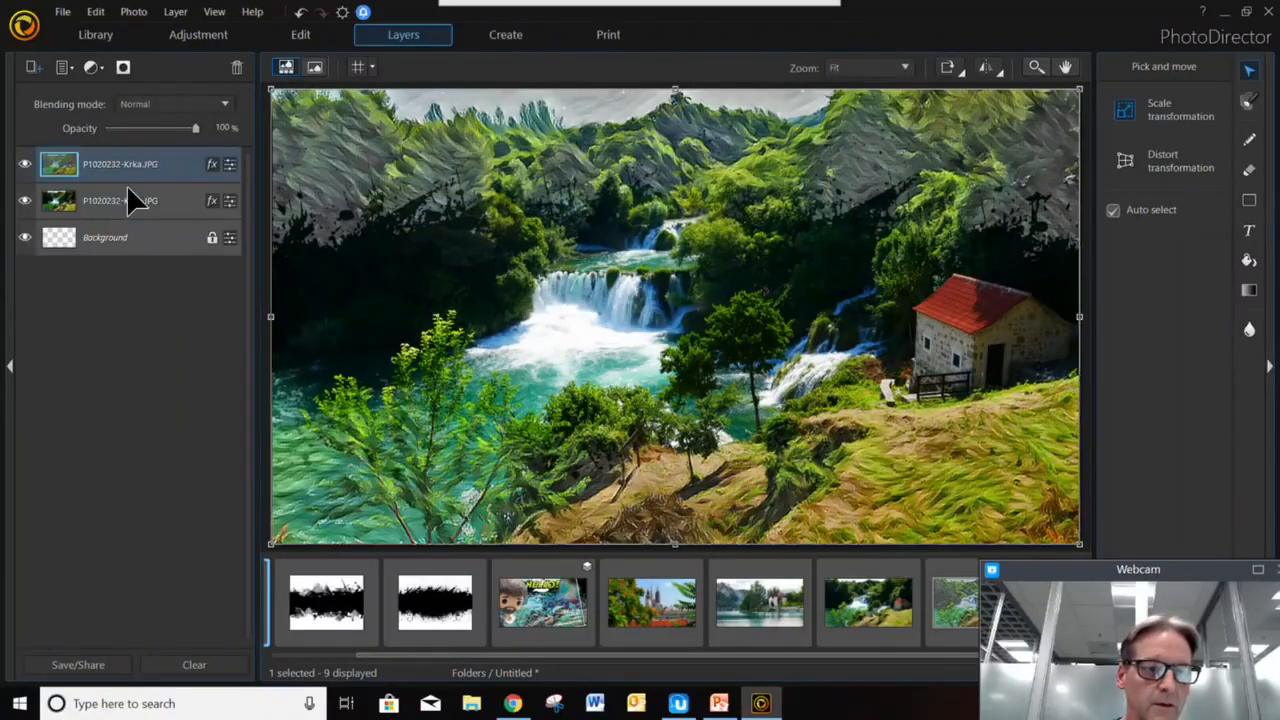
- Add another layer mask to the stylized layer and load ink_layer_splash.jpg into it
left_click(124, 68)
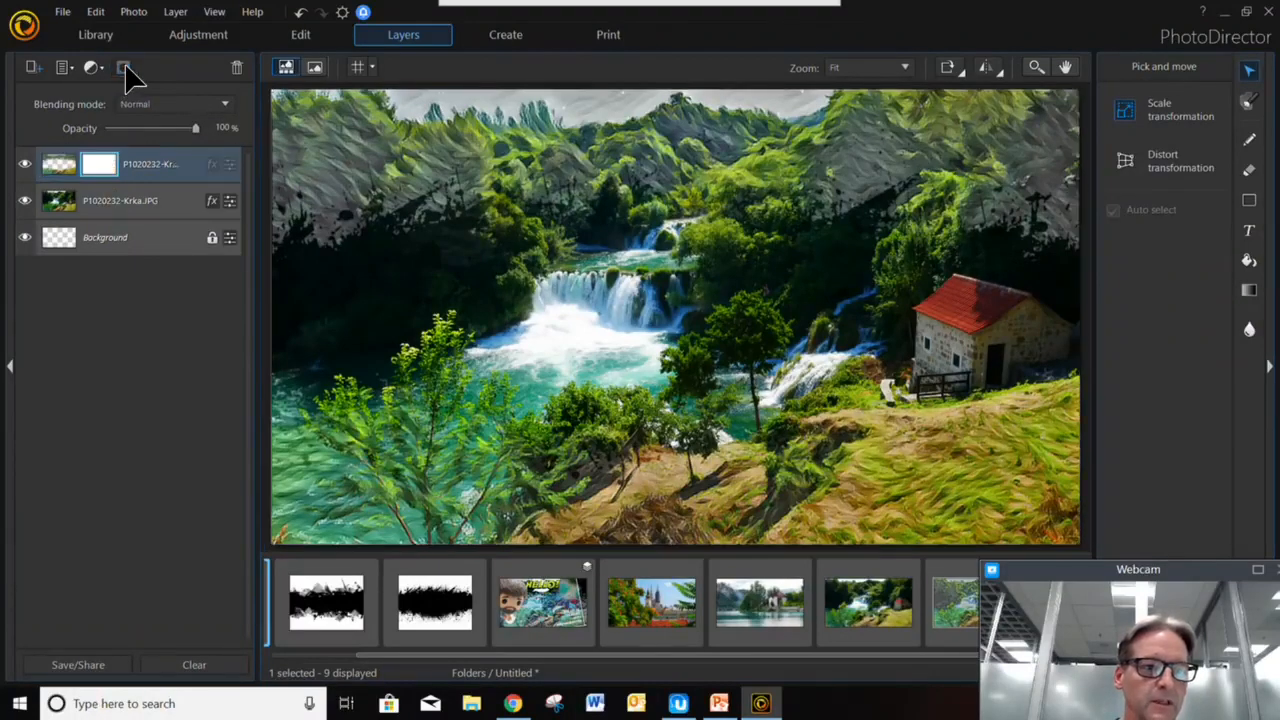
right_click(107, 163)
left_click(162, 303)
double_click(776, 182)
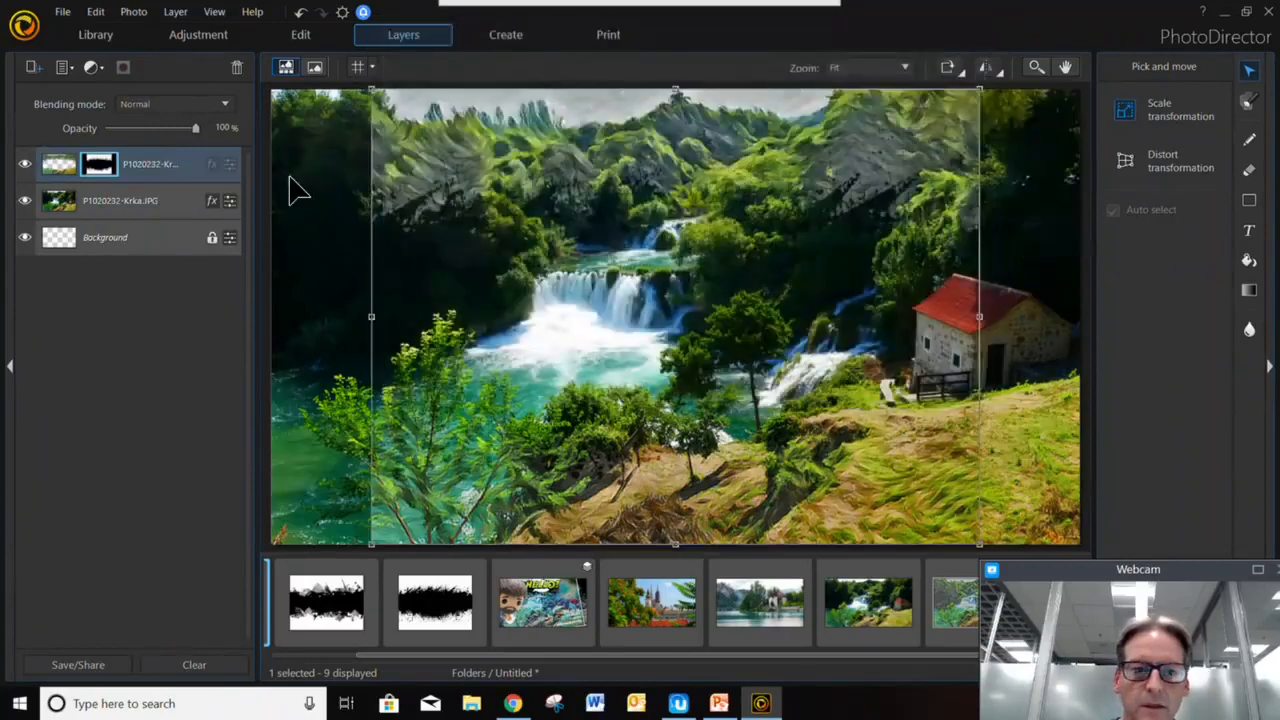
- Invert the newly loaded layer mask and stretch it to both side edges of the canvas
right_click(115, 170)
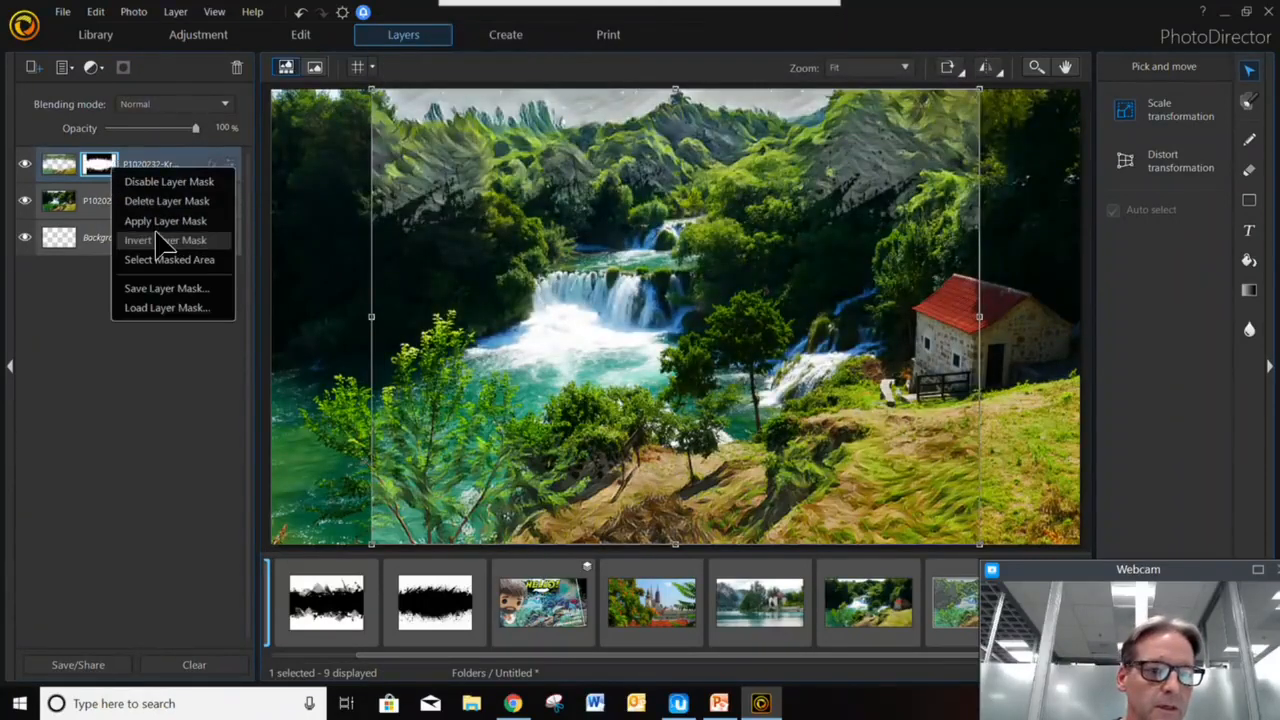
left_click(174, 240)
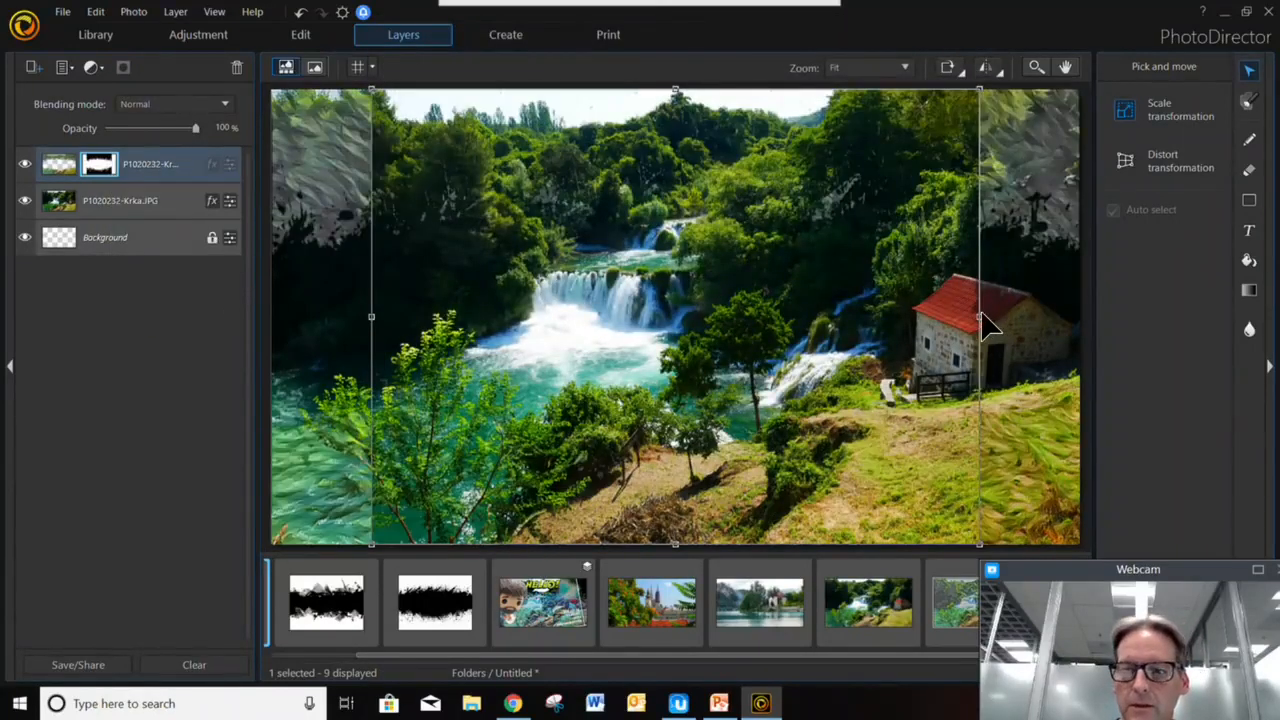
left_click_drag(985, 320, 1079, 316)
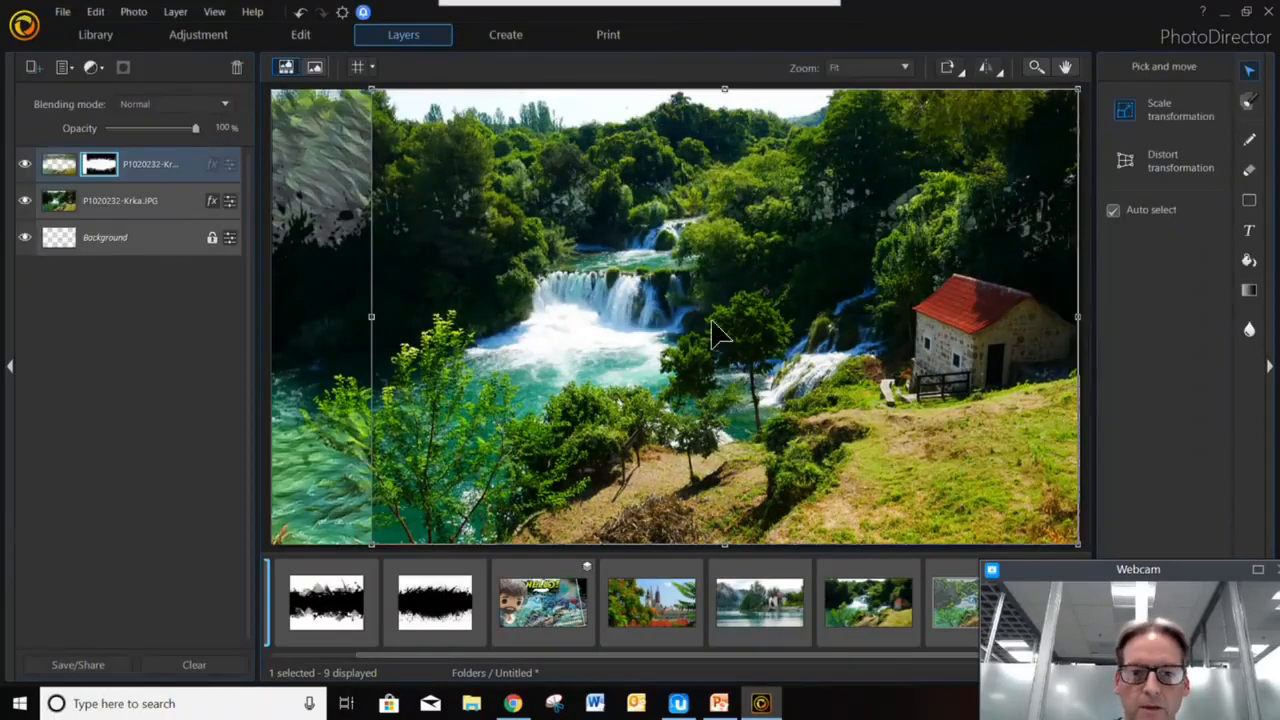
mouse_move(372, 318)
left_mouse_down()
mouse_move(274, 352)
mouse_move(266, 341)
left_mouse_up()
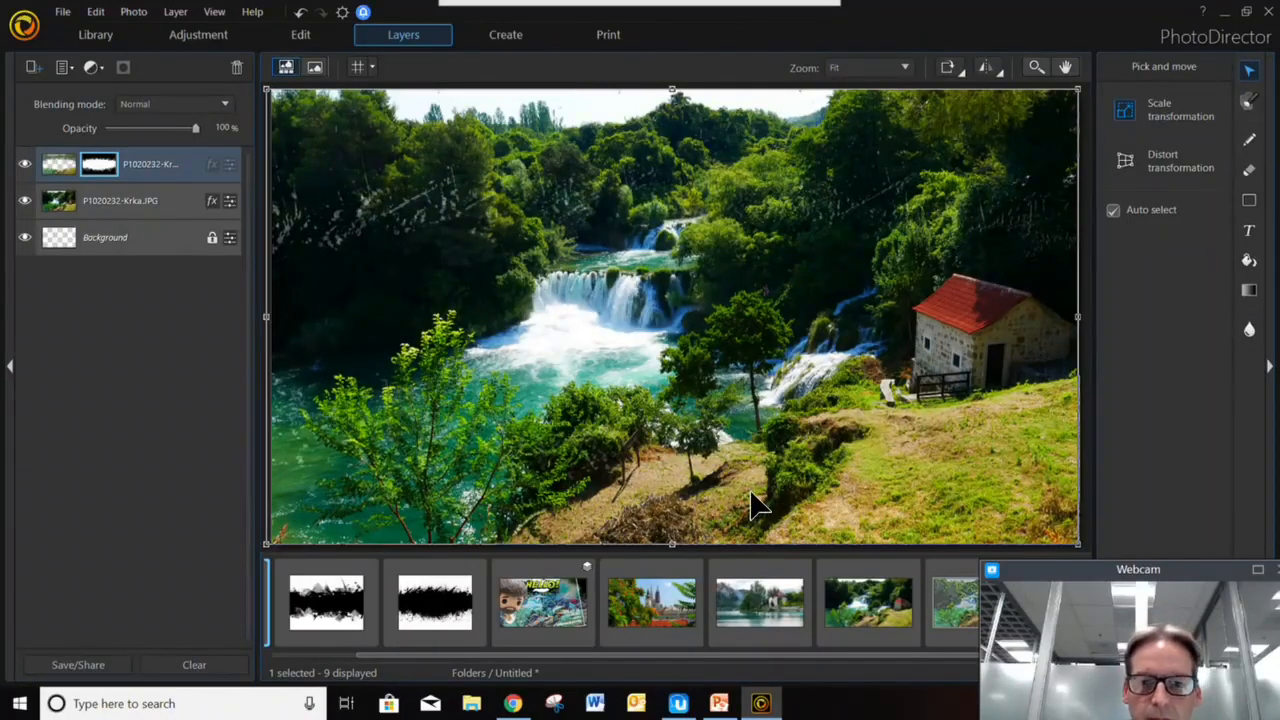
- Darken the original waterfall layer with an exposure of -1.46 and a brightness of -31
left_click(230, 205)
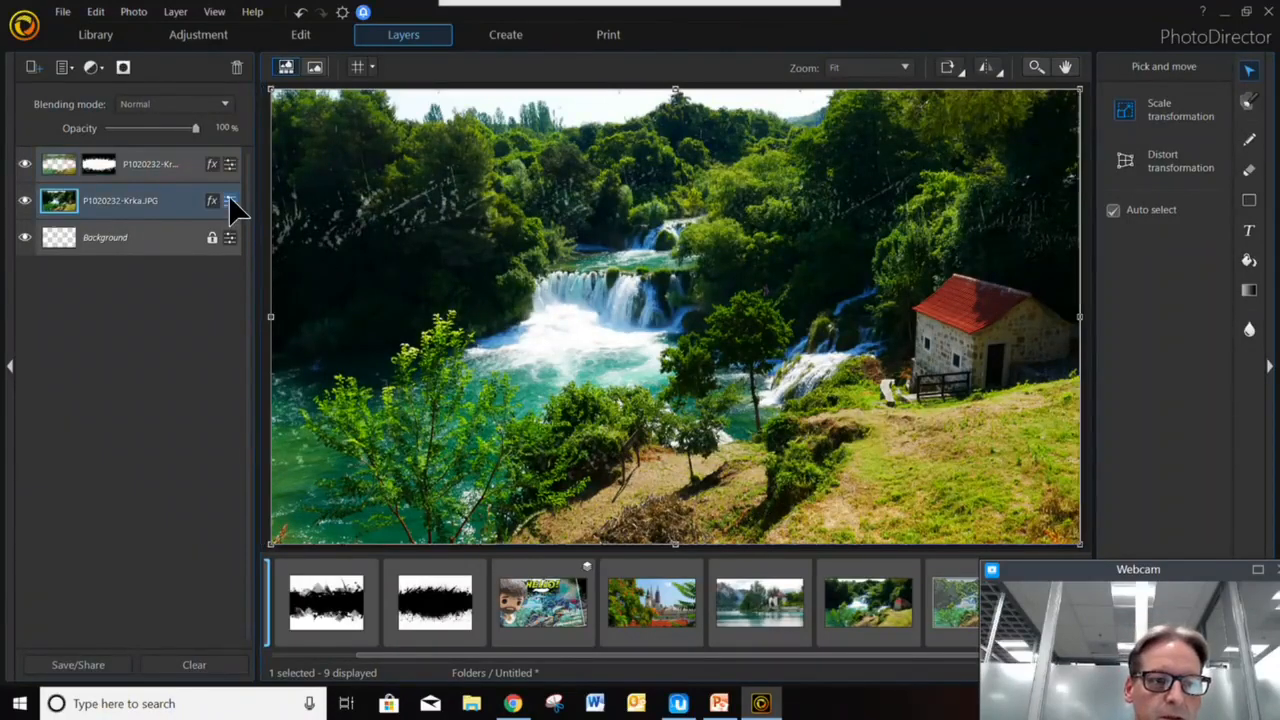
left_click(230, 200)
mouse_move(395, 220)
left_mouse_down()
mouse_move(380, 223)
mouse_move(385, 243)
left_mouse_up()
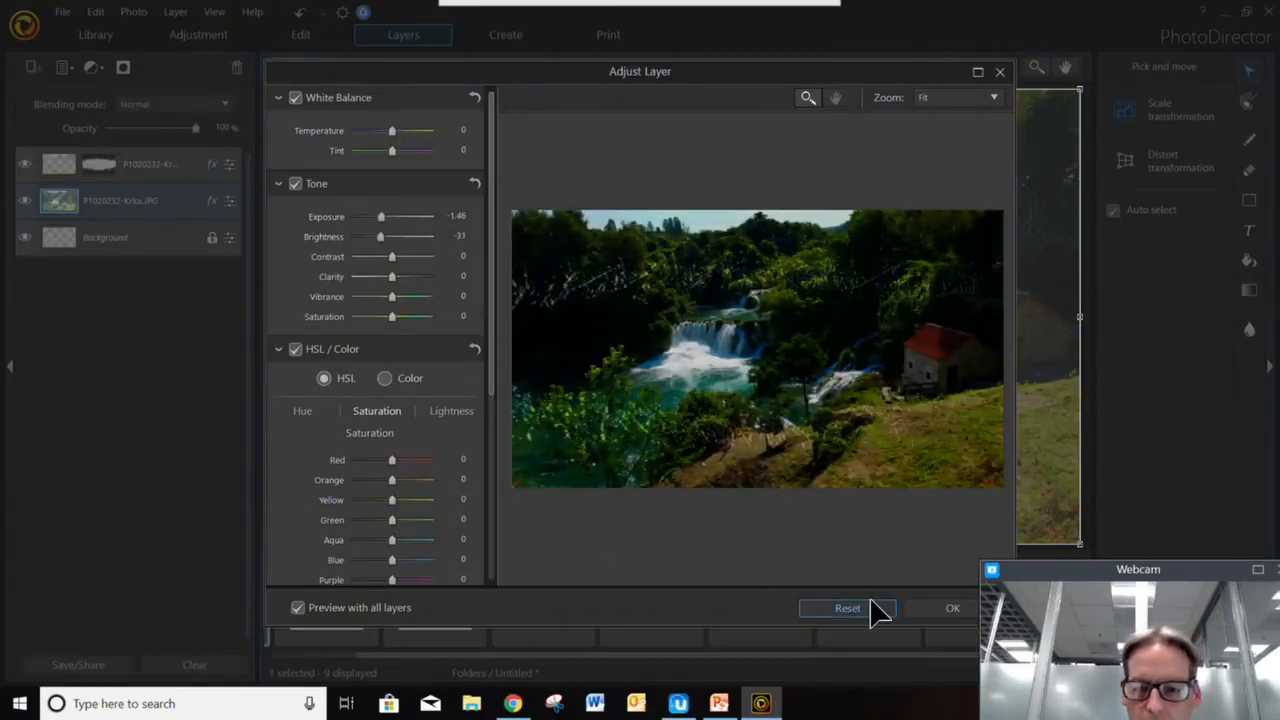
left_click(925, 612)
- Brighten the stylized layer with an exposure of 2.47 and a brightness of 20
left_click(229, 164)
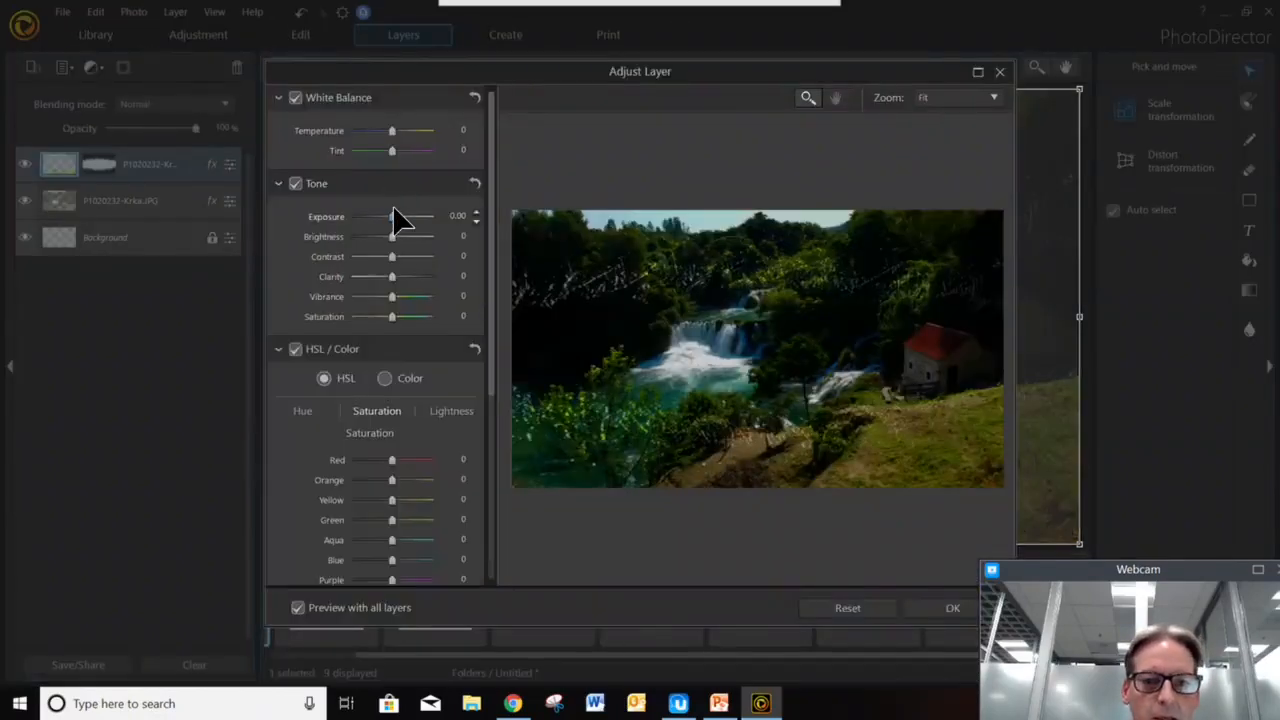
left_click_drag(395, 222, 420, 220)
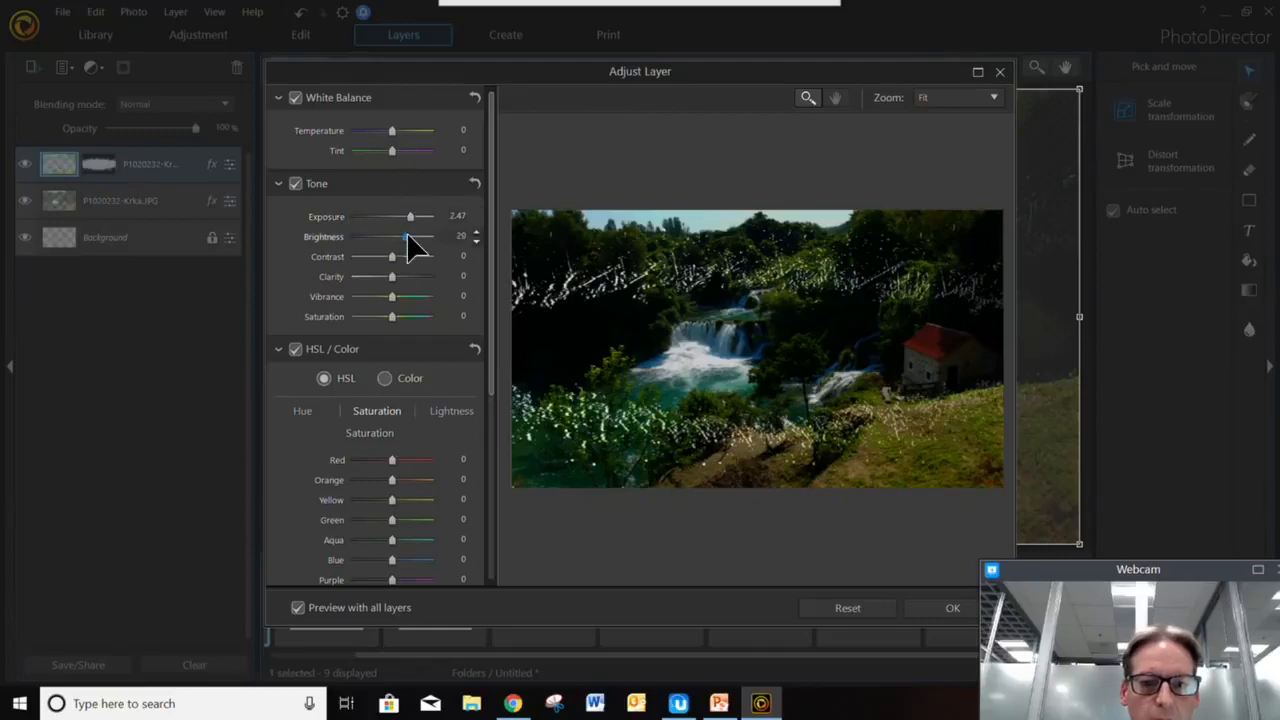
left_click(925, 609)
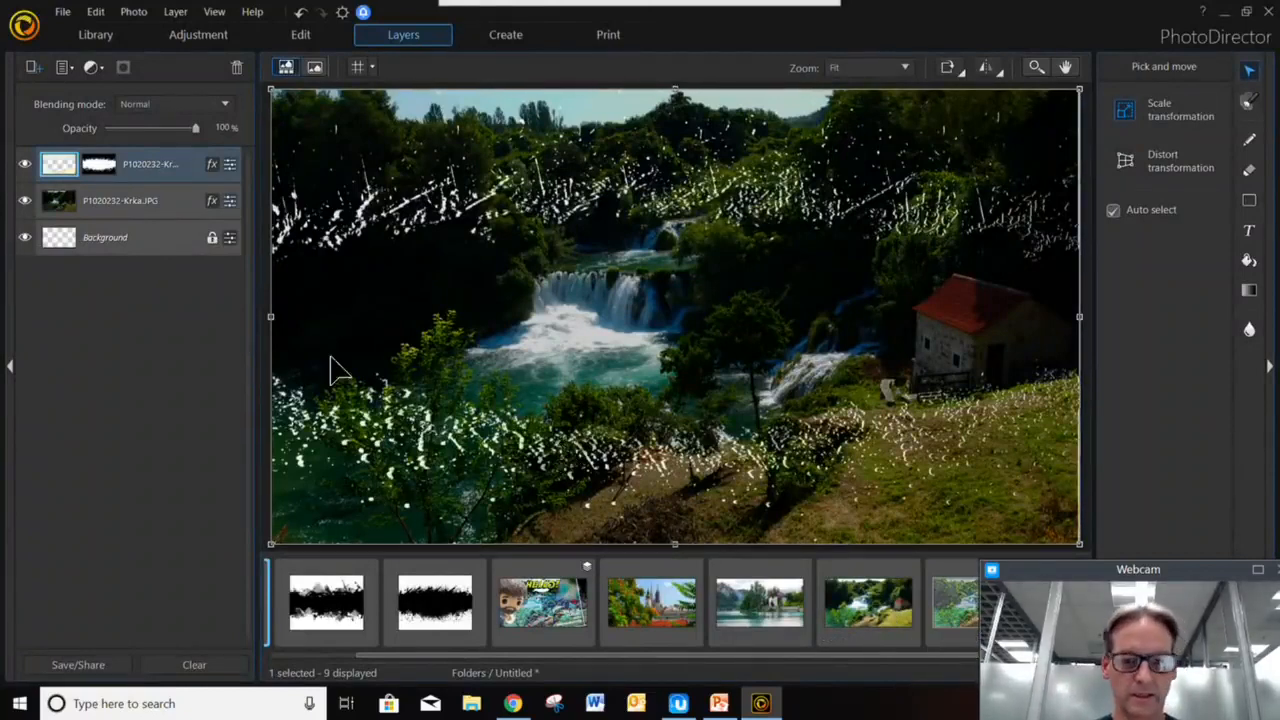
- Add the painter figurine photo 2018_0814-15.JPG as the top layer, keeping the current layer project open
left_click_drag(955, 660, 1005, 662)
left_click_drag(1078, 575, 1133, 426)
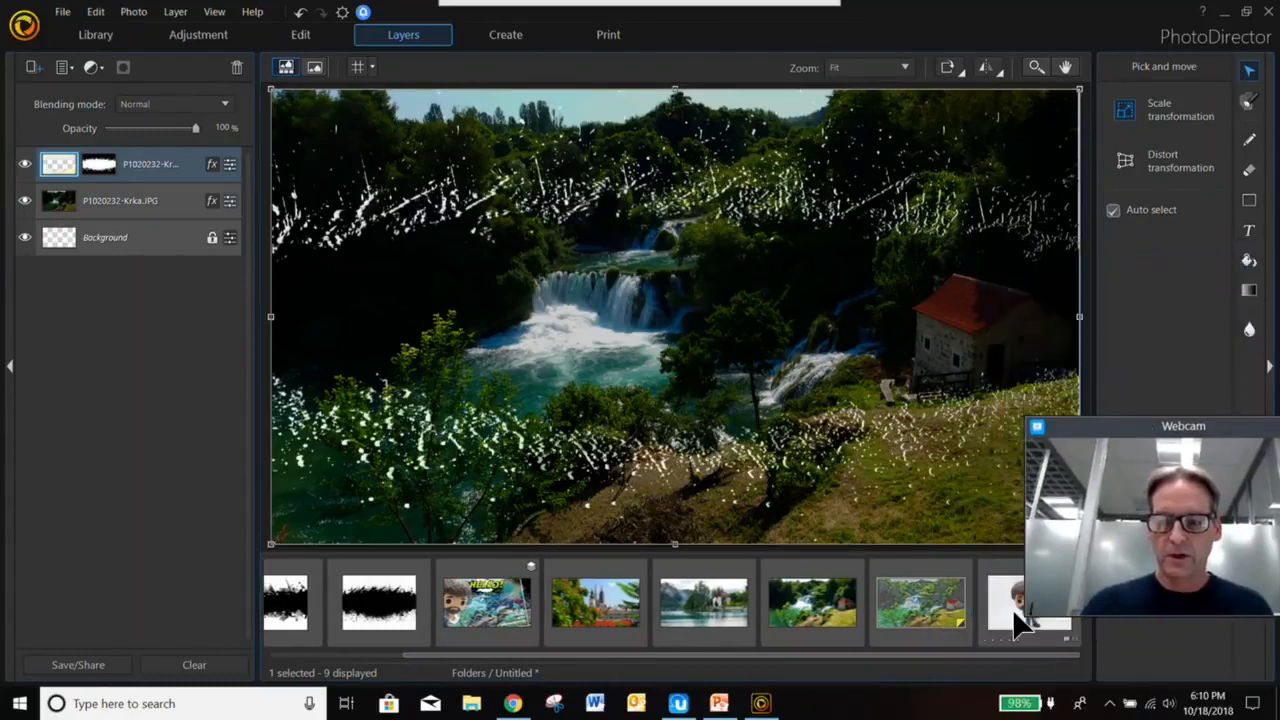
left_click(1012, 606)
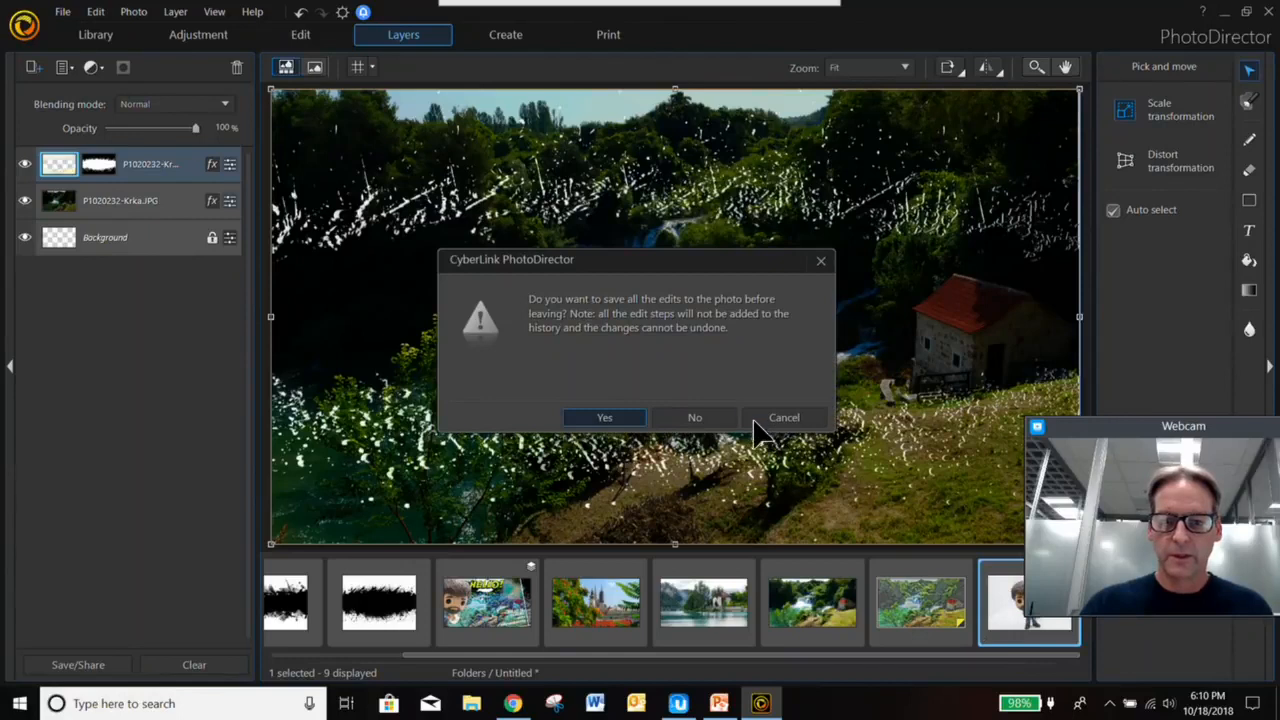
left_click(757, 423)
left_click_drag(857, 663, 165, 352)
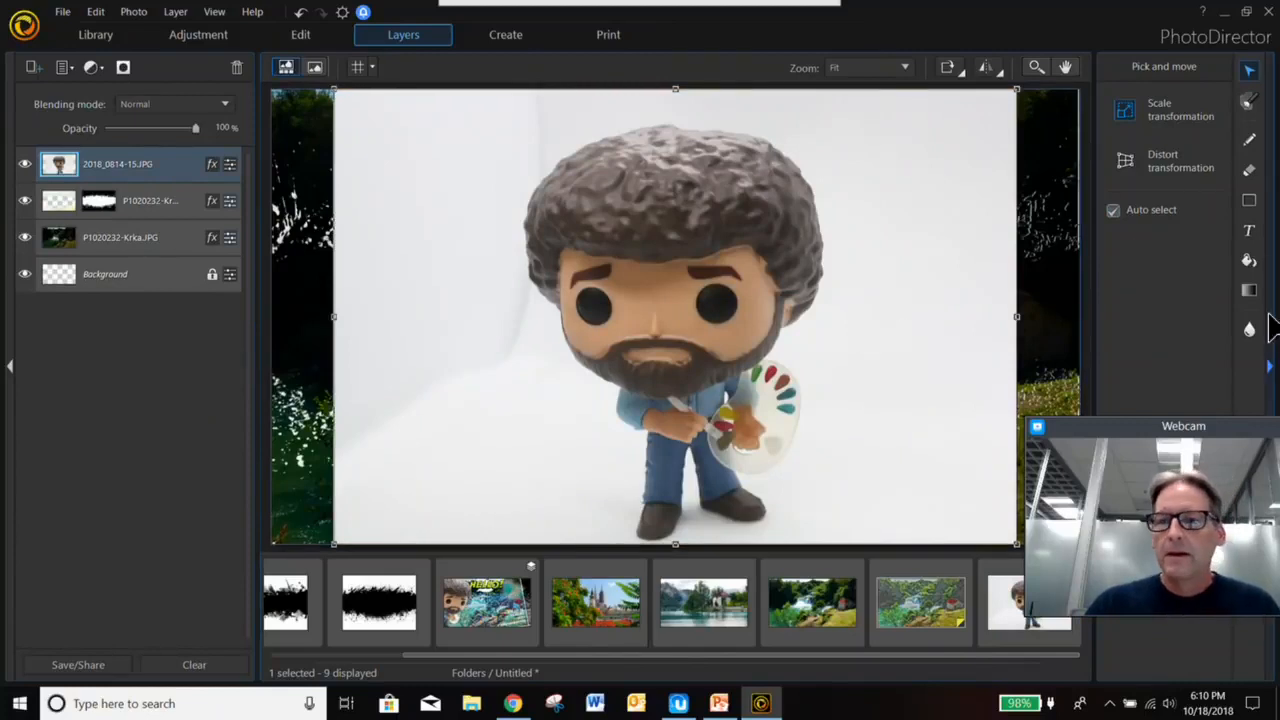
left_click_drag(1234, 437, 1180, 537)
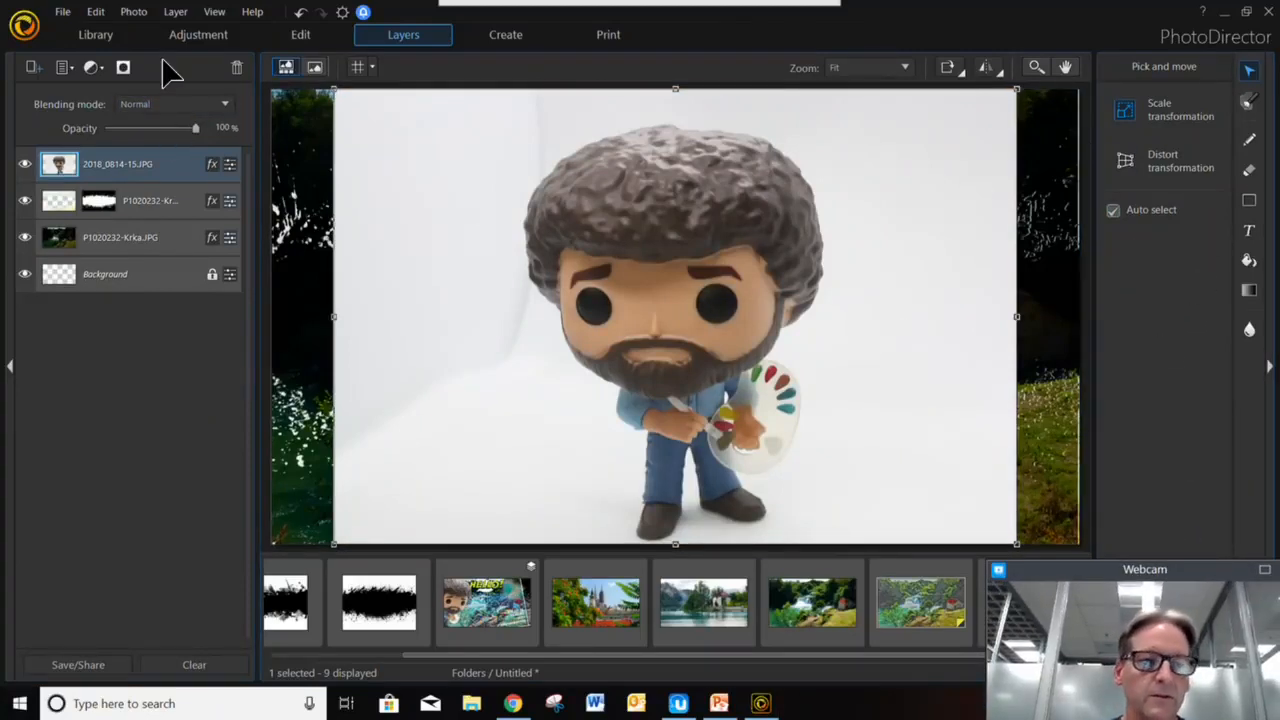
- Add a layer mask to the figurine layer and select the white backdrop around the figurine with the 111 px smart selection brush
left_click(124, 68)
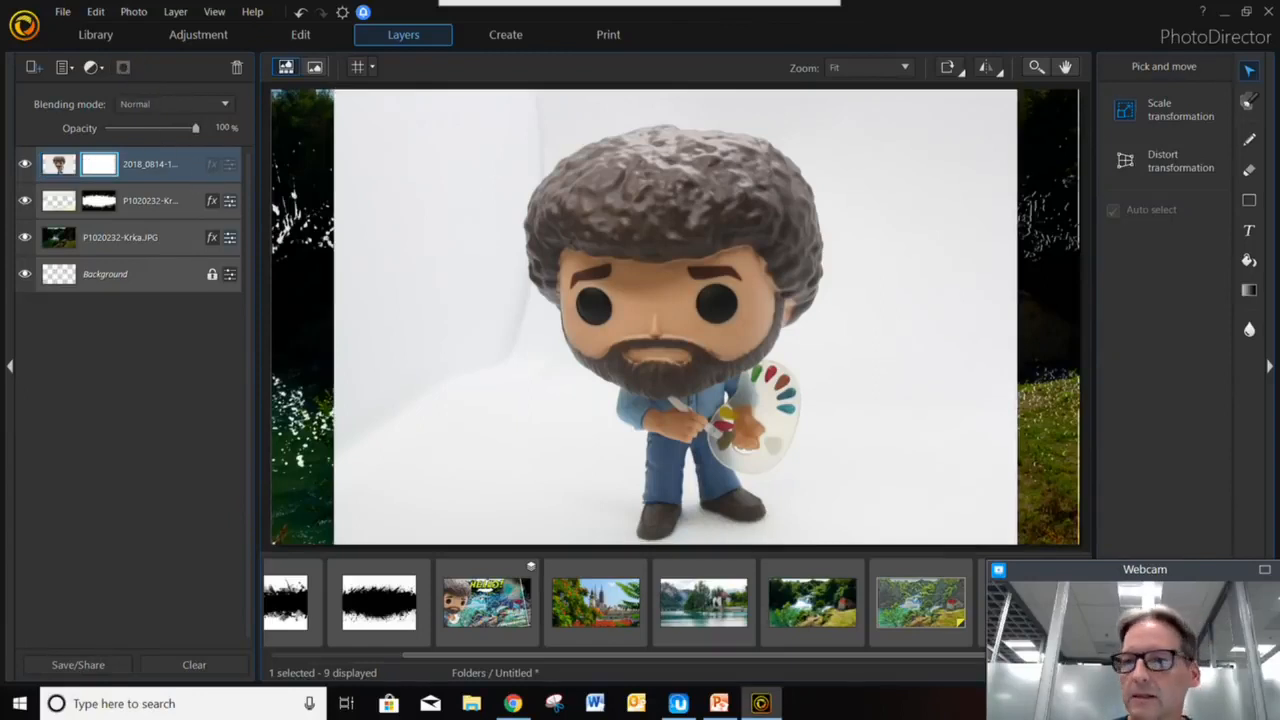
left_click(1250, 101)
left_click_drag(1118, 287, 1135, 287)
mouse_move(978, 161)
left_mouse_down()
mouse_move(934, 388)
mouse_move(869, 205)
left_mouse_up()
mouse_move(737, 114)
left_mouse_down()
mouse_move(563, 114)
mouse_move(469, 143)
mouse_move(368, 340)
mouse_move(366, 371)
mouse_move(551, 443)
mouse_move(840, 405)
left_mouse_up()
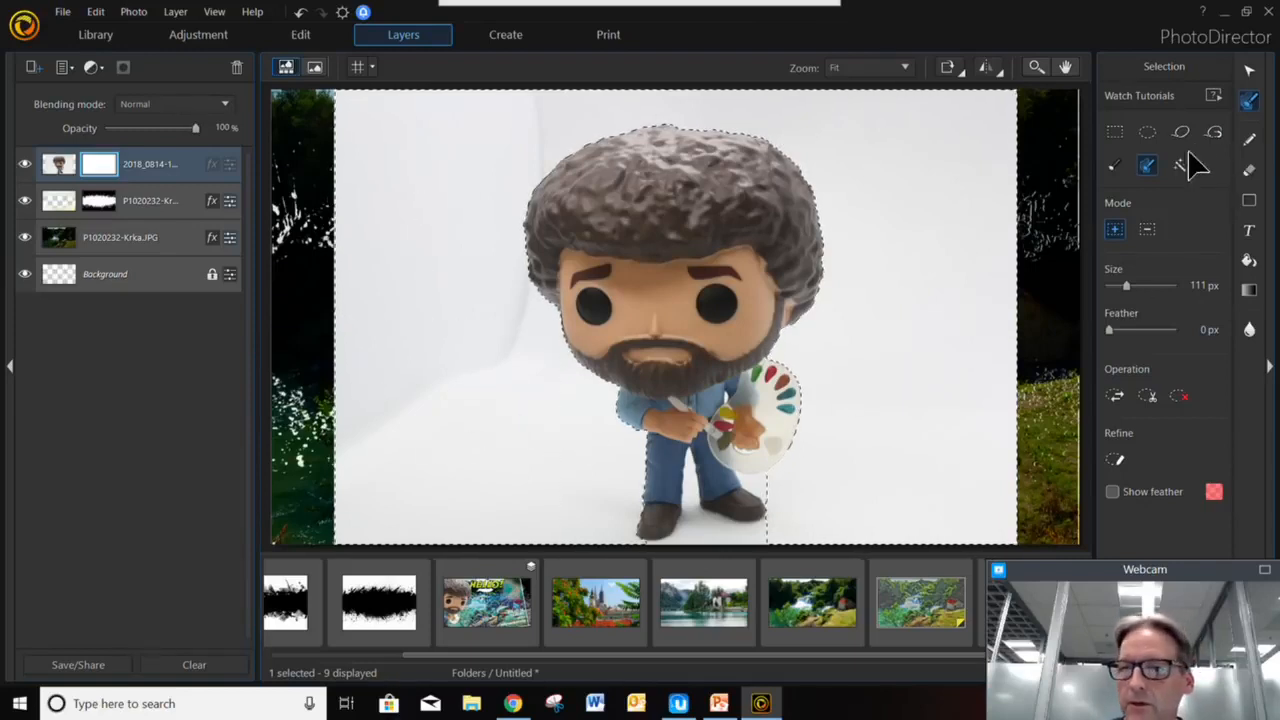
- Refine the backdrop selection around the shoes and palette with a 43 px brush, adding missed backdrop and subtracting the palette
left_click_drag(1126, 286, 1117, 287)
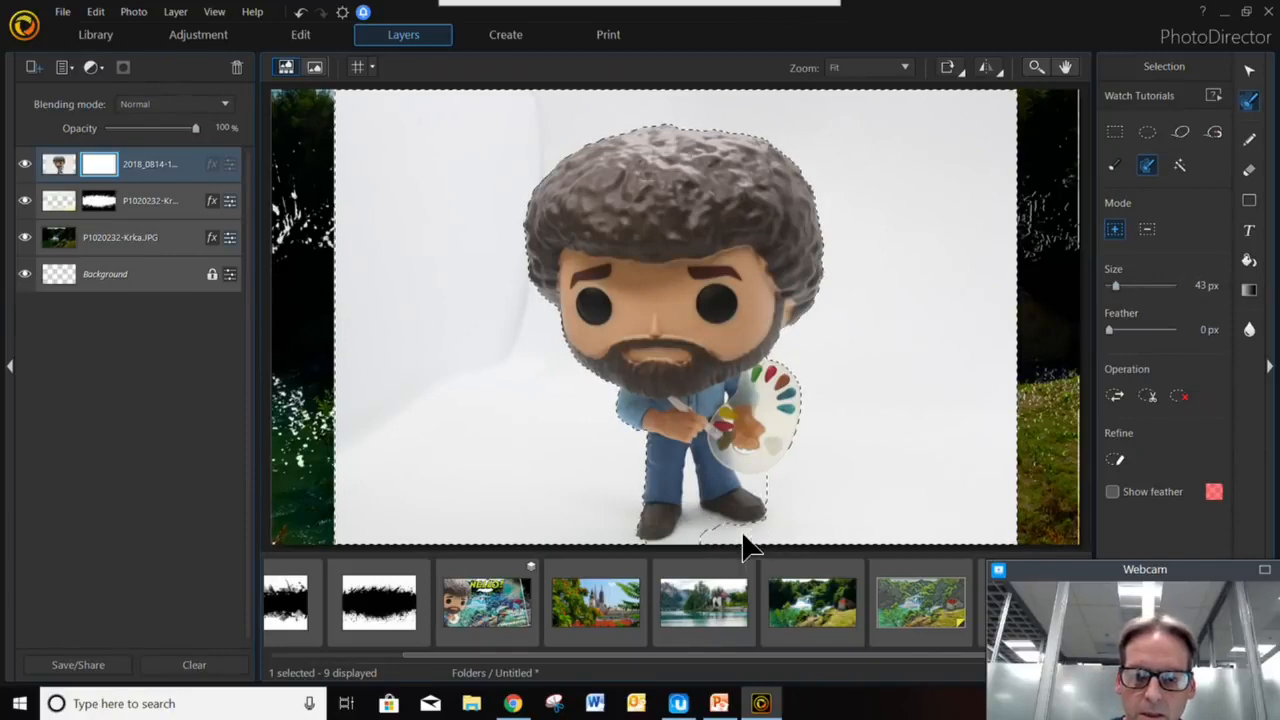
left_click_drag(720, 537, 697, 535)
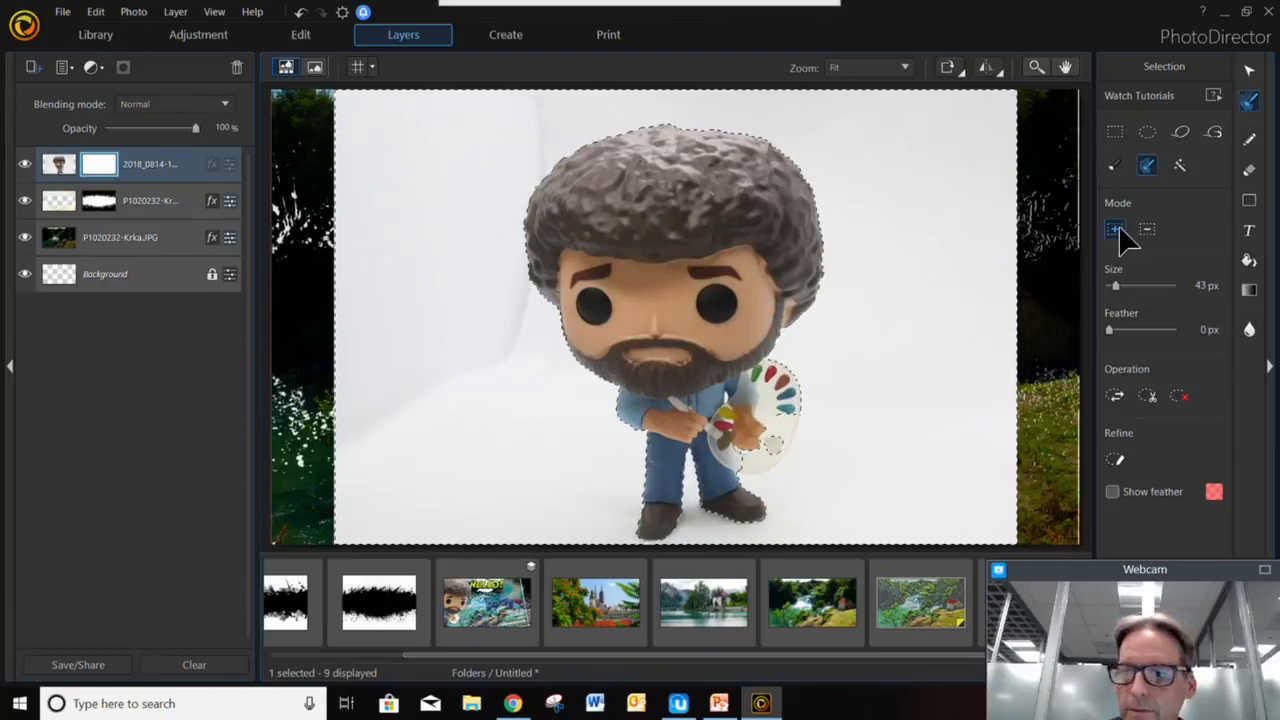
left_click(1147, 229)
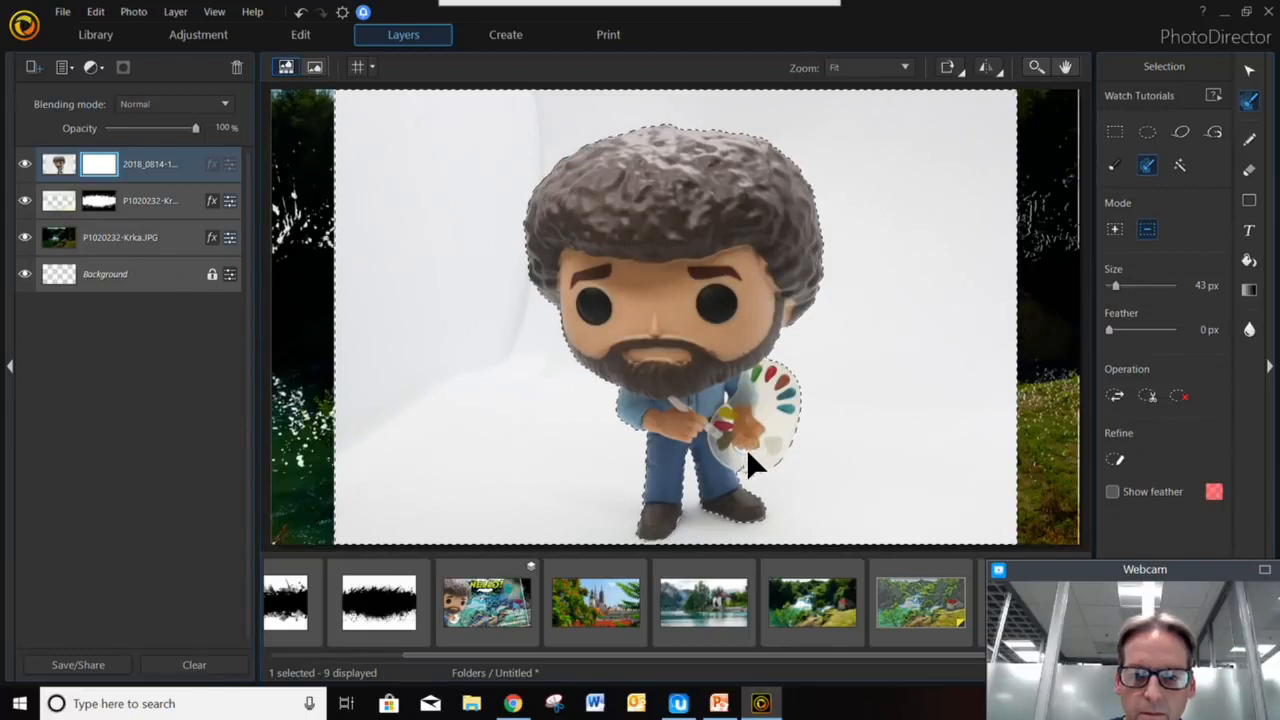
left_click(746, 450)
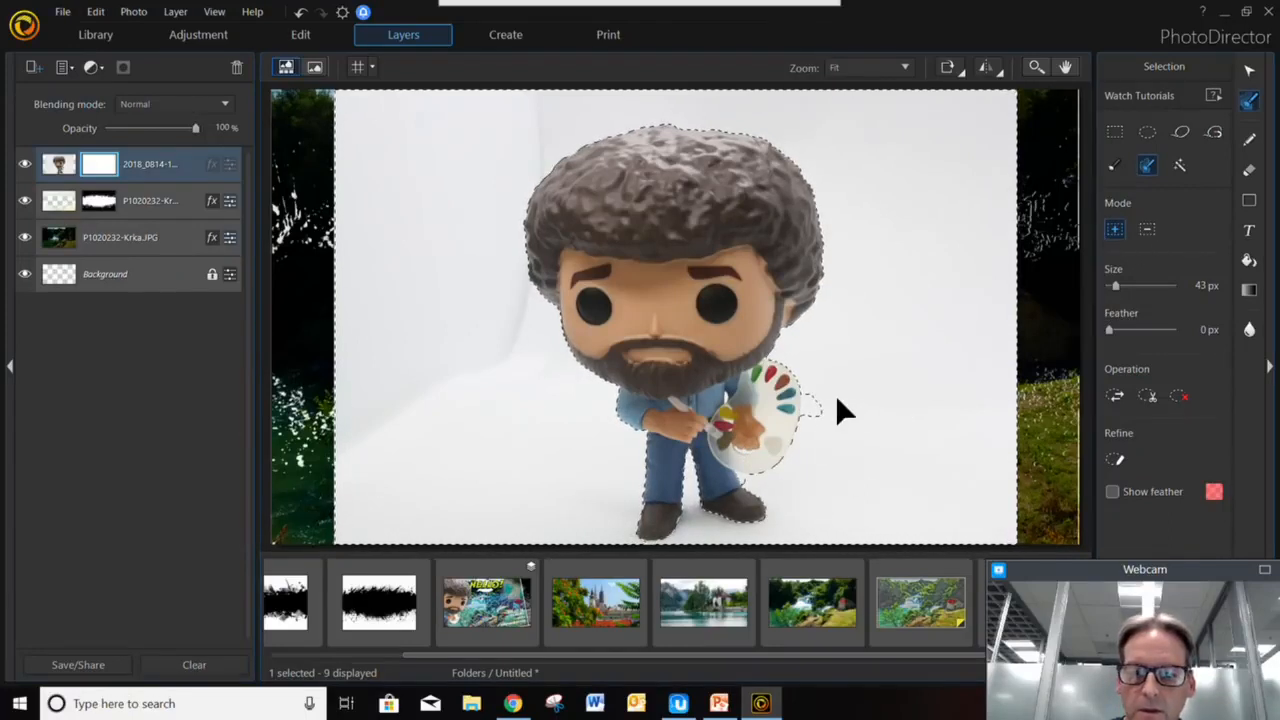
- Fine-tune the selection edge below the palette by subtracting and adding areas with a 12 px brush
left_click(1147, 229)
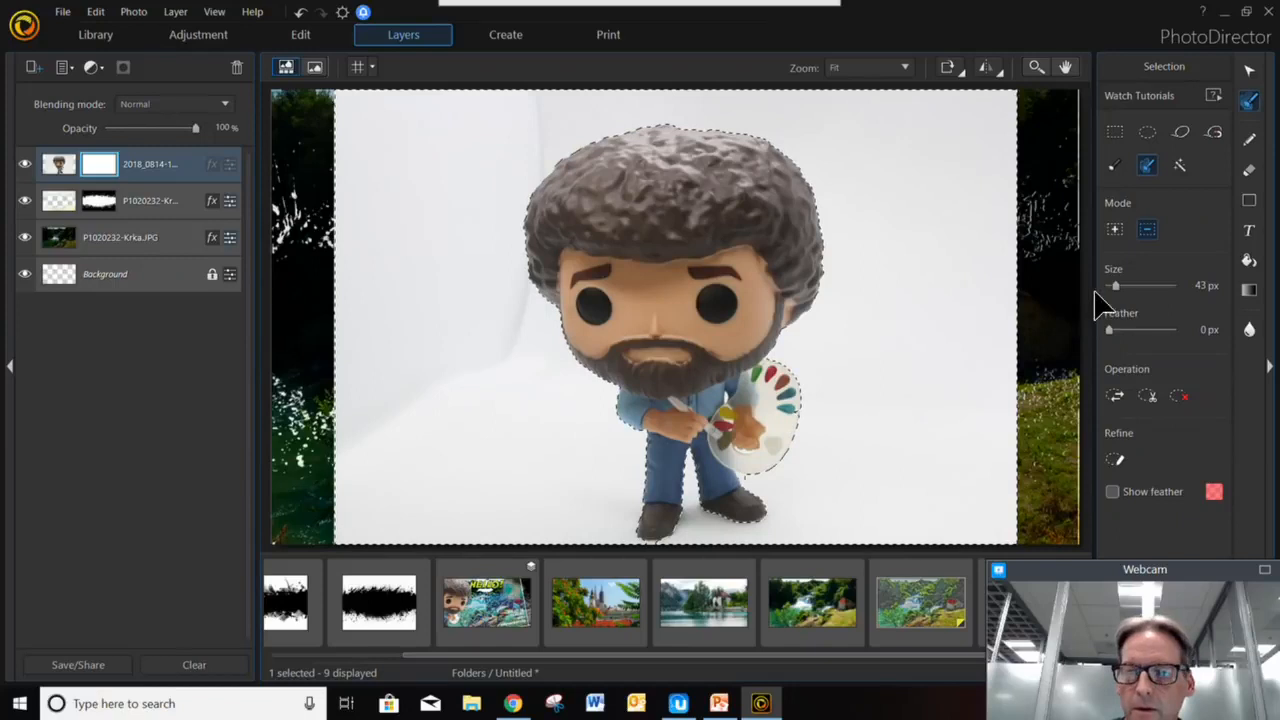
left_click_drag(1113, 285, 1109, 285)
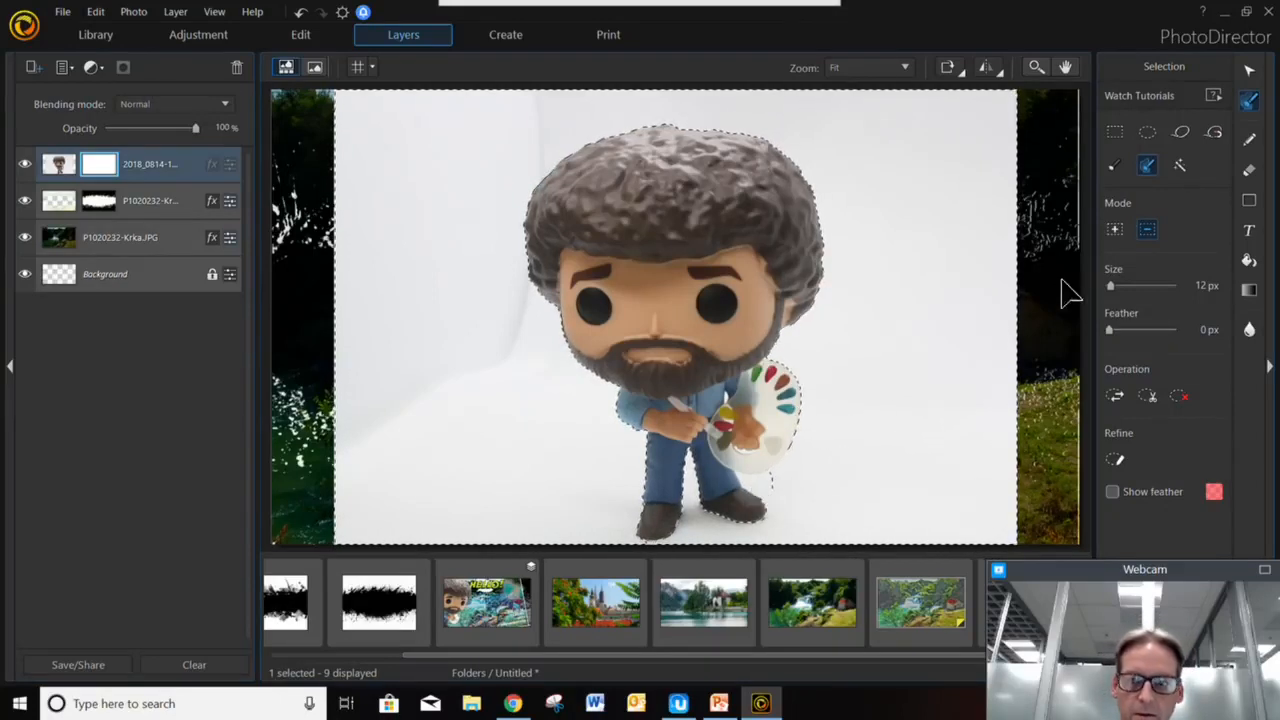
left_click(1114, 229)
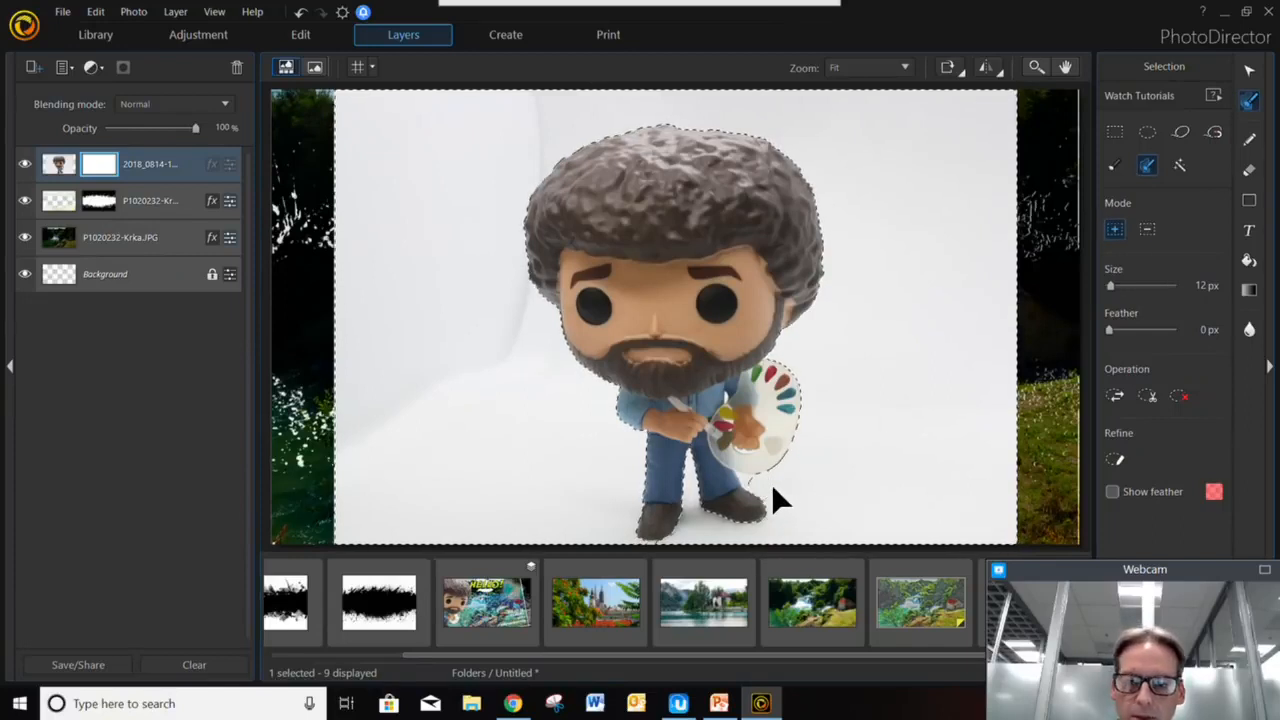
- Hide the selected white backdrop on the figurine's layer mask and clear the selection
left_click(1022, 330)
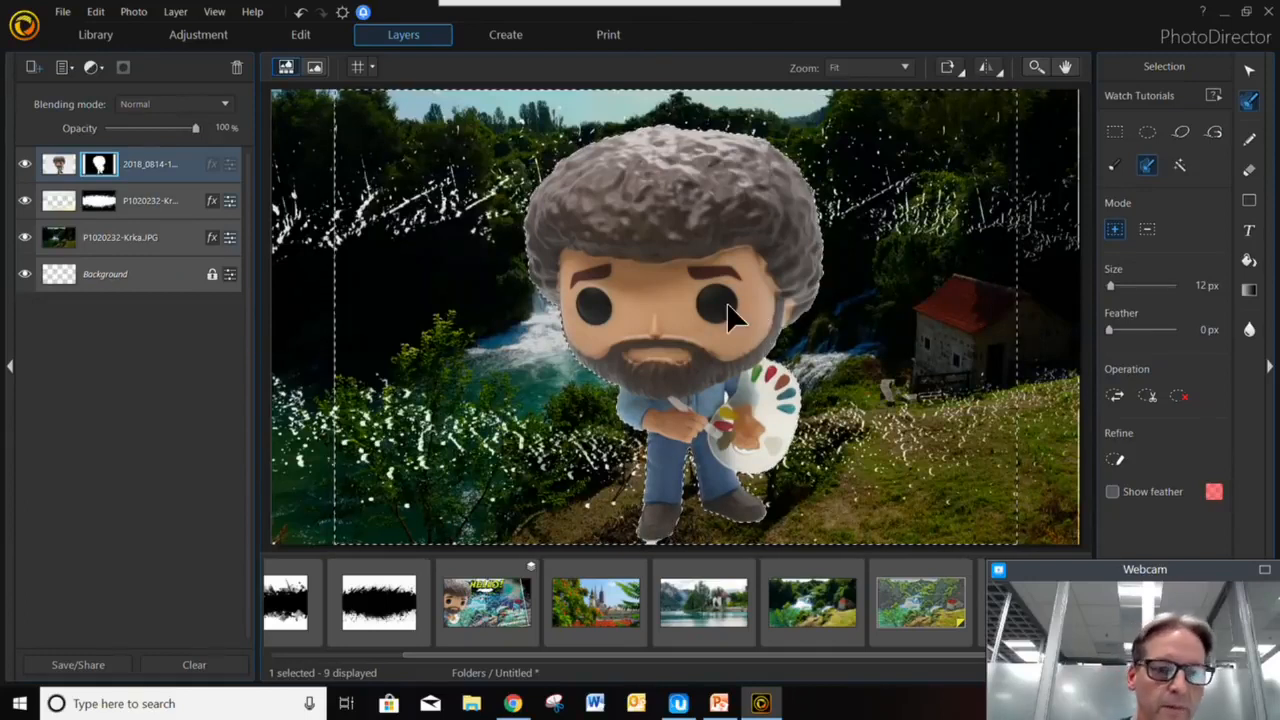
key("ctrl+d")
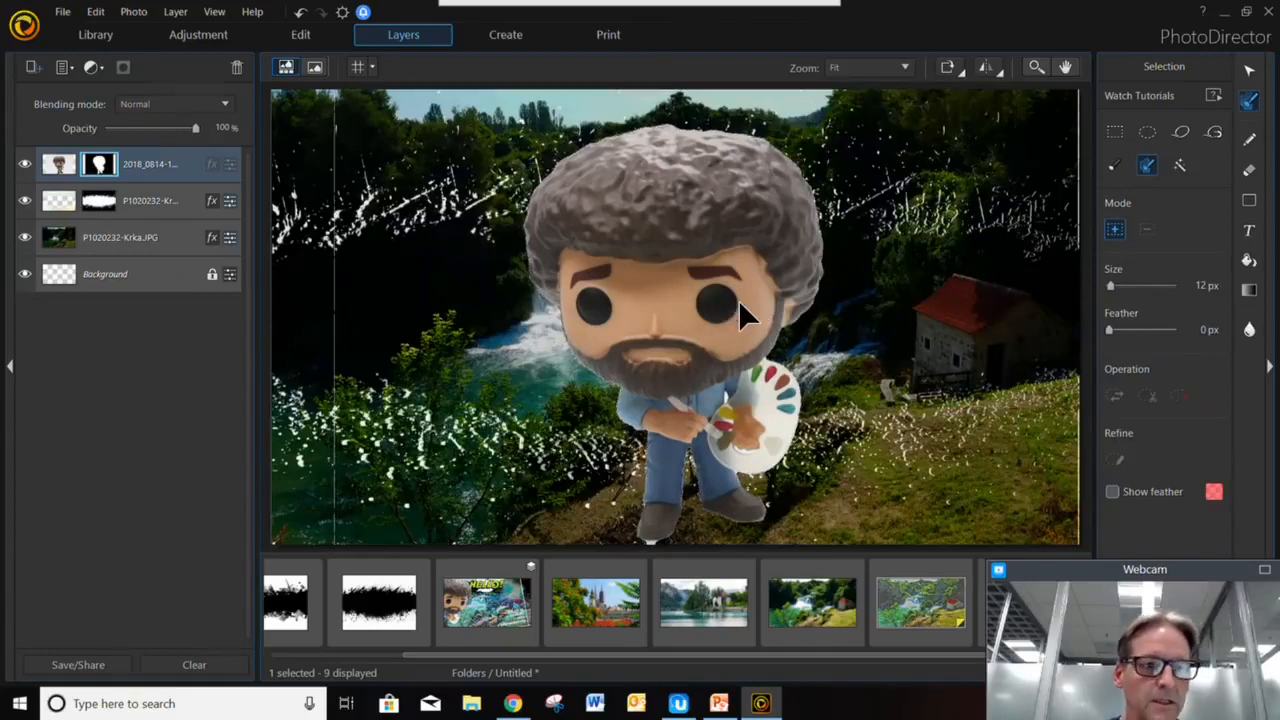
- Scale down the figurine layer, move it toward the photo's centre-left, and rotate it counterclockwise
left_click(60, 165)
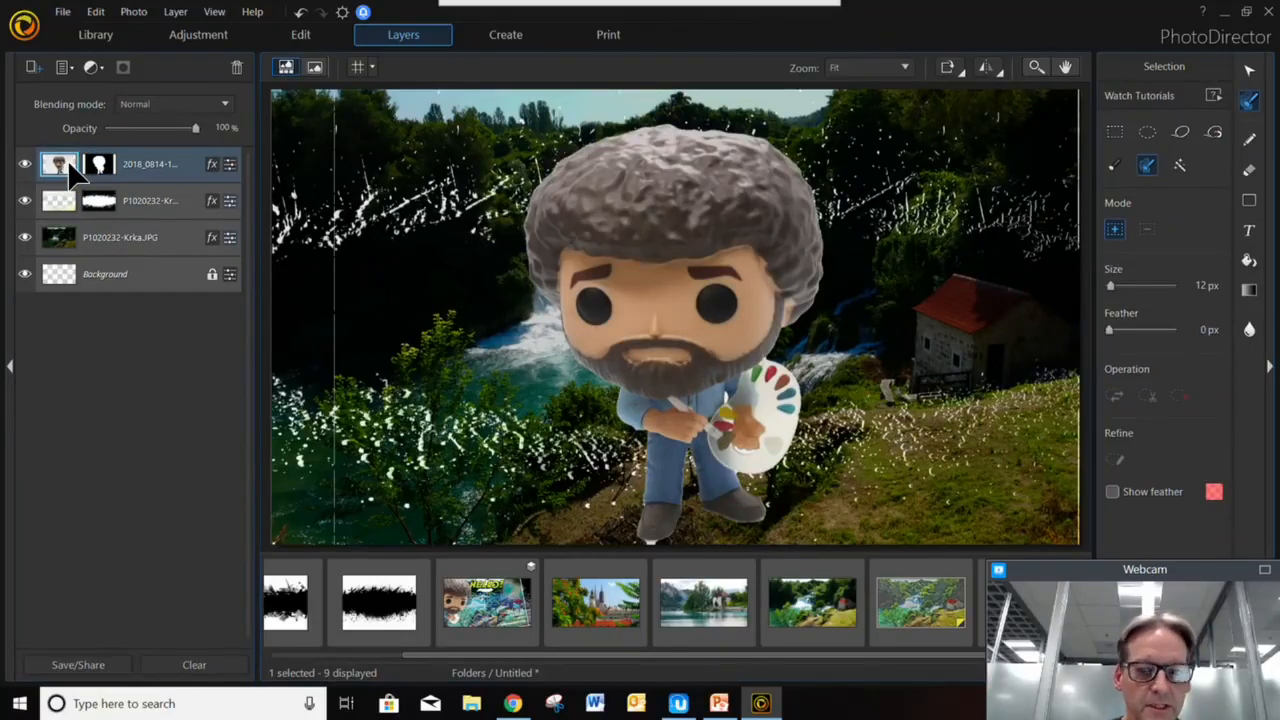
left_click(1249, 70)
left_click_drag(1018, 548, 776, 376)
left_click_drag(570, 228, 600, 312)
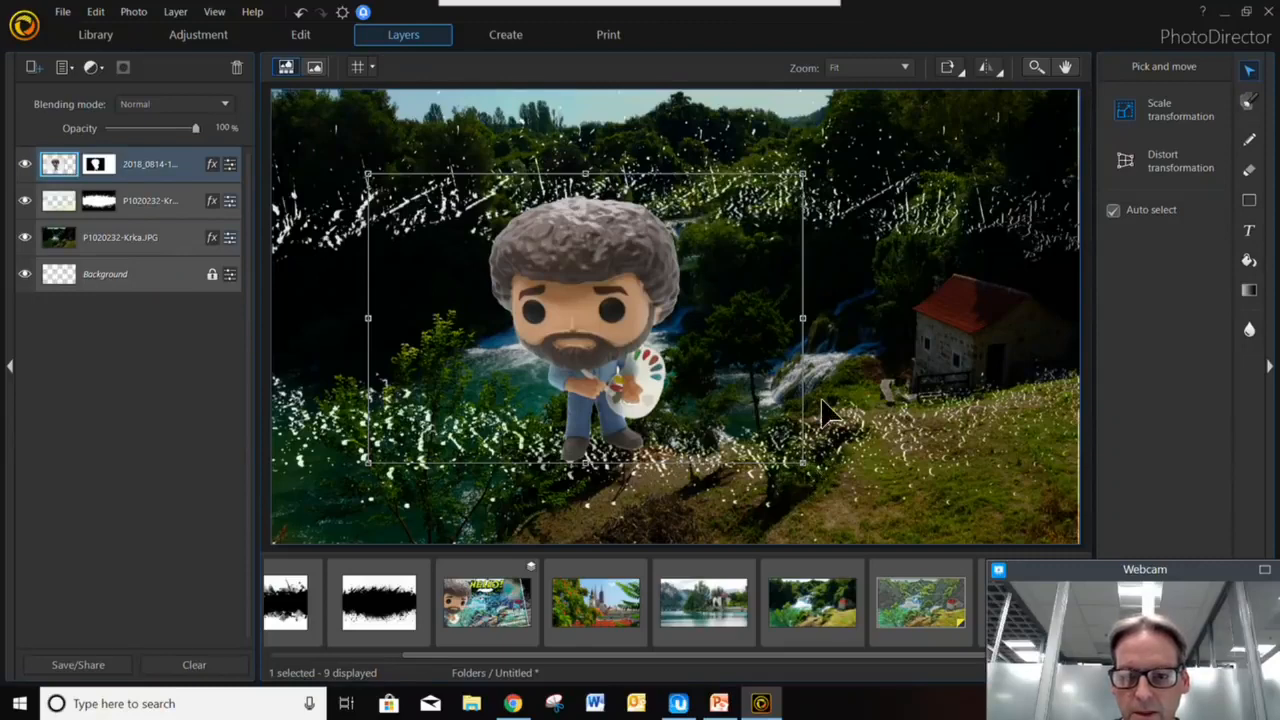
left_click_drag(822, 410, 845, 310)
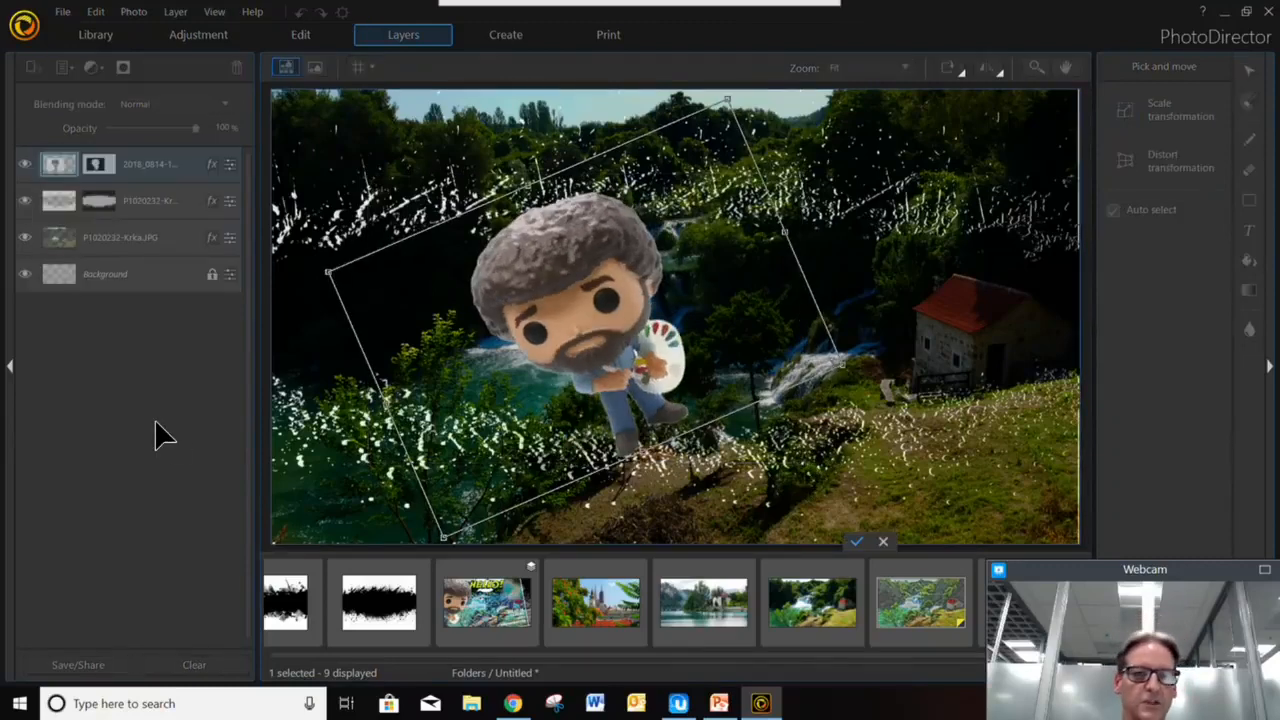
left_click(856, 543)
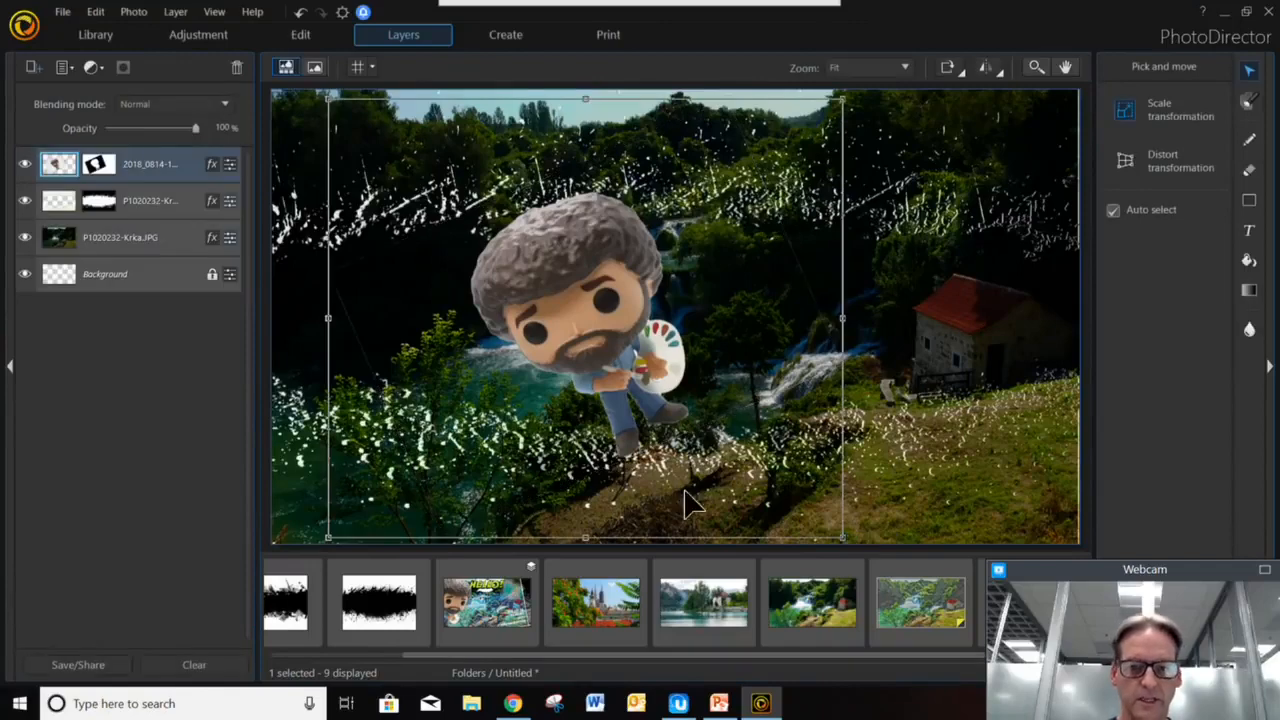
- Add the Comic express template "Template 03", then shrink it and rotate it counterclockwise to frame the figurine
left_click(33, 67)
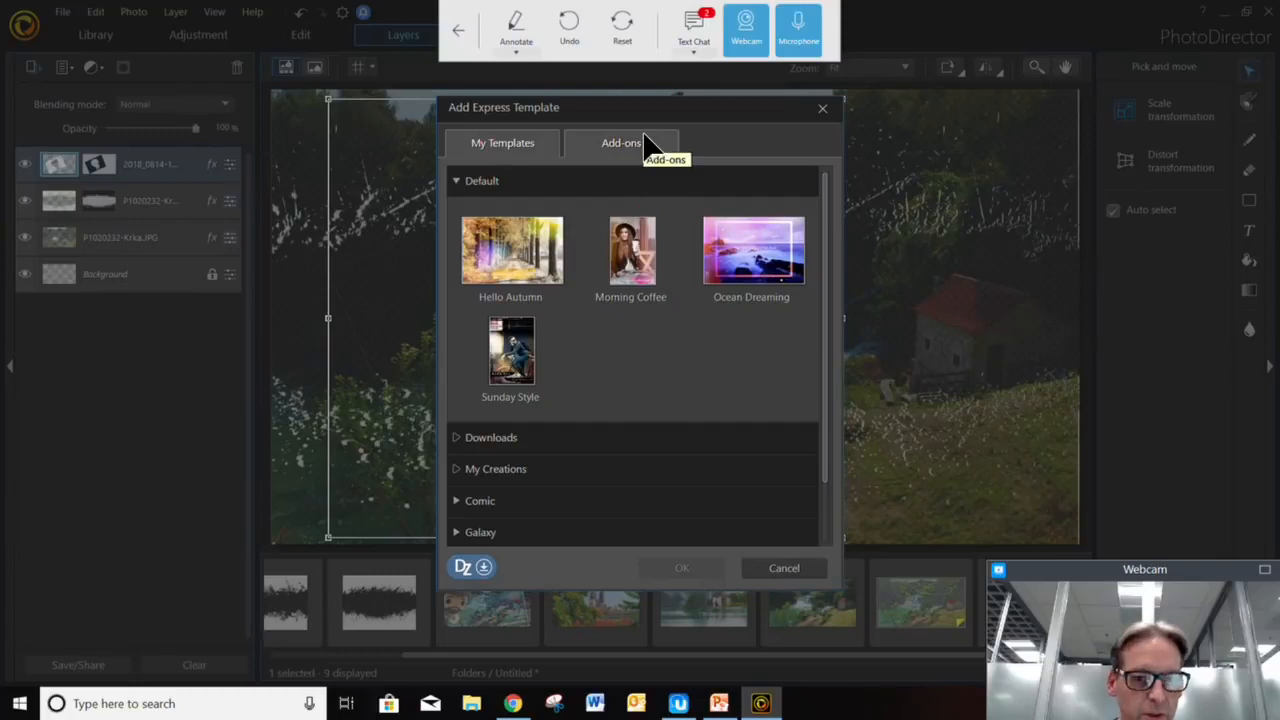
left_click(457, 502)
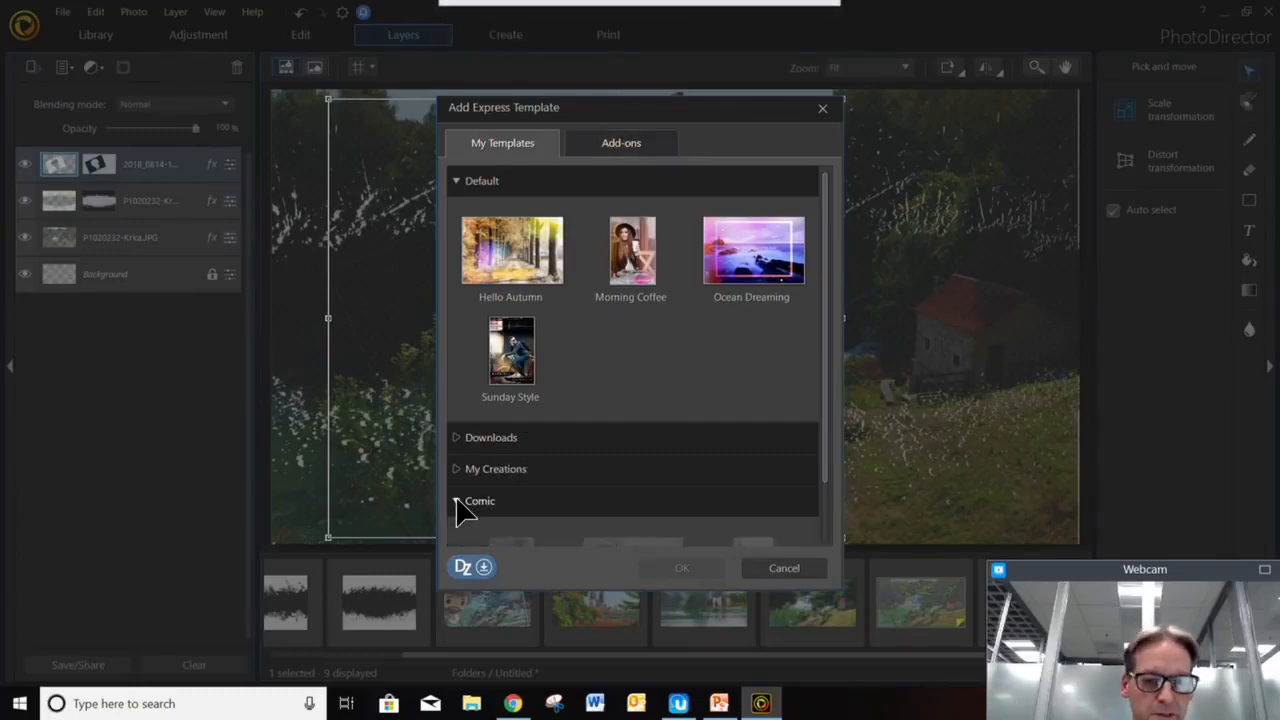
left_click_drag(827, 284, 818, 397)
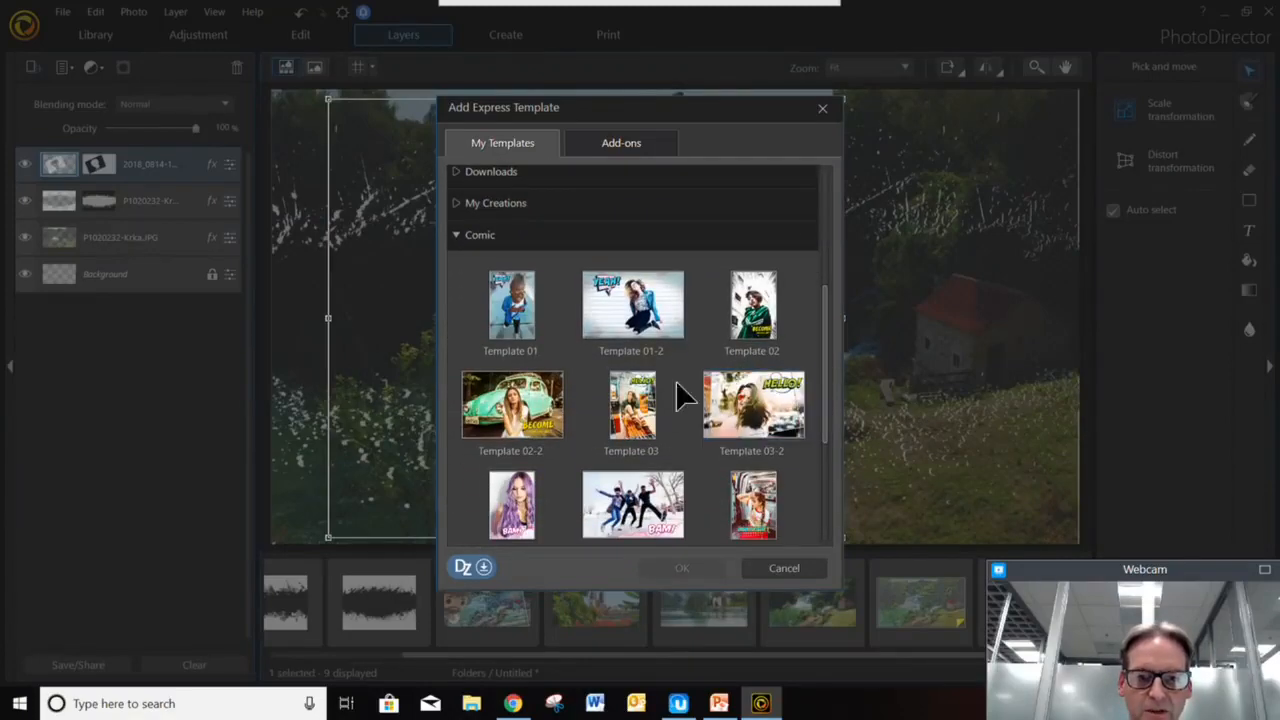
left_click(641, 415)
left_click(672, 568)
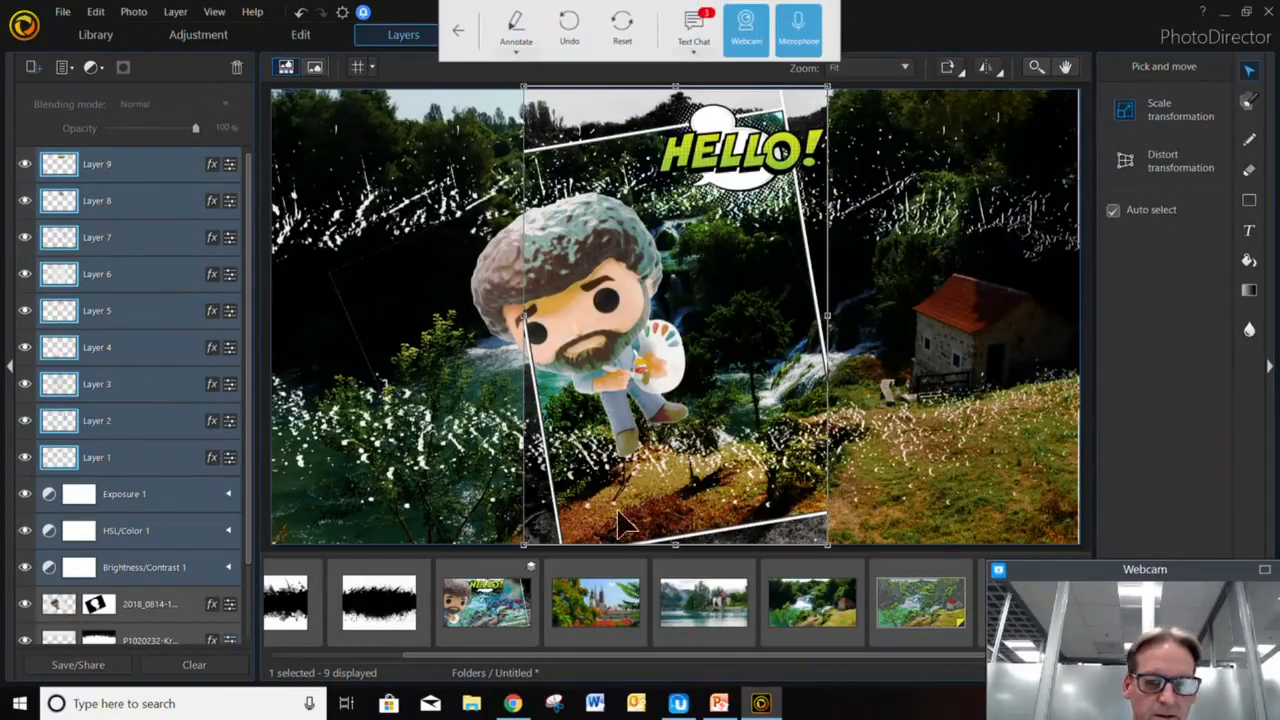
left_click_drag(828, 556, 900, 415)
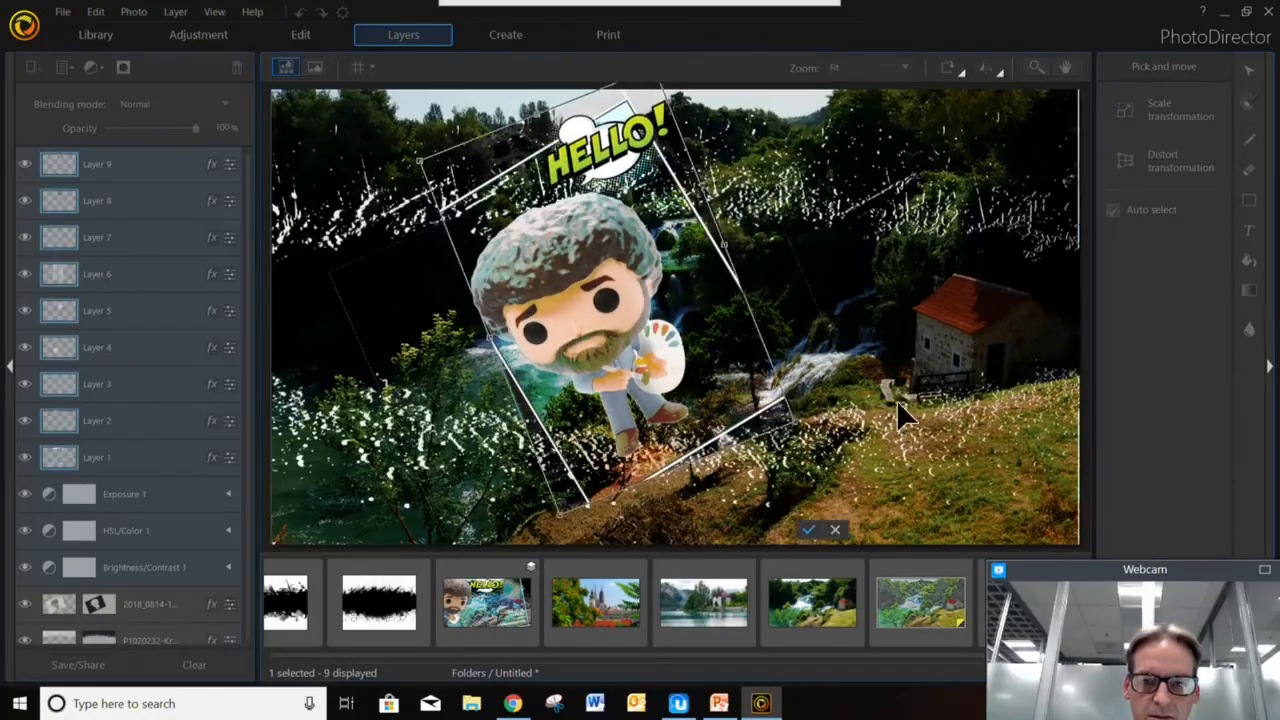
left_click(920, 538)
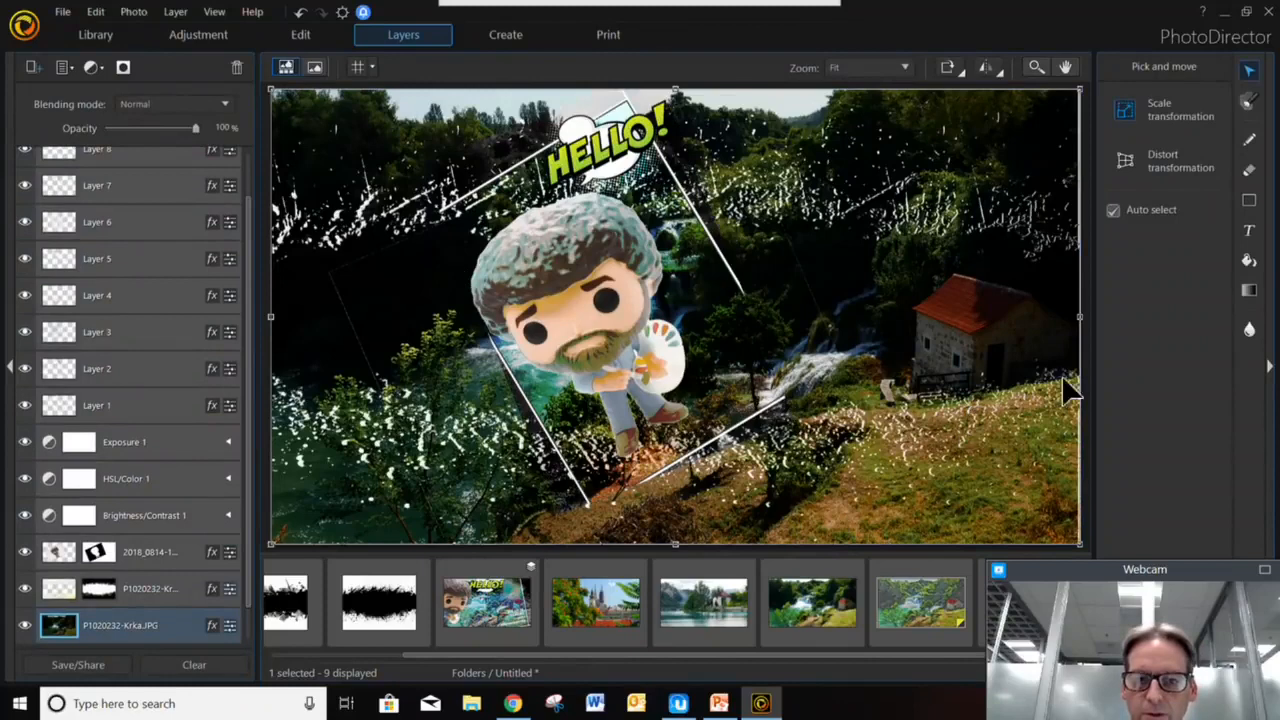
- Choose a blue-violet text colour (#470cff) and add an Arial Black 24 px text box on the grass below the house
left_click(1248, 230)
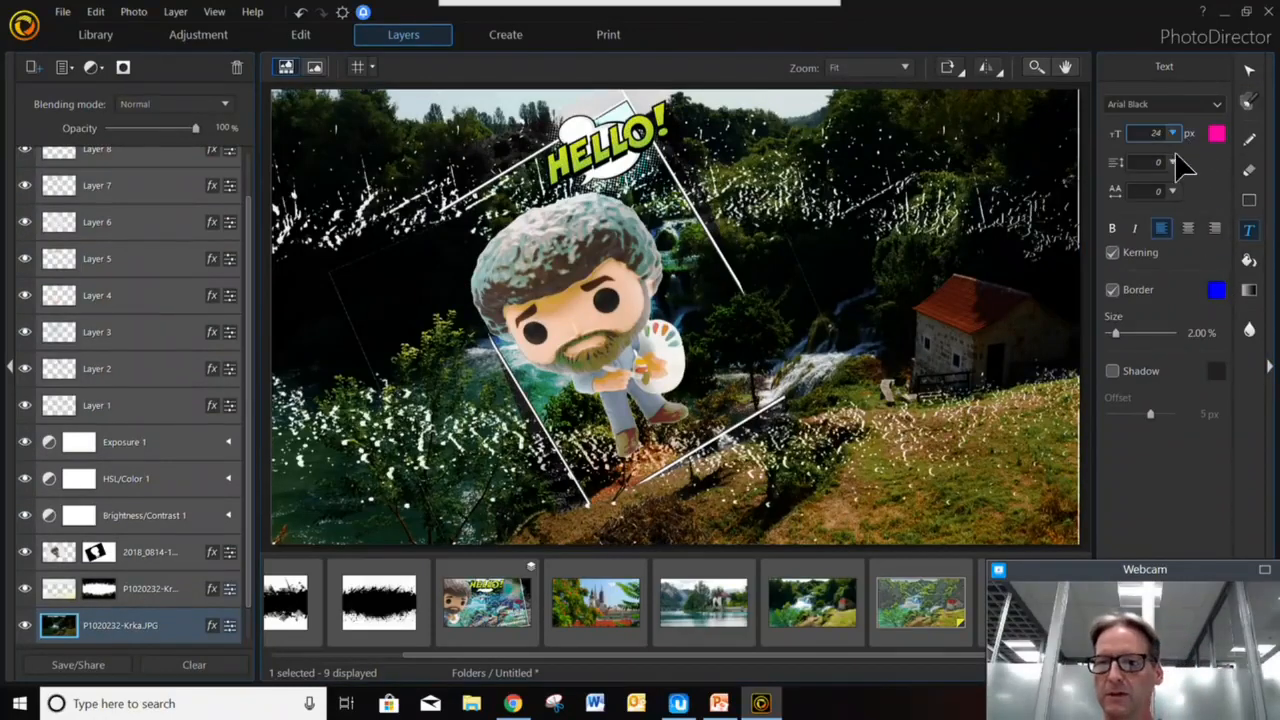
left_click(1217, 133)
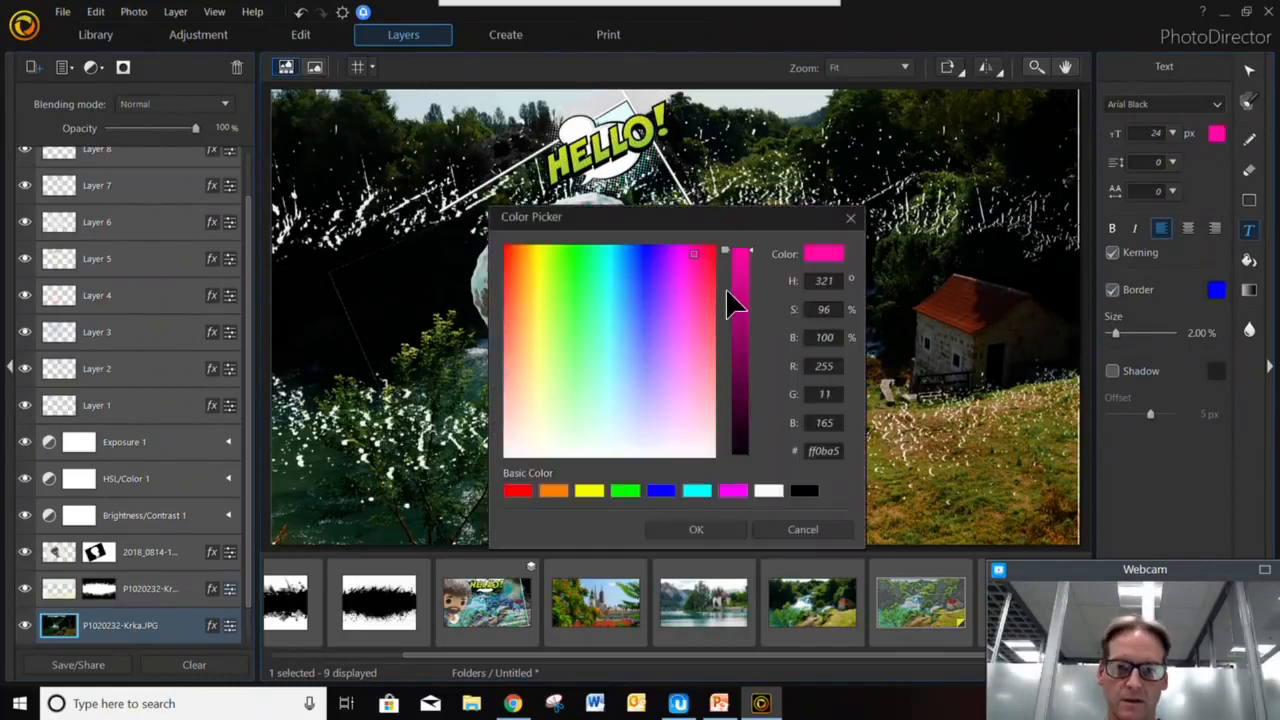
left_click(642, 260)
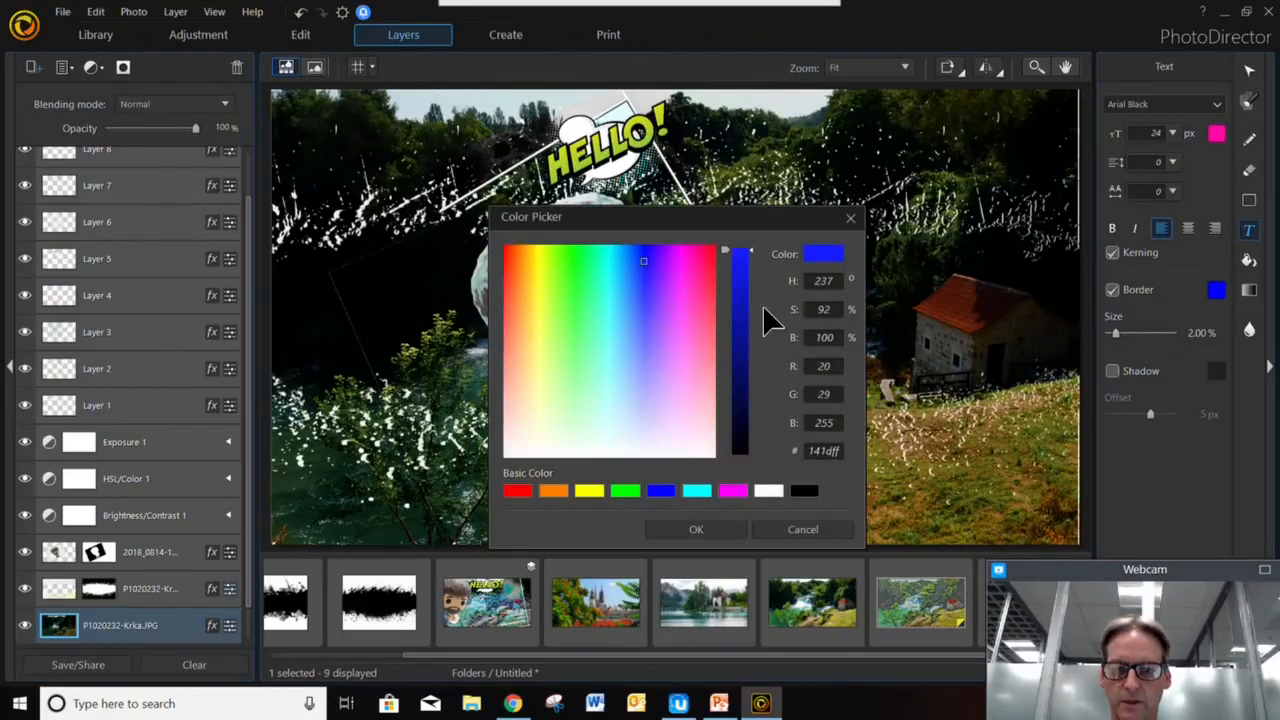
left_click(653, 254)
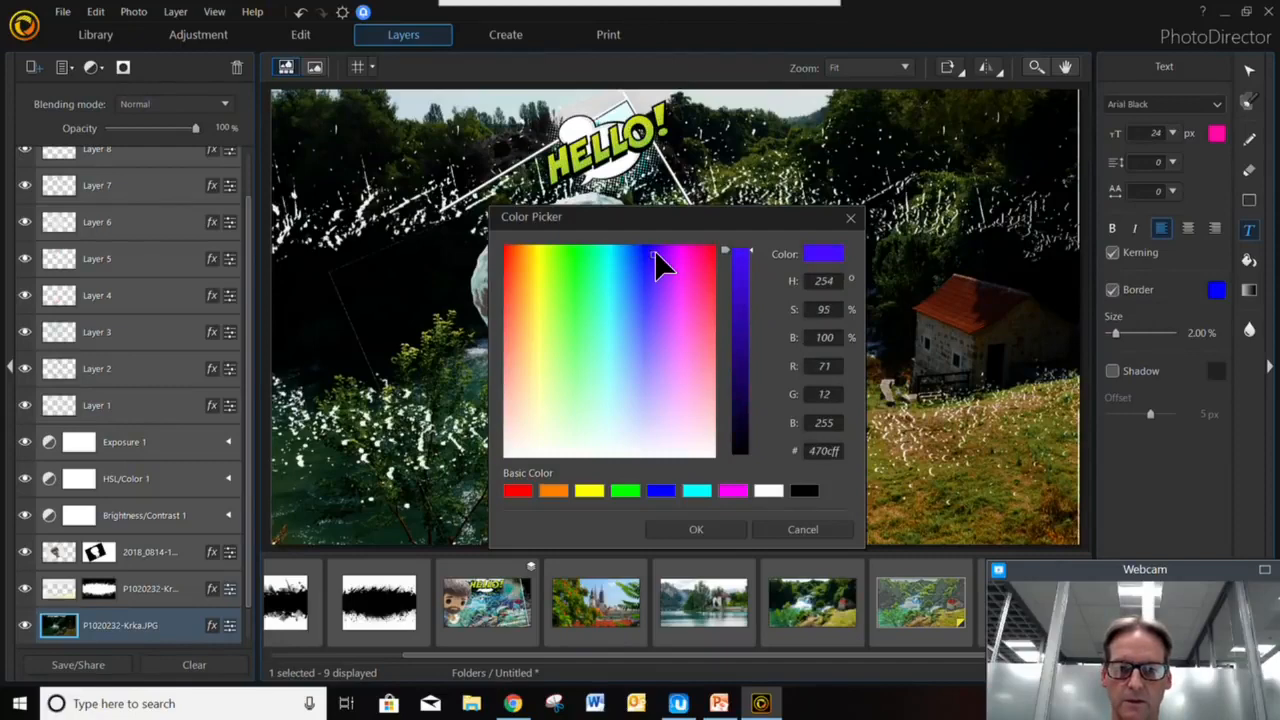
left_click(696, 529)
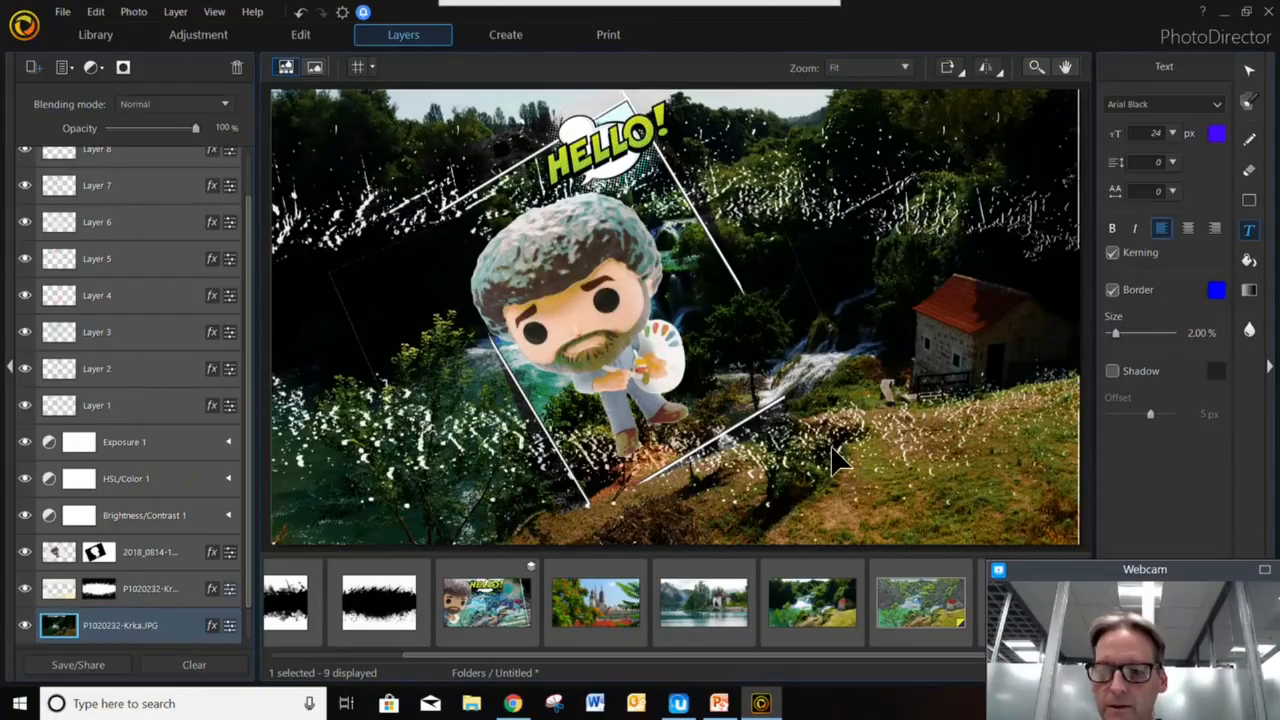
left_click_drag(922, 486, 1078, 545)
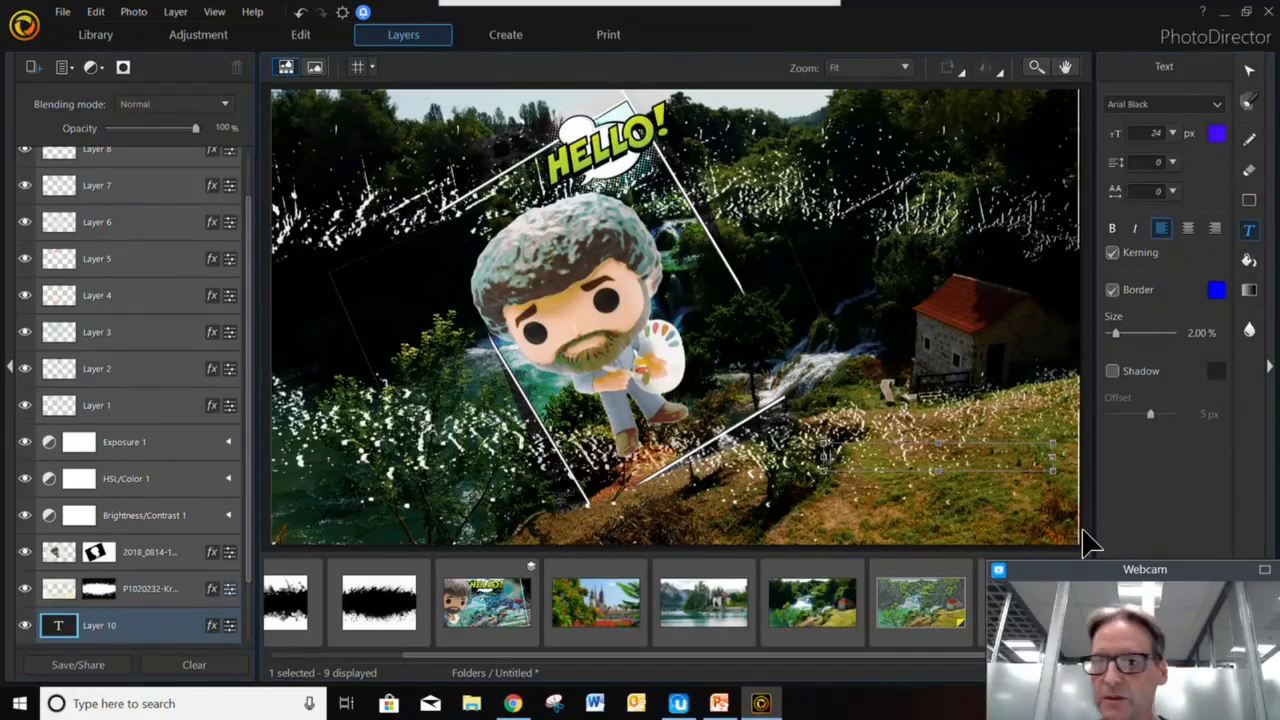
- Change the fill colour of the new text box to black
left_click(1216, 133)
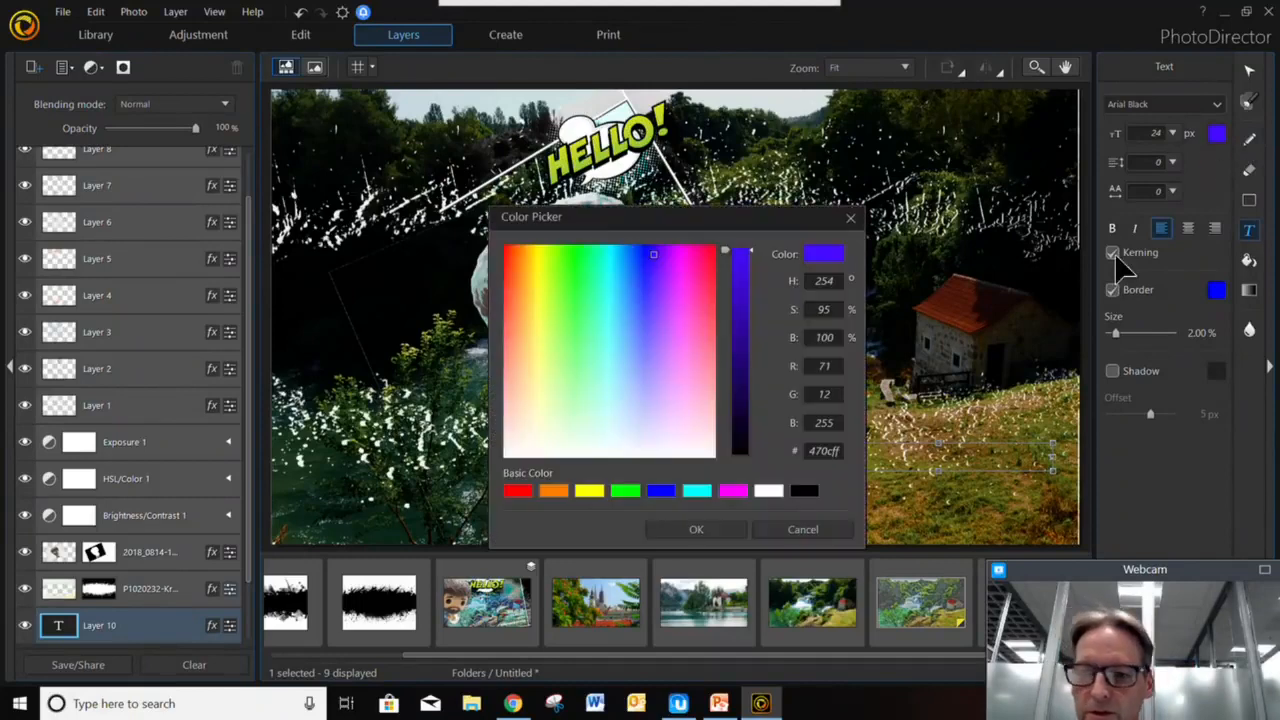
left_click(804, 490)
left_click(732, 531)
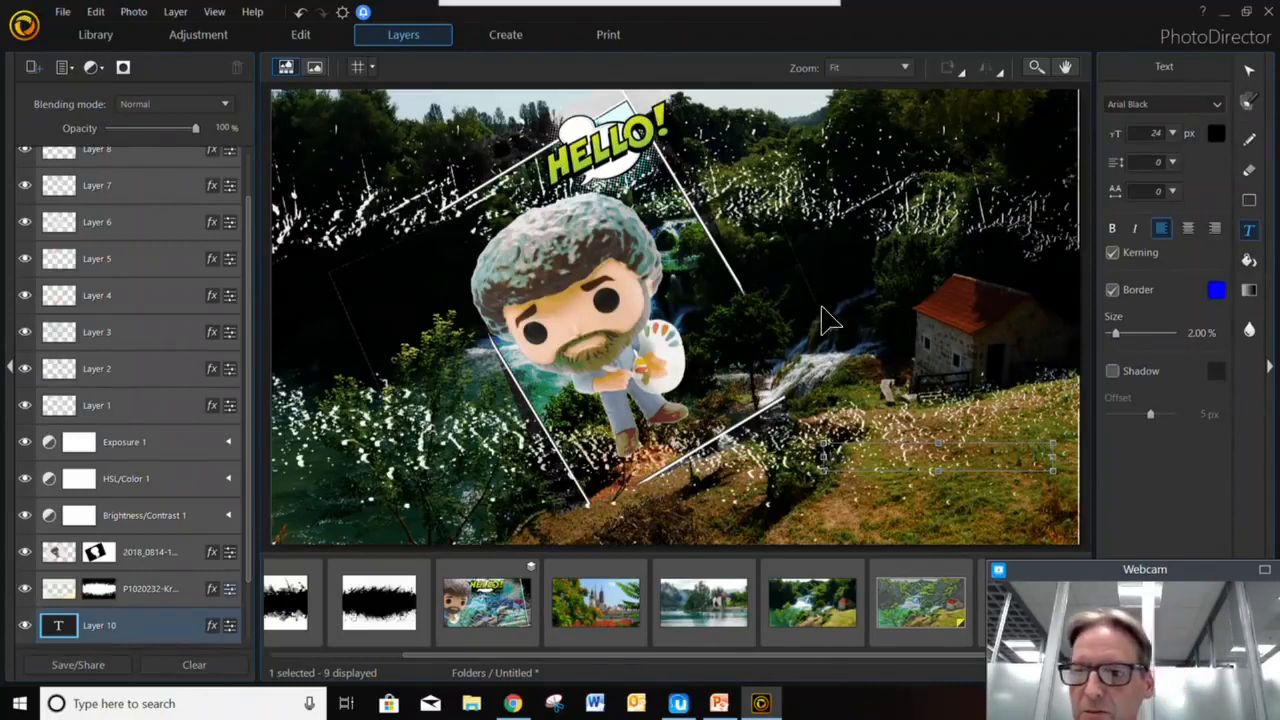
left_click(1216, 136)
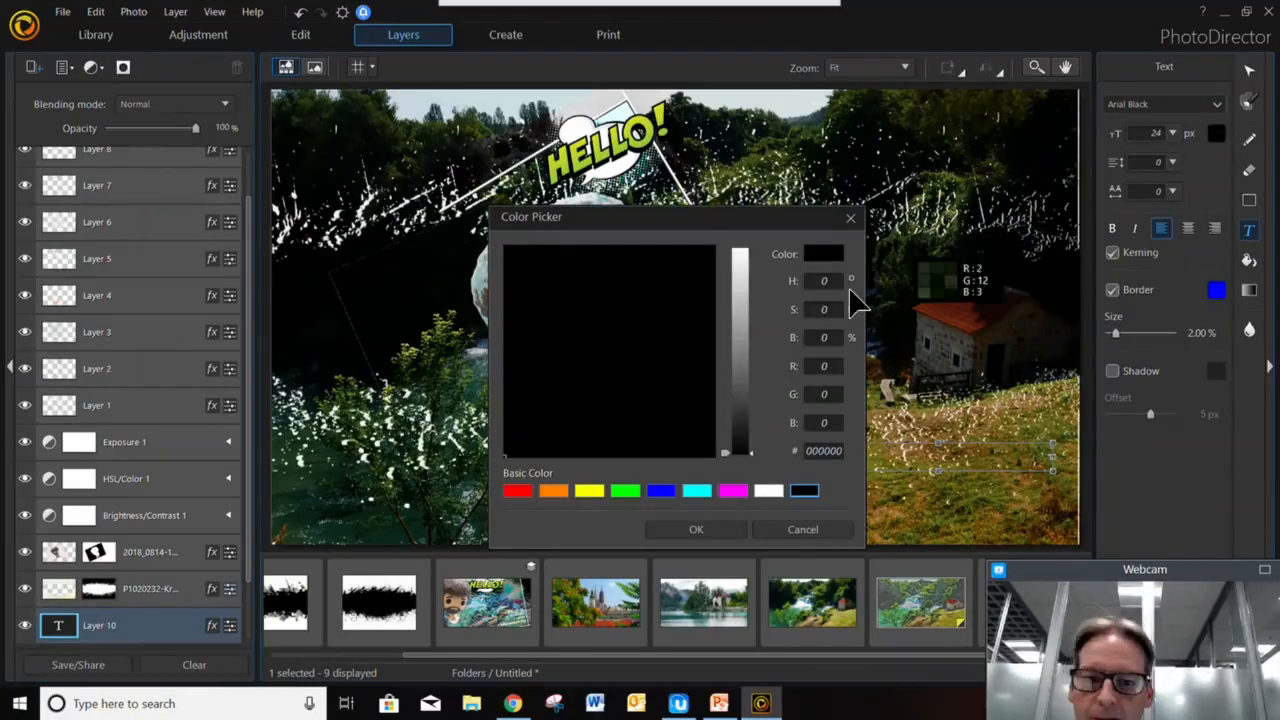
left_click(768, 491)
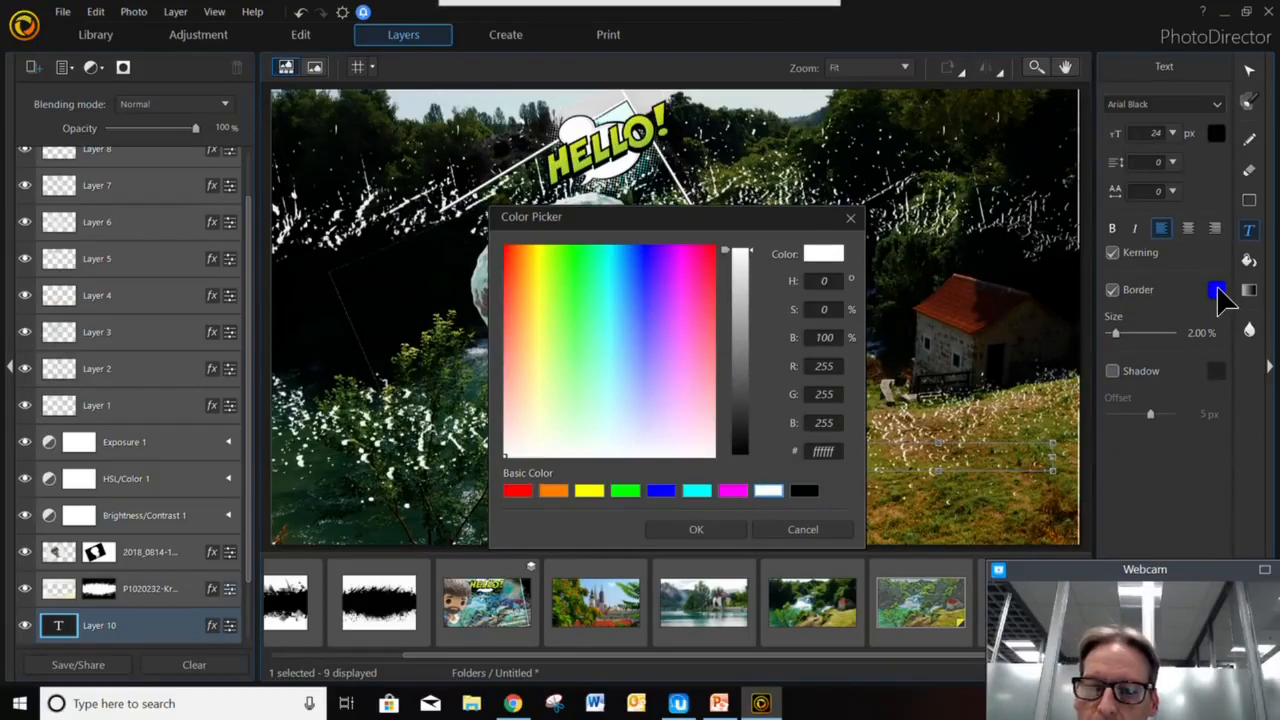
left_click(573, 264)
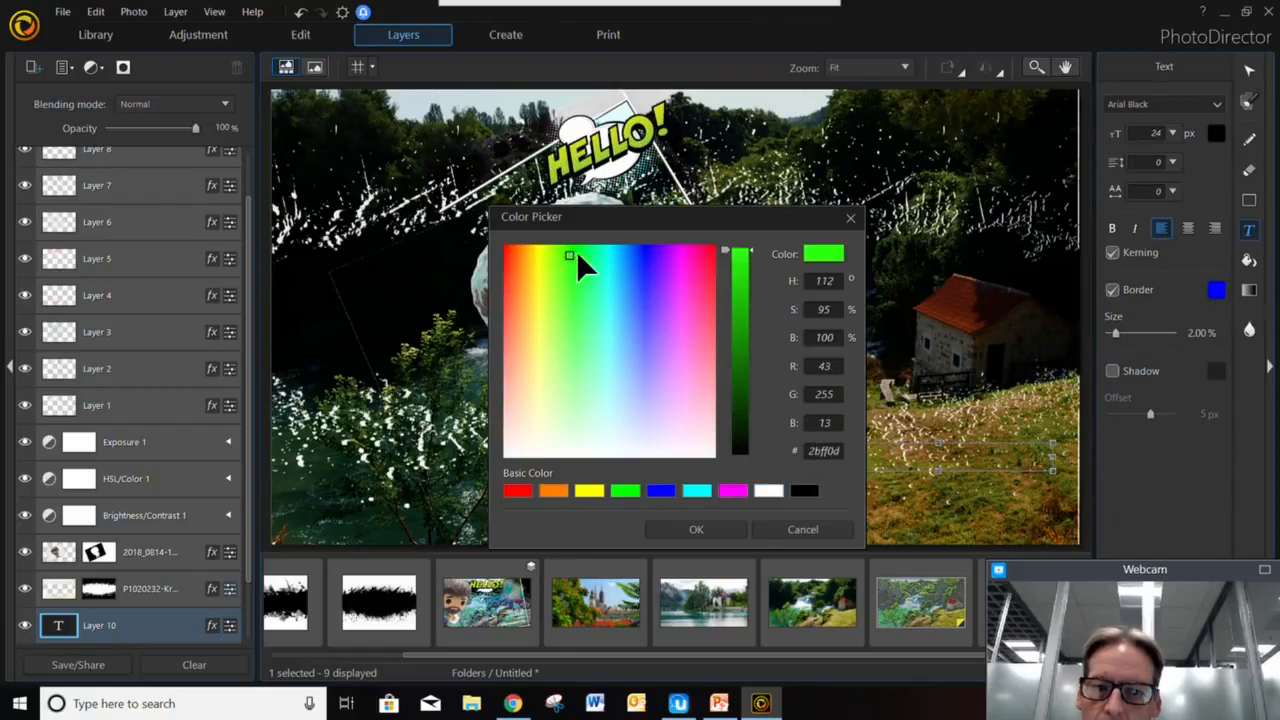
left_click(1218, 290)
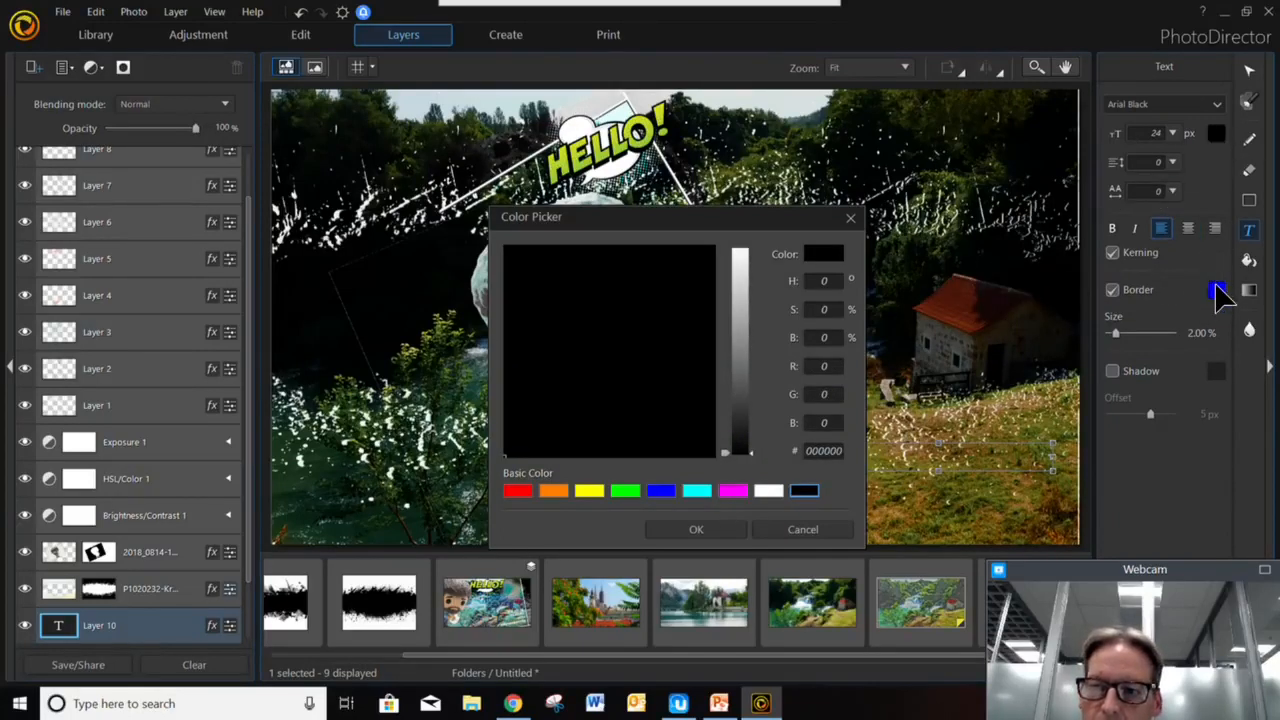
left_click(697, 530)
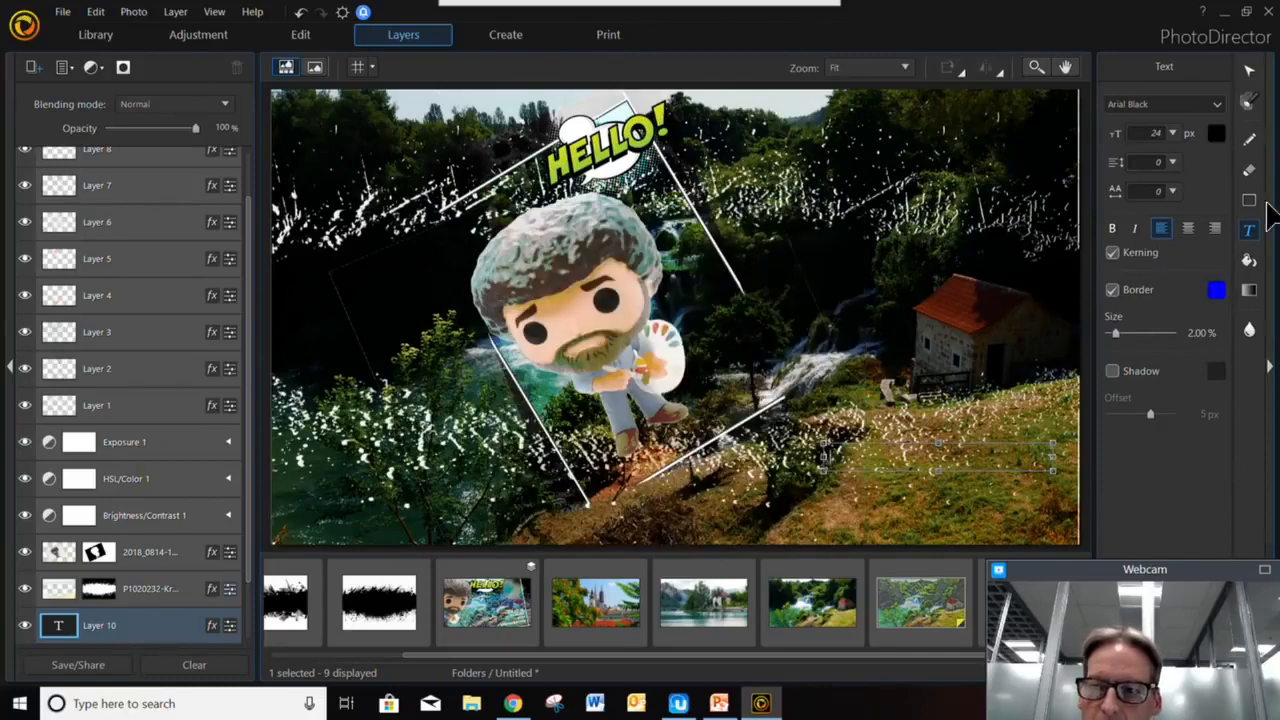
- Set the text border colour to pure green (#00ff00) after trying other green shades
left_click(1216, 291)
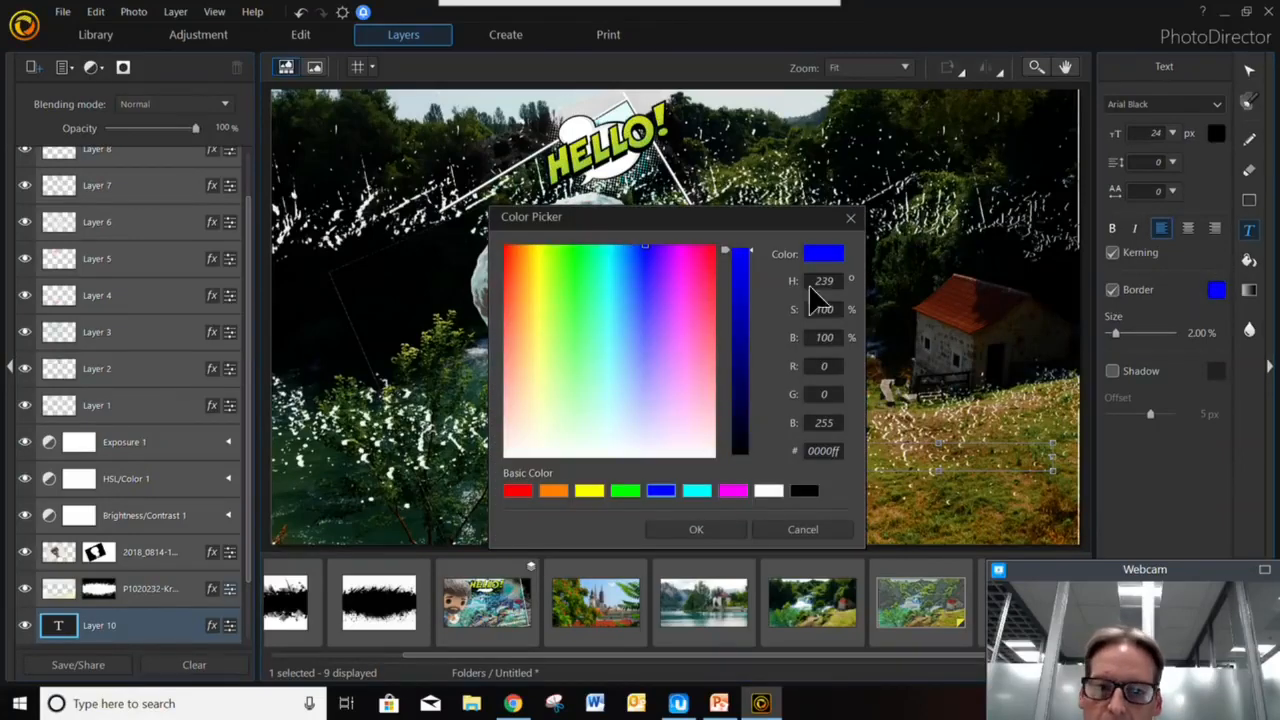
left_click(585, 267)
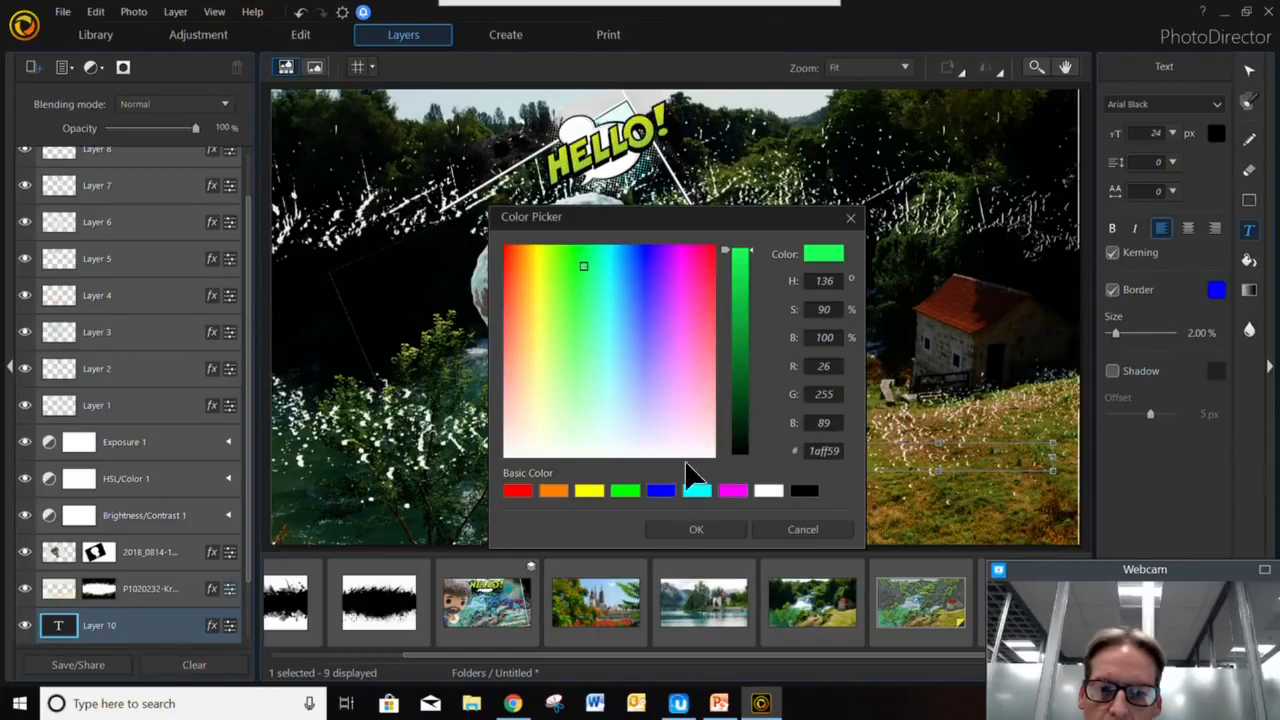
left_click(738, 260)
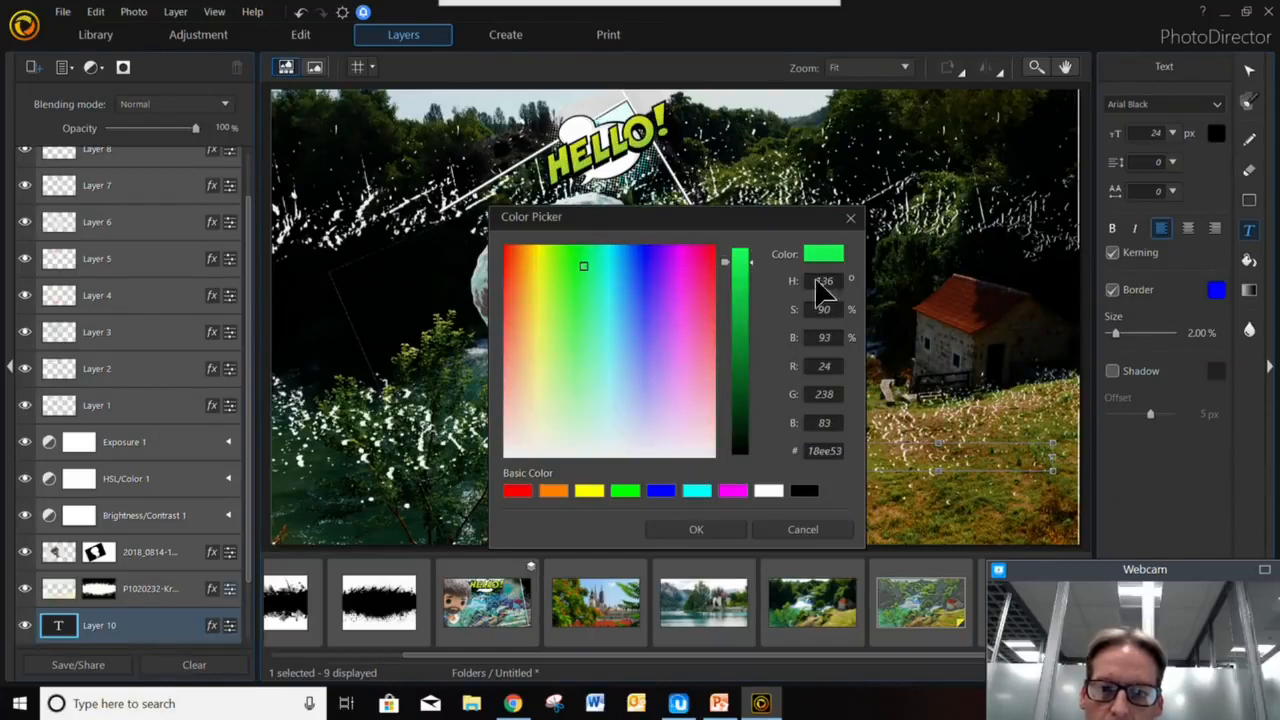
left_click(625, 490)
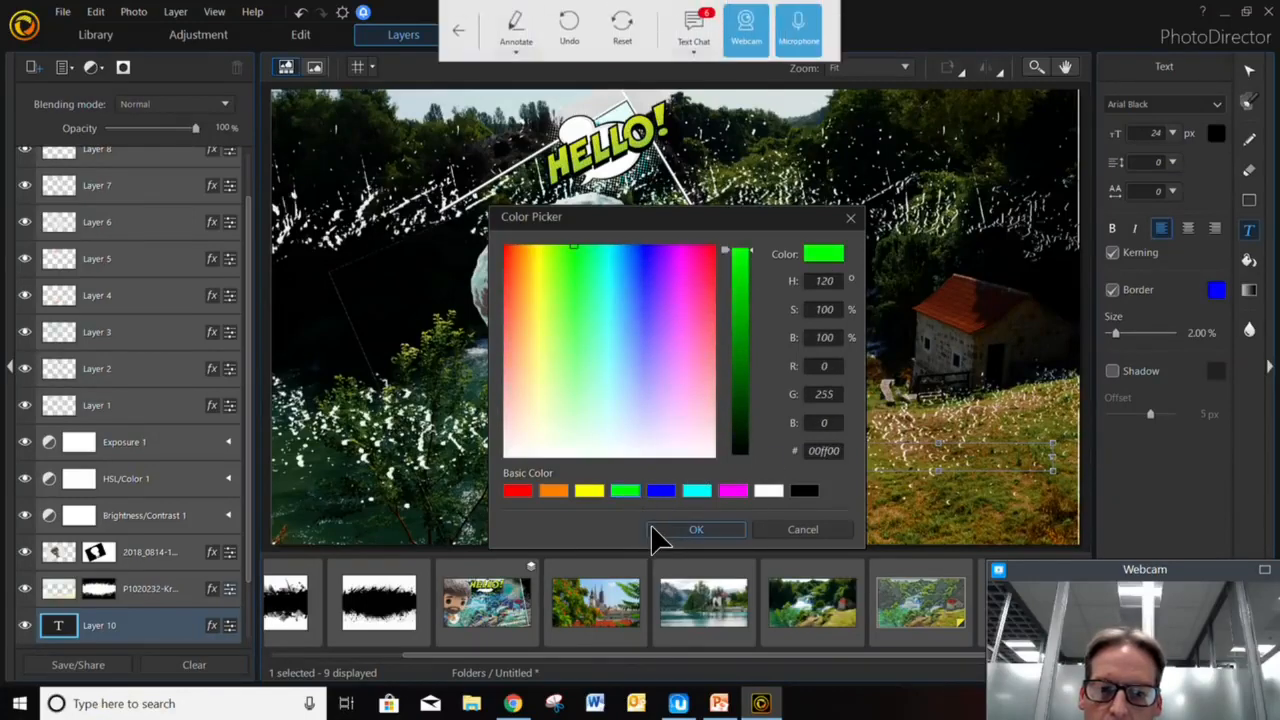
left_click(665, 530)
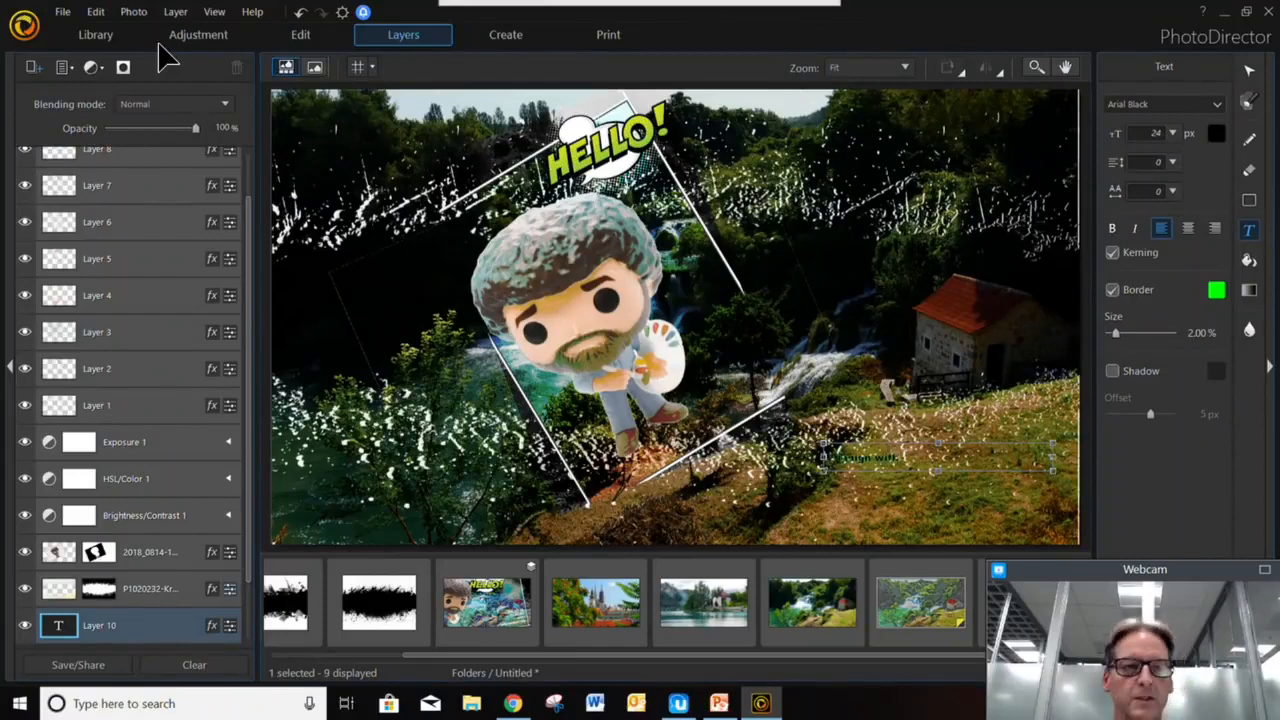
- Return to the Library without saving the layer edits and select P1030187-Dubrovnik.JPG in the DeHaze folder
left_click(96, 34)
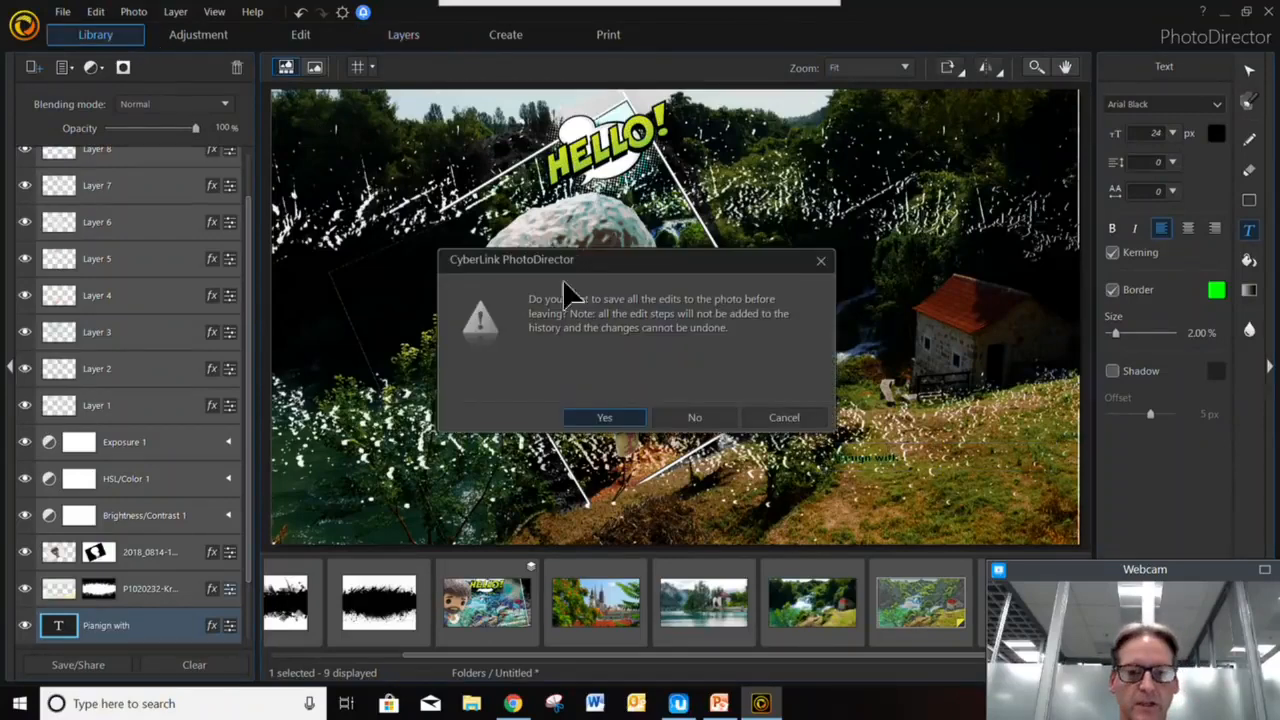
left_click(708, 424)
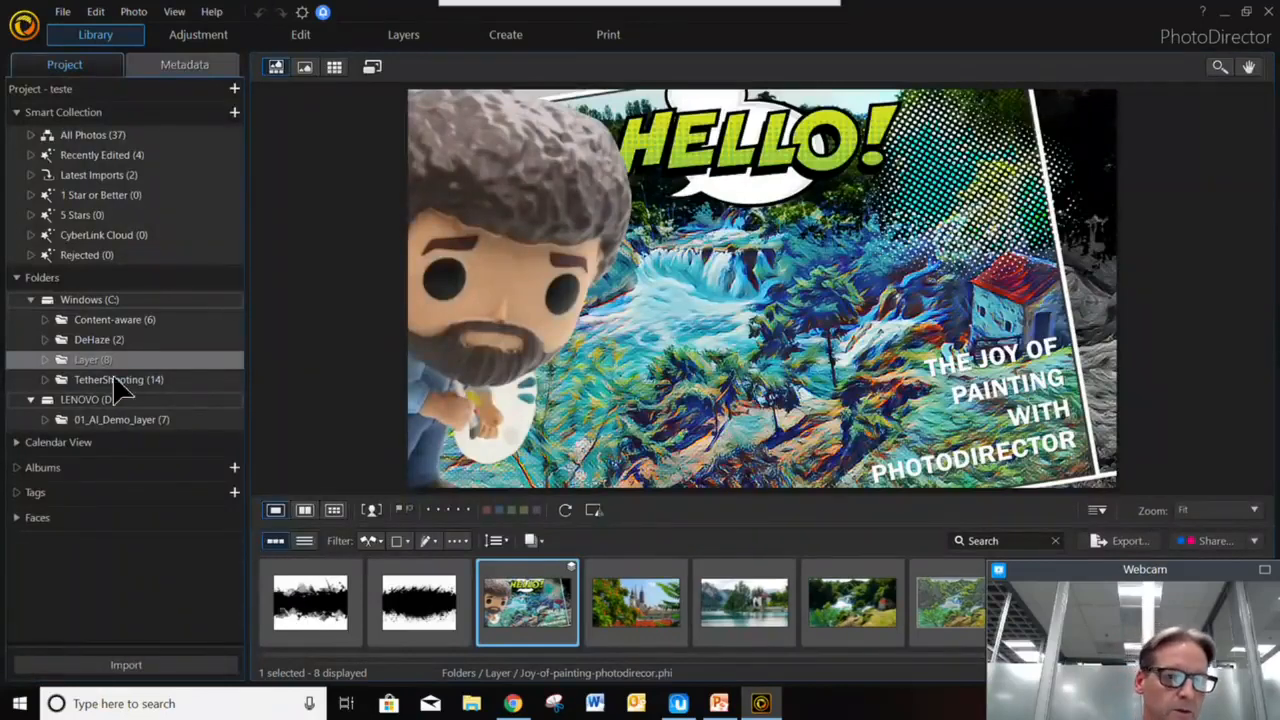
left_click(100, 341)
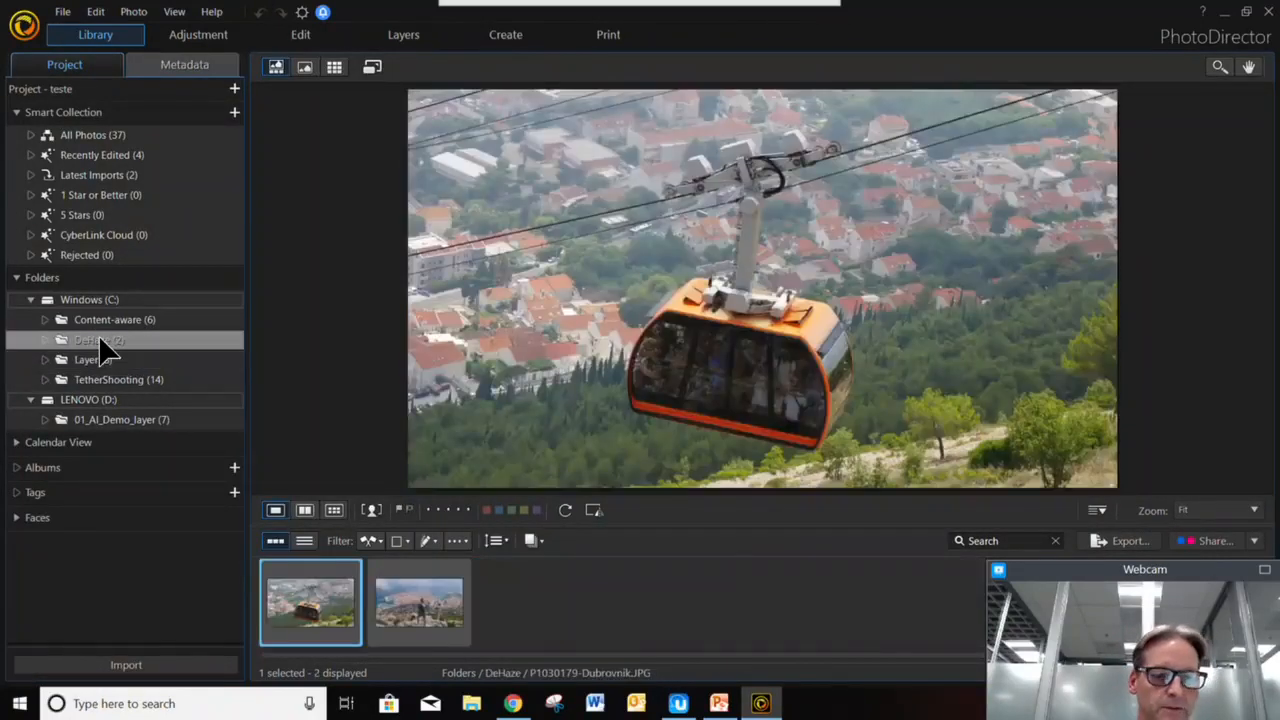
left_click(418, 600)
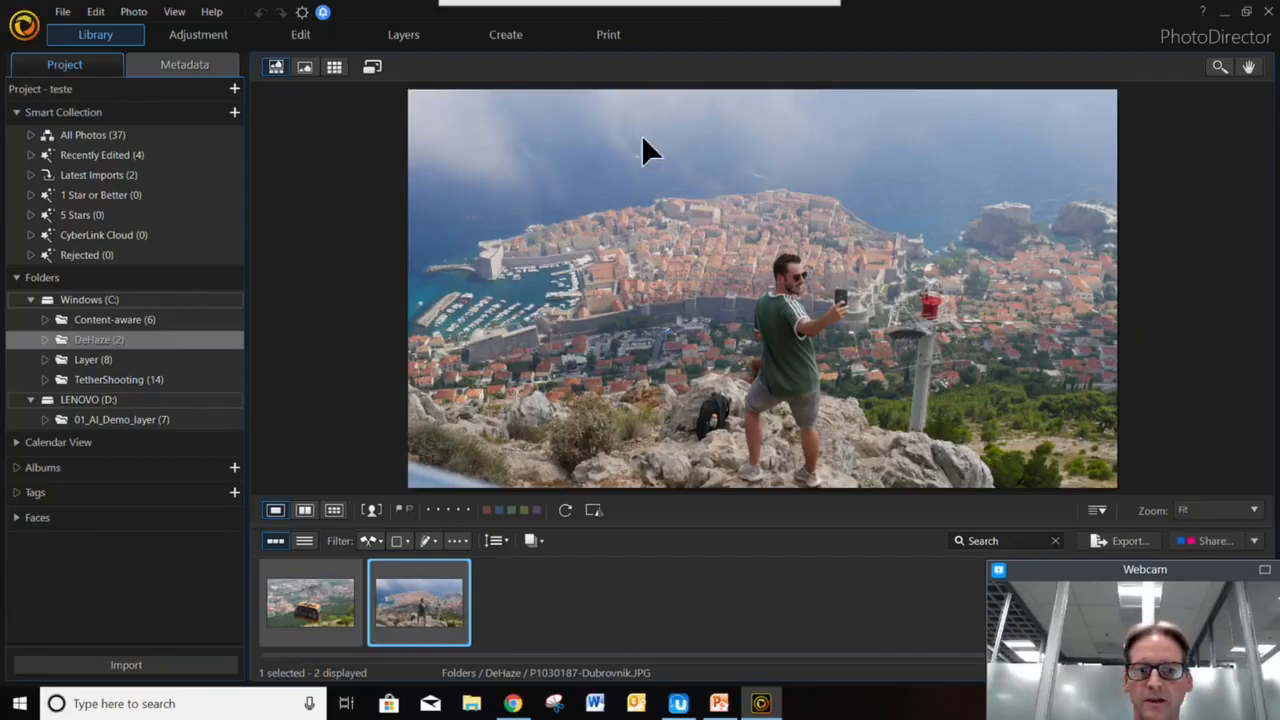
- Open the Dubrovnik photo's manual adjustments and set the Dehaze amount to 81
left_click(222, 42)
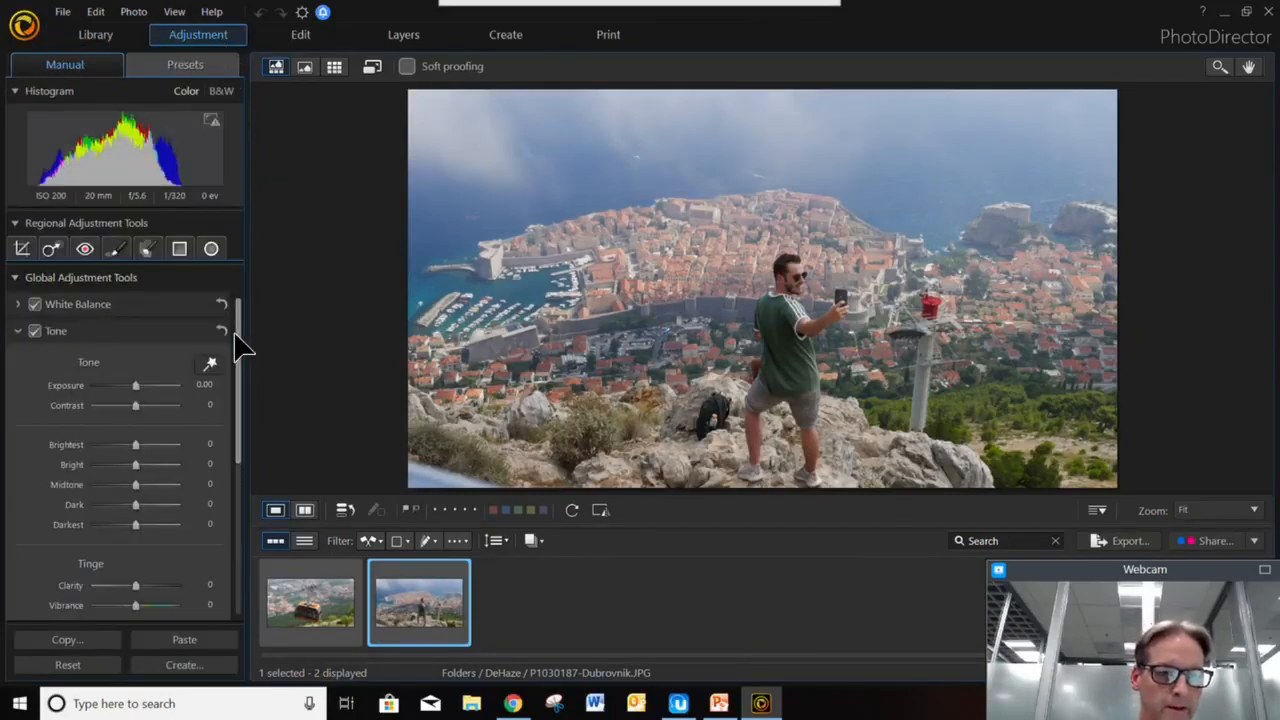
scroll(240, 366, "down", 2)
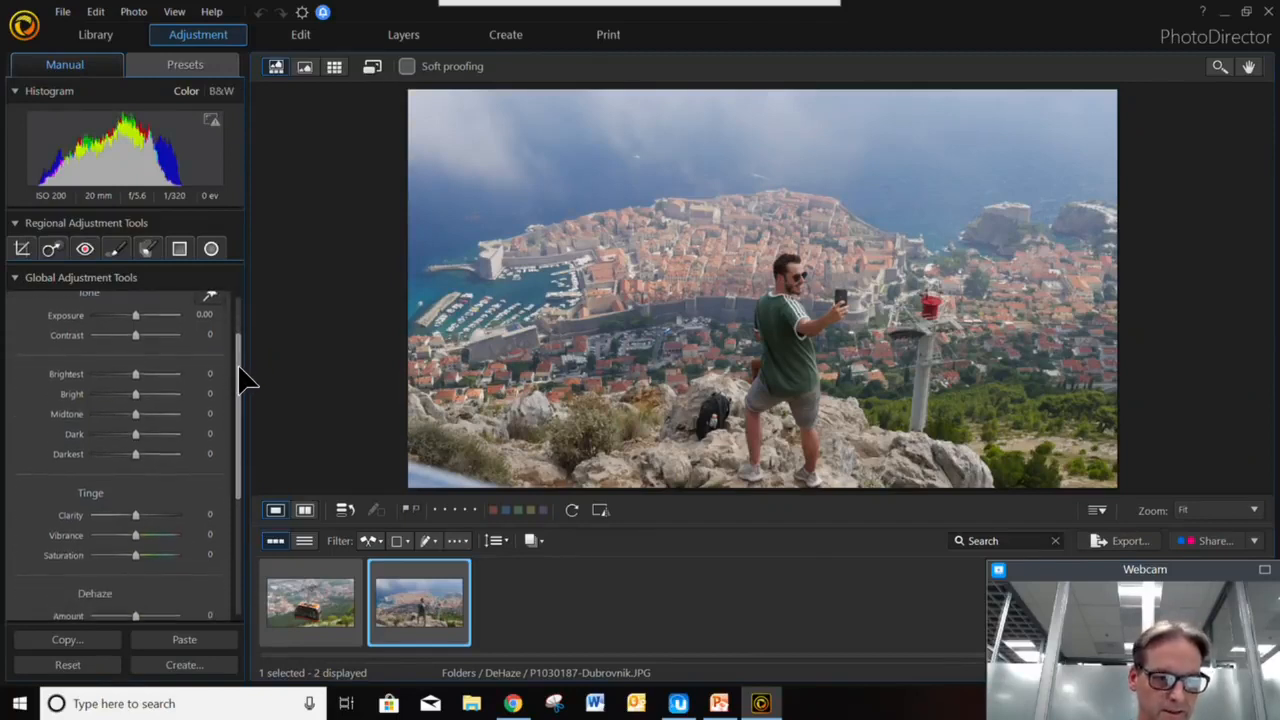
scroll(240, 440, "down", 1)
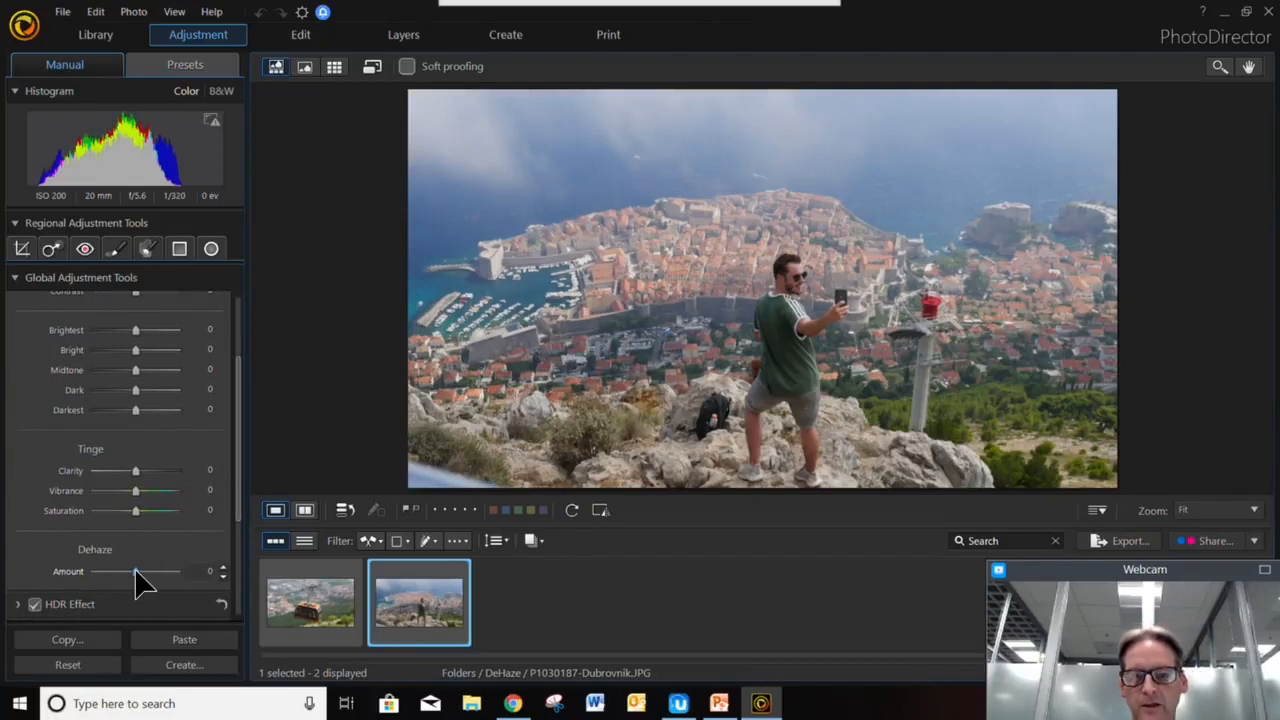
left_click_drag(137, 582, 160, 583)
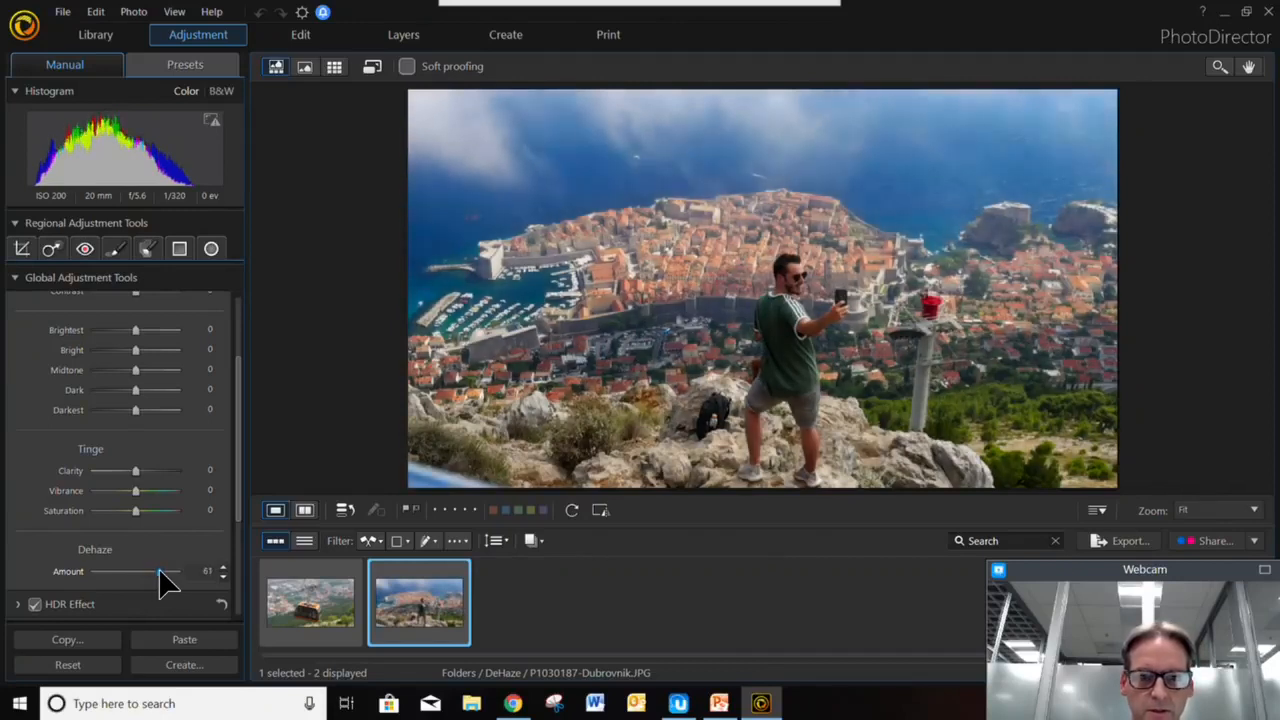
left_click_drag(160, 583, 173, 582)
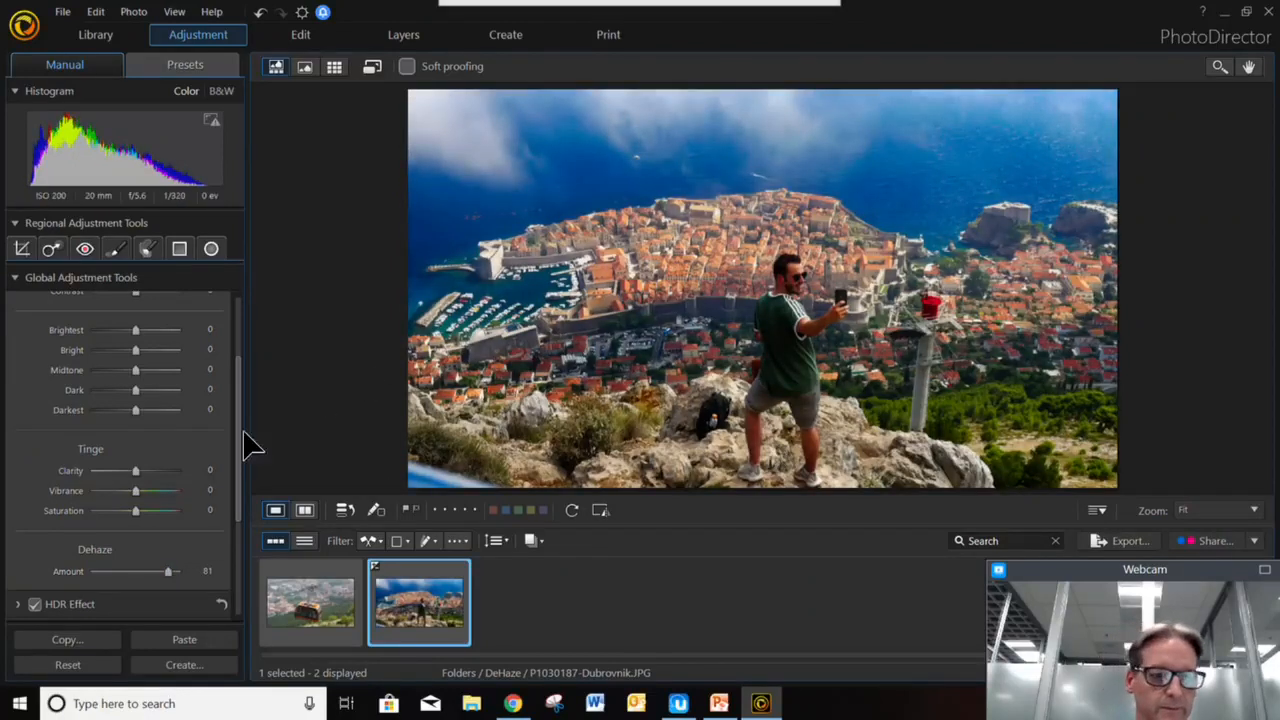
- Set Saturation to -27, Vibrance 14, Clarity 20, Darkest 57, Dark 100, Bright 33, Brightest -14 and Midtone -22 on the Dubrovnik photo
left_click_drag(140, 518, 128, 517)
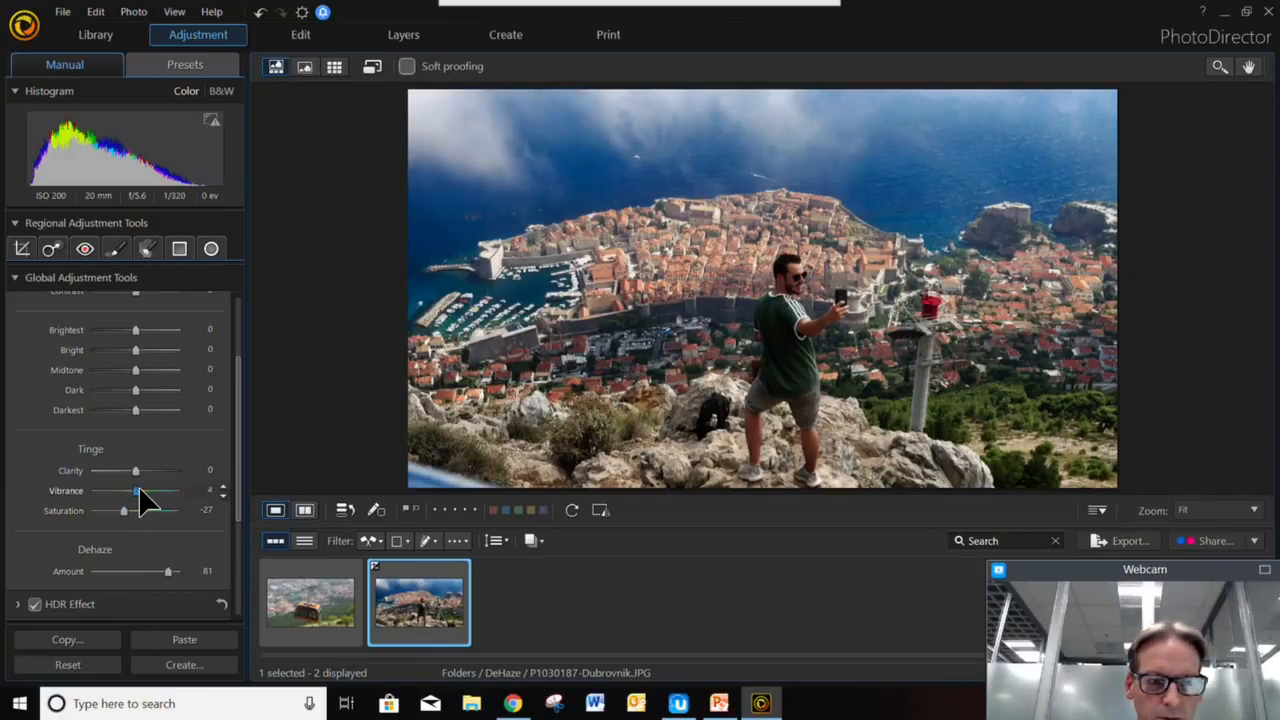
left_click_drag(140, 491, 142, 470)
mouse_move(140, 410)
left_mouse_down()
mouse_move(185, 398)
mouse_move(158, 405)
left_mouse_up()
left_click_drag(137, 357, 149, 362)
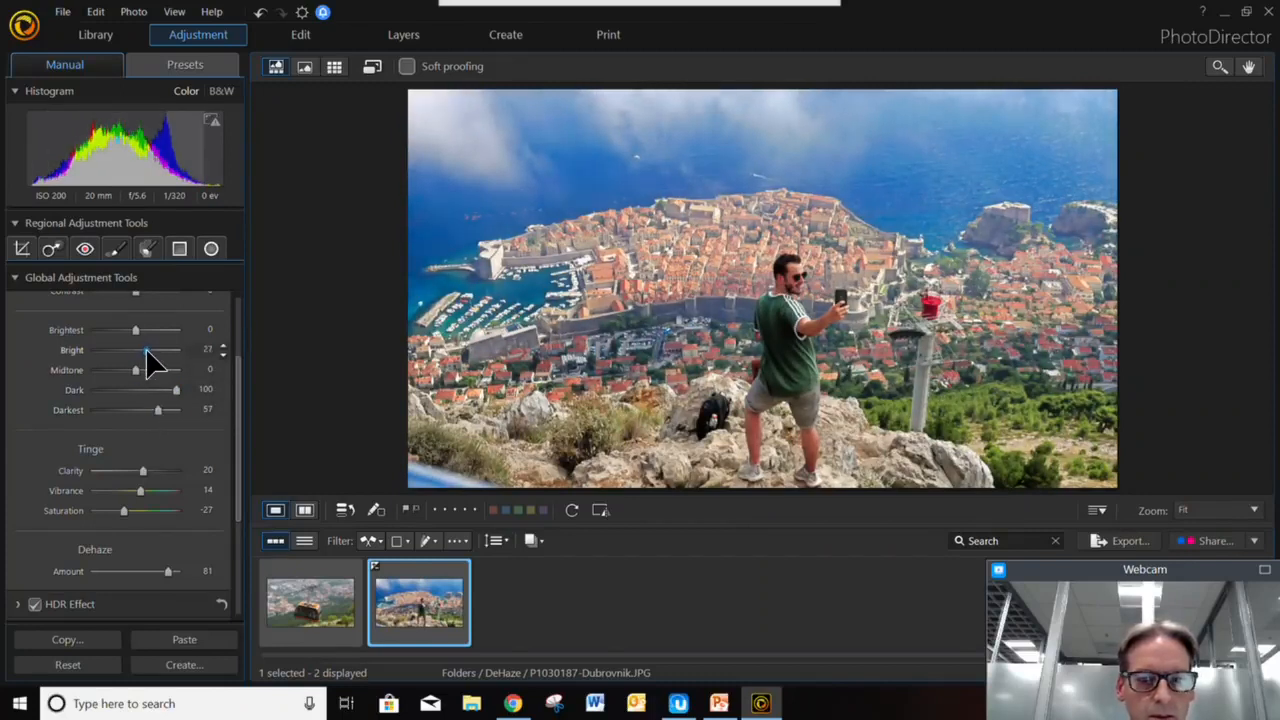
left_click(131, 330)
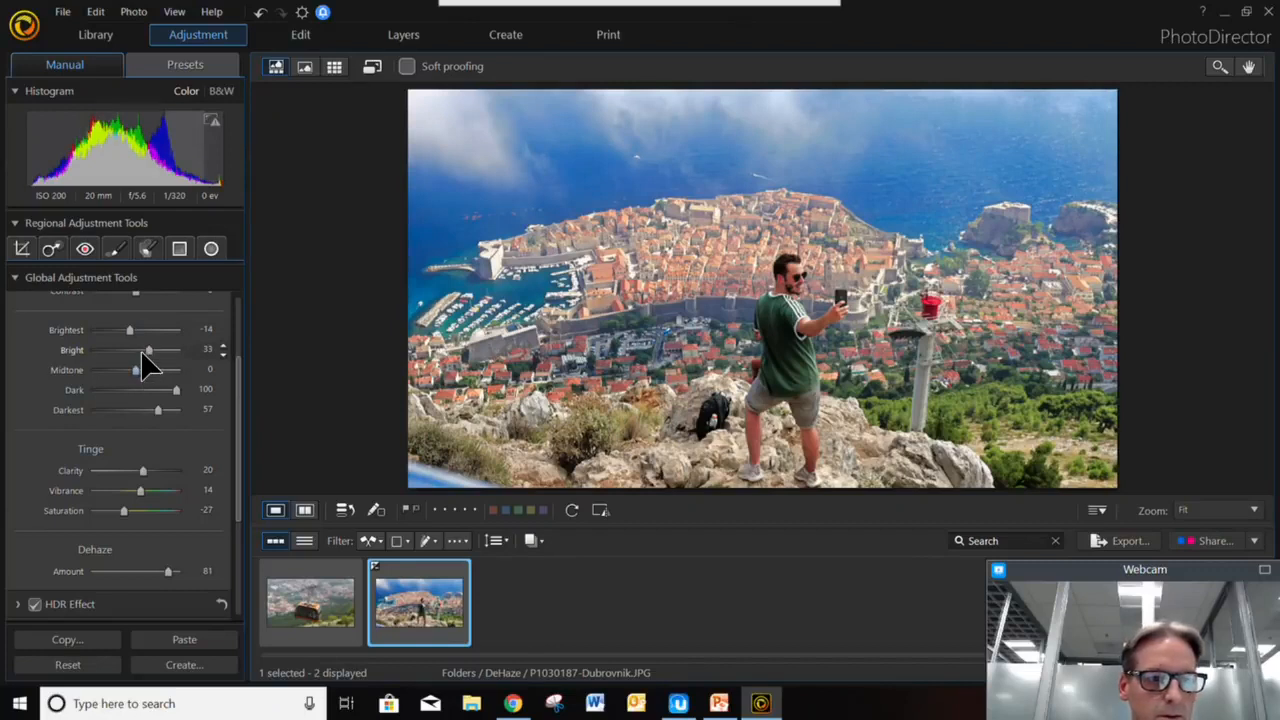
mouse_move(138, 373)
left_mouse_down()
mouse_move(125, 378)
mouse_move(130, 369)
left_mouse_up()
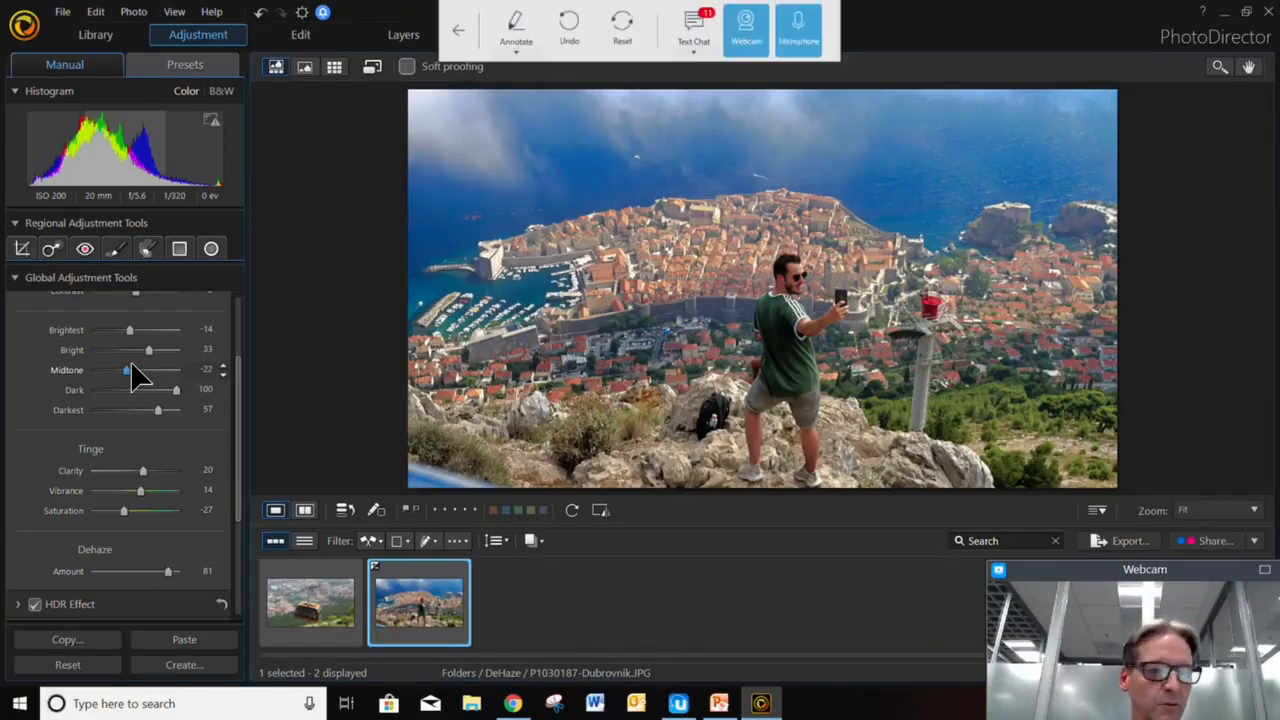
left_click(16, 279)
left_click(16, 279)
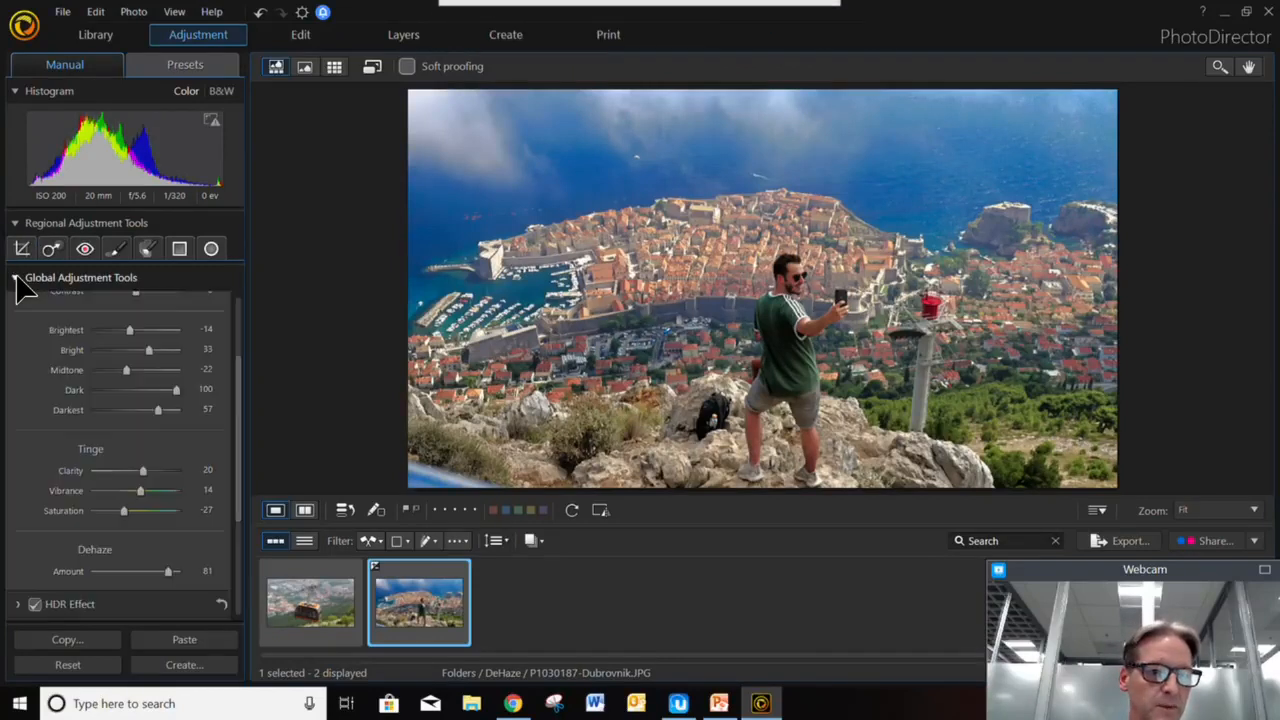
left_click_drag(248, 400, 247, 495)
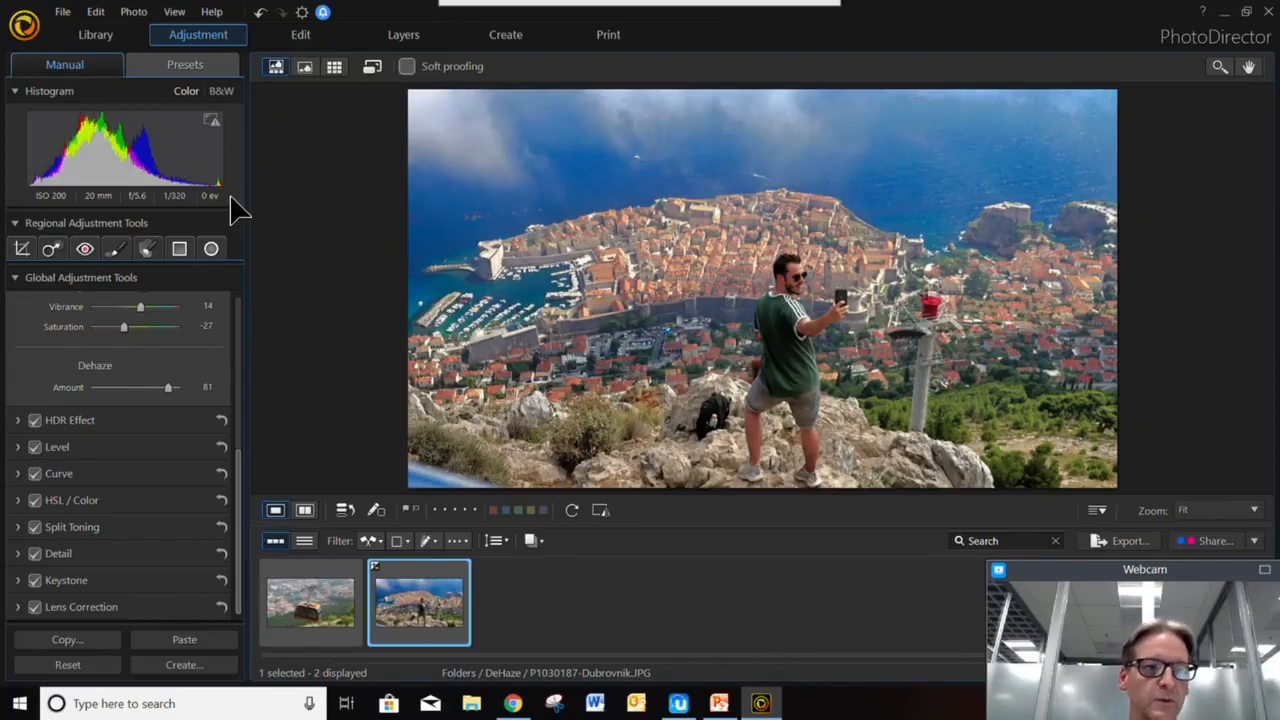
- Select Content-aware-clone.JPG in the Library's Content-aware folder and open it for editing with Content Aware Clone
left_click(112, 40)
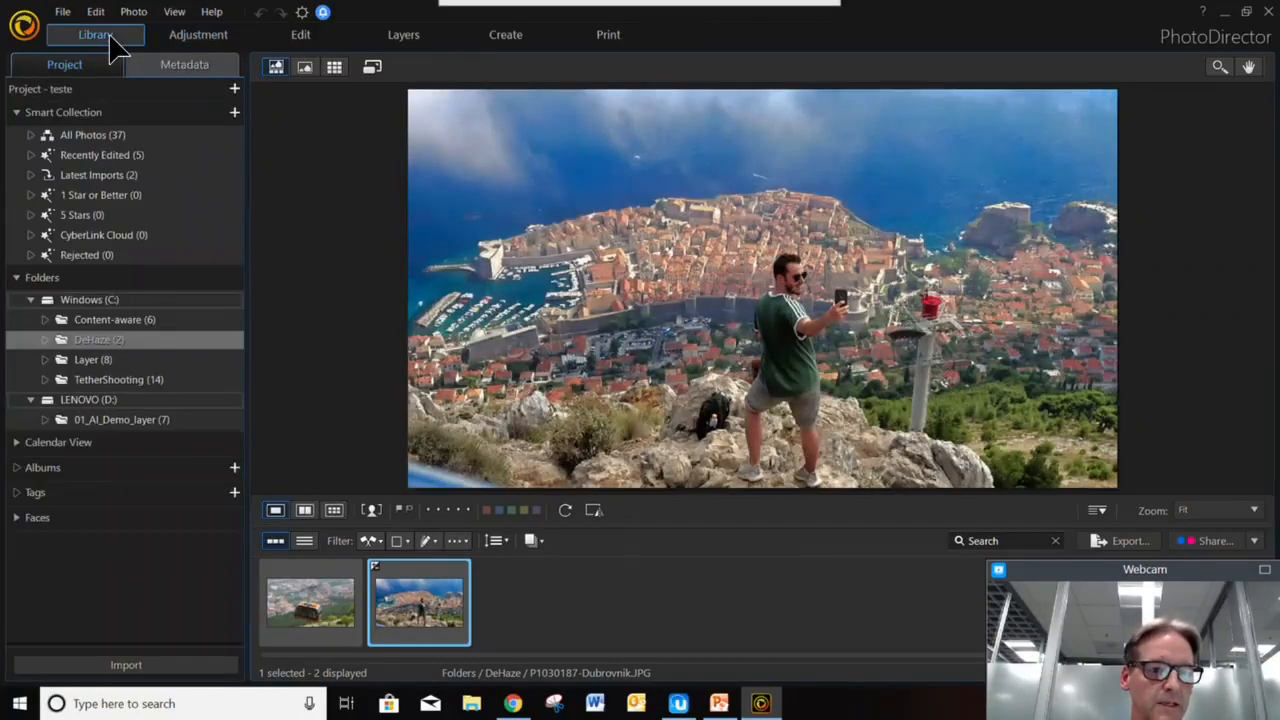
left_click(88, 319)
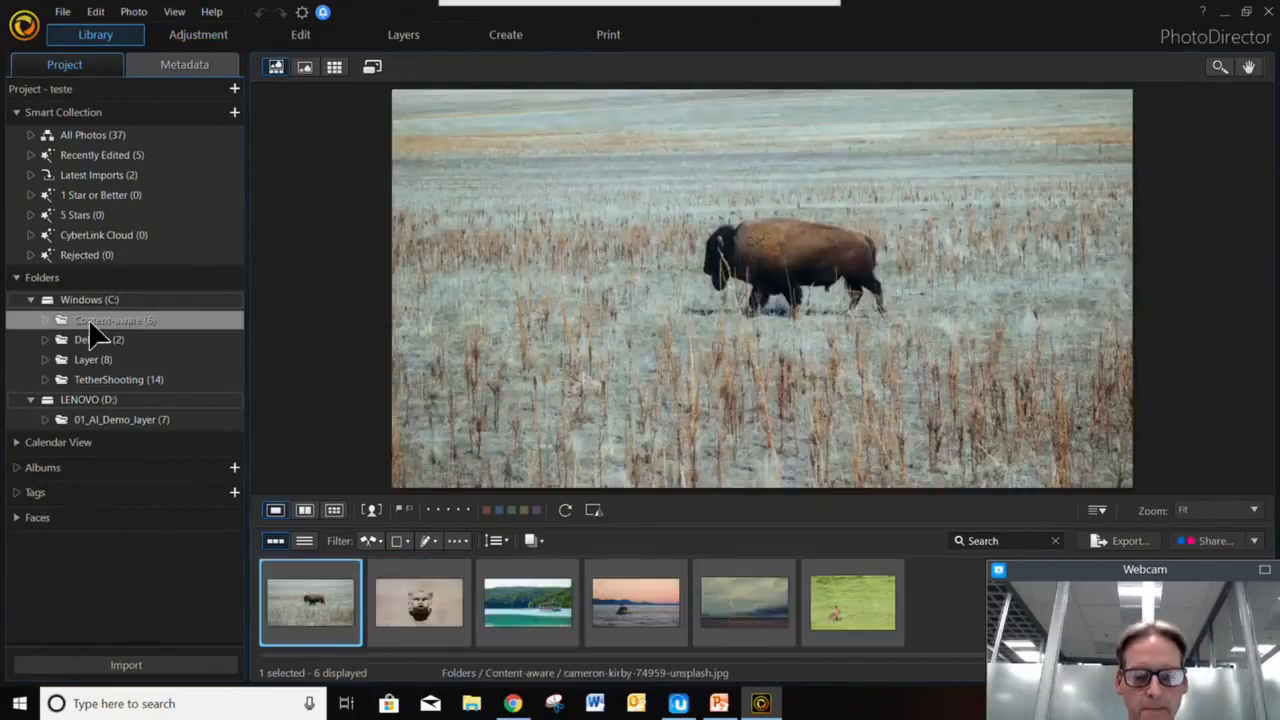
left_click(422, 603)
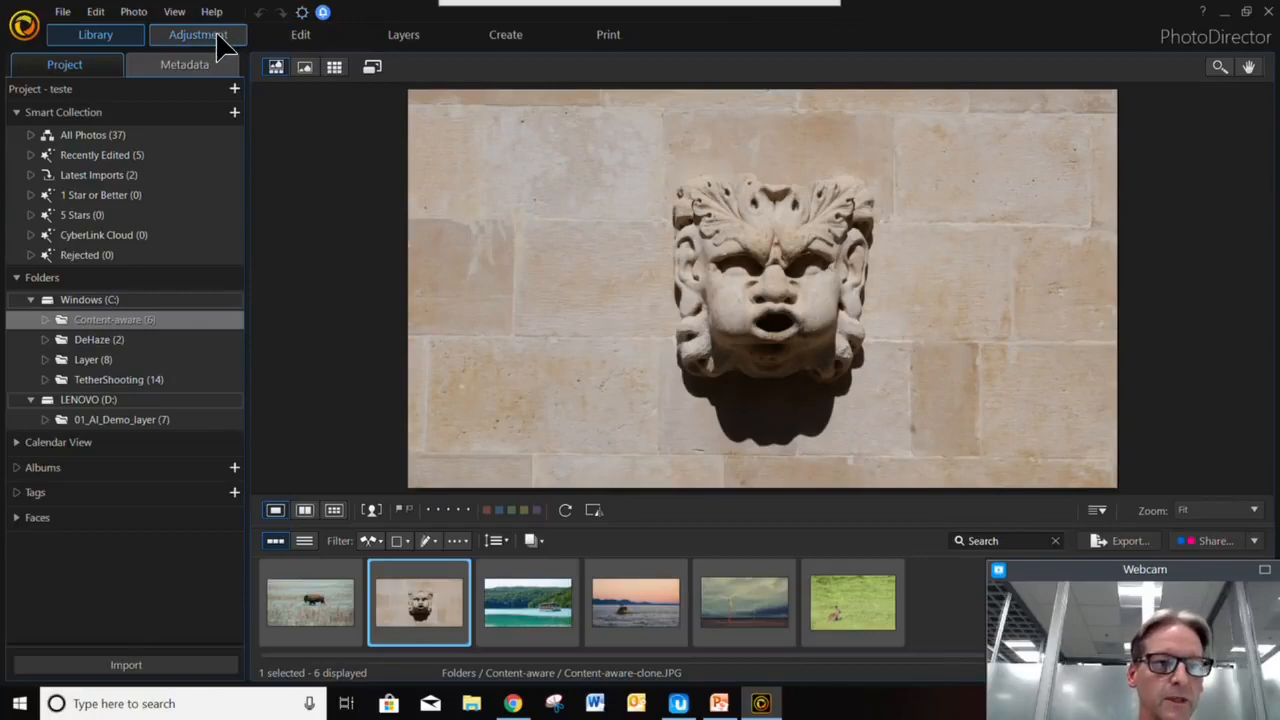
left_click(290, 34)
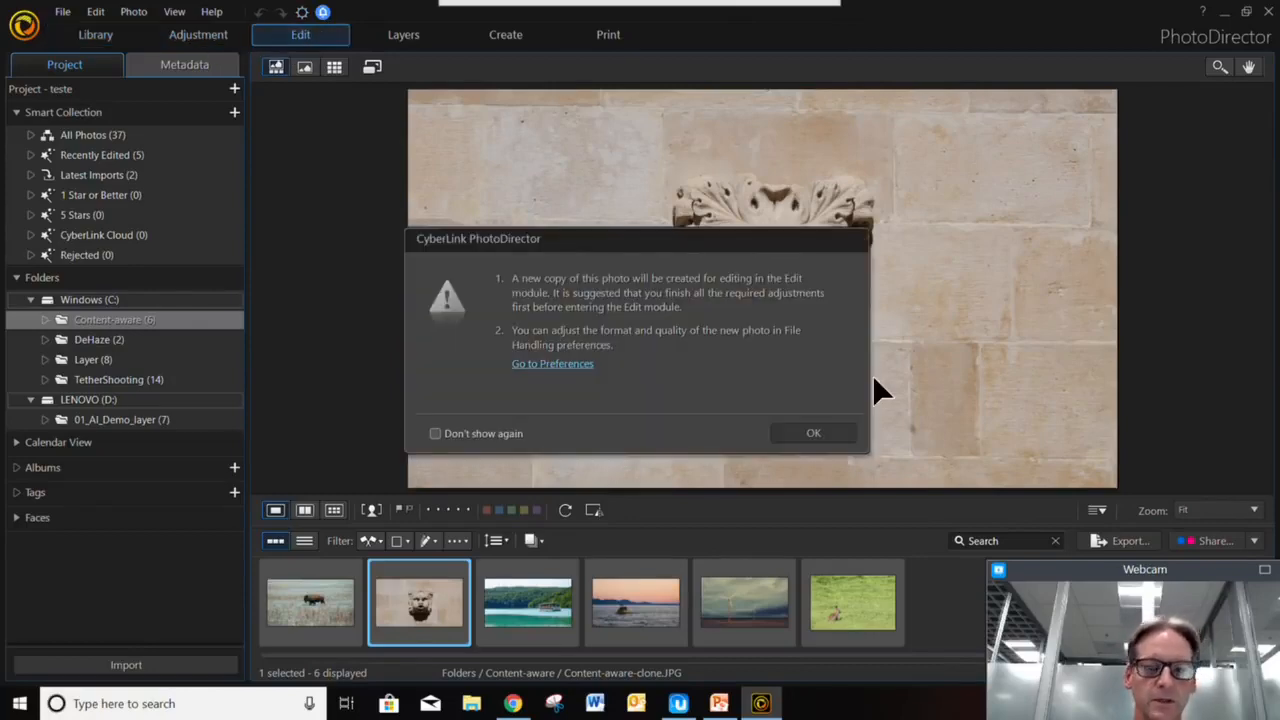
left_click(813, 433)
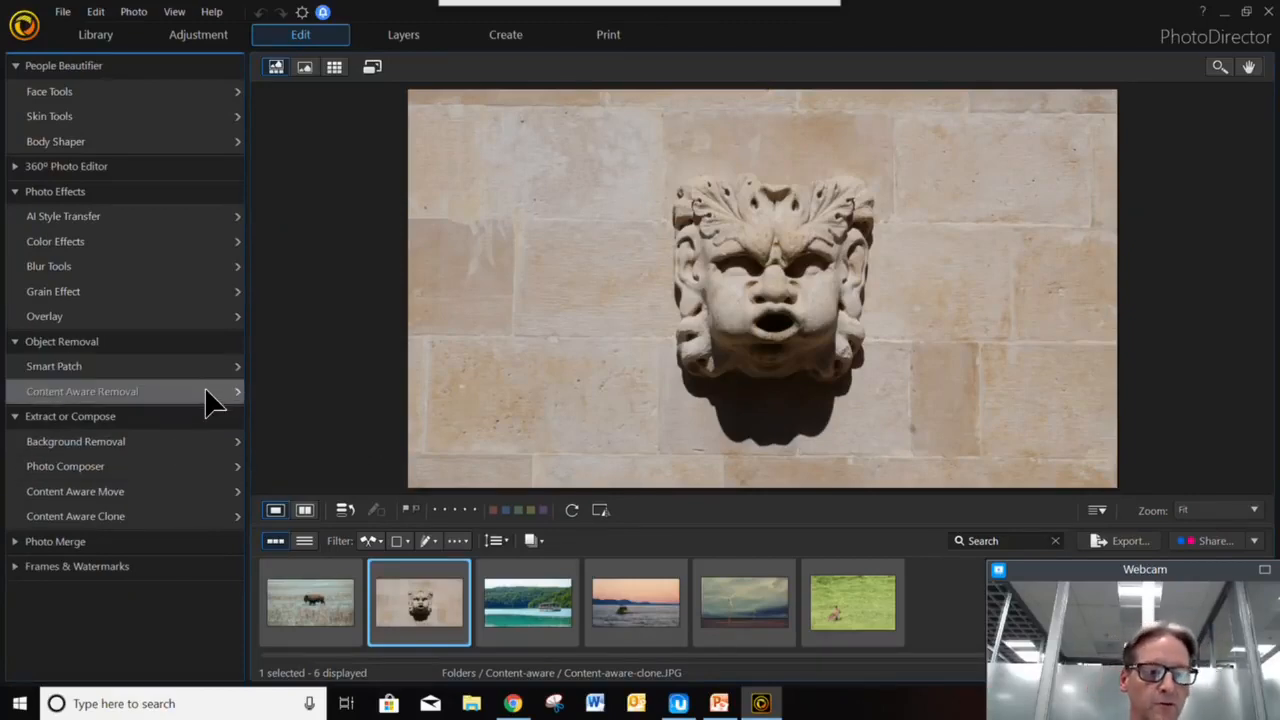
left_click(237, 519)
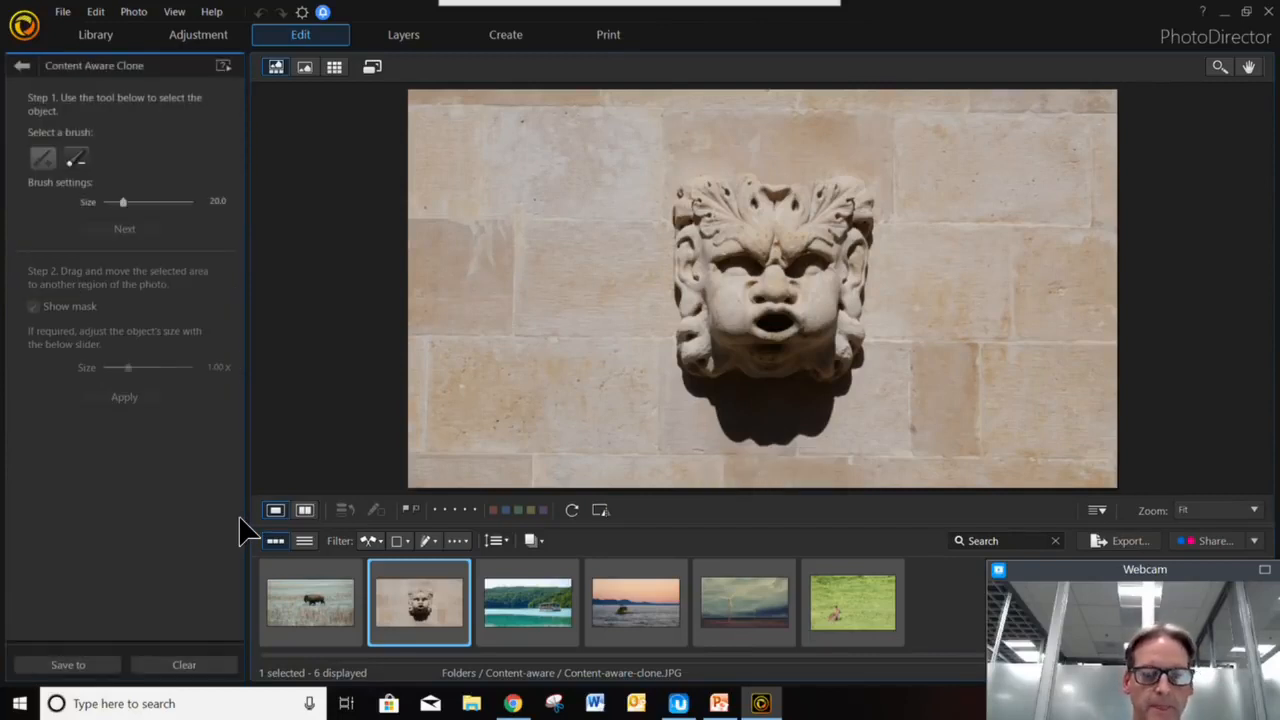
- Set the clone brush size to 41 and select the stone face together with its shadow as the clone source
left_click(122, 201)
left_click_drag(122, 203, 140, 202)
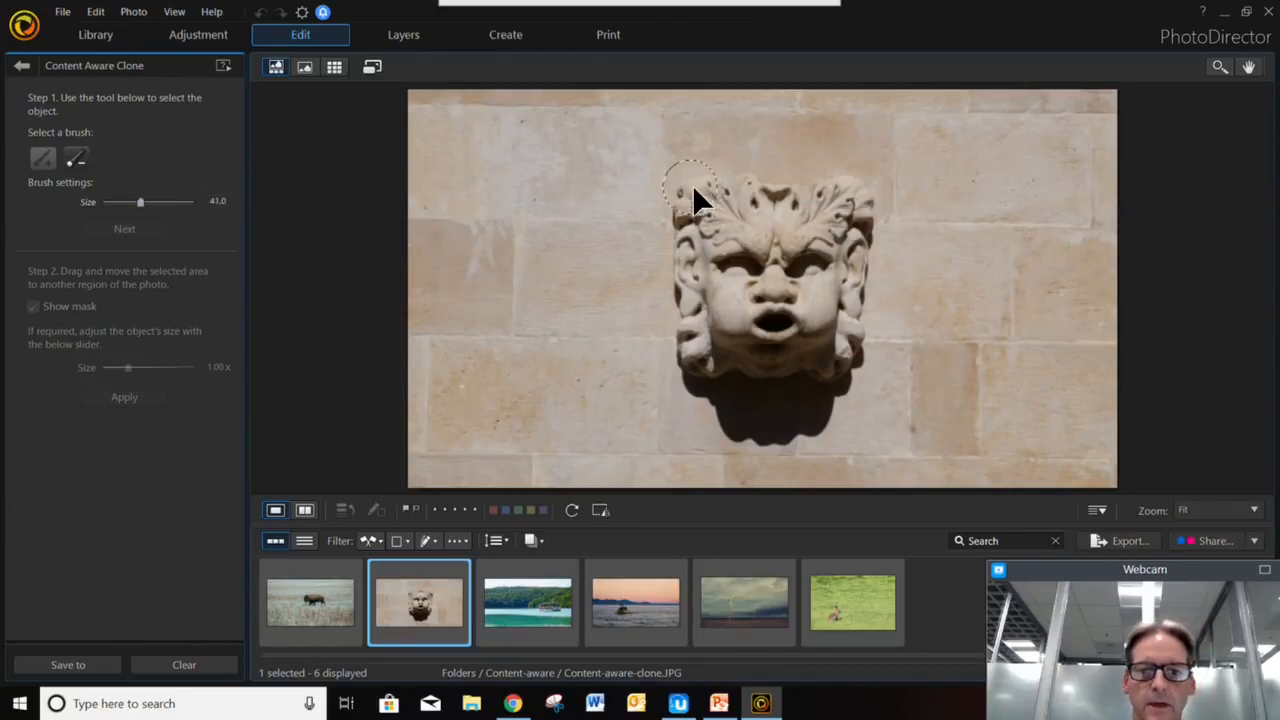
mouse_move(688, 318)
left_mouse_down()
mouse_move(696, 364)
mouse_move(740, 418)
mouse_move(806, 420)
mouse_move(863, 341)
mouse_move(852, 178)
mouse_move(700, 196)
mouse_move(851, 204)
mouse_move(721, 230)
mouse_move(742, 333)
mouse_move(769, 381)
mouse_move(807, 347)
mouse_move(818, 281)
mouse_move(816, 261)
mouse_move(777, 254)
mouse_move(797, 282)
left_mouse_up()
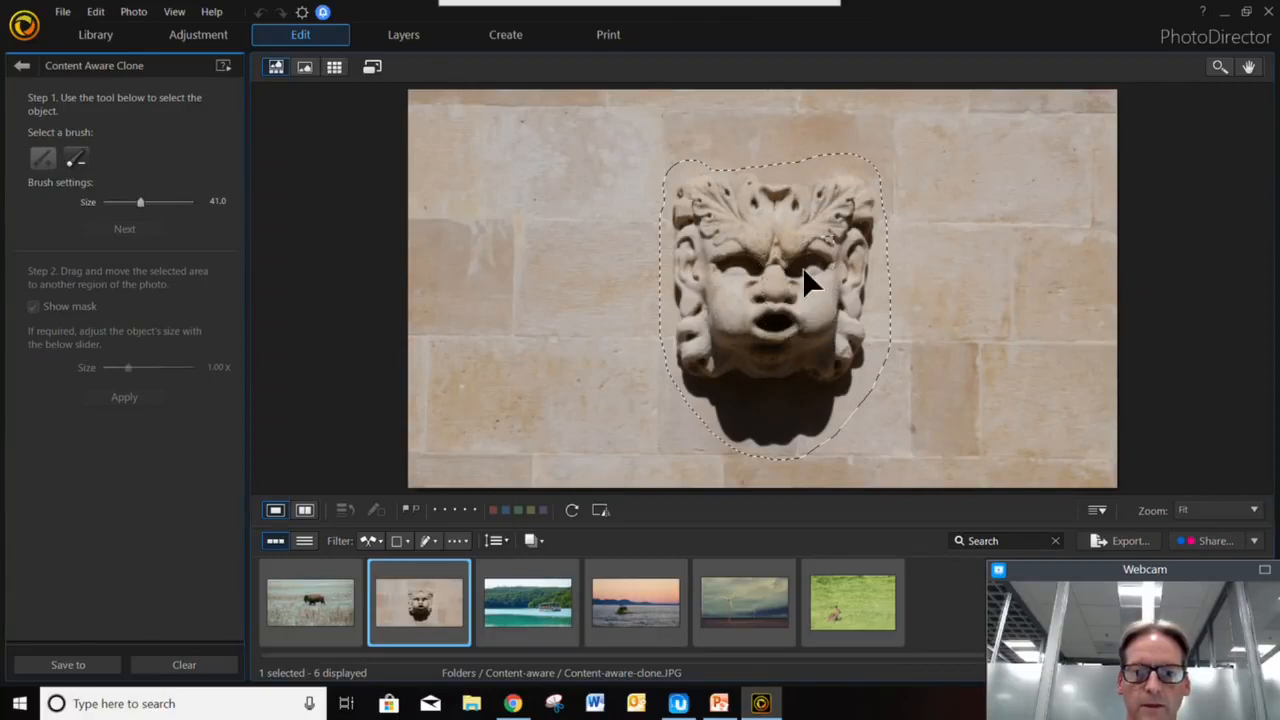
left_click(124, 229)
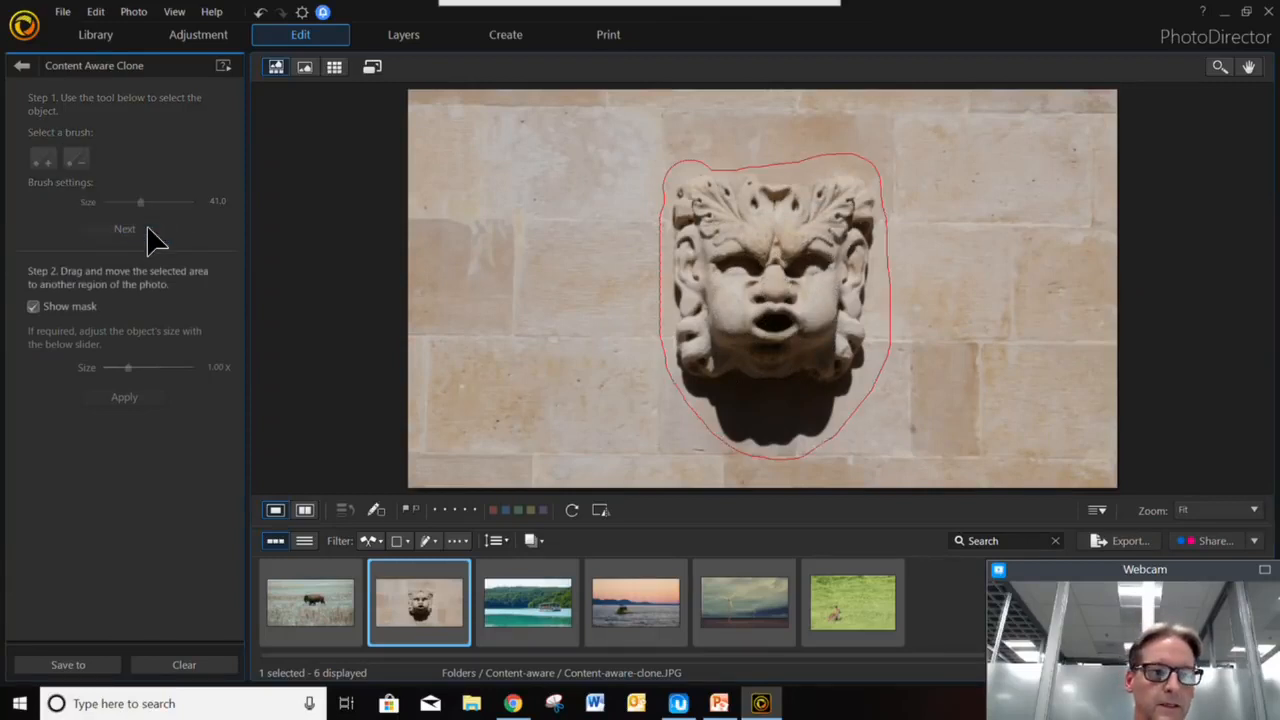
- Clone the stone face onto the wall on both sides of the original, apply it and compare before and after
left_click_drag(643, 310, 1035, 310)
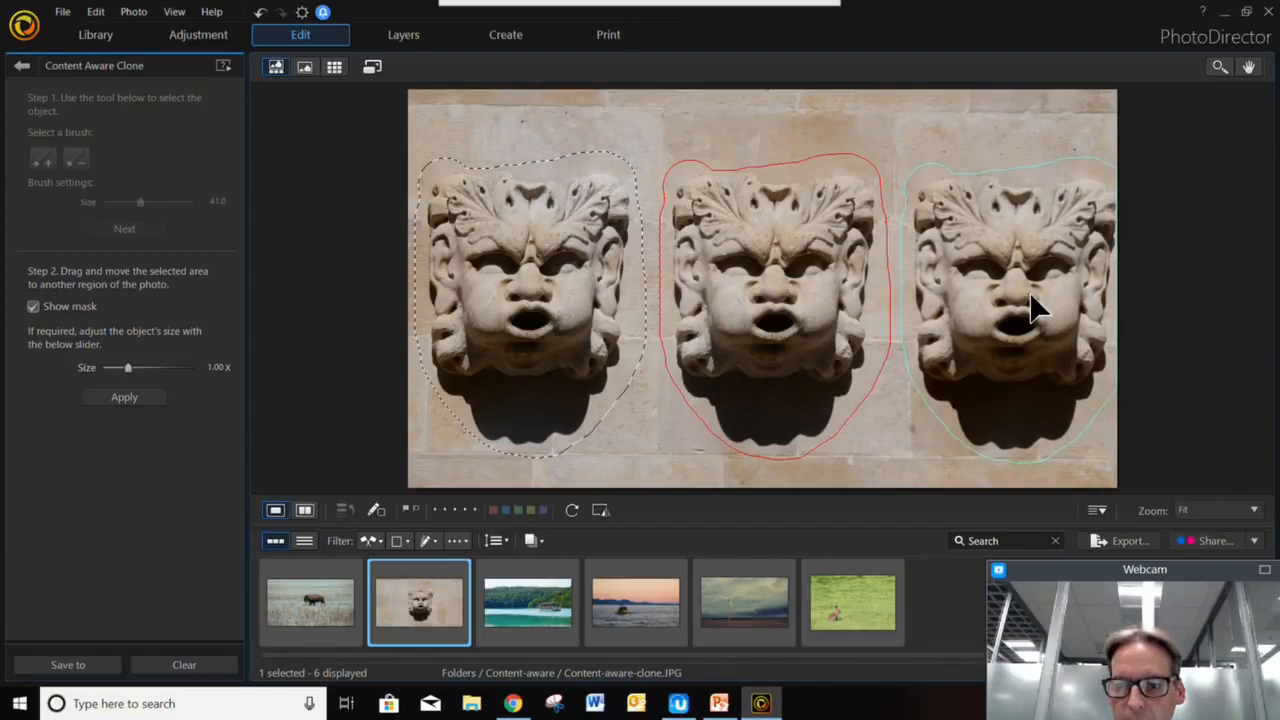
left_click(112, 402)
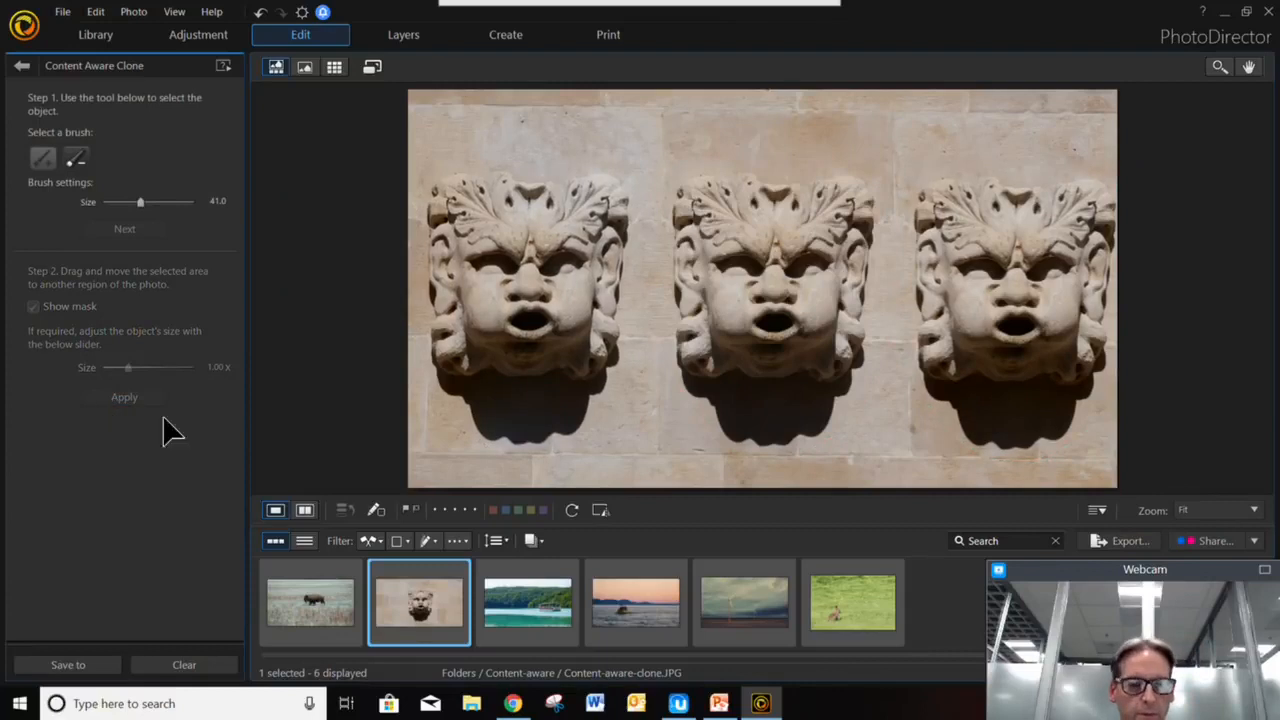
left_click(306, 512)
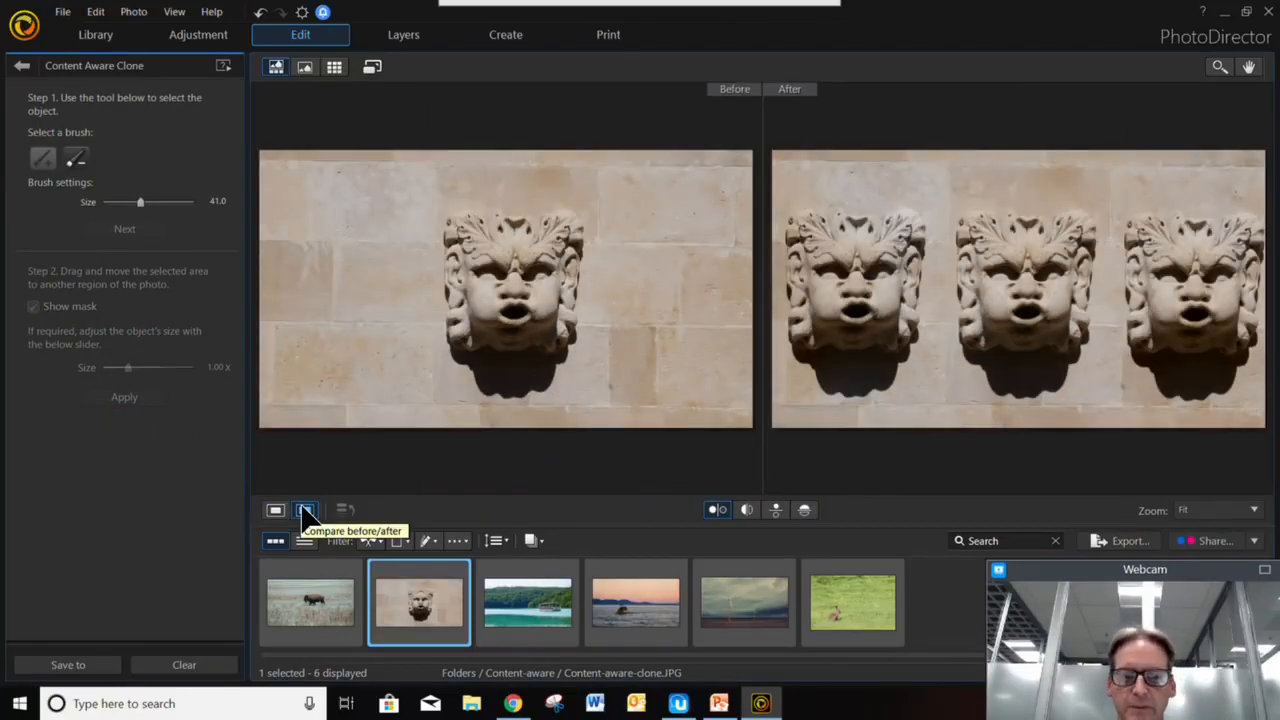
- Discard the clone edits and open the bison photo in Content Aware Move with a single-image view
left_click(22, 70)
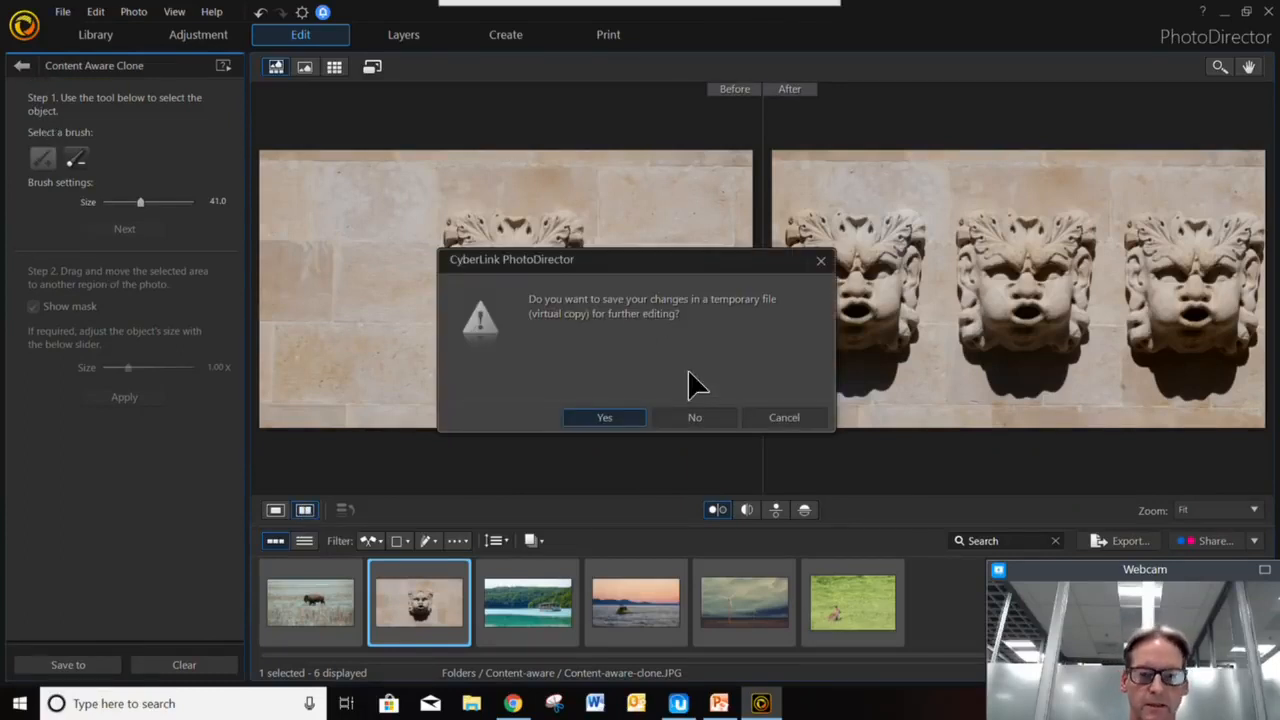
left_click(698, 427)
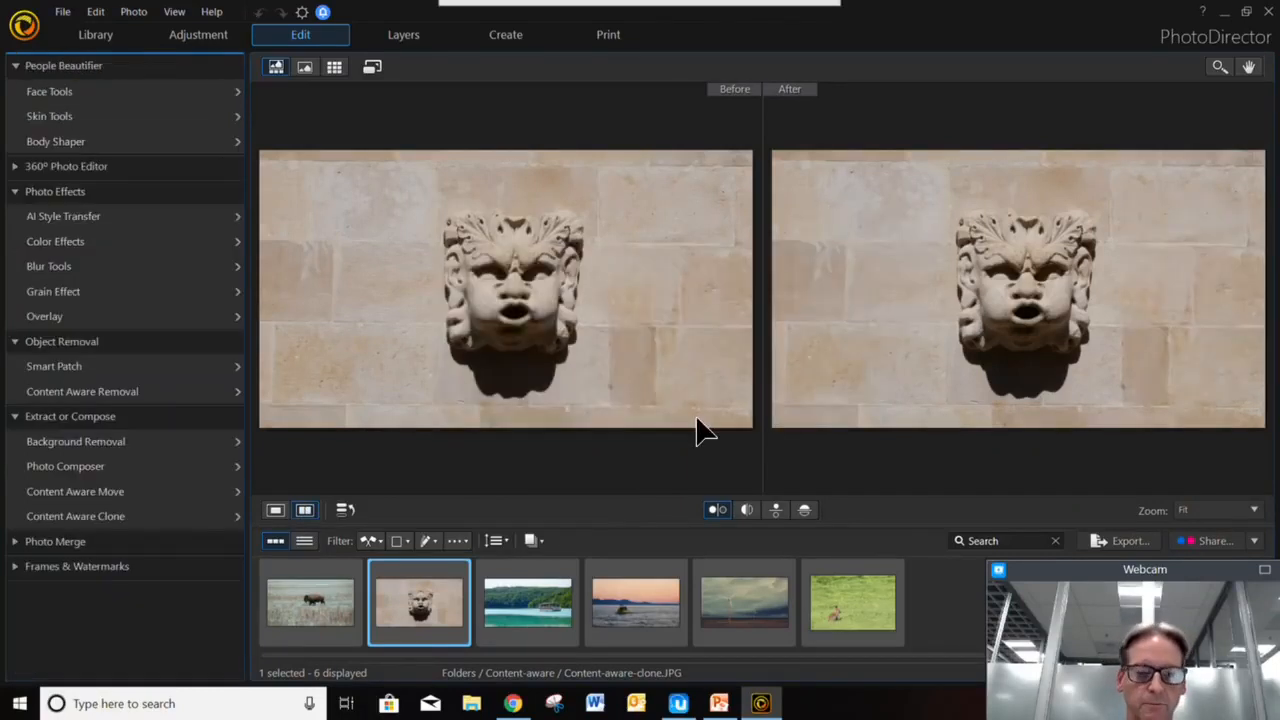
left_click(325, 592)
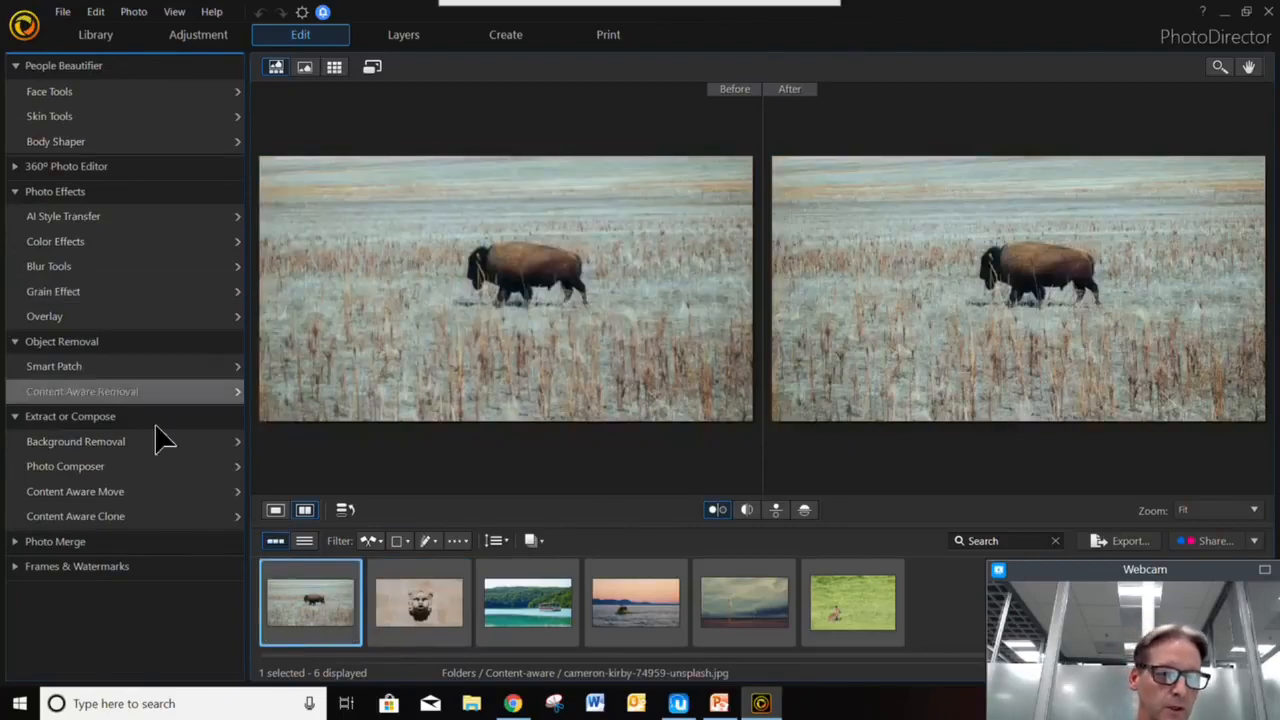
left_click(215, 492)
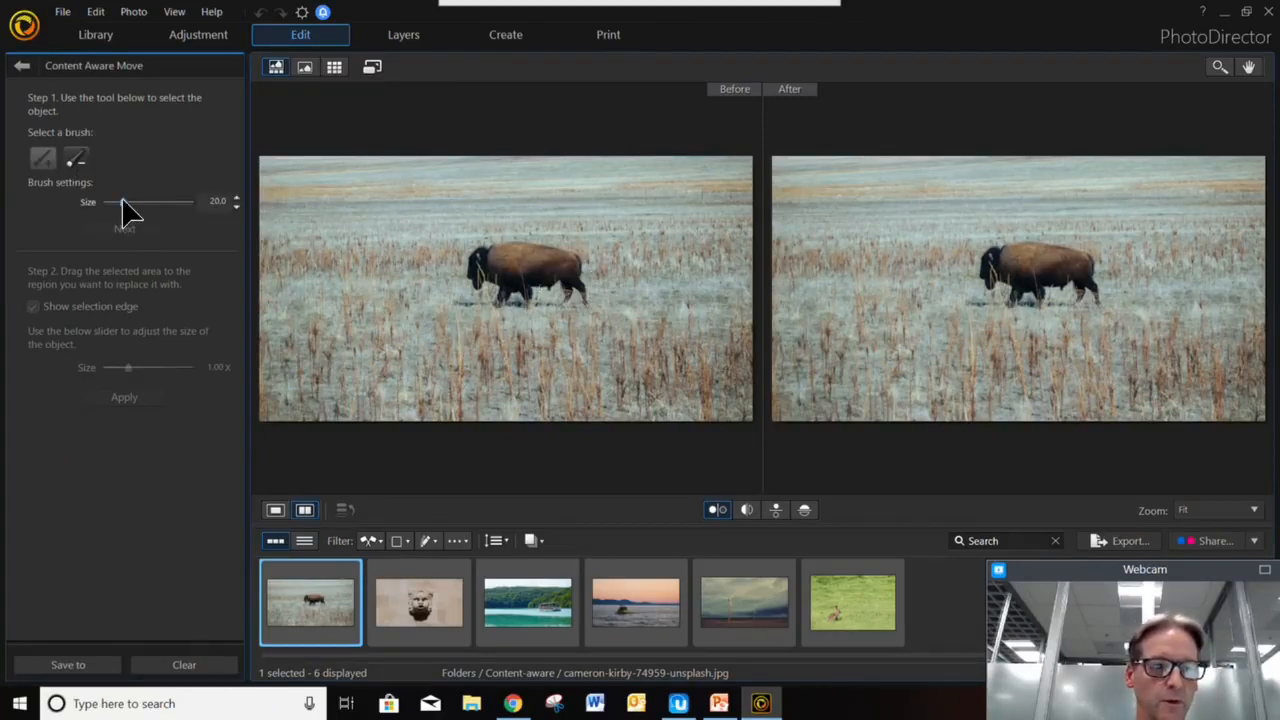
left_click(275, 510)
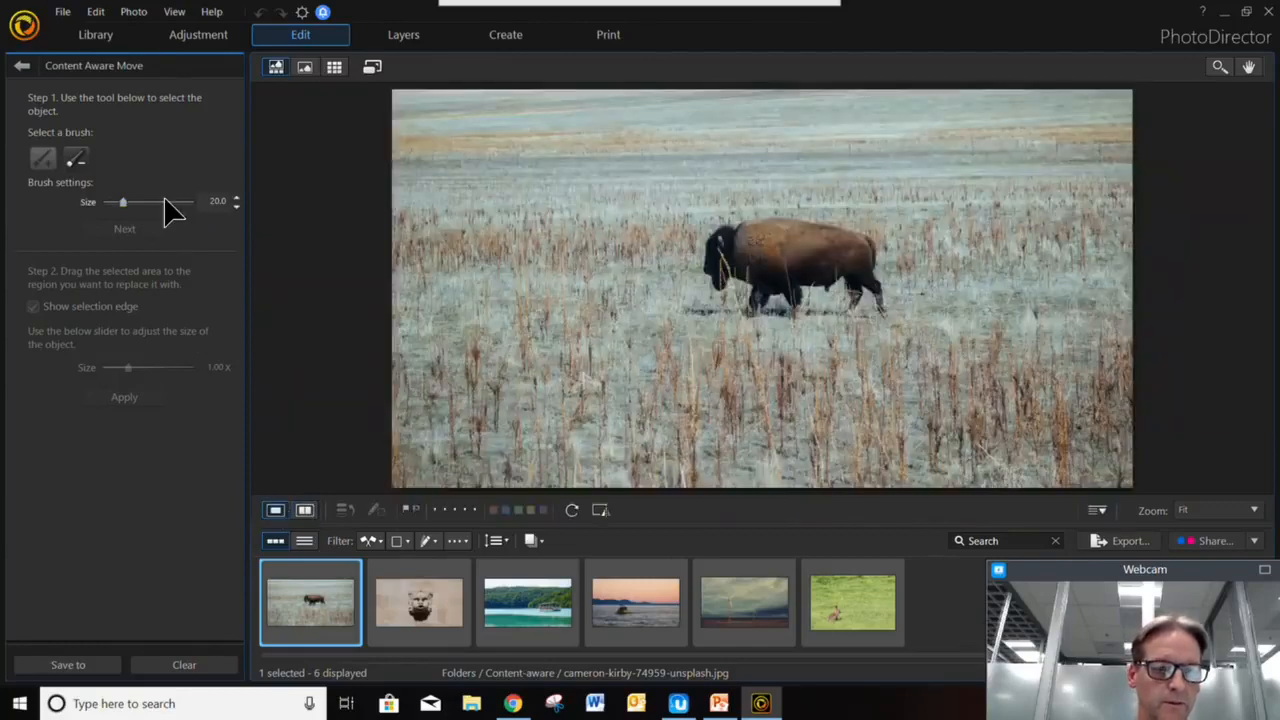
- Set the move brush size to 30 and select the bison with its shadow as the object to move
left_click_drag(125, 203, 131, 203)
mouse_move(743, 220)
left_mouse_down()
mouse_move(718, 224)
mouse_move(692, 308)
mouse_move(882, 310)
mouse_move(871, 244)
mouse_move(723, 251)
mouse_move(745, 275)
mouse_move(740, 290)
mouse_move(838, 280)
mouse_move(868, 298)
mouse_move(800, 290)
mouse_move(823, 290)
left_mouse_up()
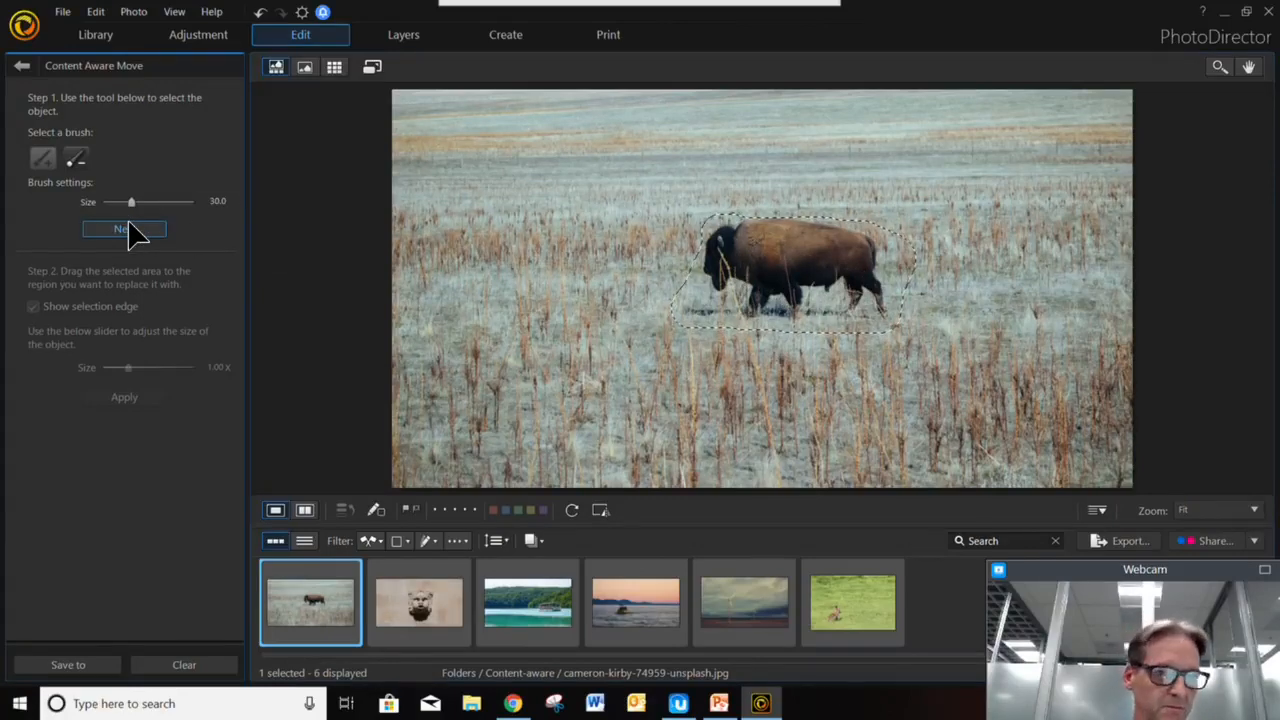
left_click(127, 227)
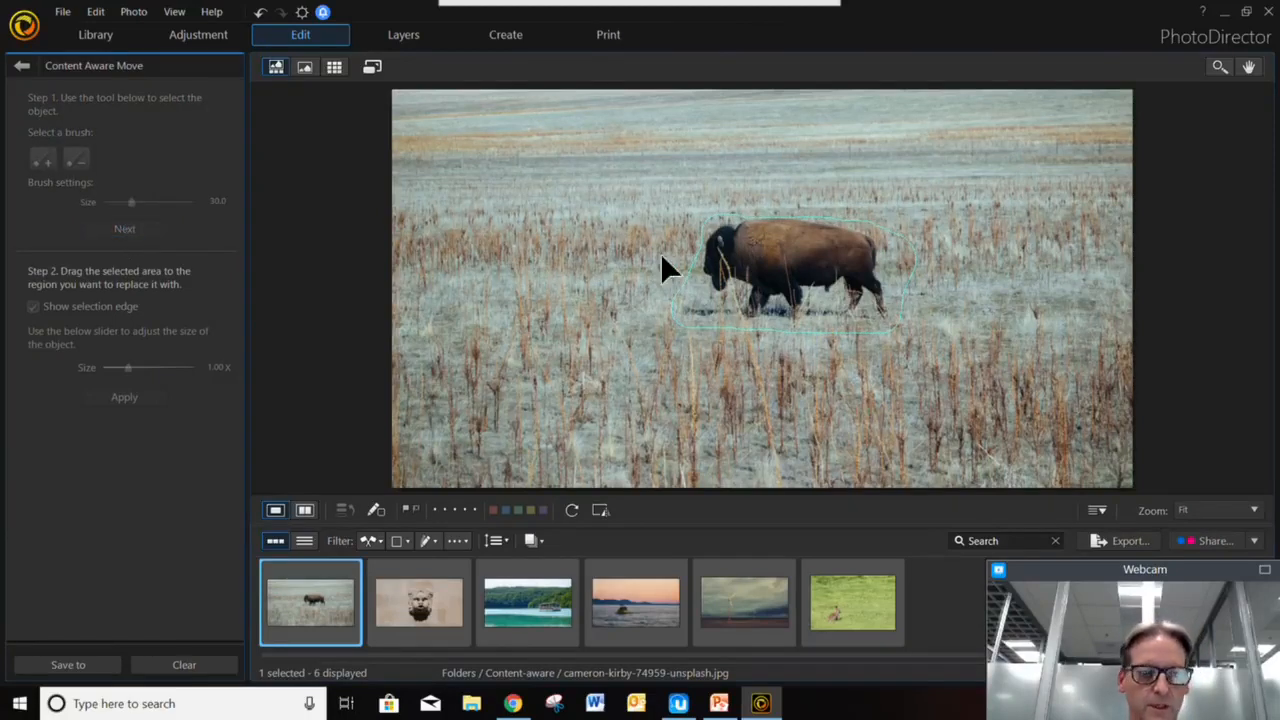
- Move the bison to the upper left of the field, scale it to 0.70, apply the move and compare before and after
left_click_drag(757, 278, 503, 222)
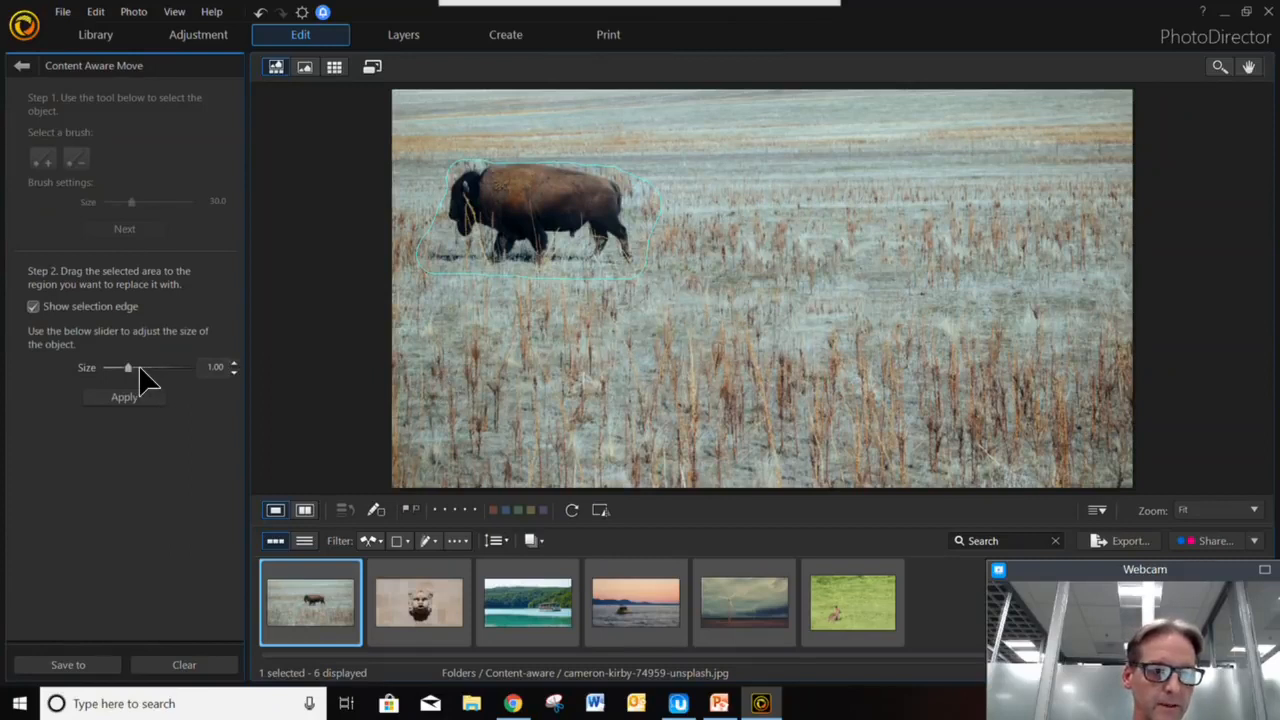
left_click_drag(128, 368, 118, 368)
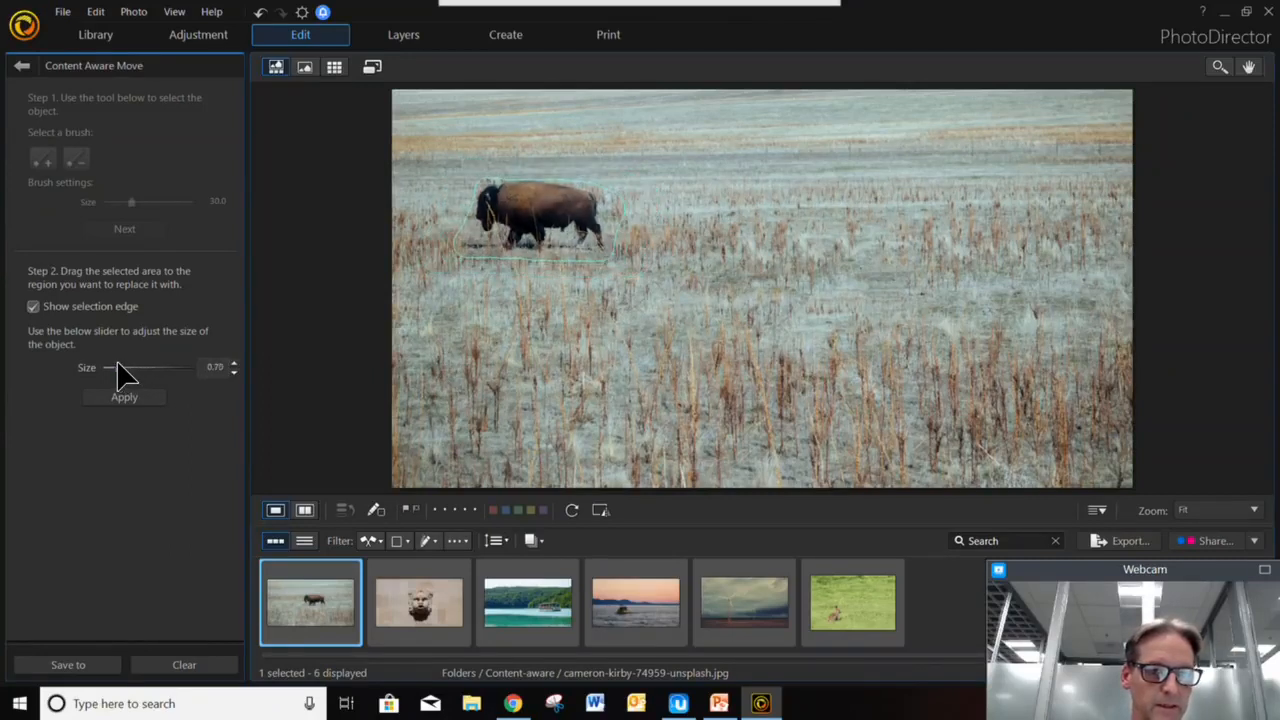
left_click_drag(528, 229, 517, 240)
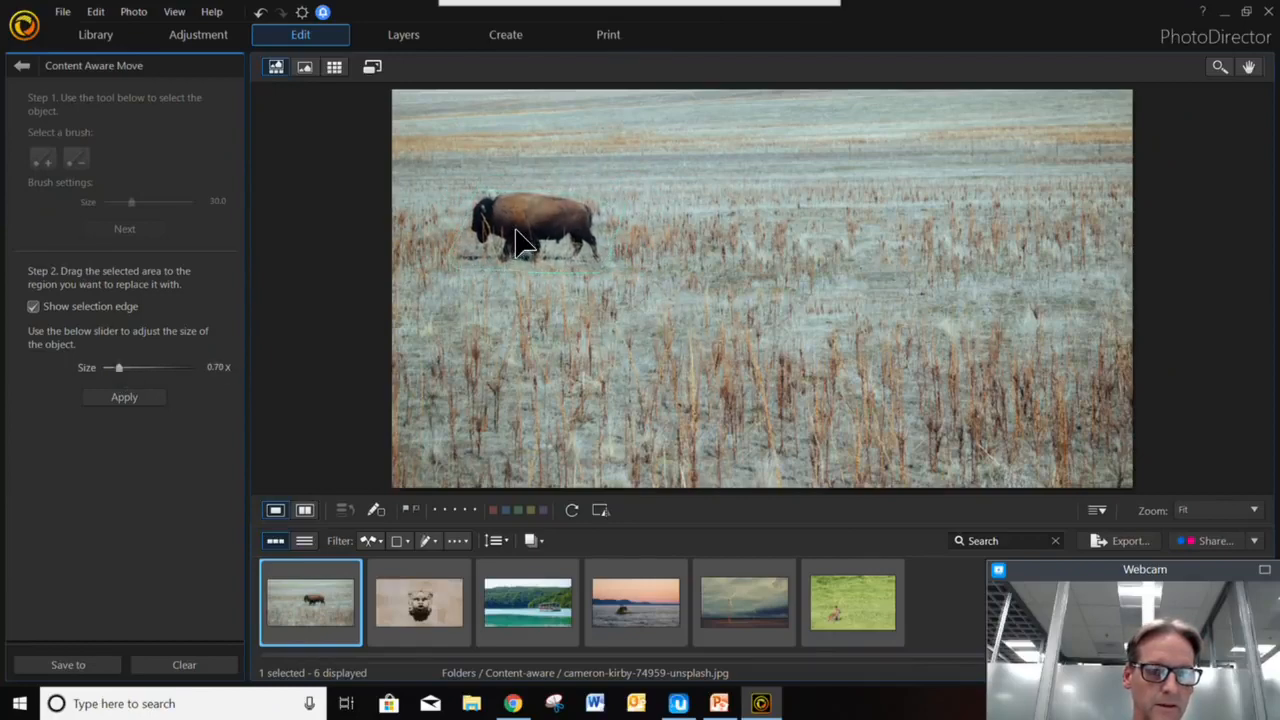
left_click(114, 401)
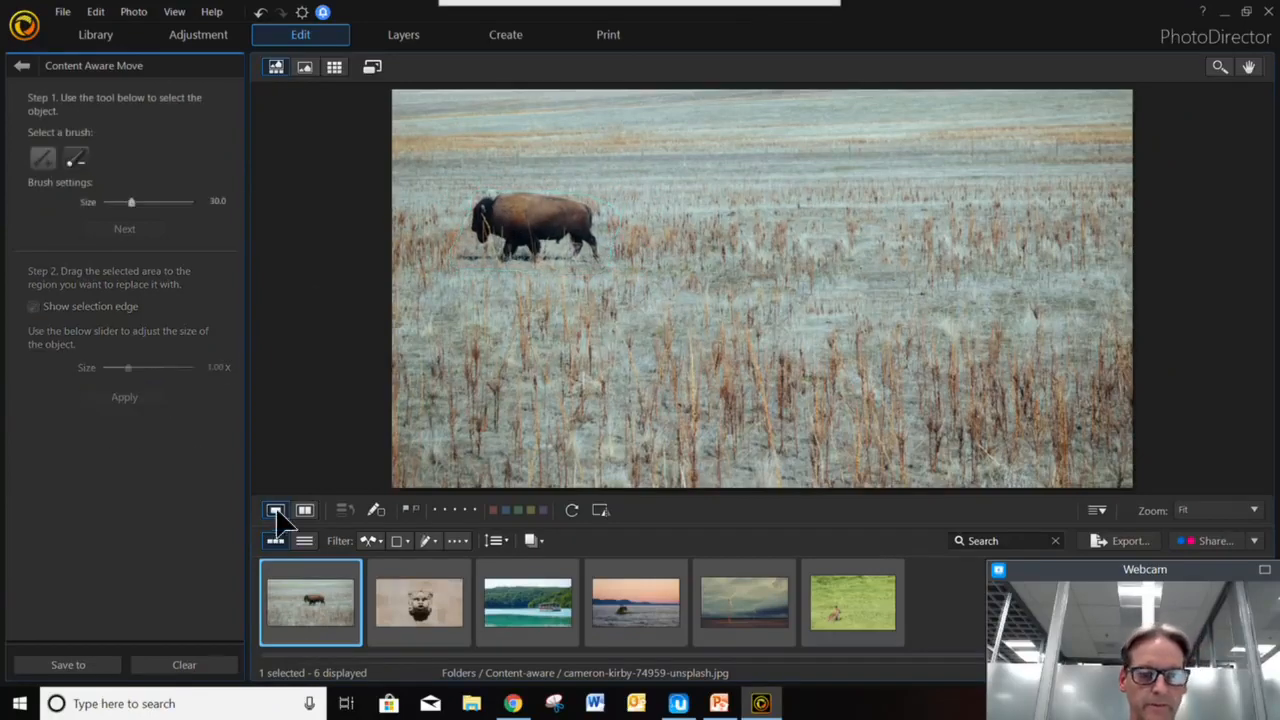
left_click(305, 511)
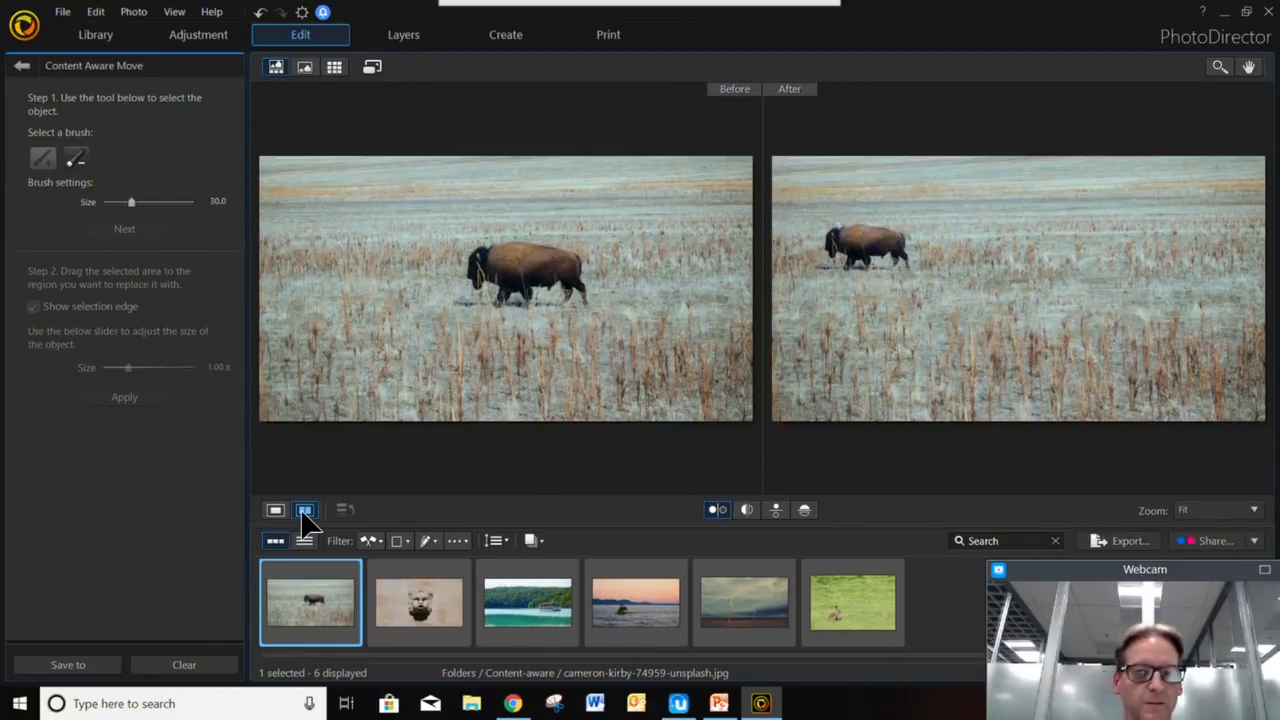
- Leave Content Aware Move without saving the bison edits and minimize the PhotoDirector window
left_click(22, 66)
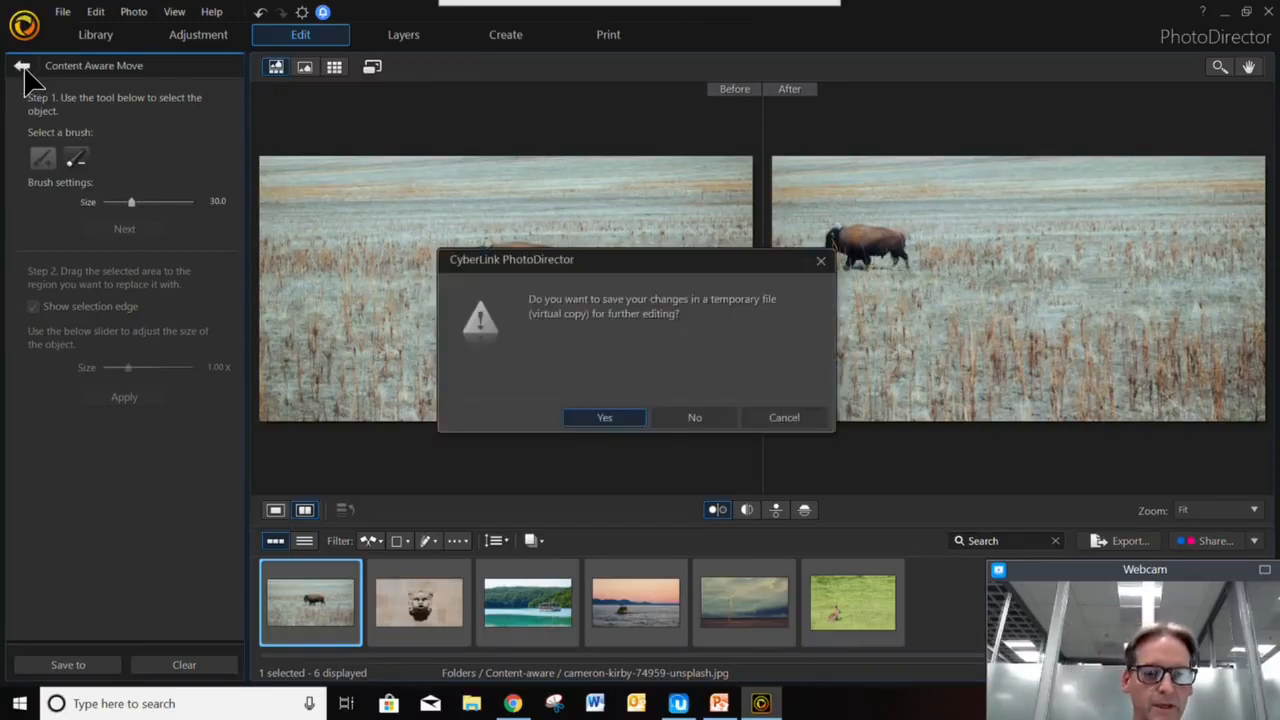
left_click(690, 417)
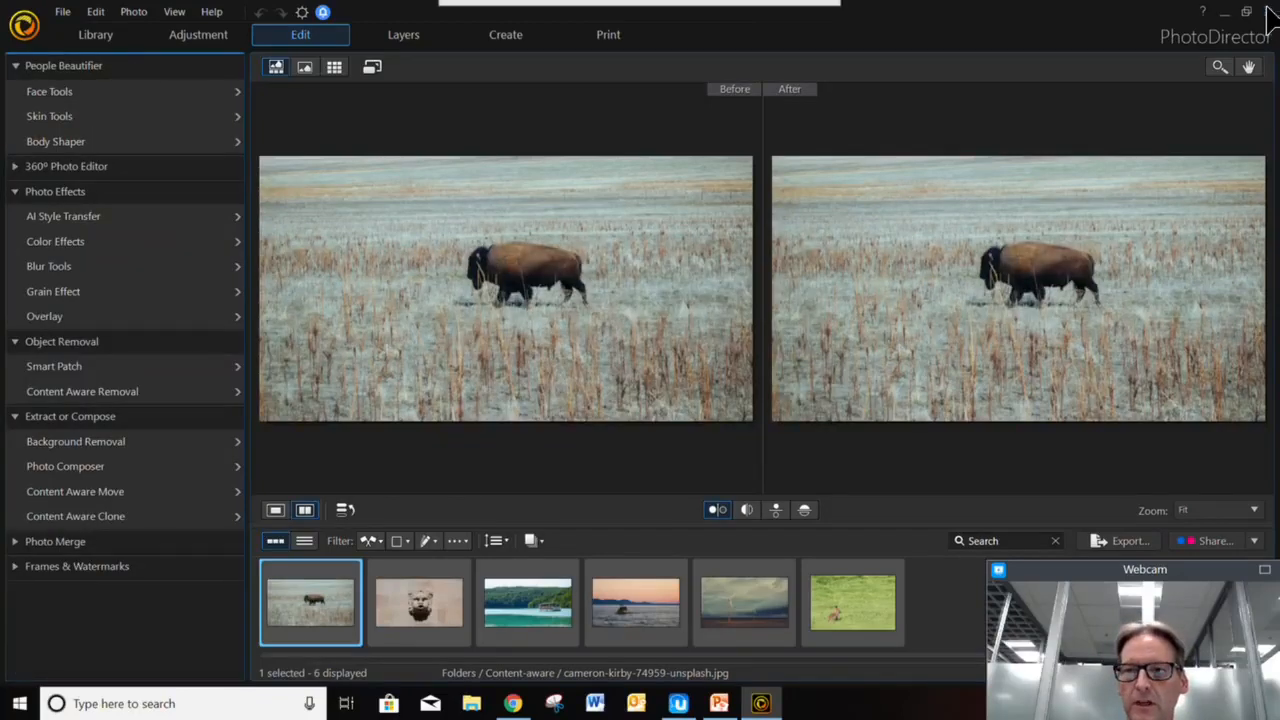
left_click(1237, 10)
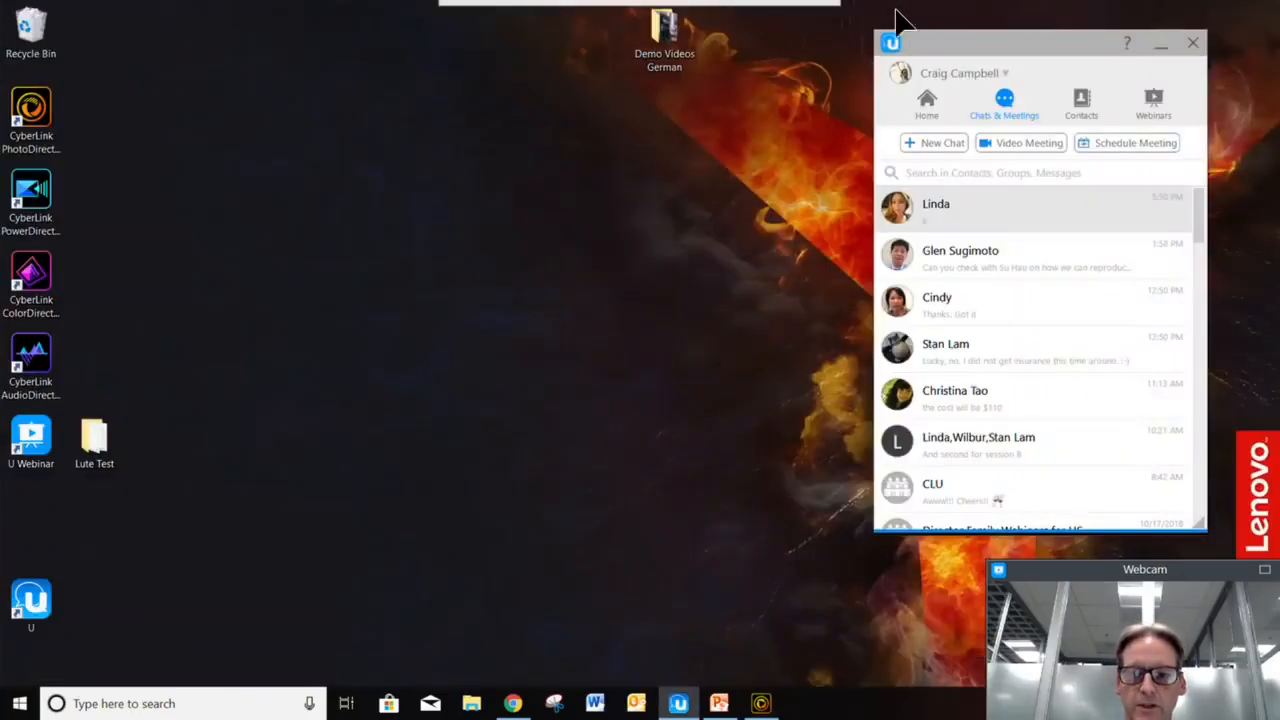
- Switch to the PowerPoint presentation, select slide 12 with the PowerDirector 17 title and start the slide show from it
left_click(719, 703)
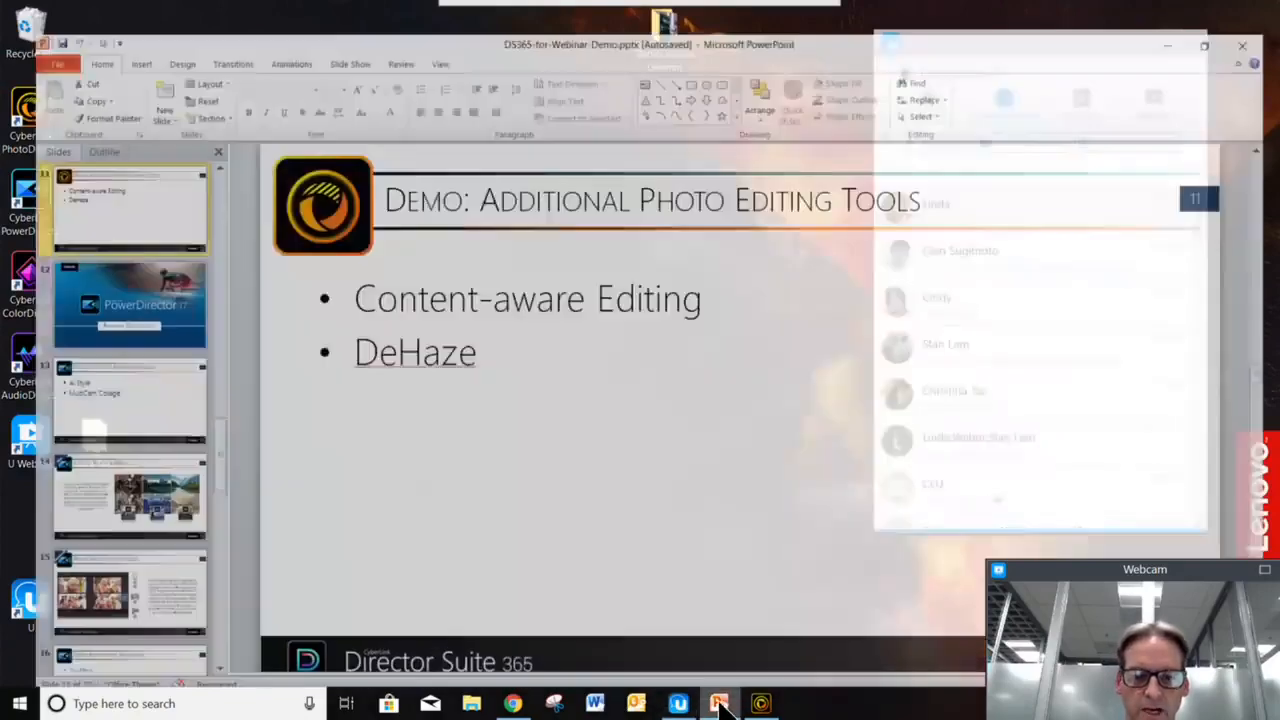
left_click(98, 282)
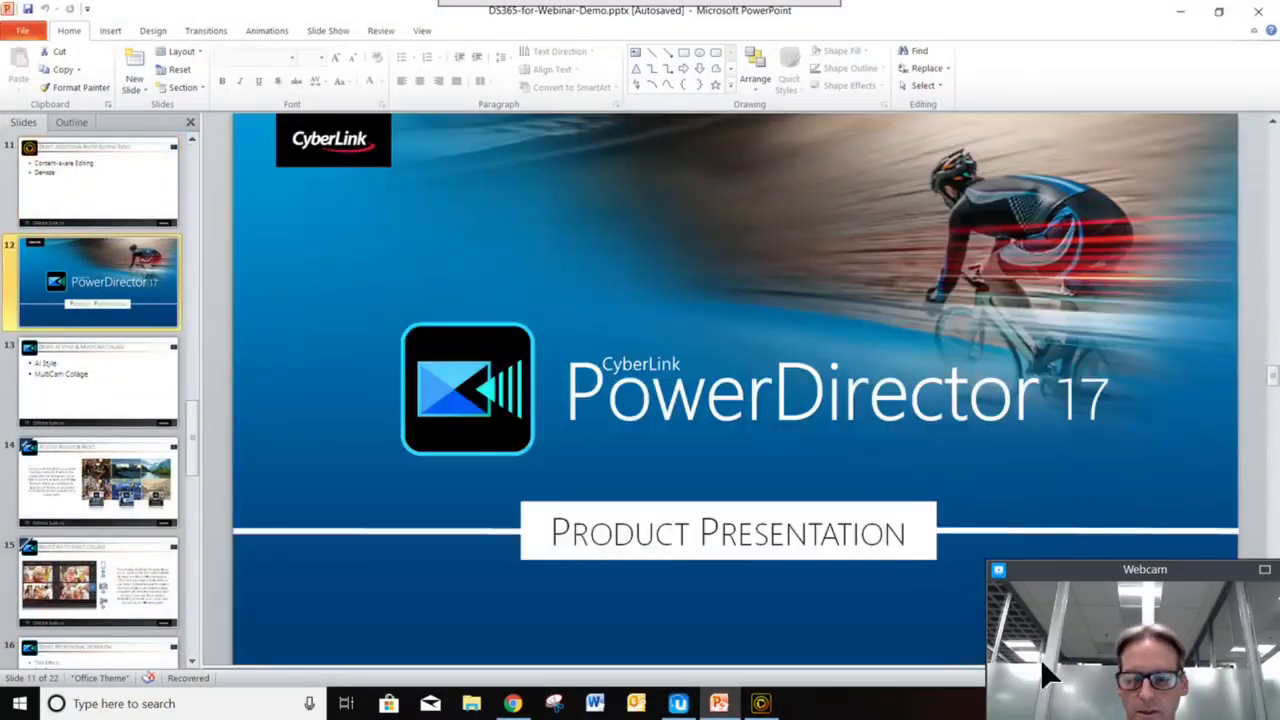
left_click_drag(1113, 585, 1140, 340)
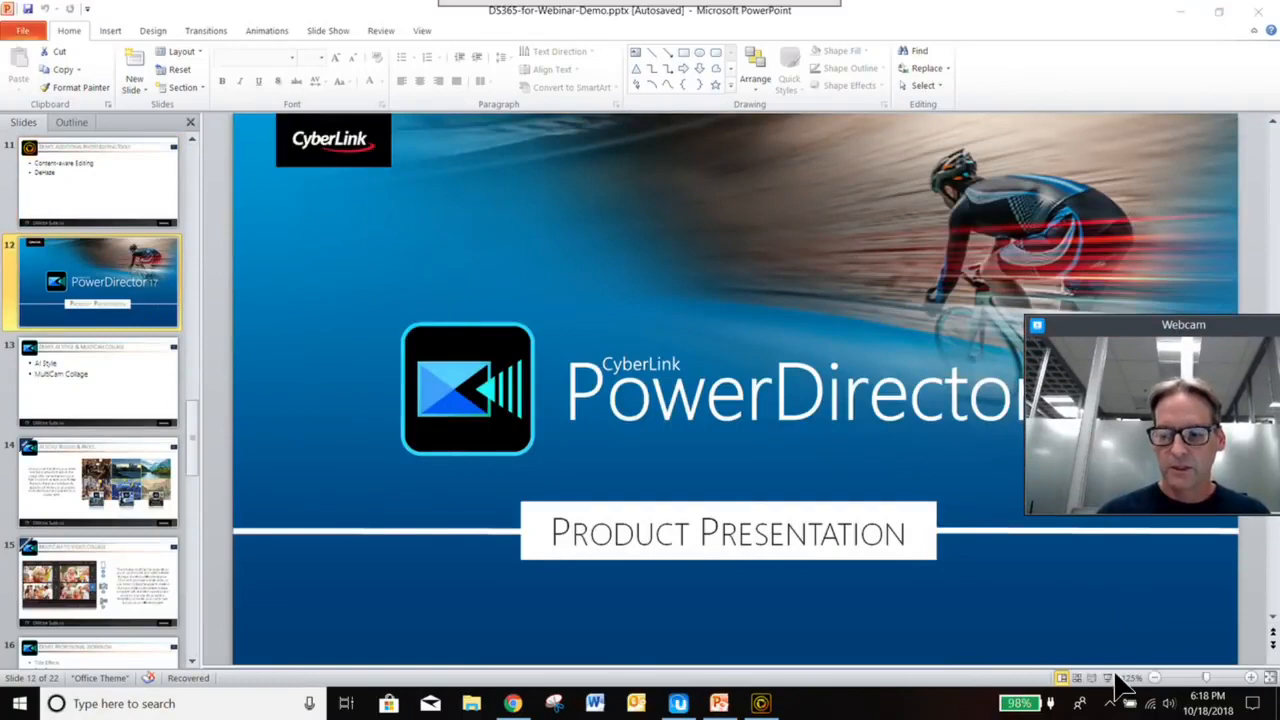
left_click(1106, 679)
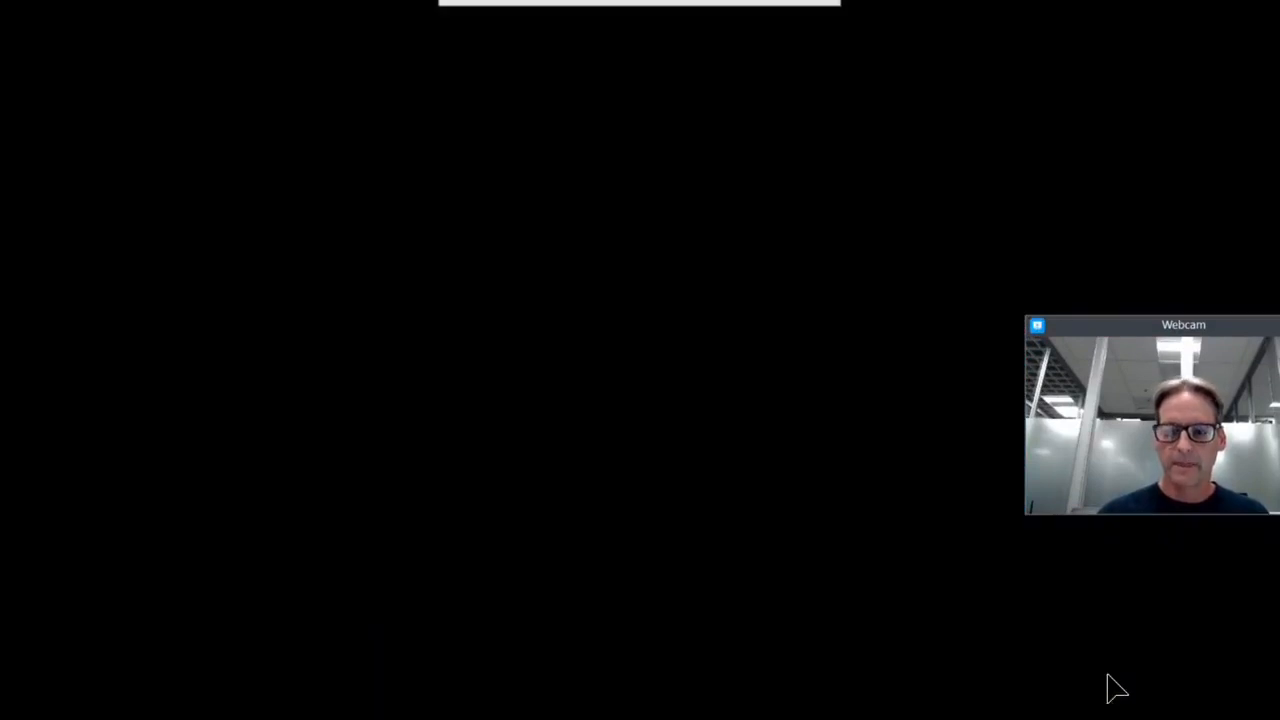
left_click_drag(1151, 334, 1153, 579)
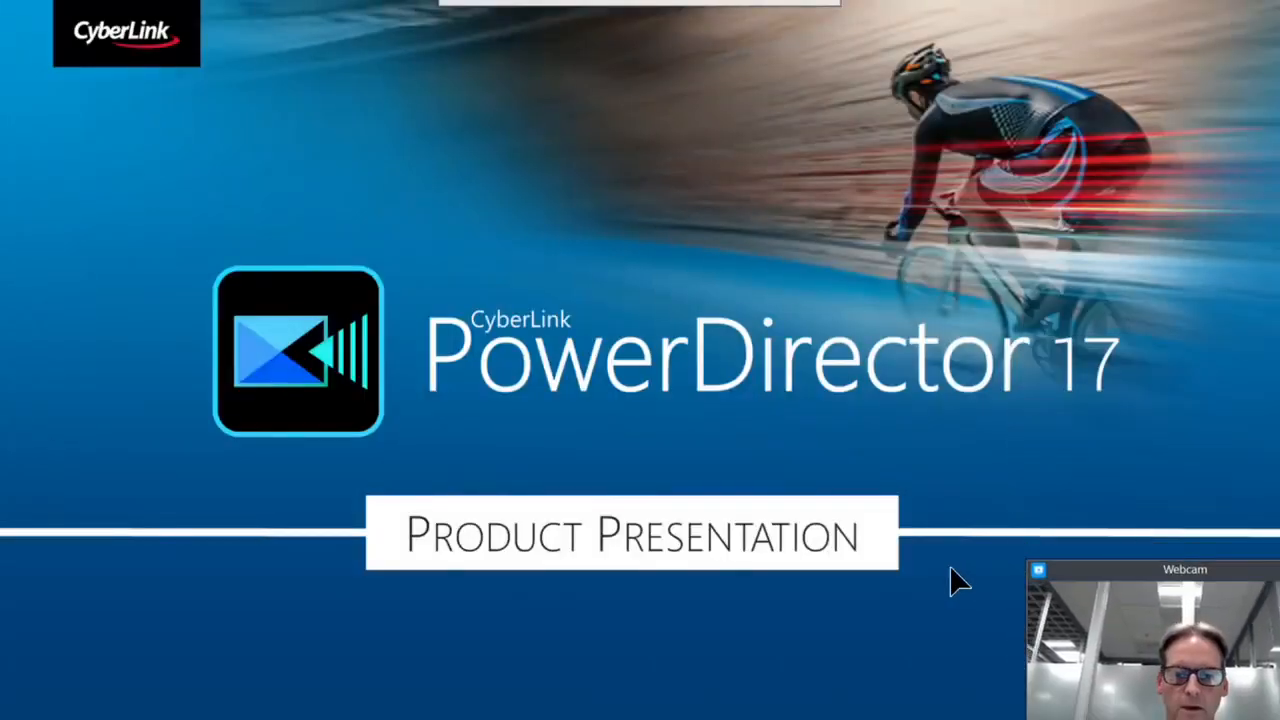
- Present the PowerDirector slides from AI Style & MultiCam Collage through Round-trip Editing, then end the slide show
key("Right")
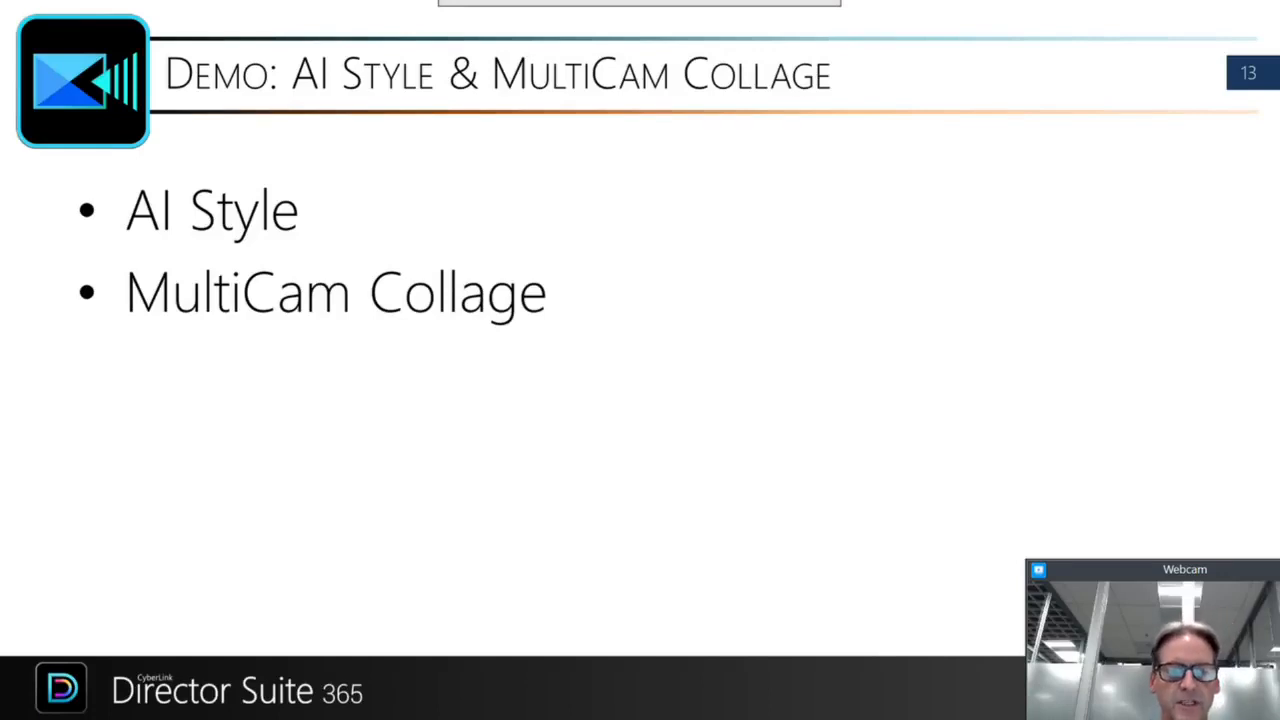
key("Right")
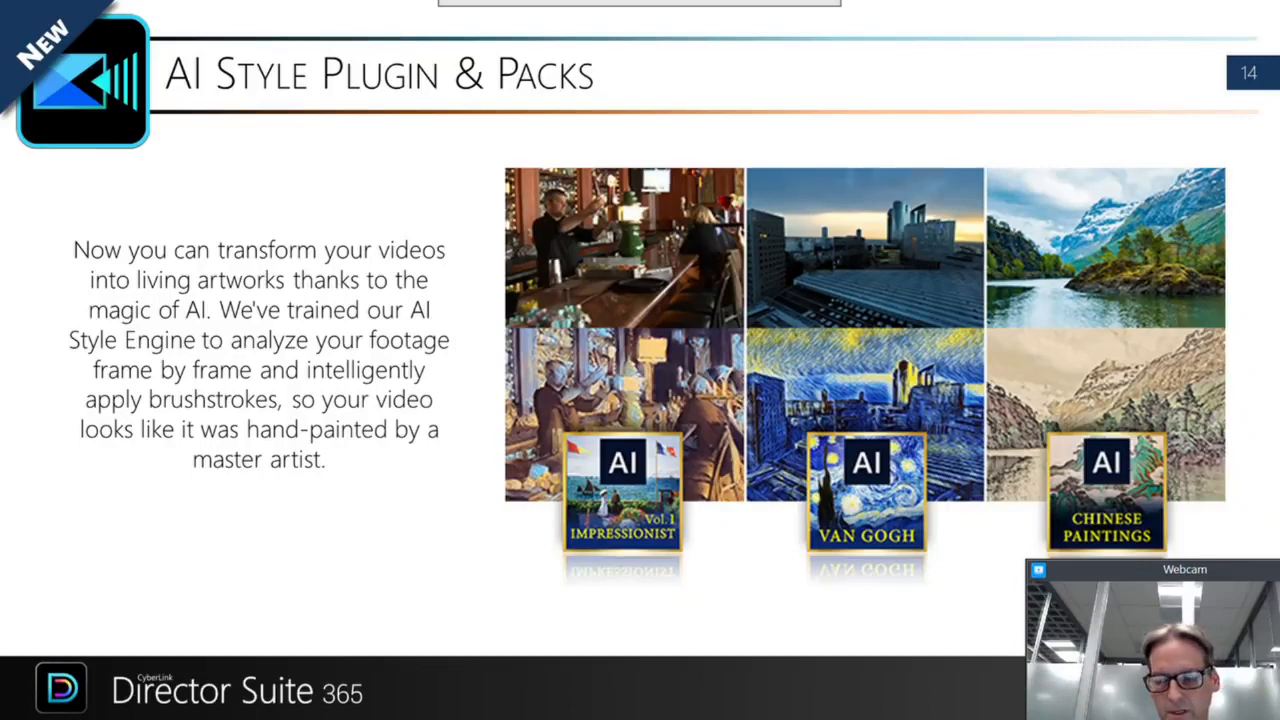
key("Right")
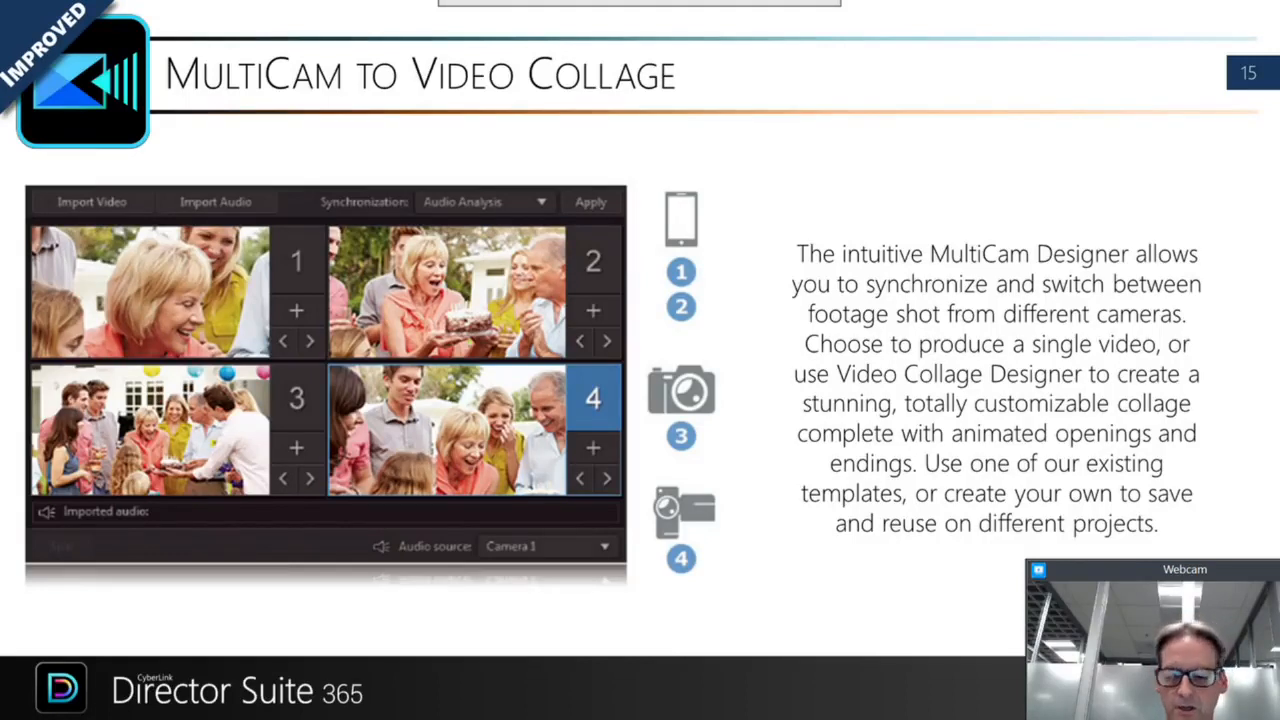
key("Right")
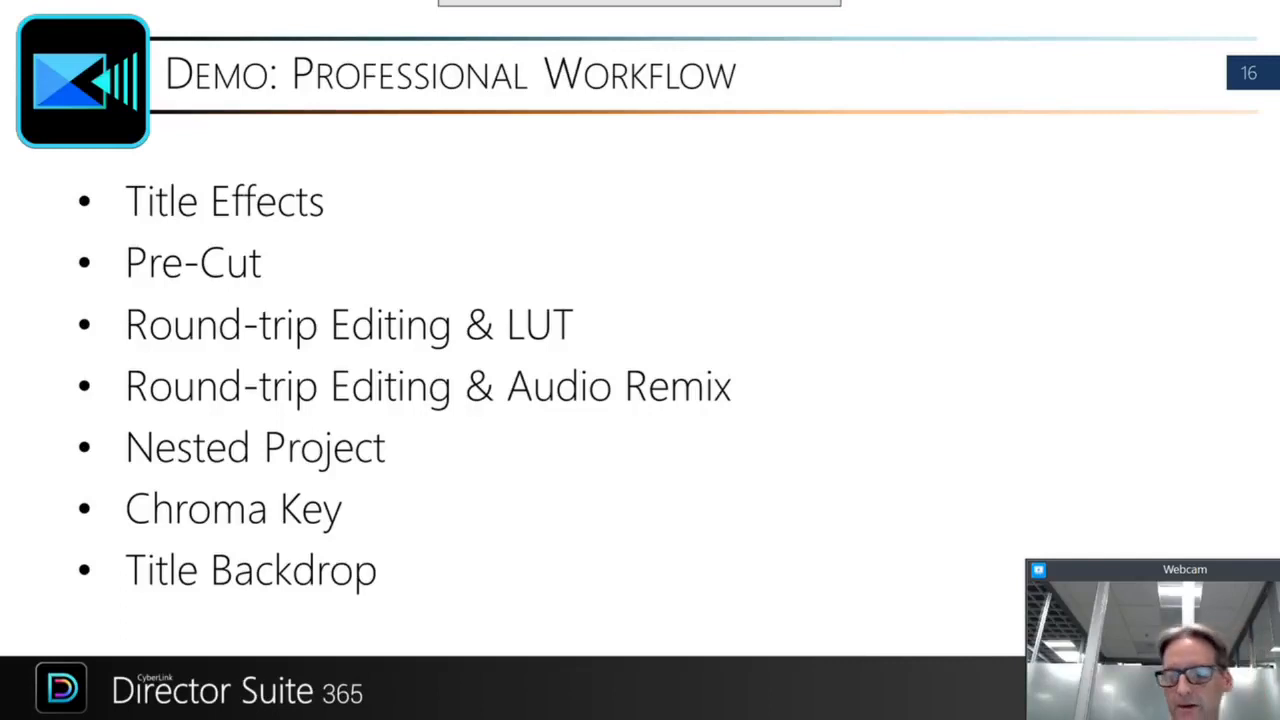
key("Right")
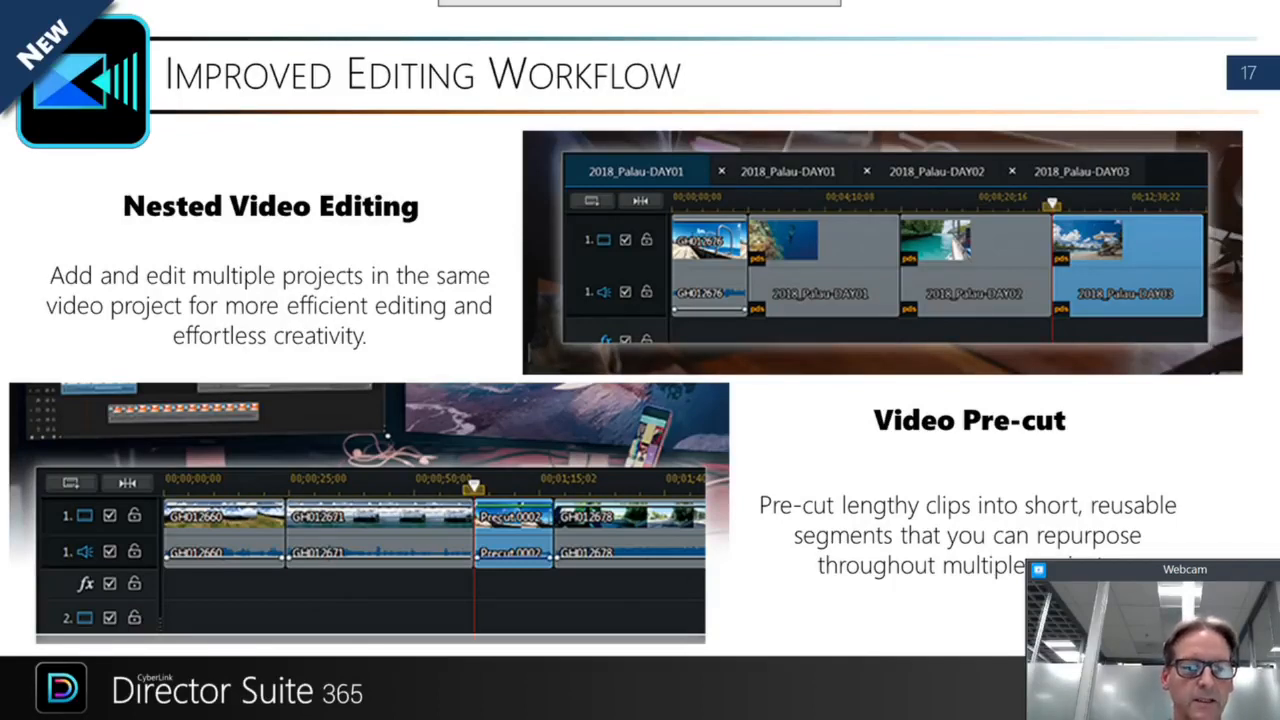
key("Right")
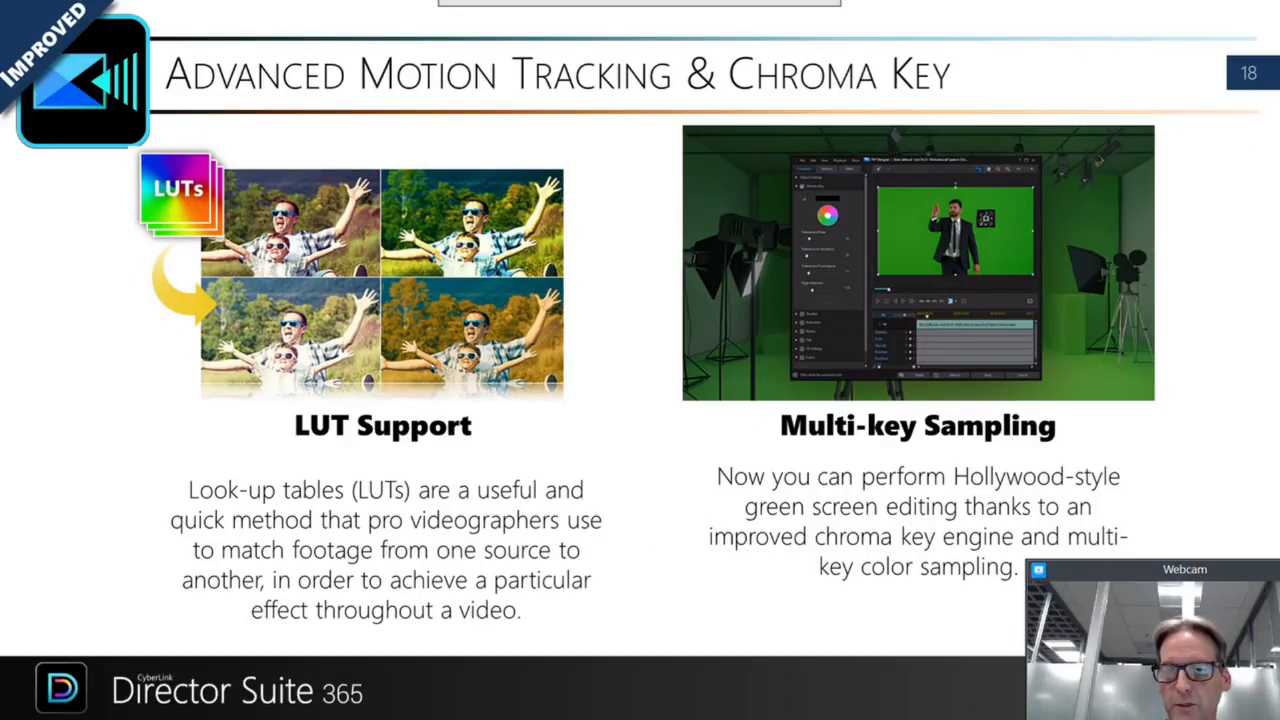
key("Right")
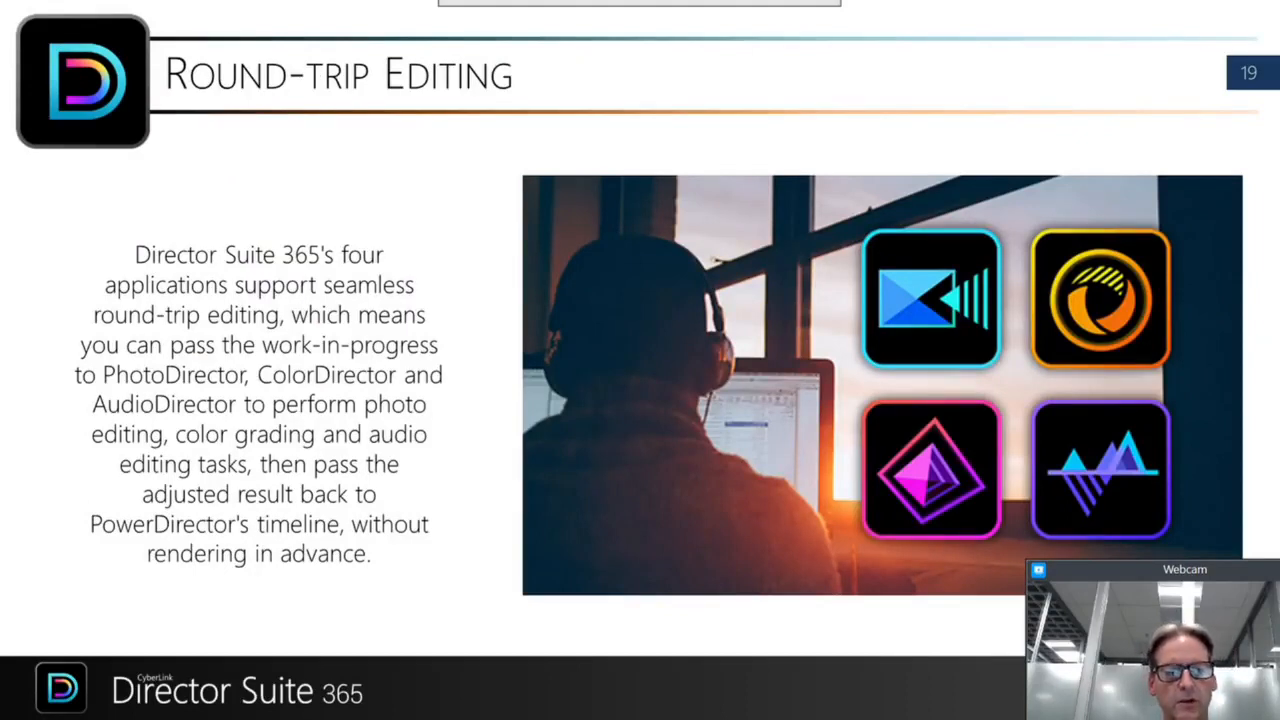
key("Right")
key("Left")
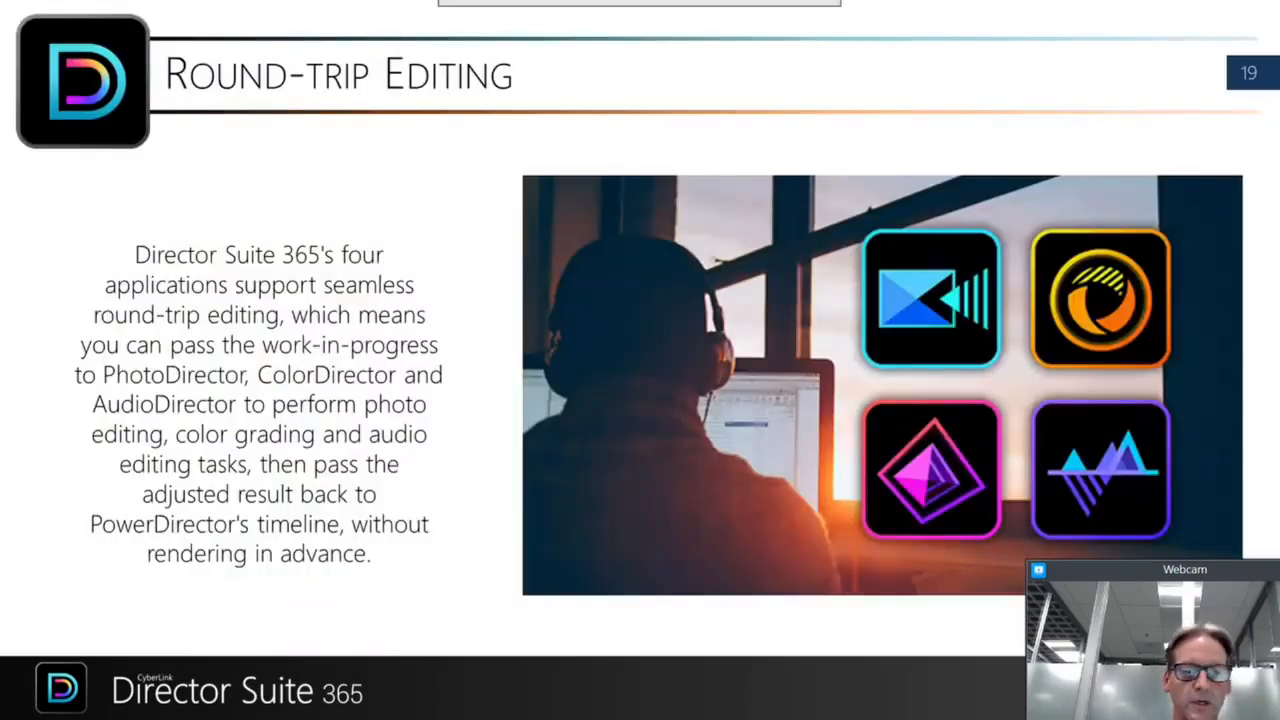
key("Escape")
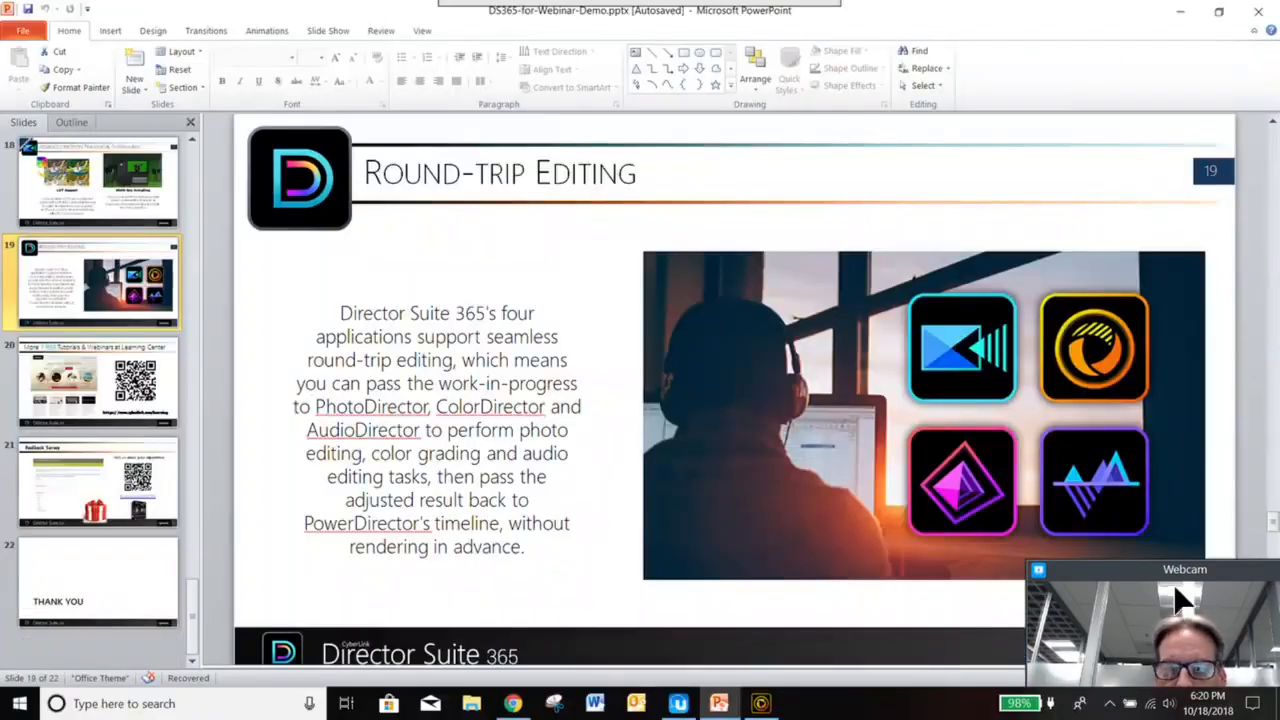
- Minimize PowerPoint and launch PowerDirector 17 from the desktop in Timeline Mode with a 16:9 aspect ratio
left_click(1178, 13)
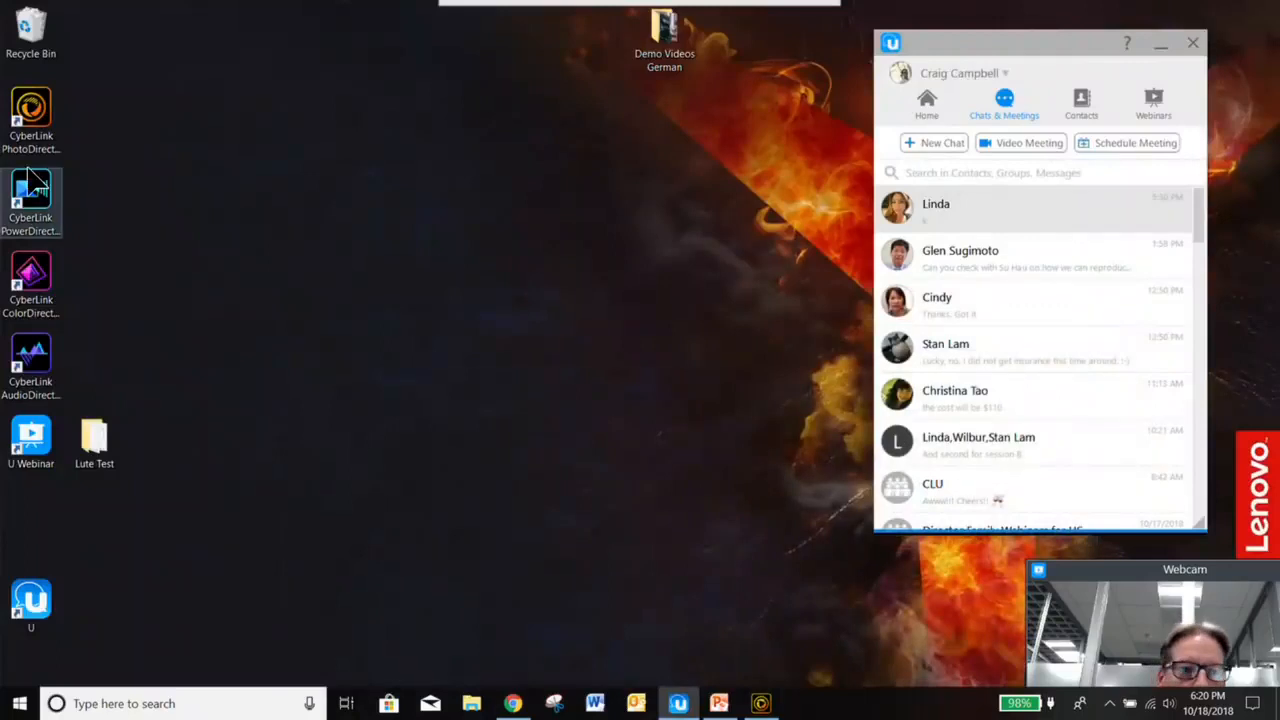
left_click(38, 199)
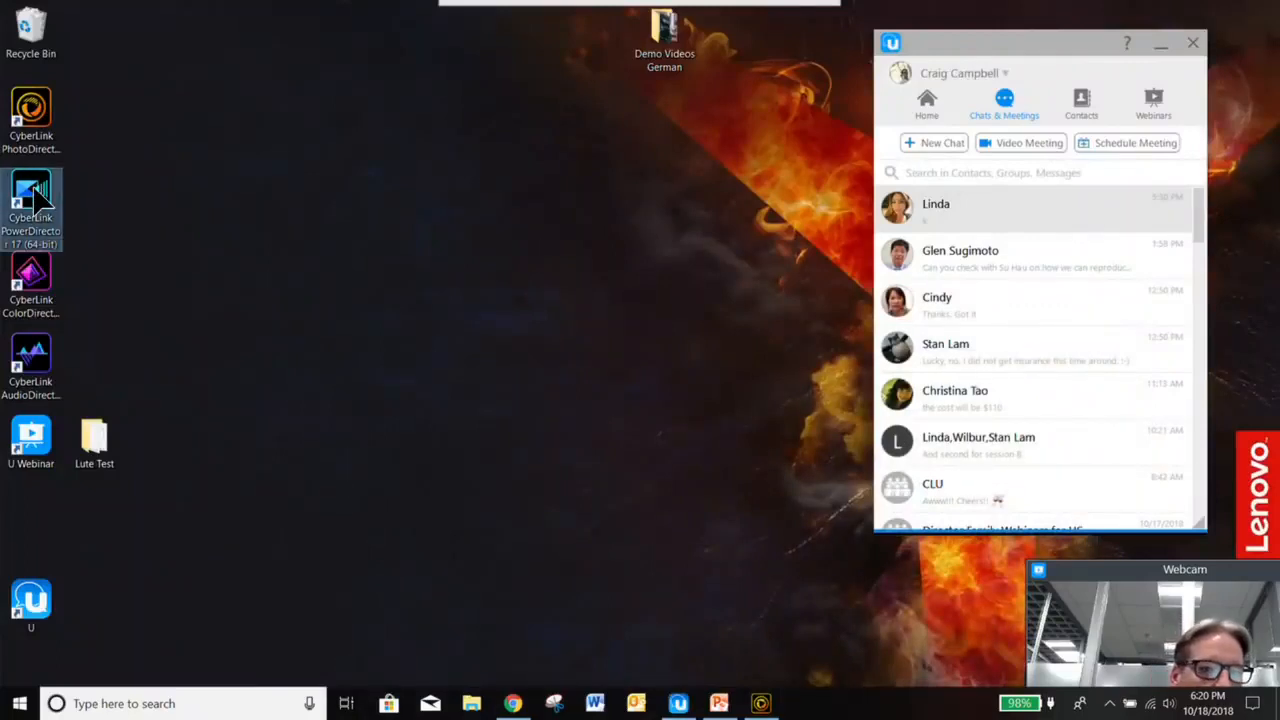
double_click(38, 199)
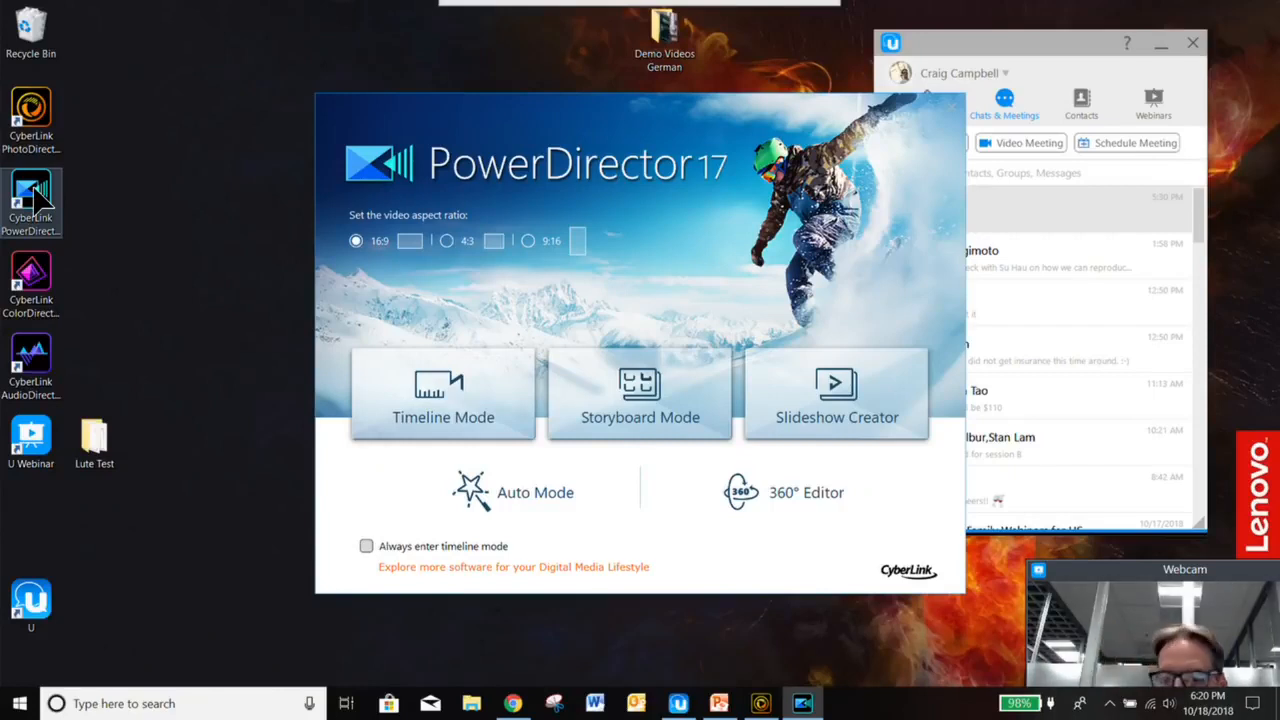
left_click(448, 364)
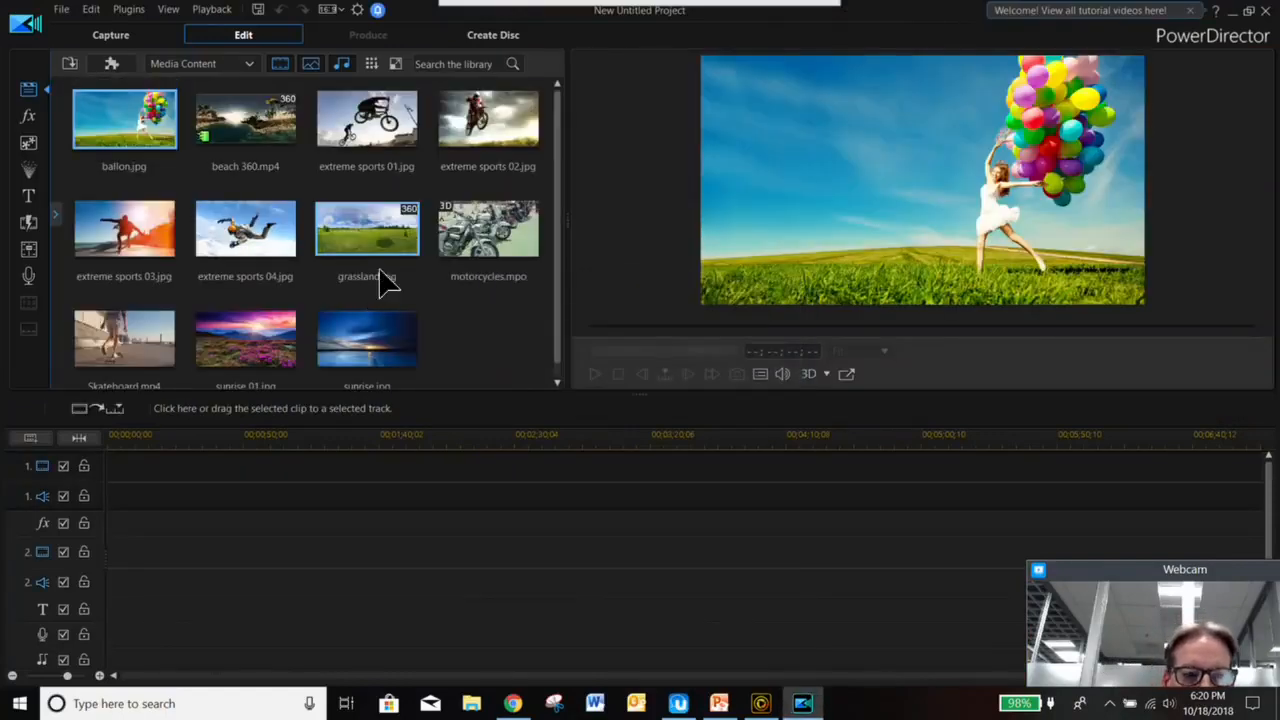
- Open the project MC_Collage_demo.pds from the MultiCam_Collage folder without merging its media library files with the current ones
left_click(61, 10)
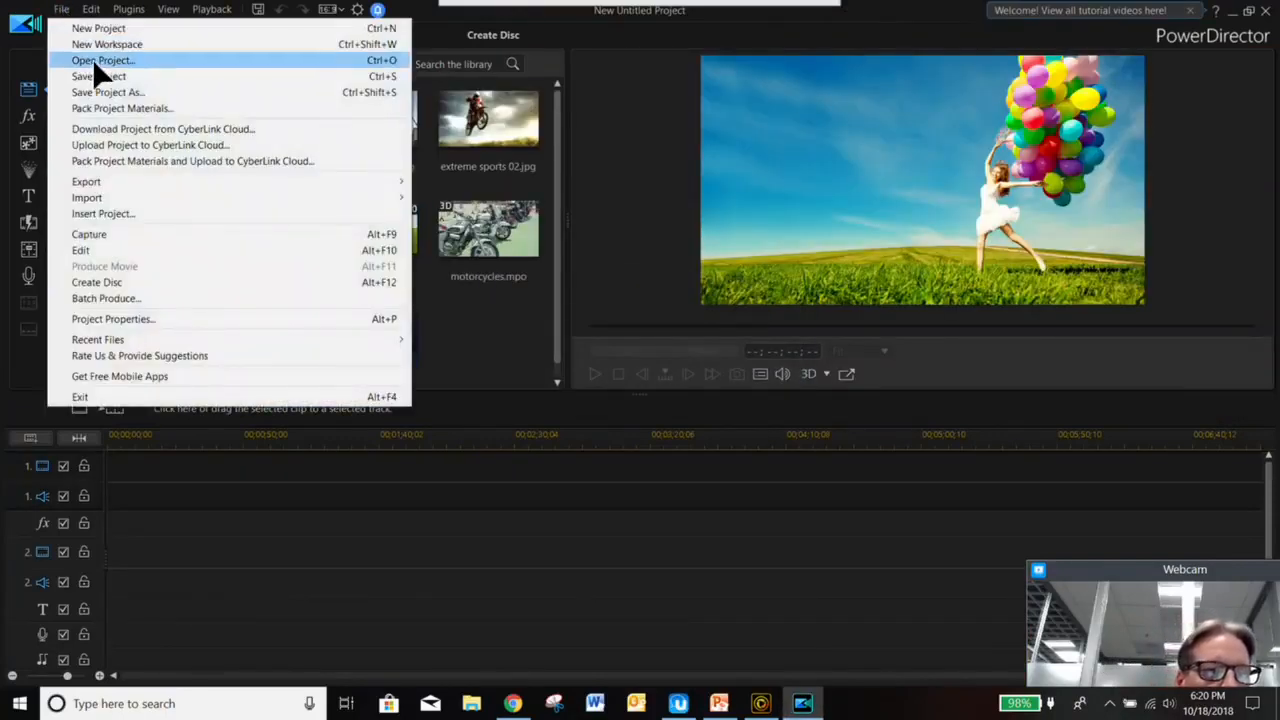
left_click(103, 62)
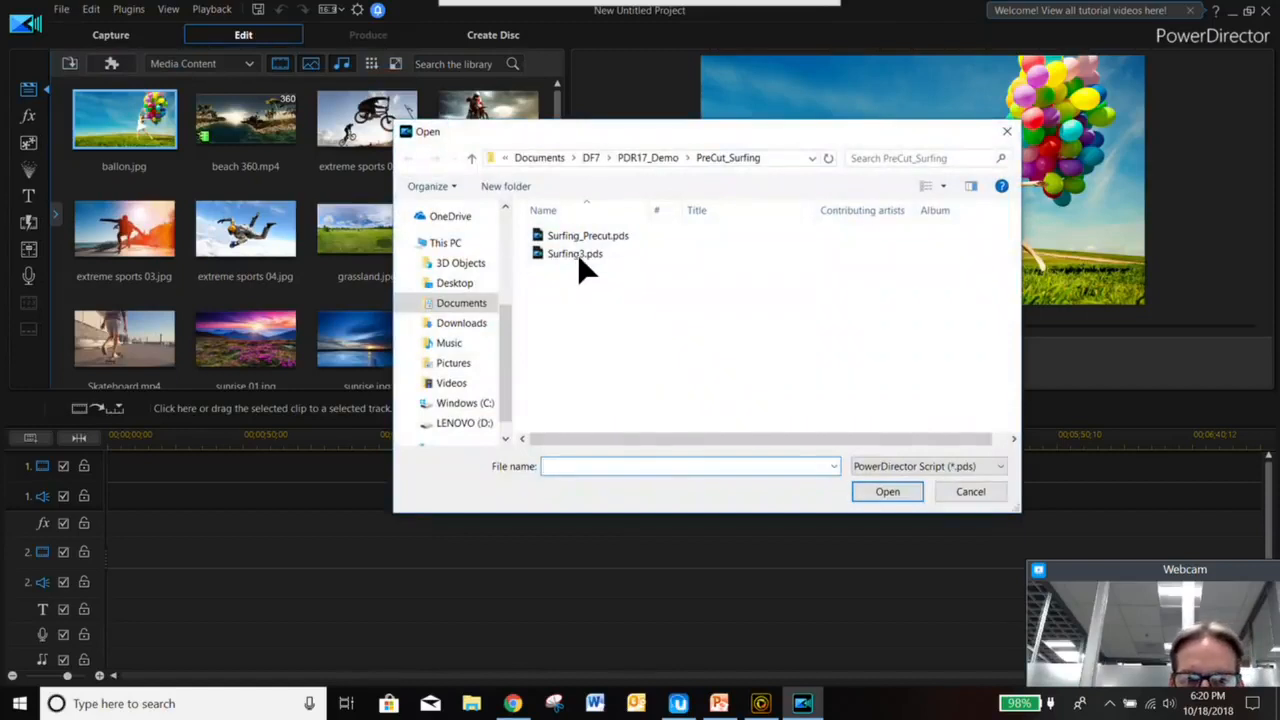
left_click(633, 157)
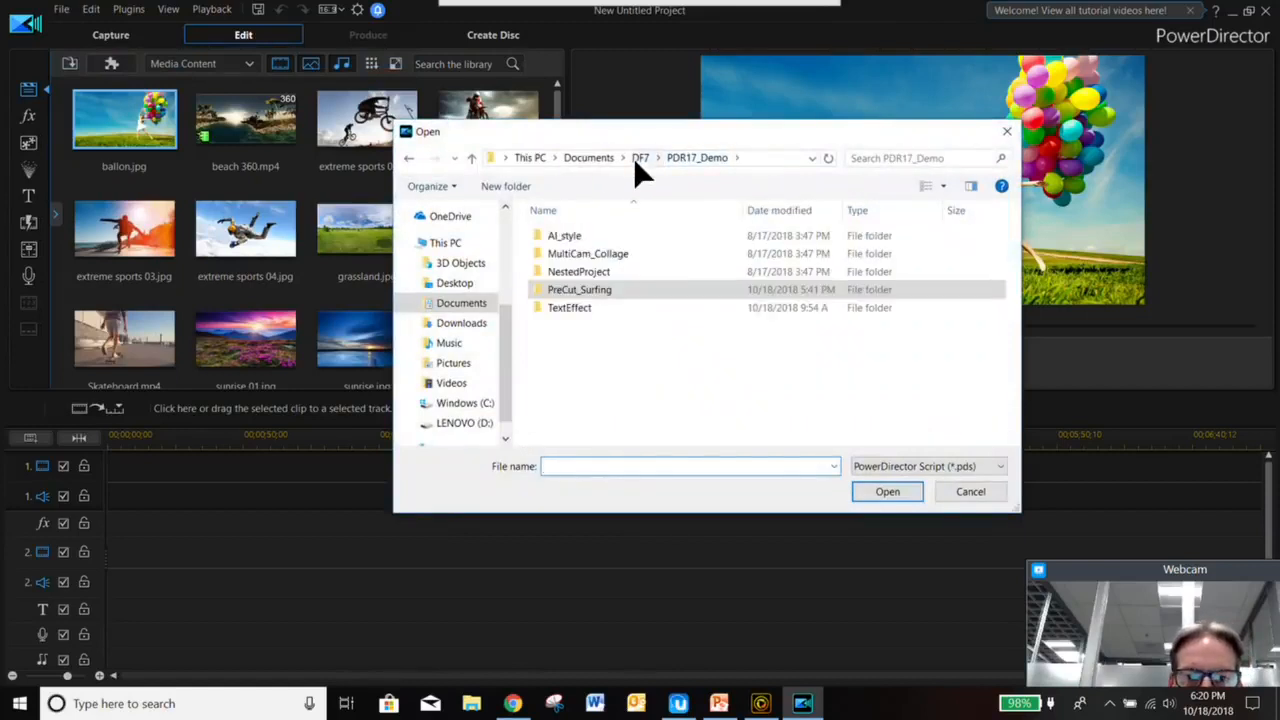
left_click(592, 250)
double_click(592, 252)
double_click(590, 255)
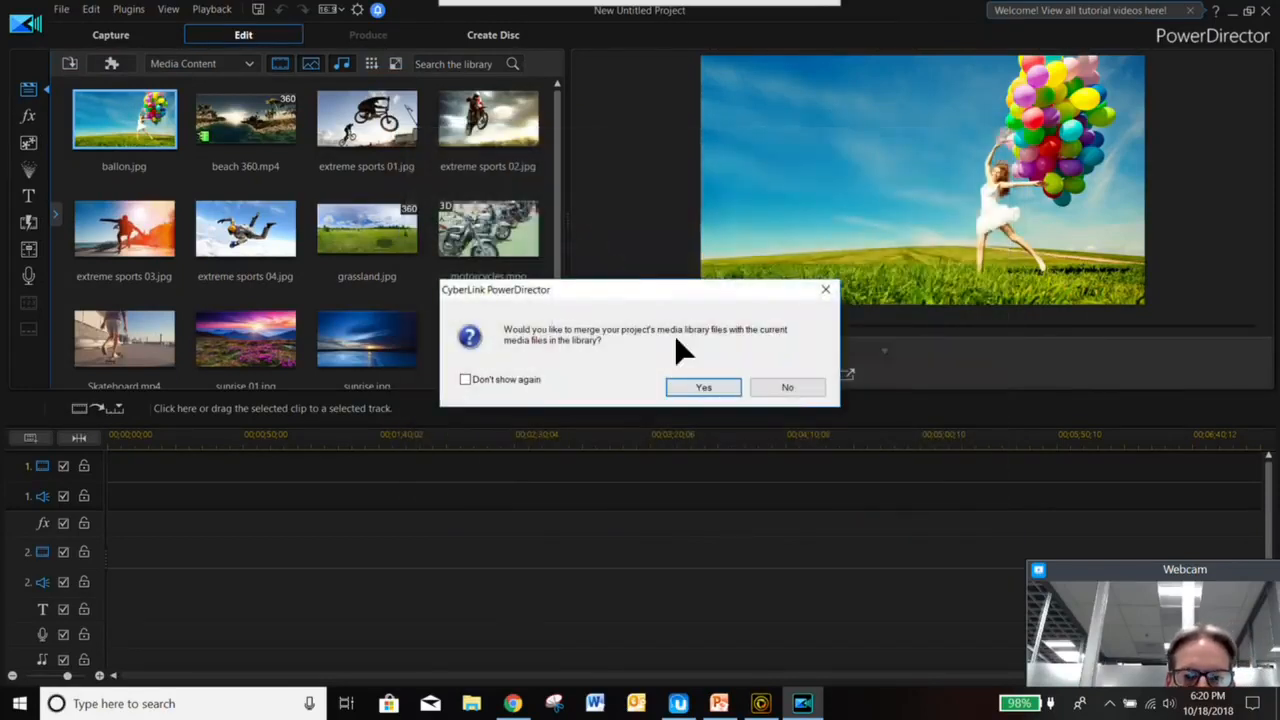
left_click(758, 388)
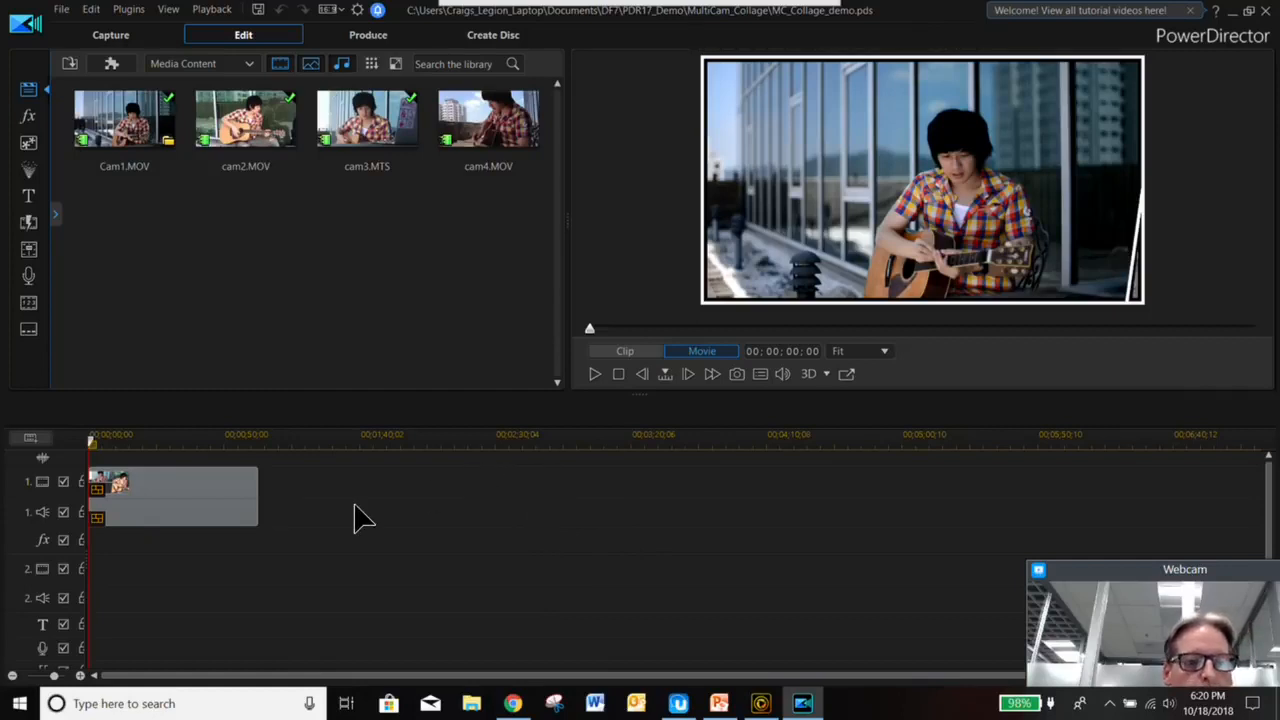
- Preview the existing guitar collage movie, stop playback and place the playhead at the end of the timeline clip
left_click(596, 375)
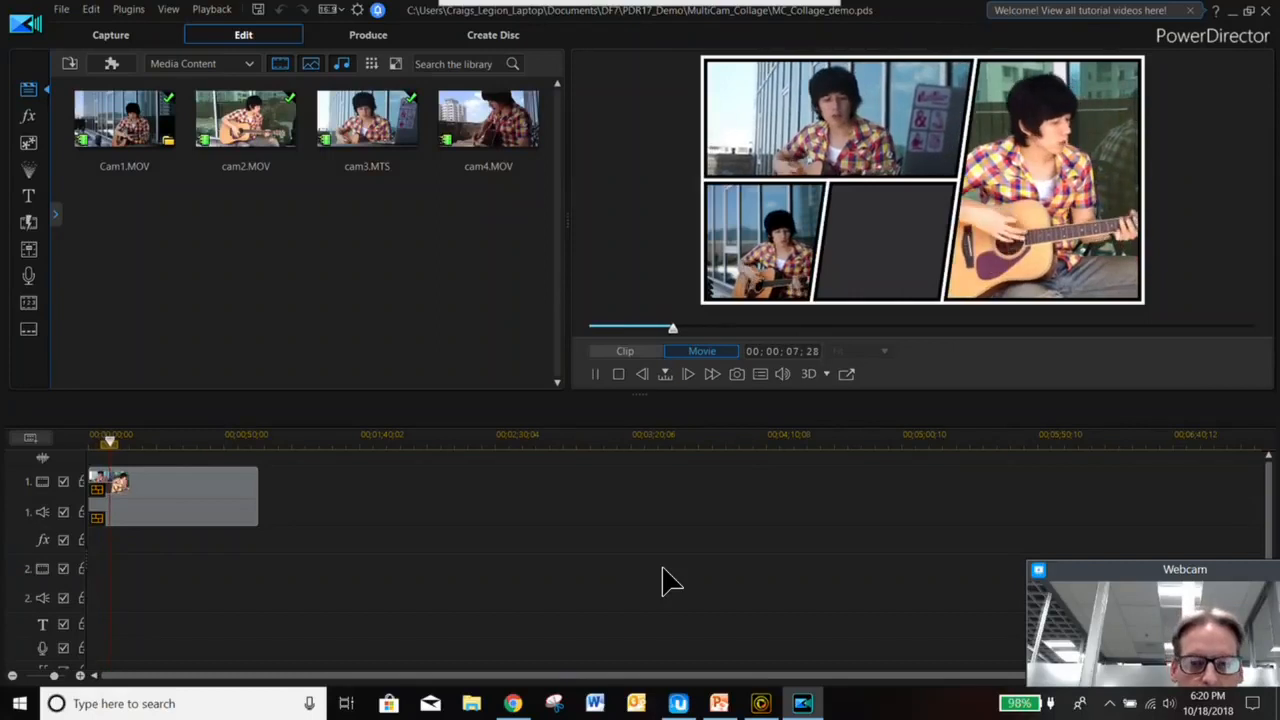
left_click(620, 376)
left_click(392, 446)
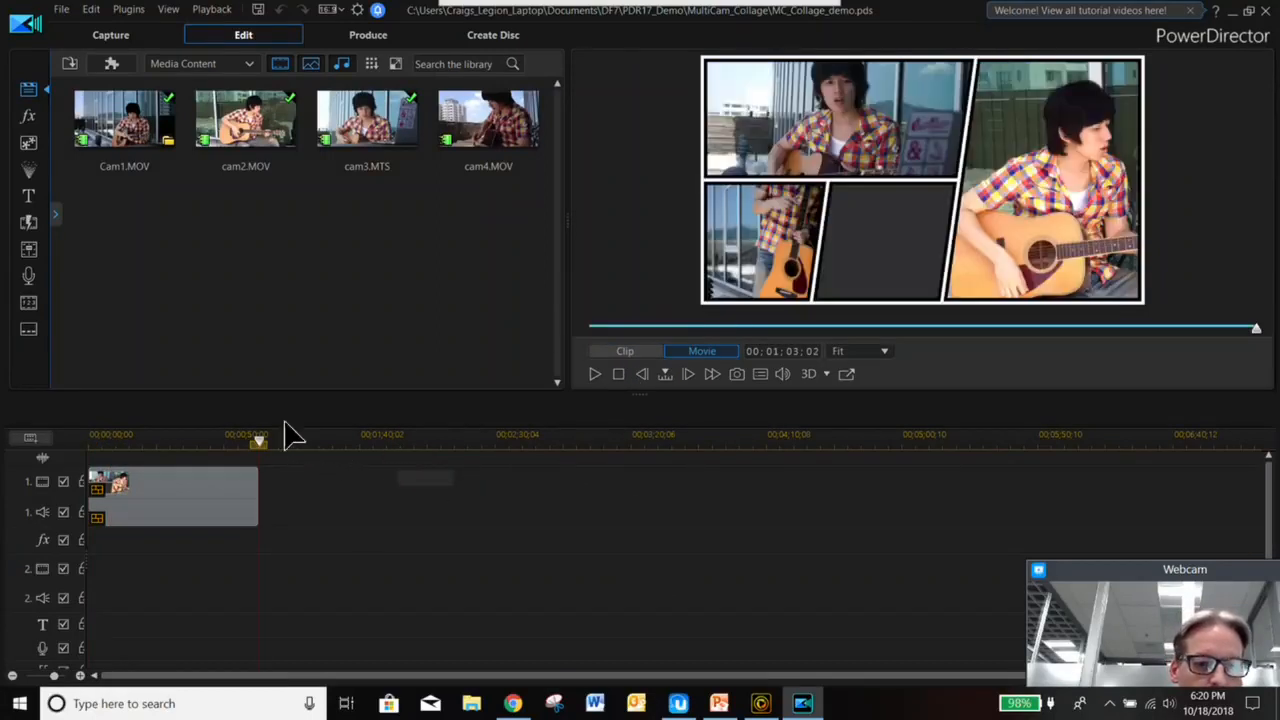
- Open MultiCam Designer and import Cam1.MOV, cam2.MOV, cam3.MTS and cam4.MOV from the media library
left_click(122, 66)
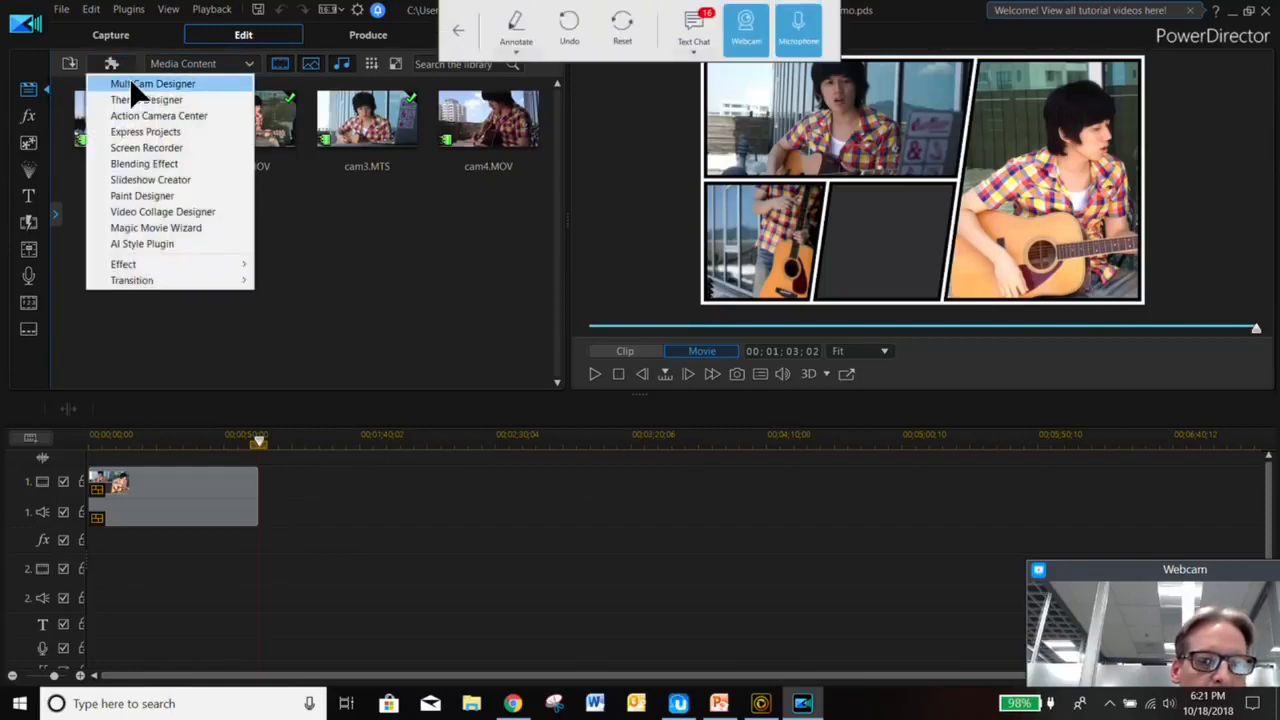
left_click(150, 84)
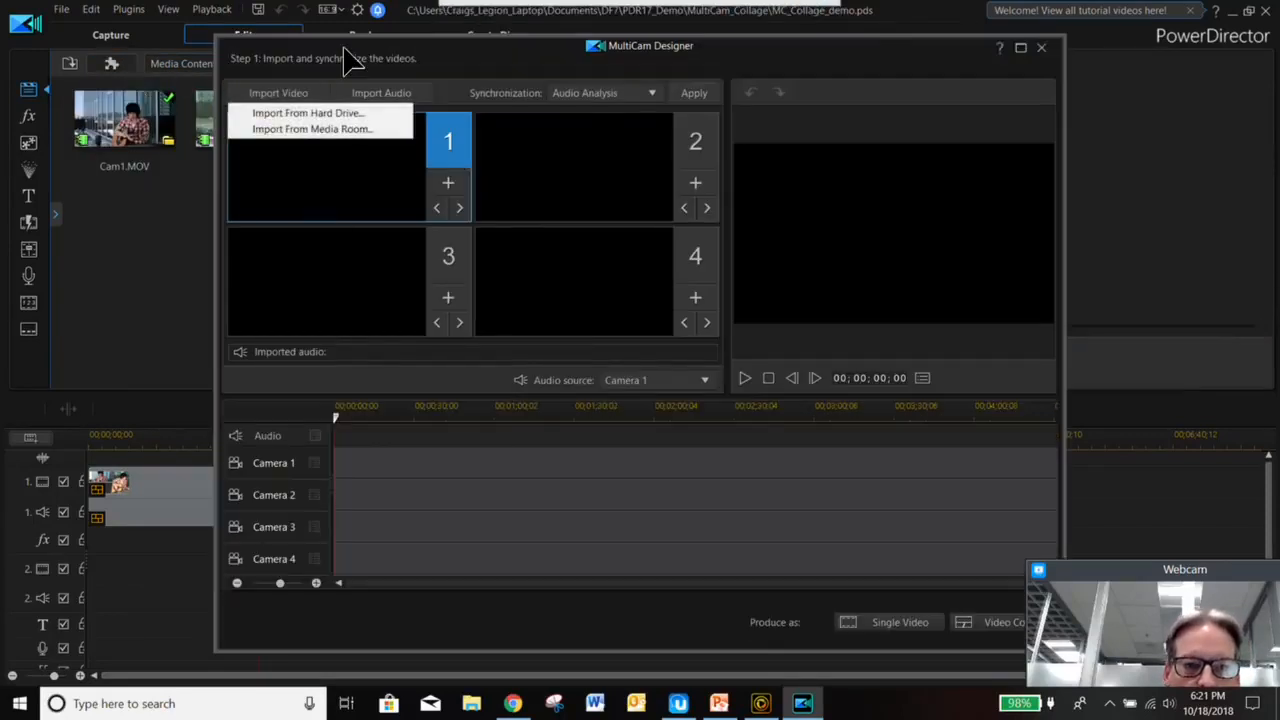
left_click(338, 129)
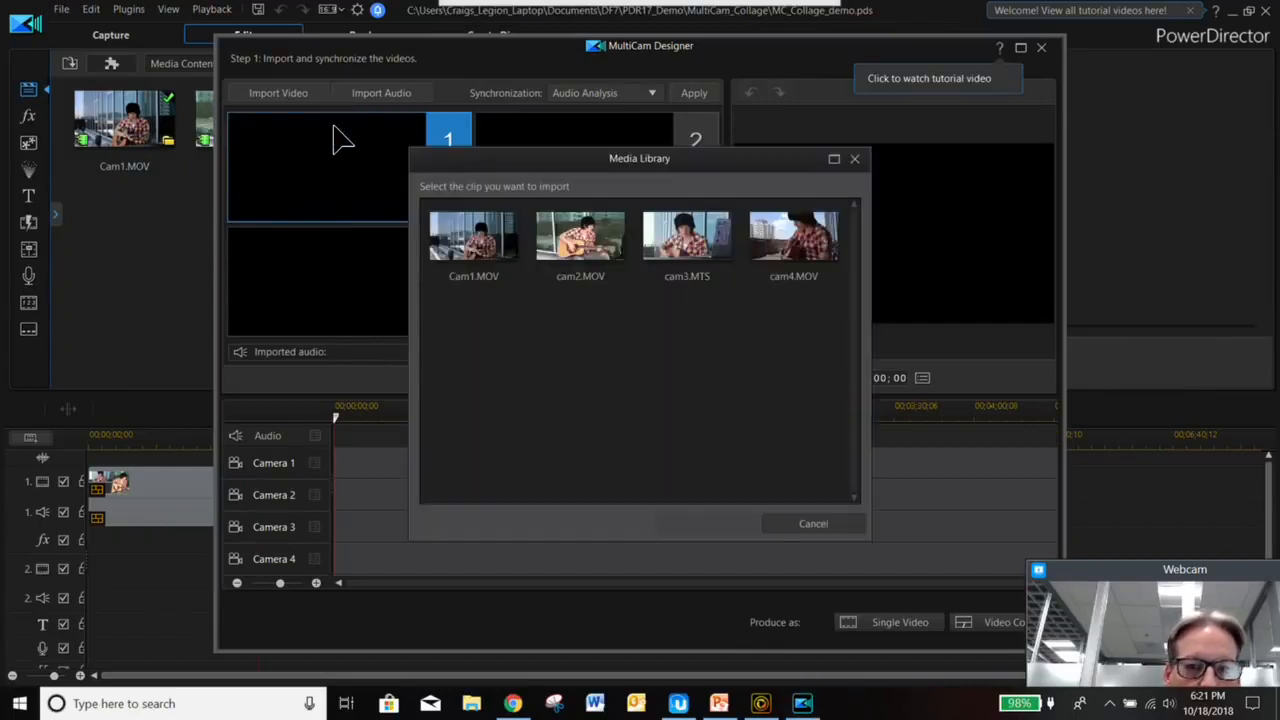
left_click_drag(820, 357, 490, 230)
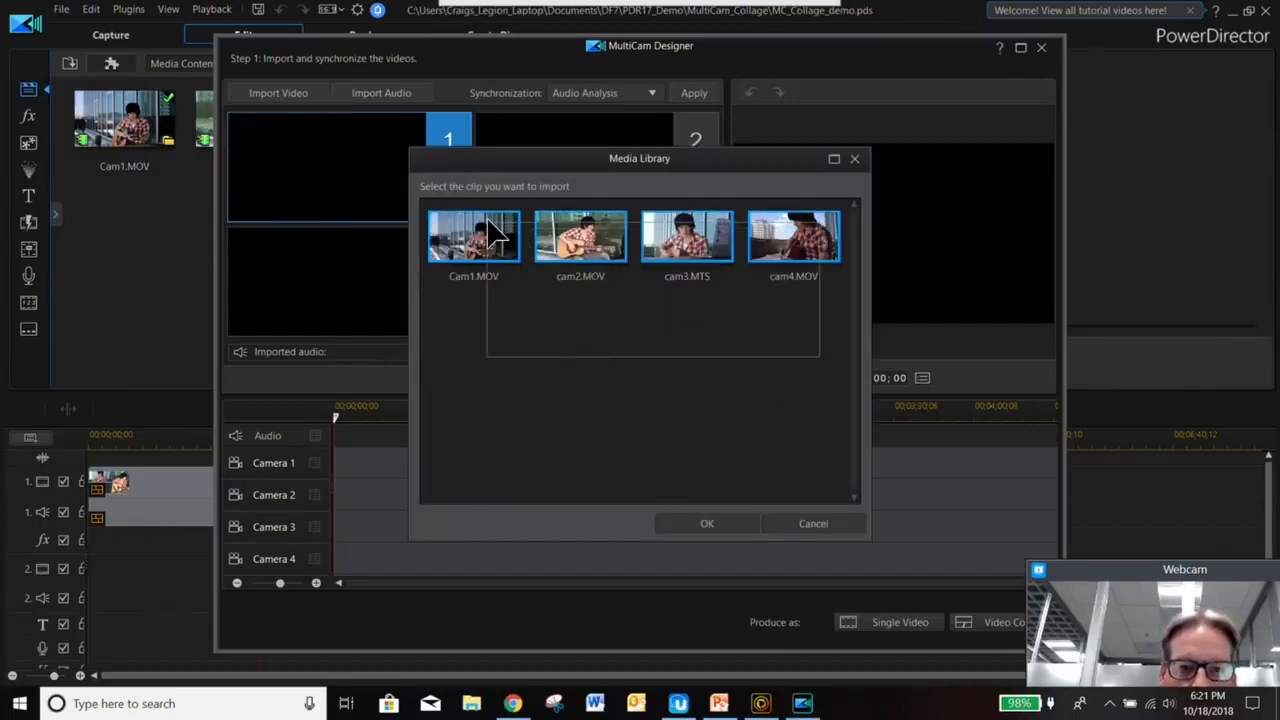
left_click(710, 530)
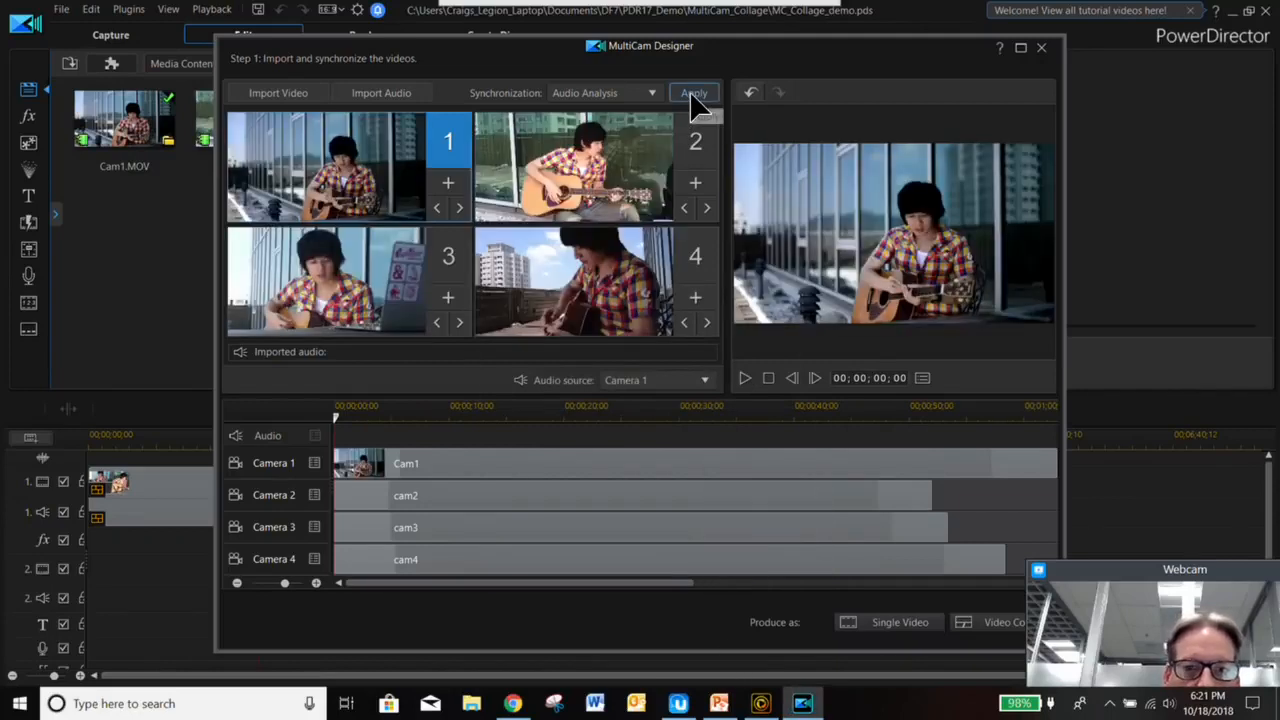
- Synchronize the four camera clips by Audio Analysis and send them to the Video Collage Designer
left_click(692, 97)
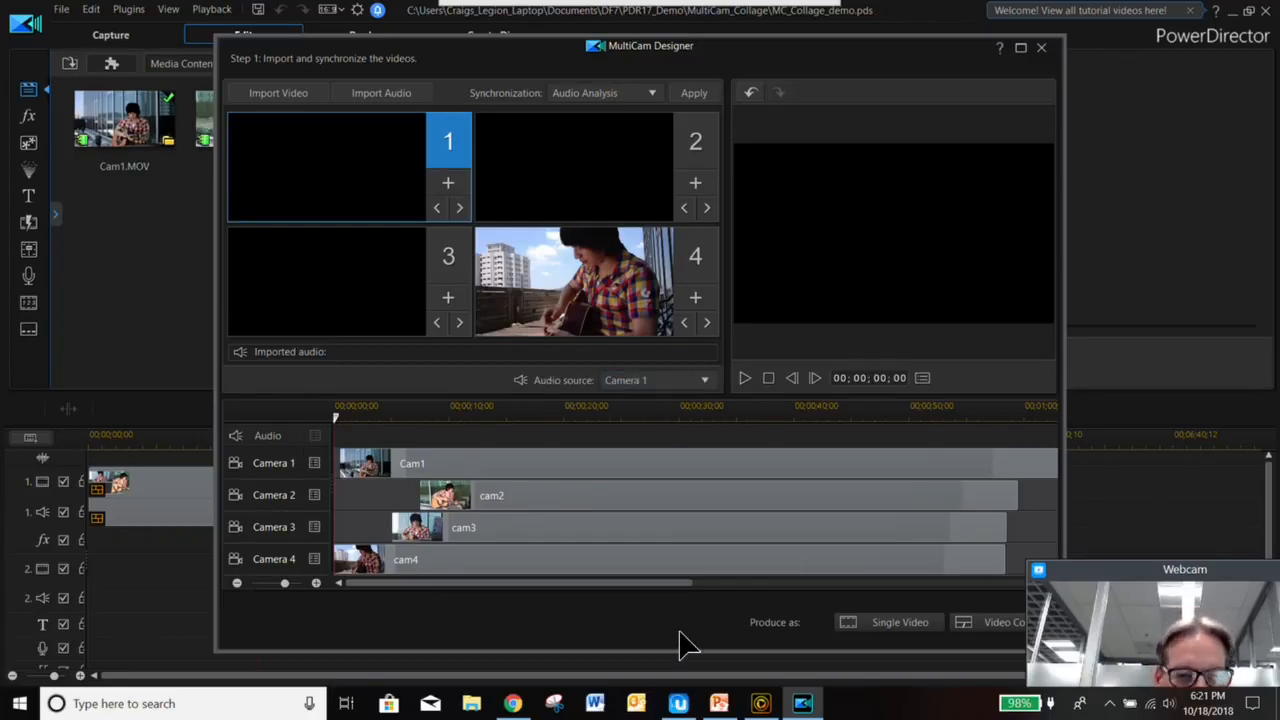
left_click(962, 625)
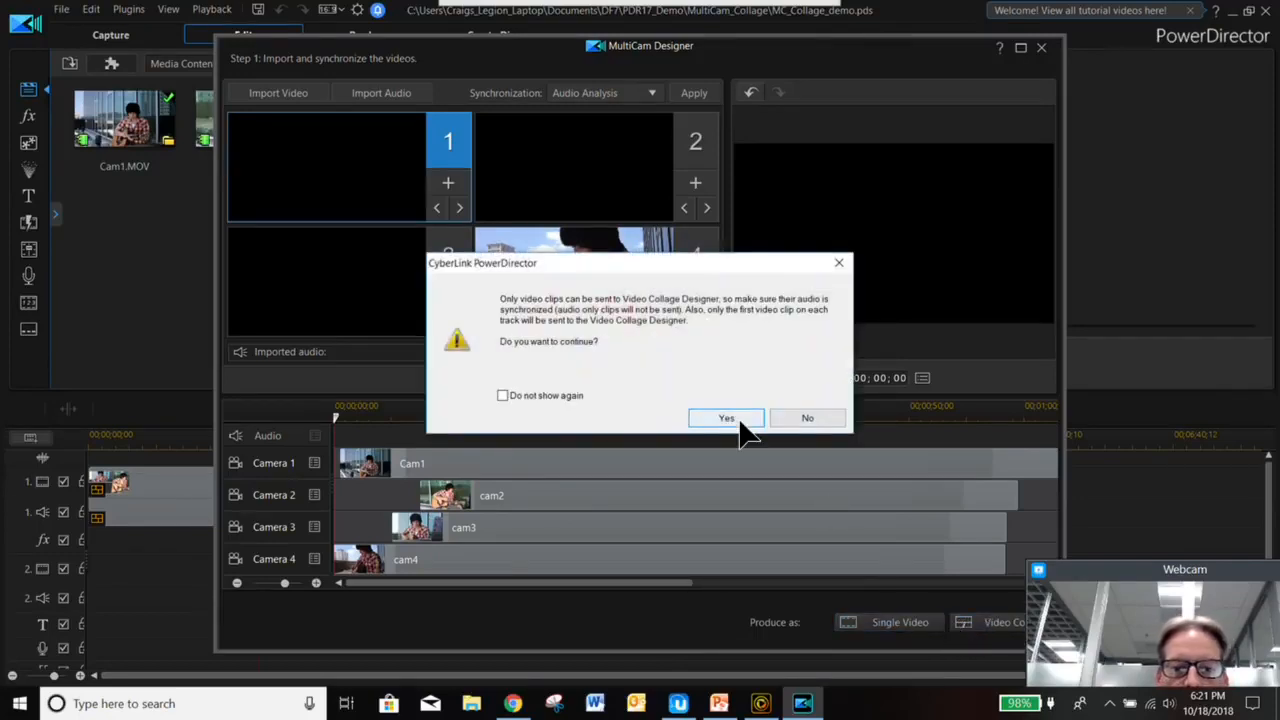
left_click(726, 418)
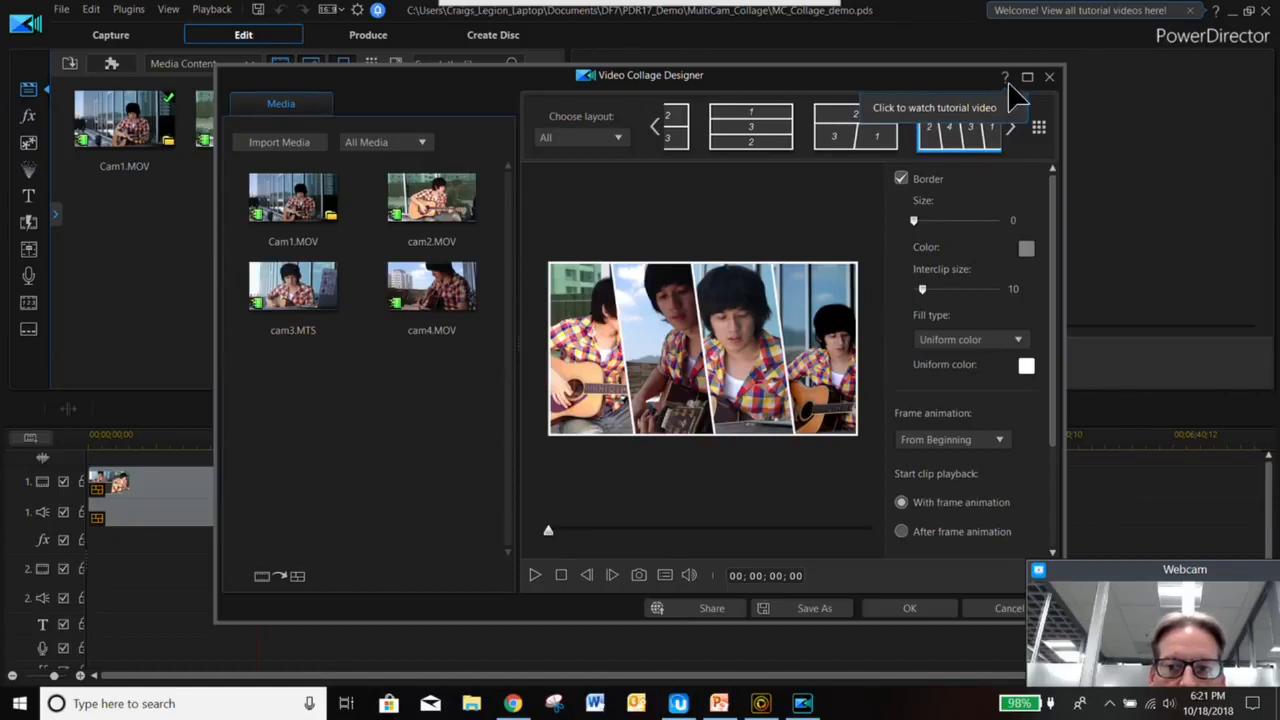
- Choose the slanted four-frame collage layout with frame 1 on the left, 4 above 3 in the middle and 2 on the right
left_click(1006, 80)
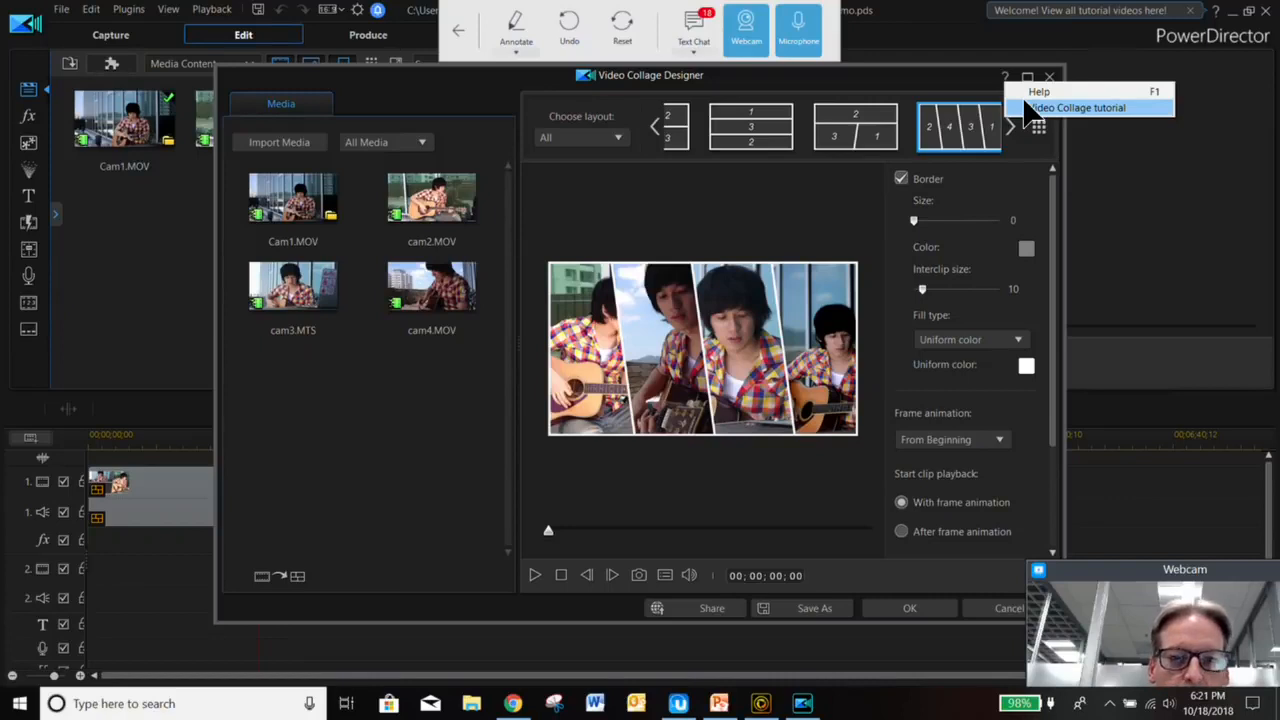
left_click(991, 103)
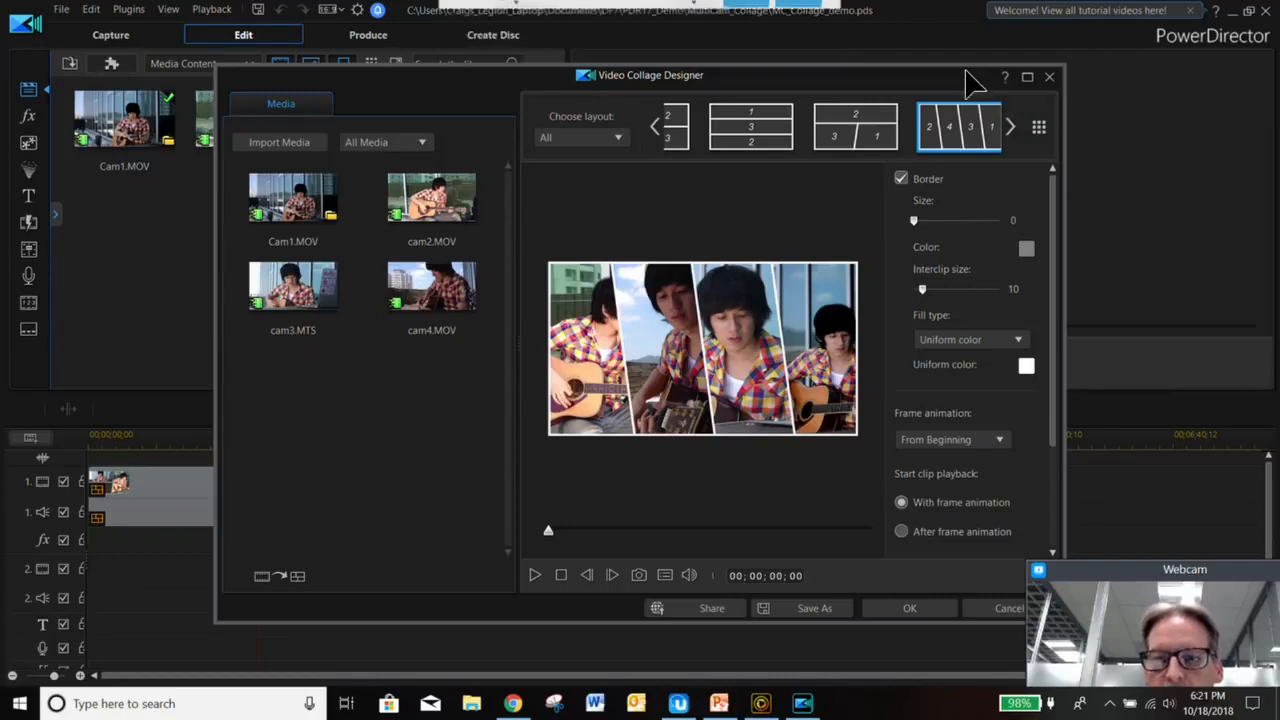
left_click(1009, 127)
left_click(1039, 127)
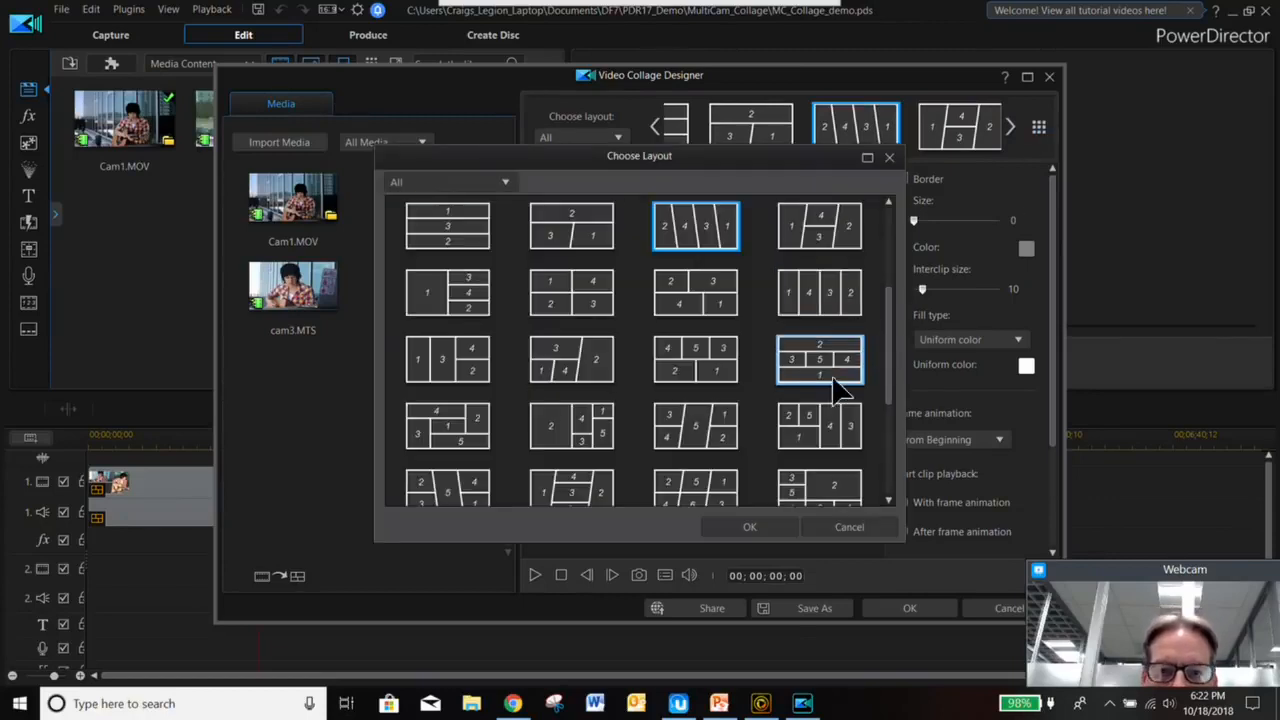
left_click_drag(892, 322, 895, 278)
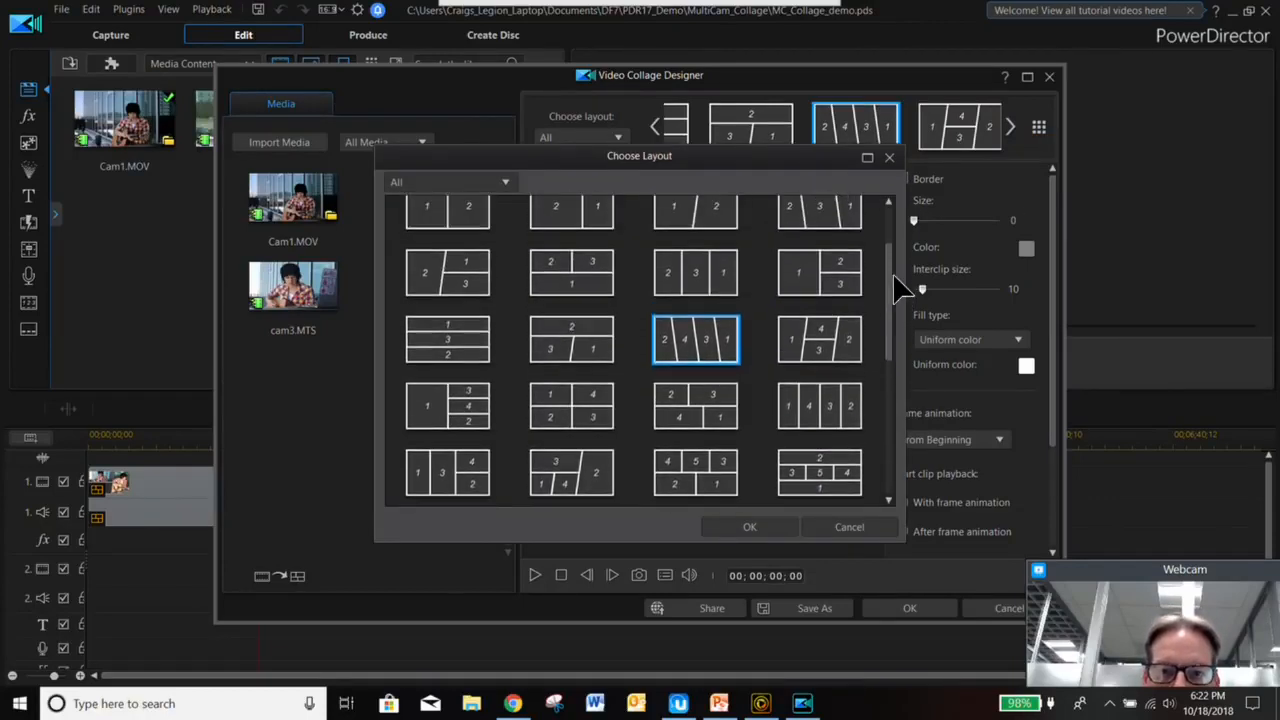
left_click(843, 345)
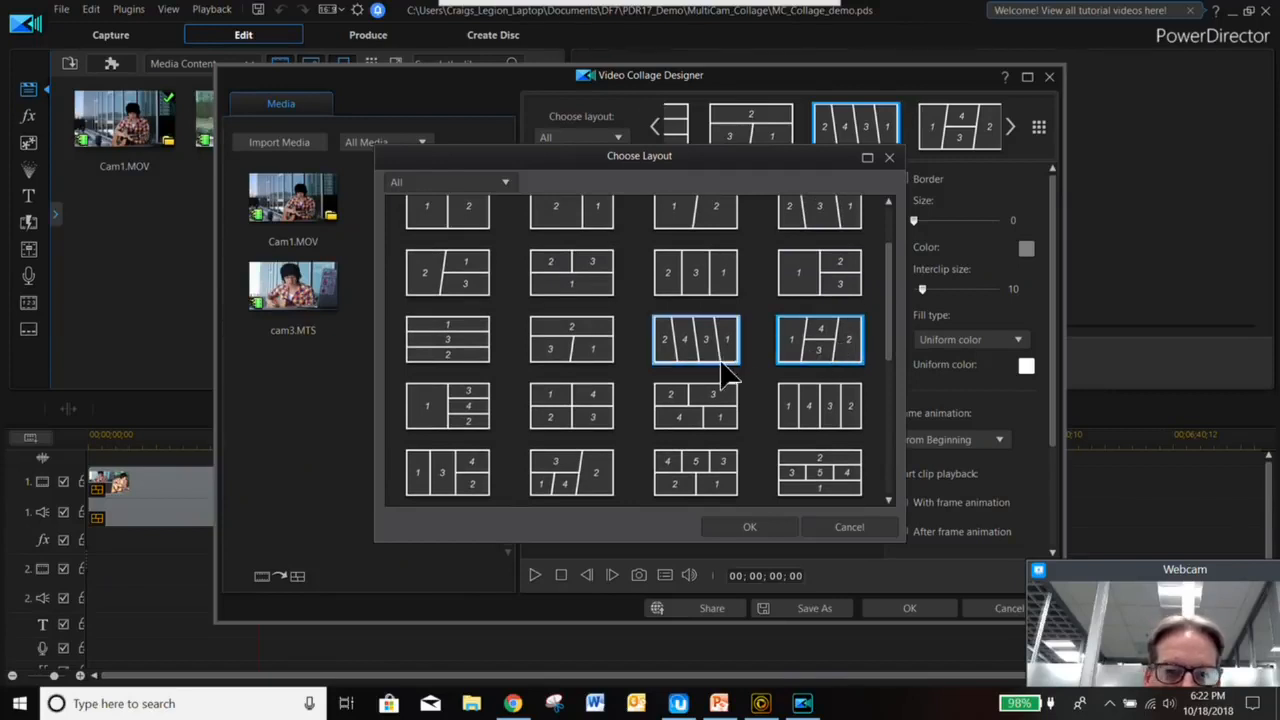
left_click(738, 528)
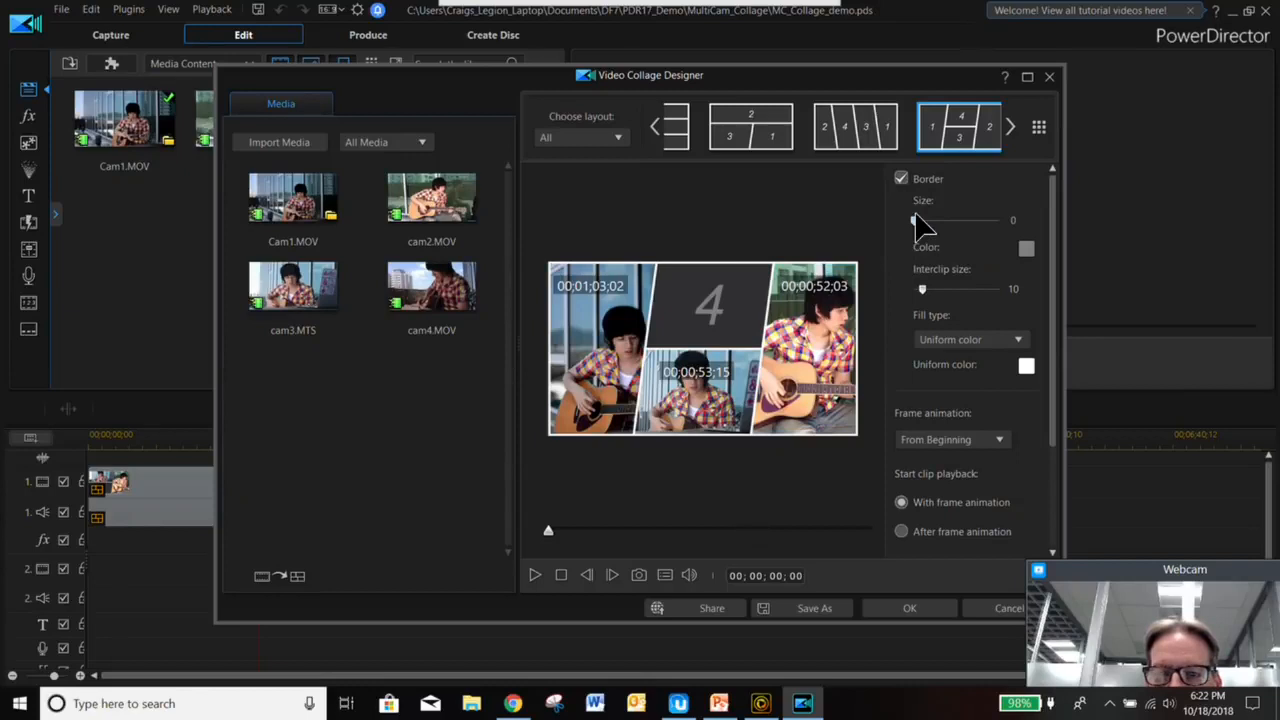
- Set the collage frames' border size to 21 and the border color to black
left_click_drag(924, 216, 934, 216)
left_click(1027, 249)
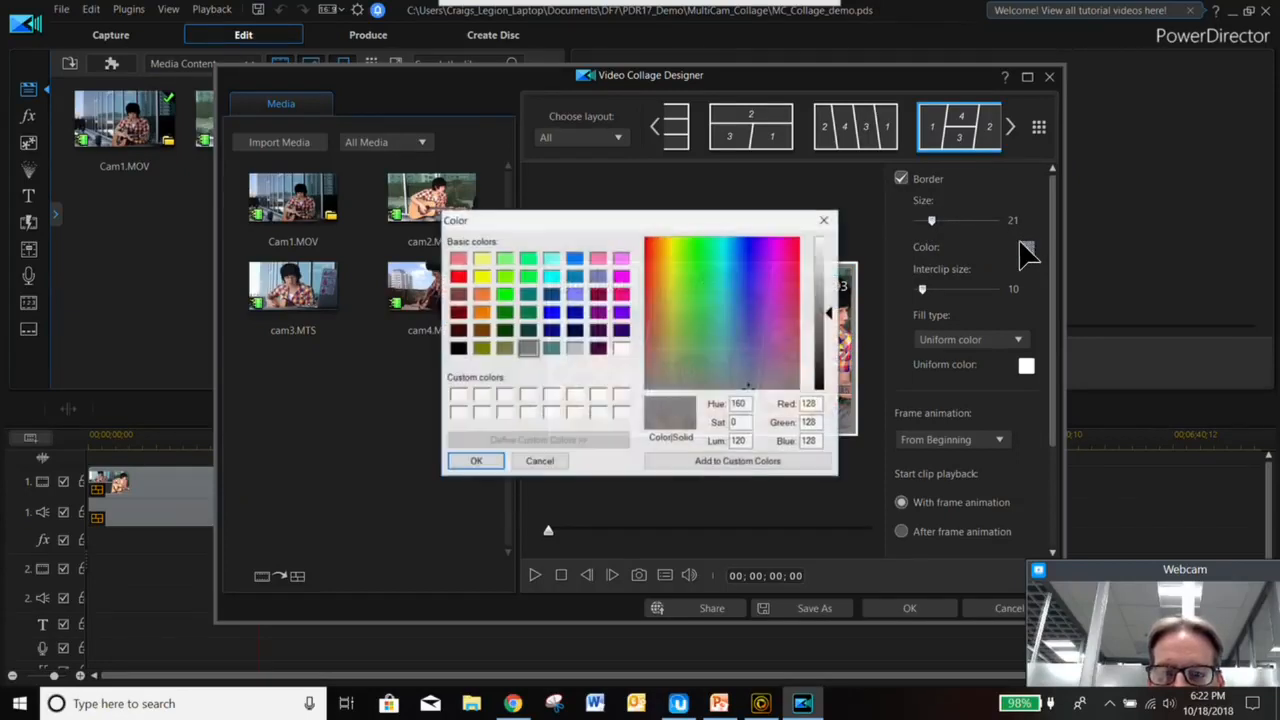
left_click(457, 349)
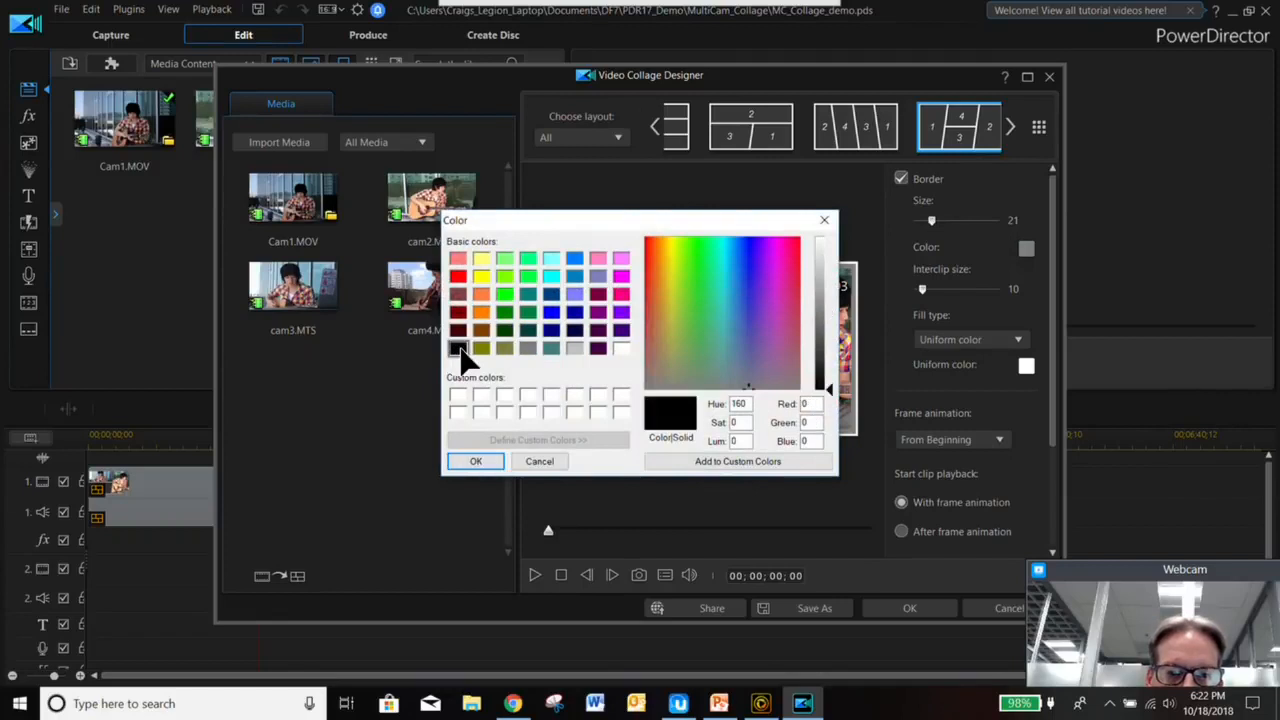
left_click(474, 462)
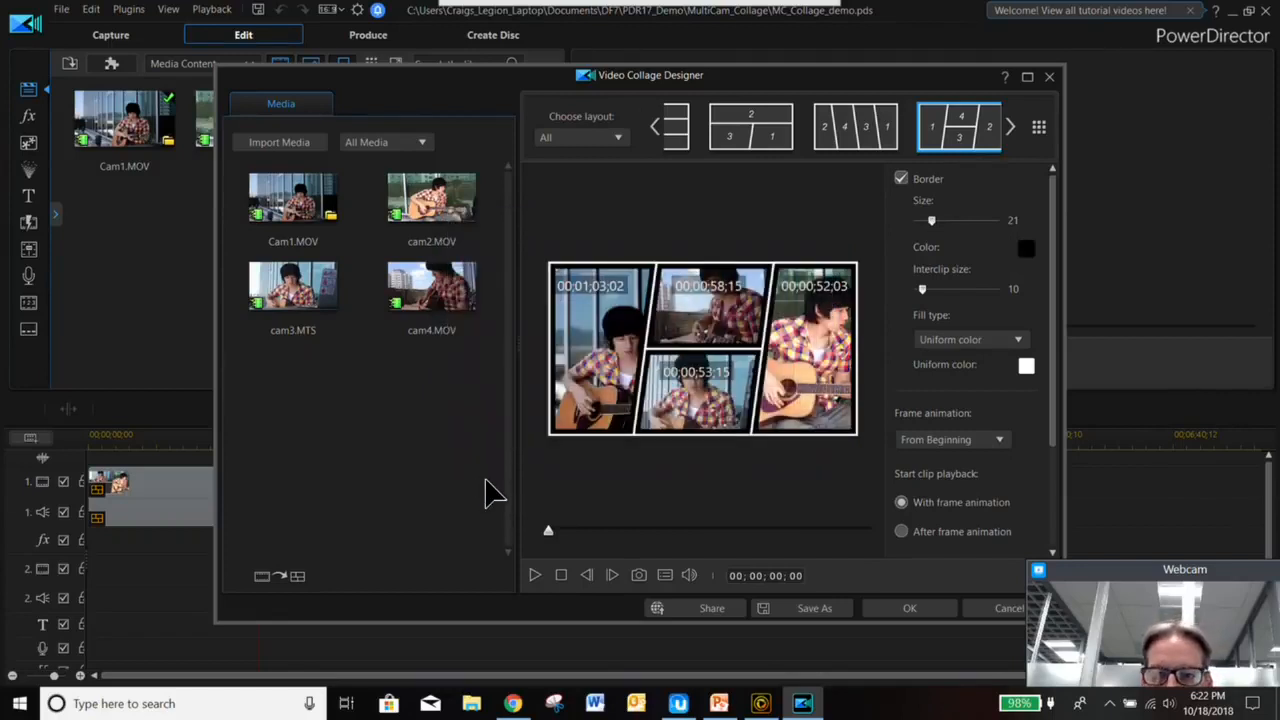
- Swap the Cam1 and cam2 clips between the collage's two outer frames and preview the collage briefly
mouse_move(620, 385)
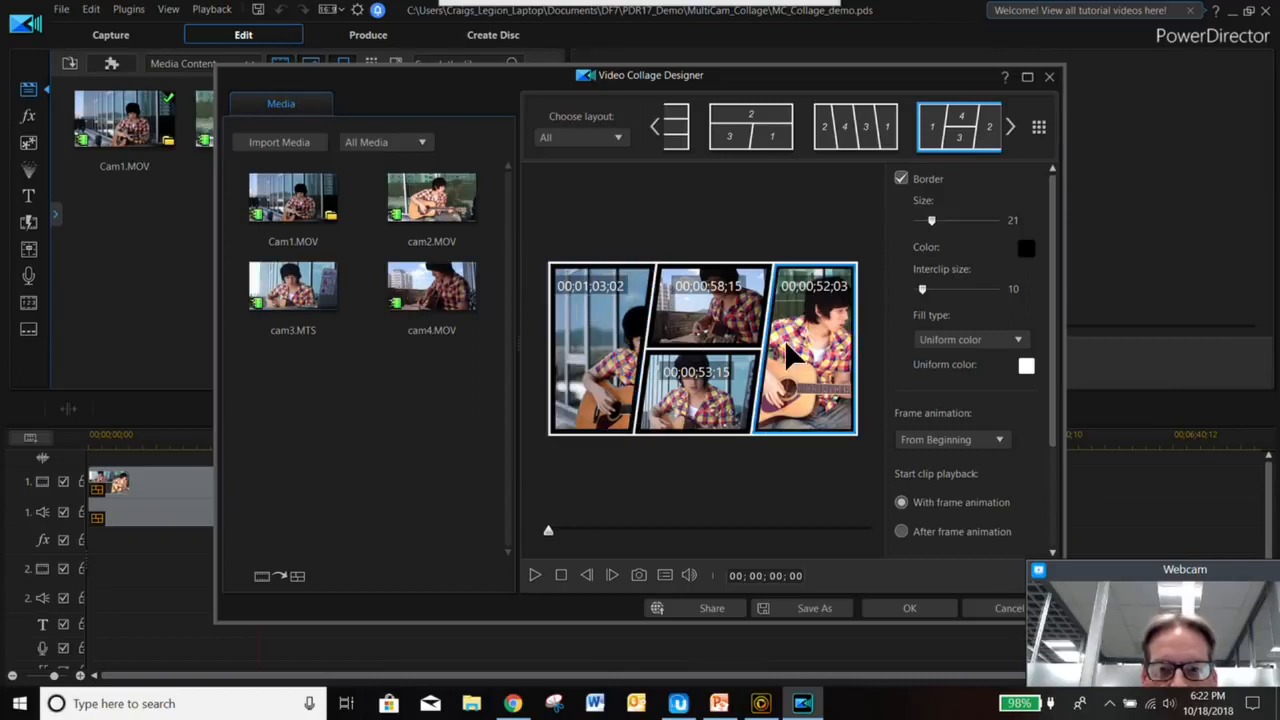
left_click_drag(786, 344, 786, 344)
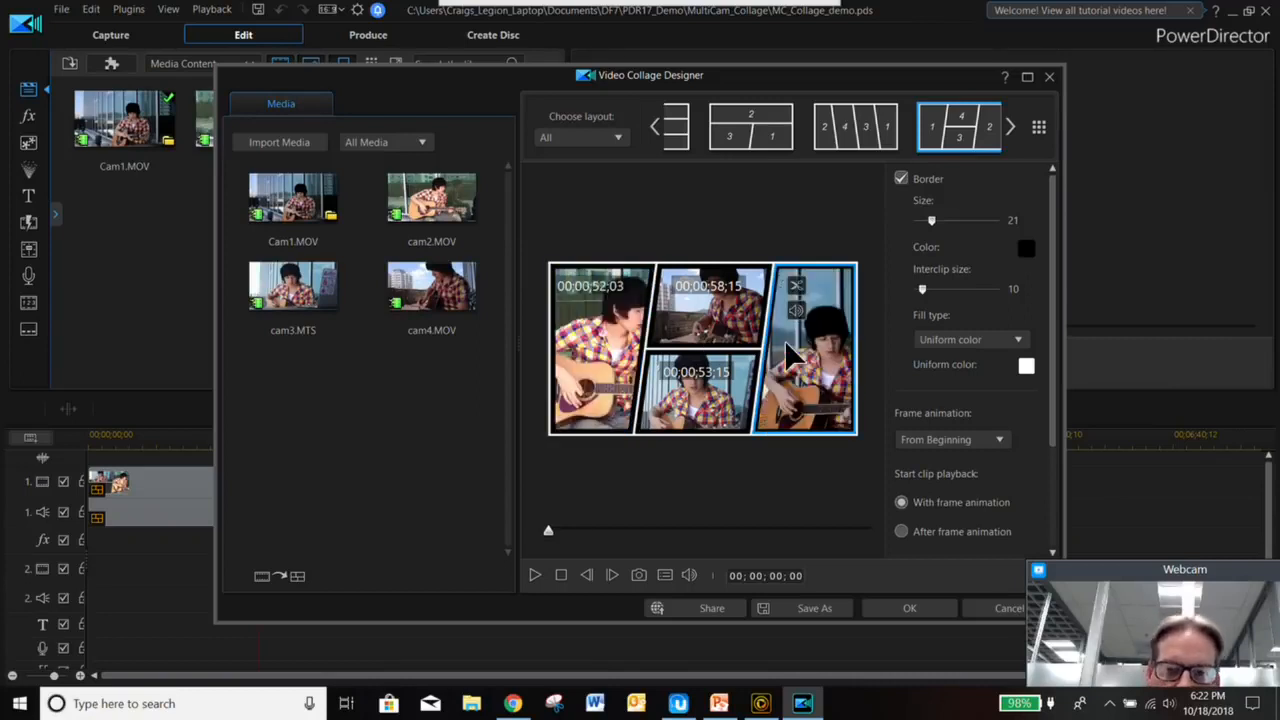
left_click(536, 576)
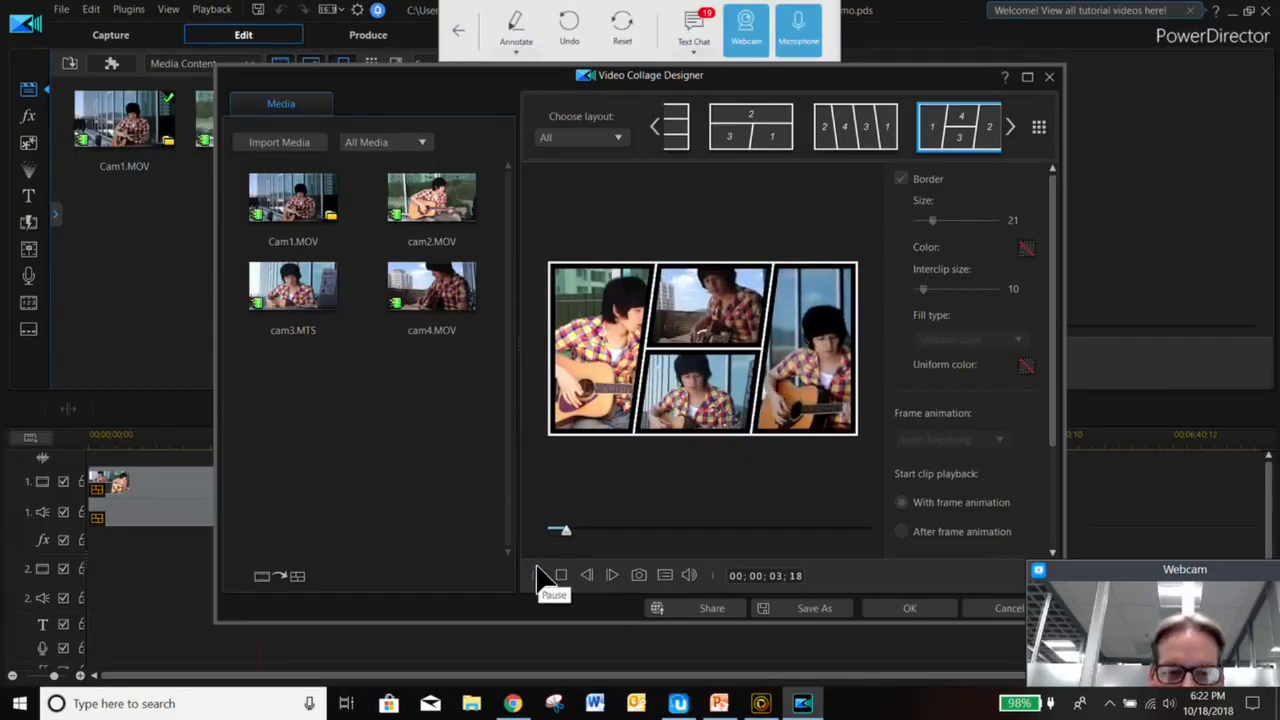
left_click(561, 575)
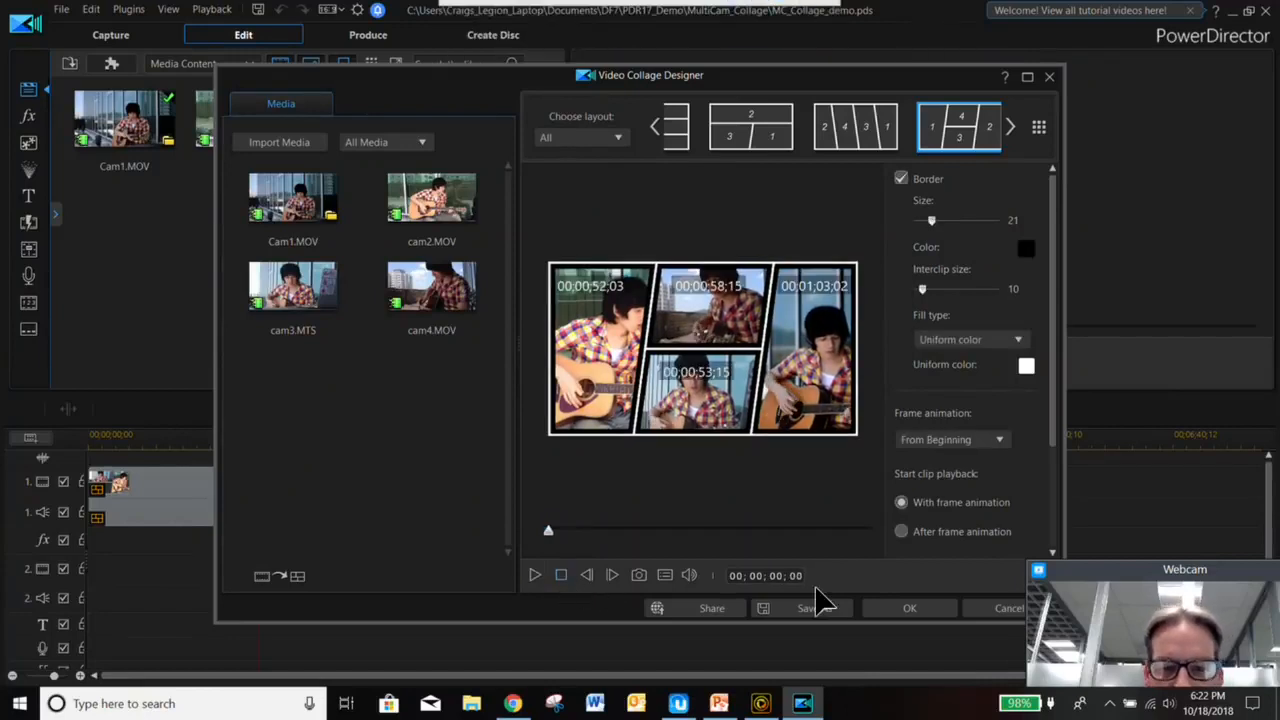
- Insert the finished collage into the timeline and place the playhead at its end
left_click(905, 610)
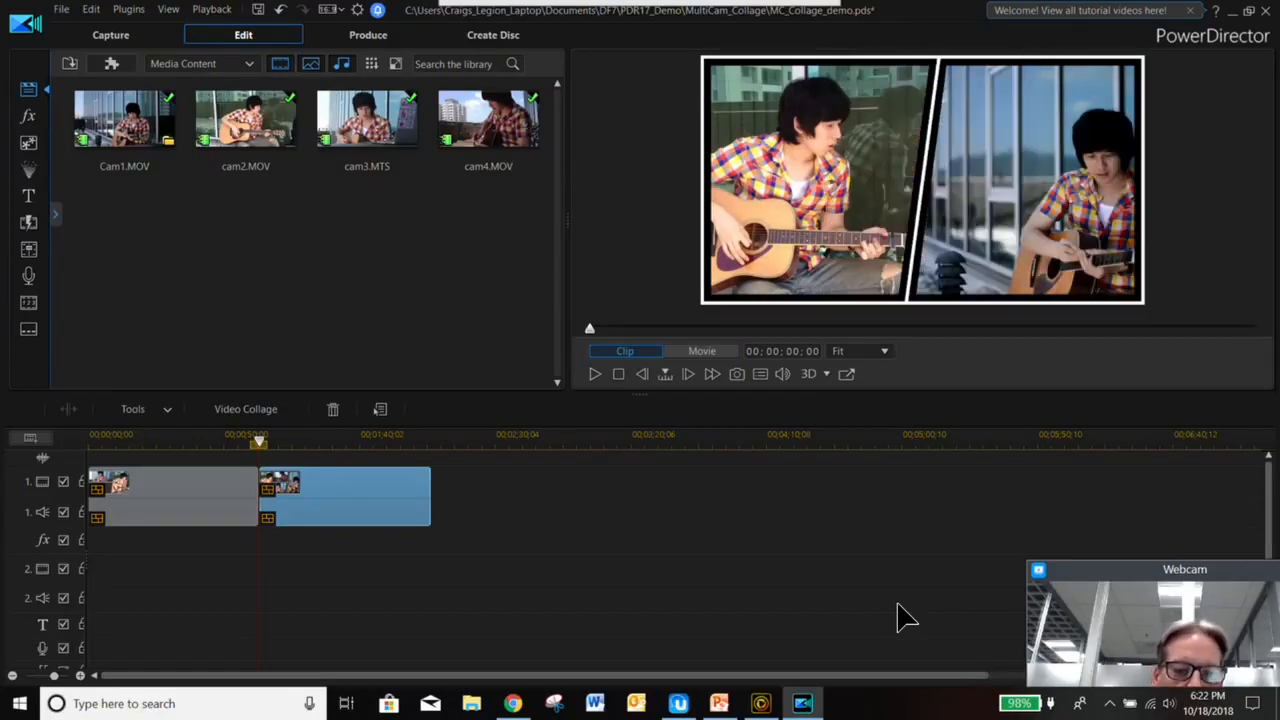
left_click(467, 488)
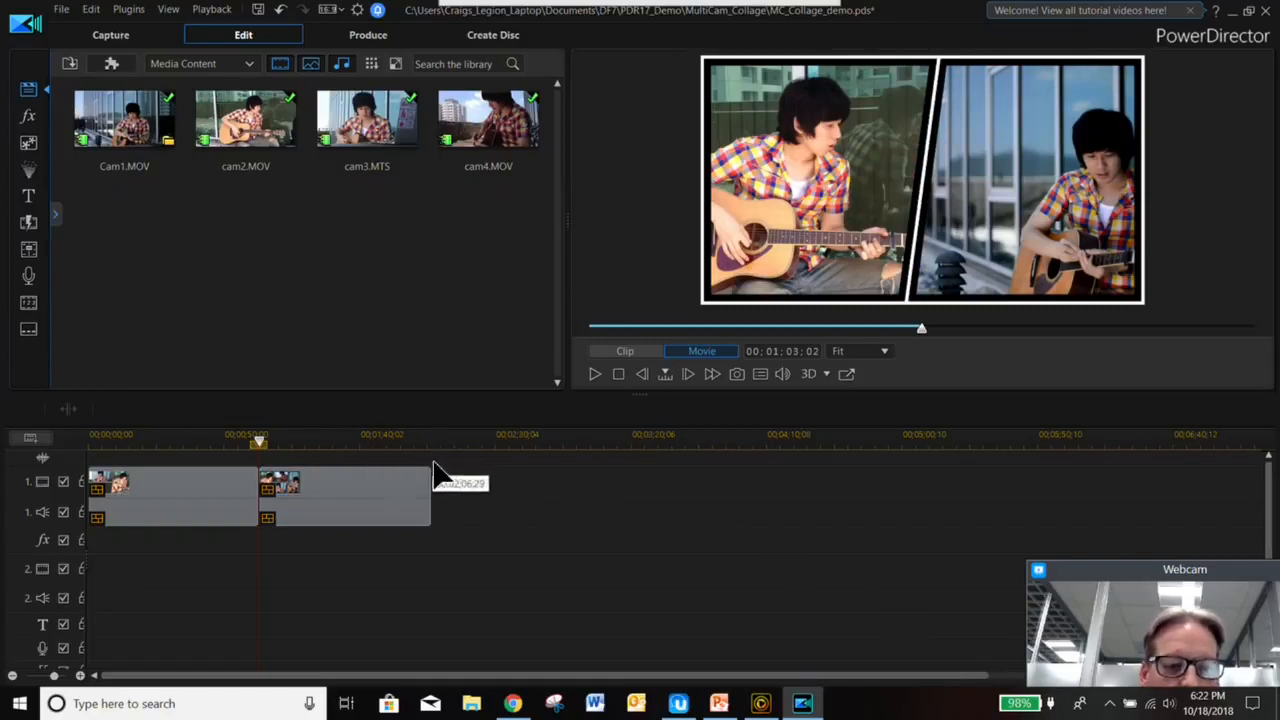
left_click(438, 447)
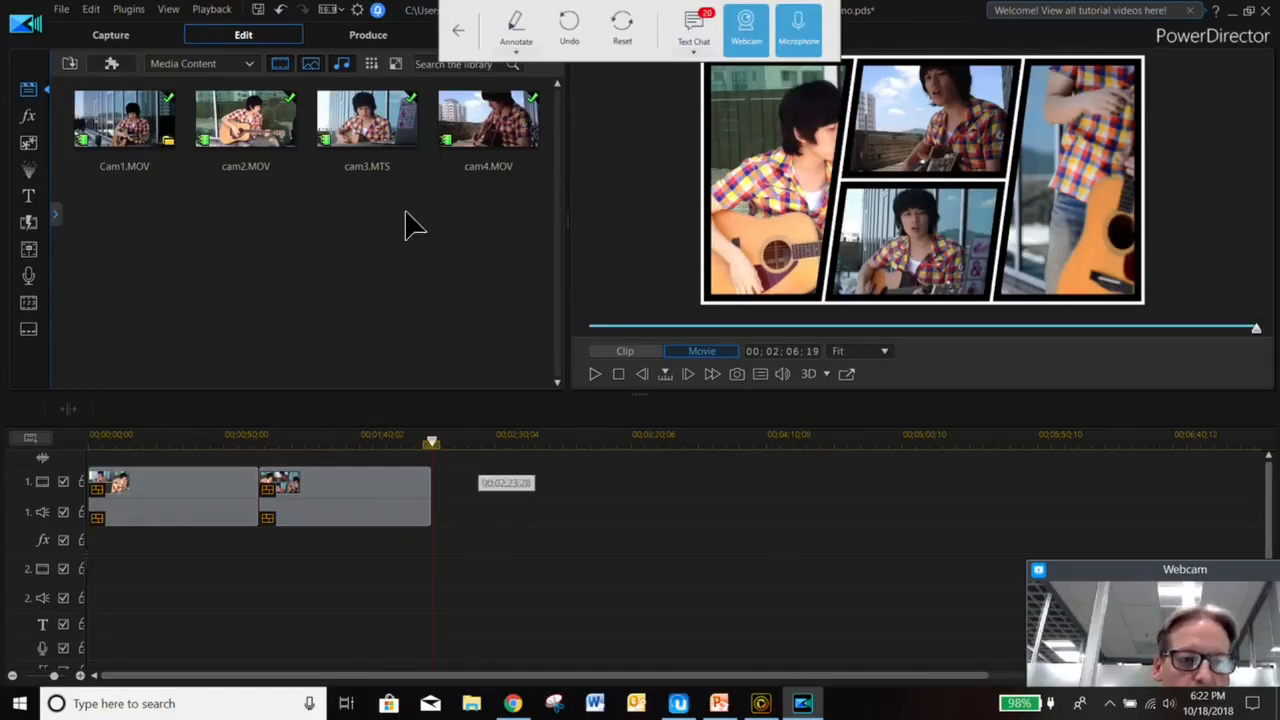
- Reopen MultiCam Designer and import all four camera clips from the media library
left_click(111, 63)
left_click(127, 83)
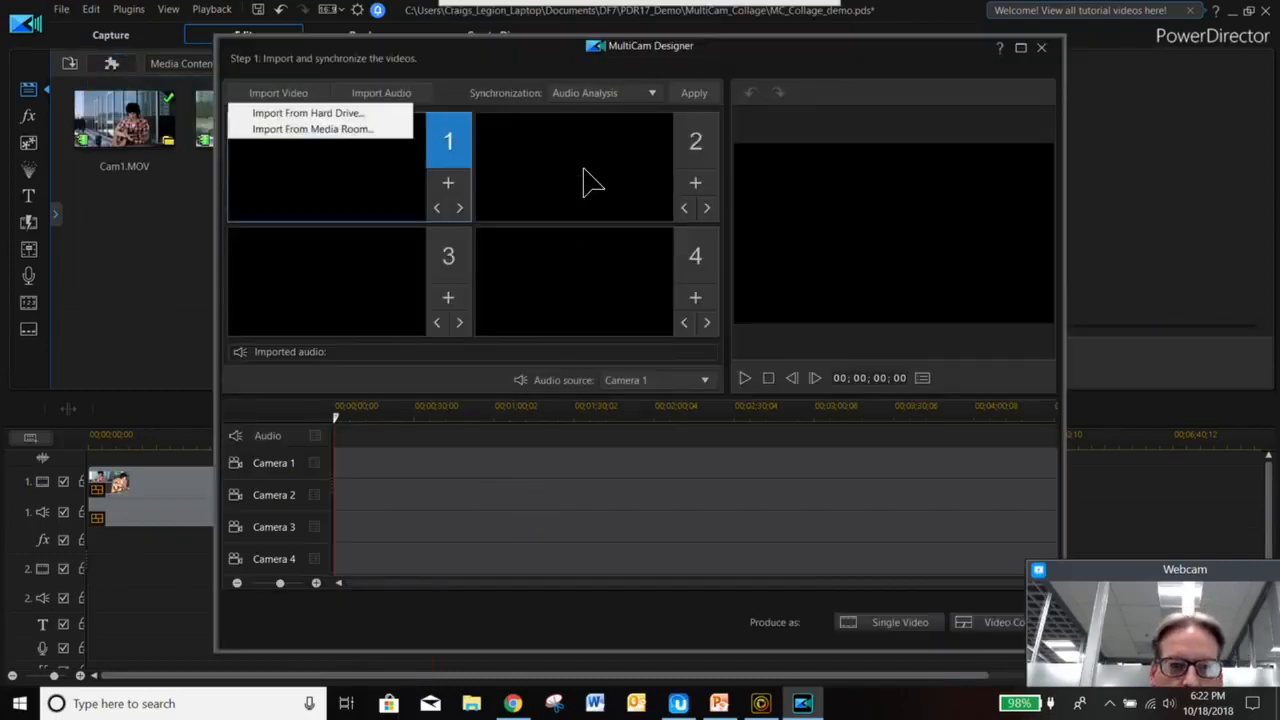
left_click(292, 130)
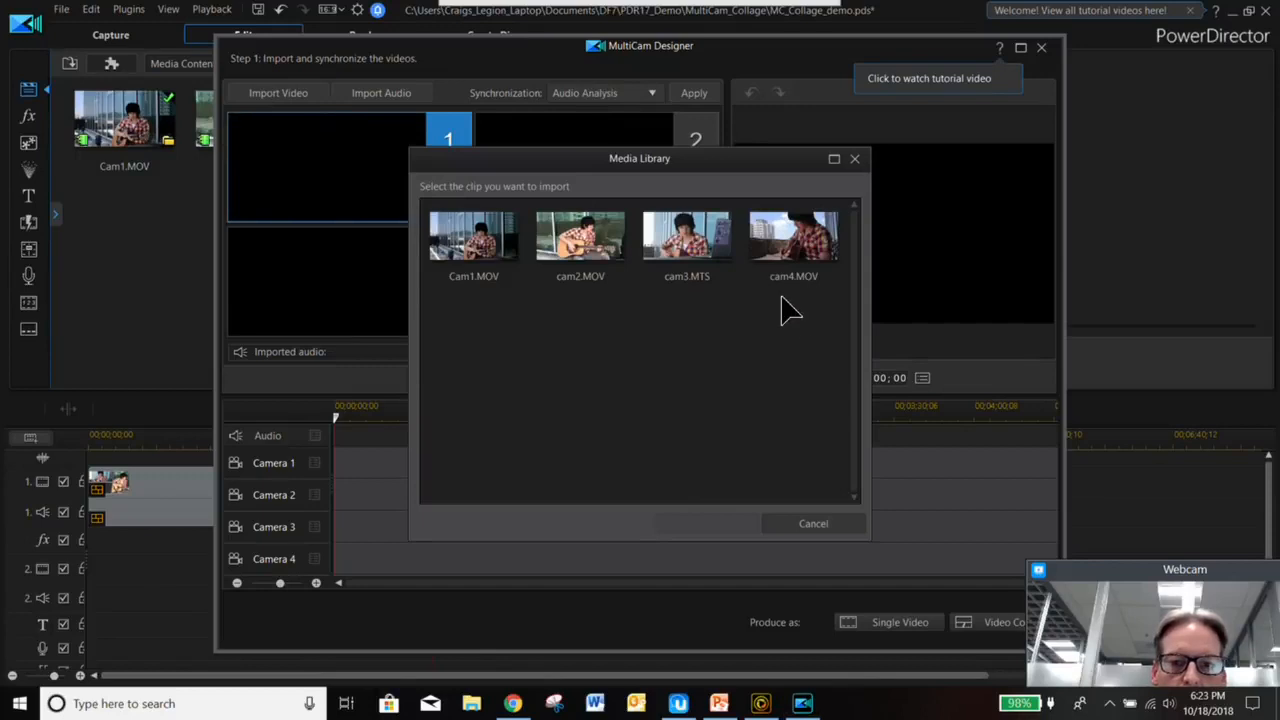
key("ctrl+a")
left_click(751, 527)
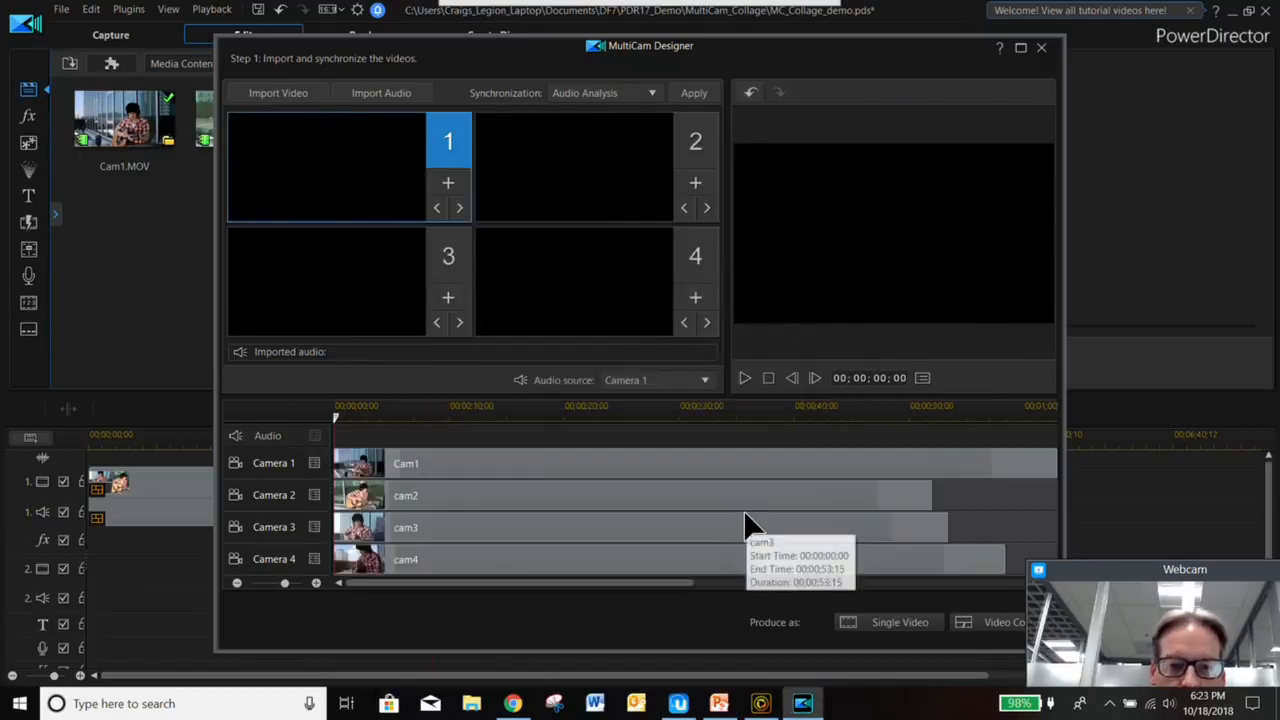
- Synchronize the clips by Audio Analysis and choose to produce them as a single video, with the playhead at the start
left_click(697, 93)
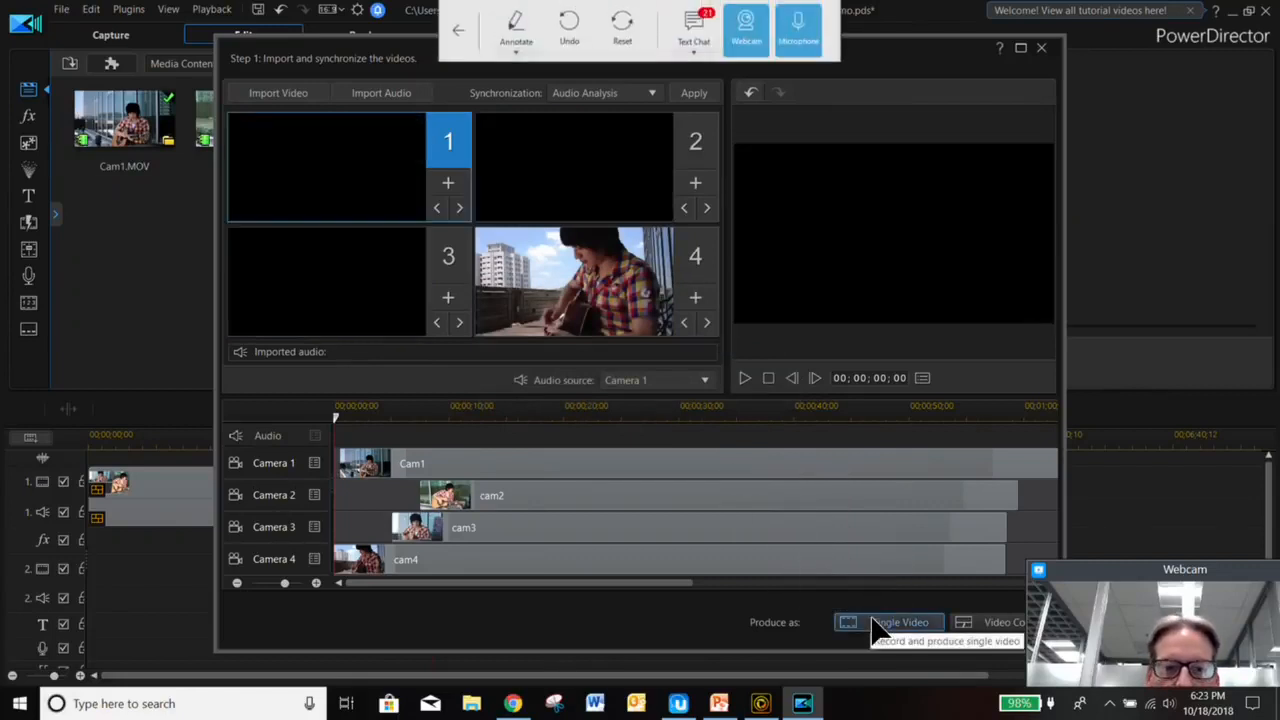
left_click(873, 622)
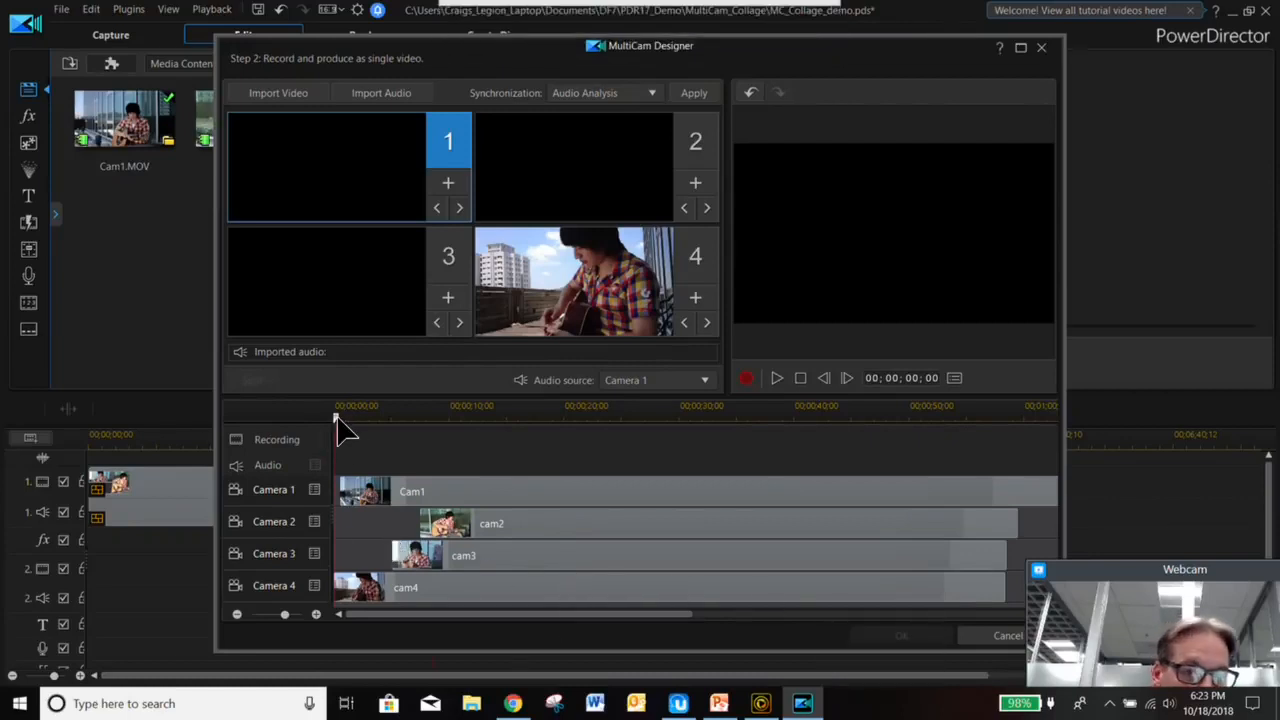
left_click_drag(383, 421, 337, 427)
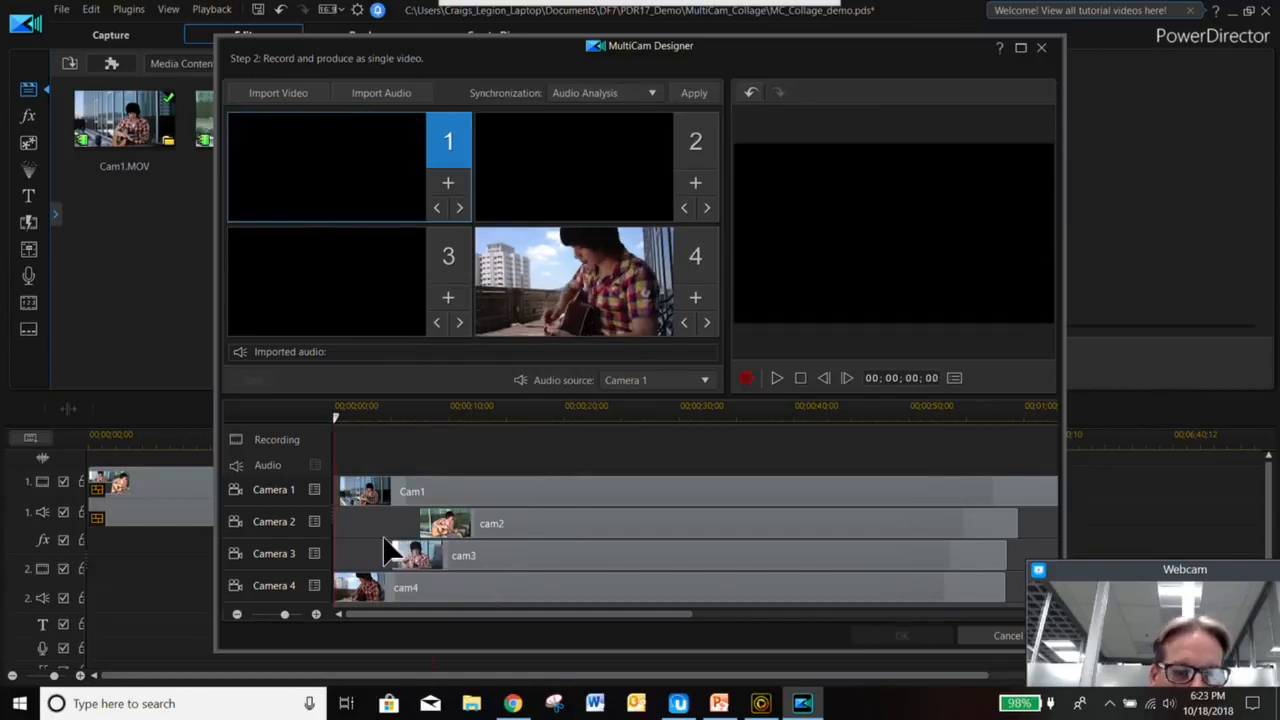
- Record a single video starting on camera 4 and switching to cameras 3, 2, 1, 4 and 2, and insert it into the timeline
left_click(600, 315)
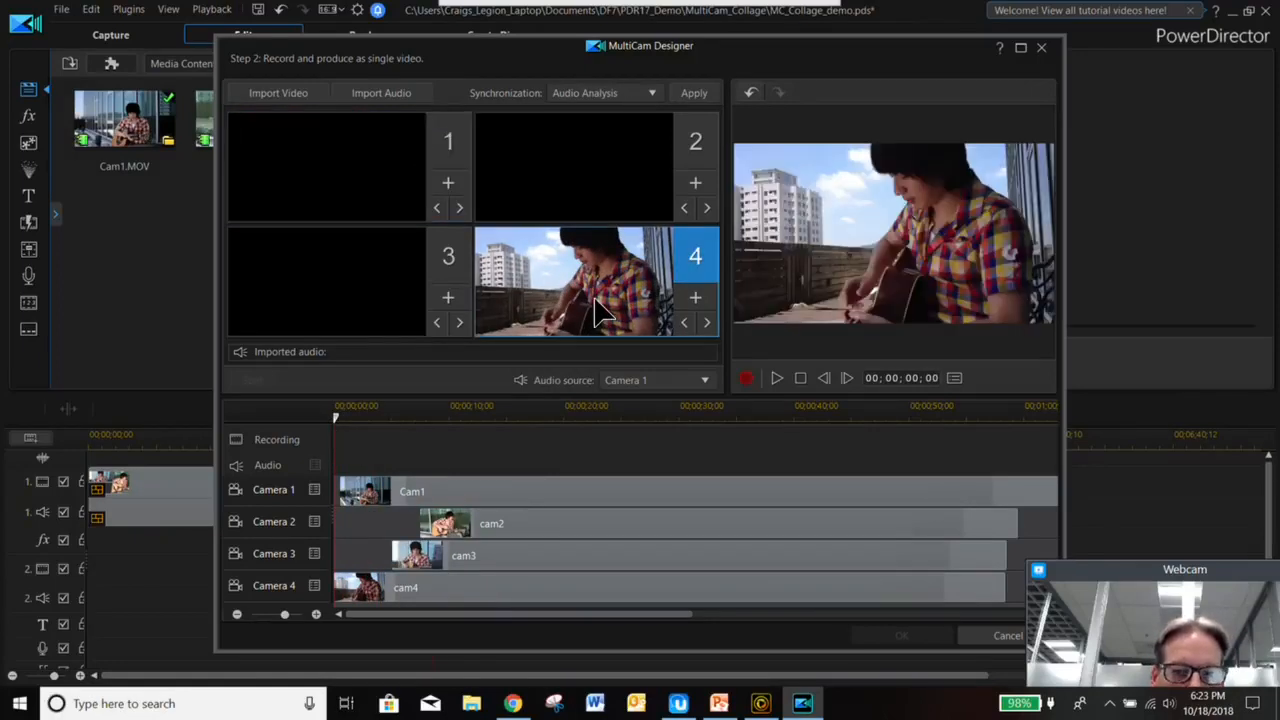
left_click(748, 378)
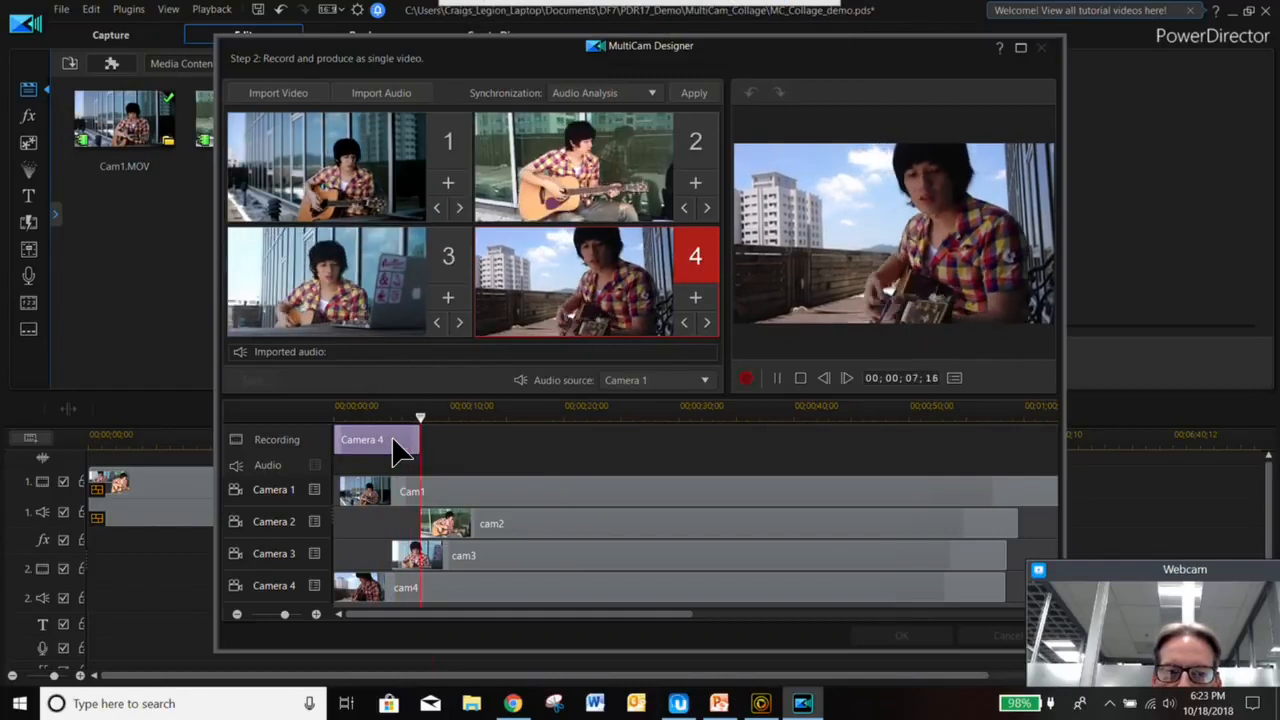
left_click(380, 322)
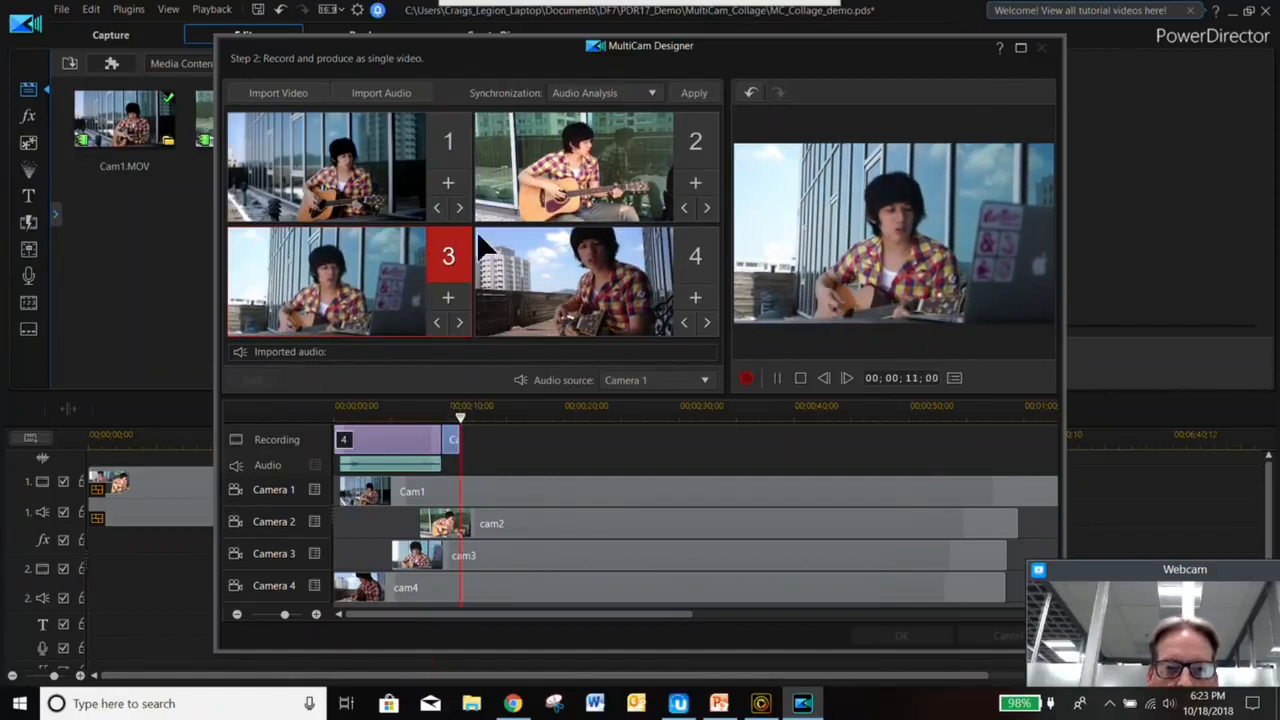
left_click(600, 160)
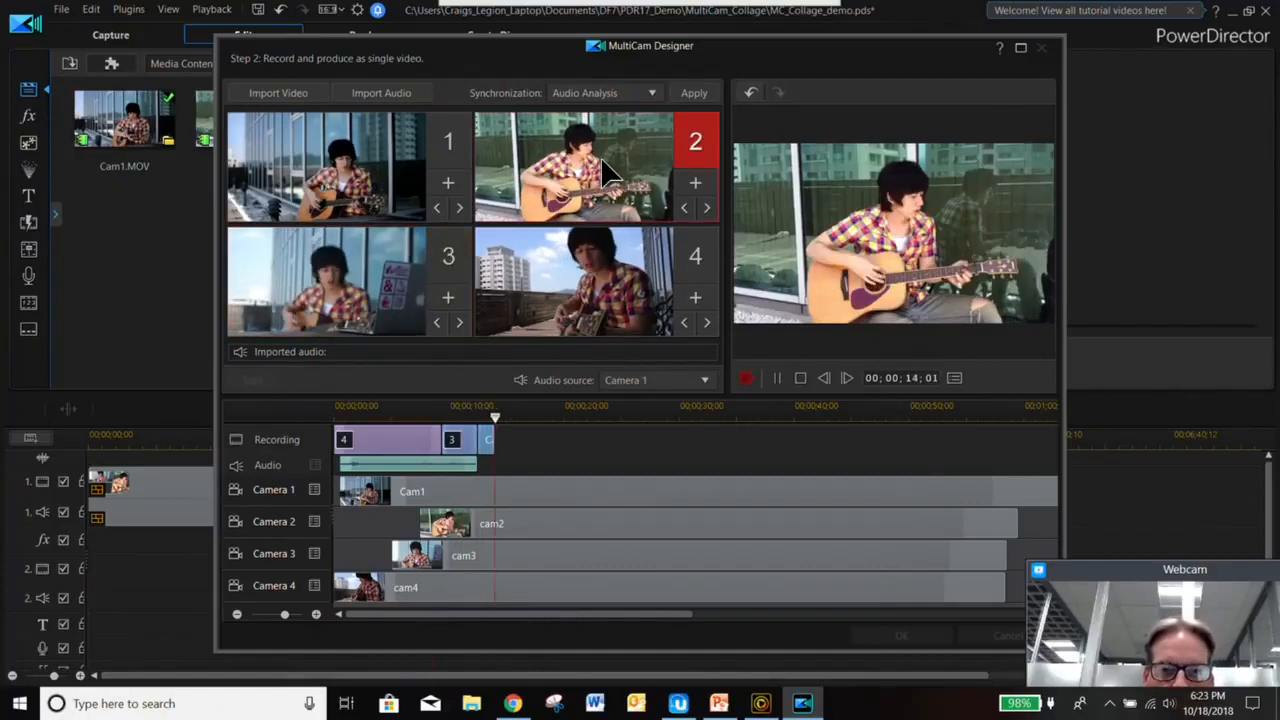
left_click(368, 188)
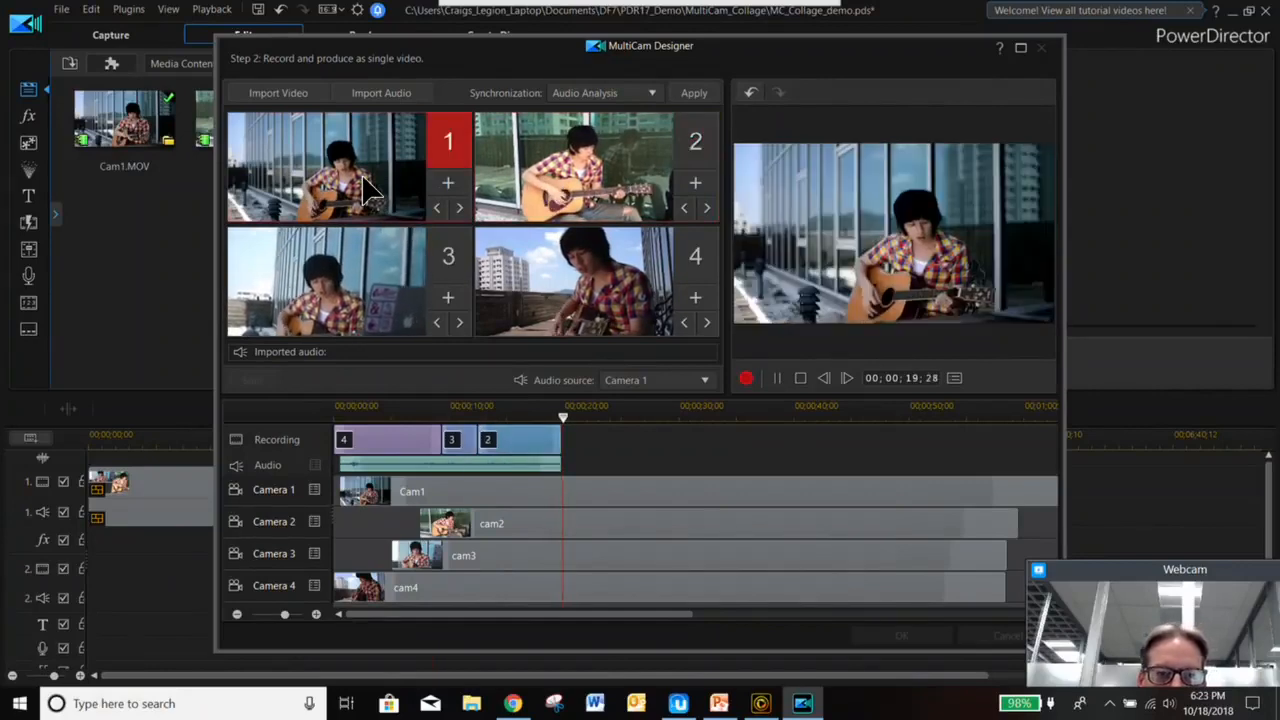
left_click(539, 258)
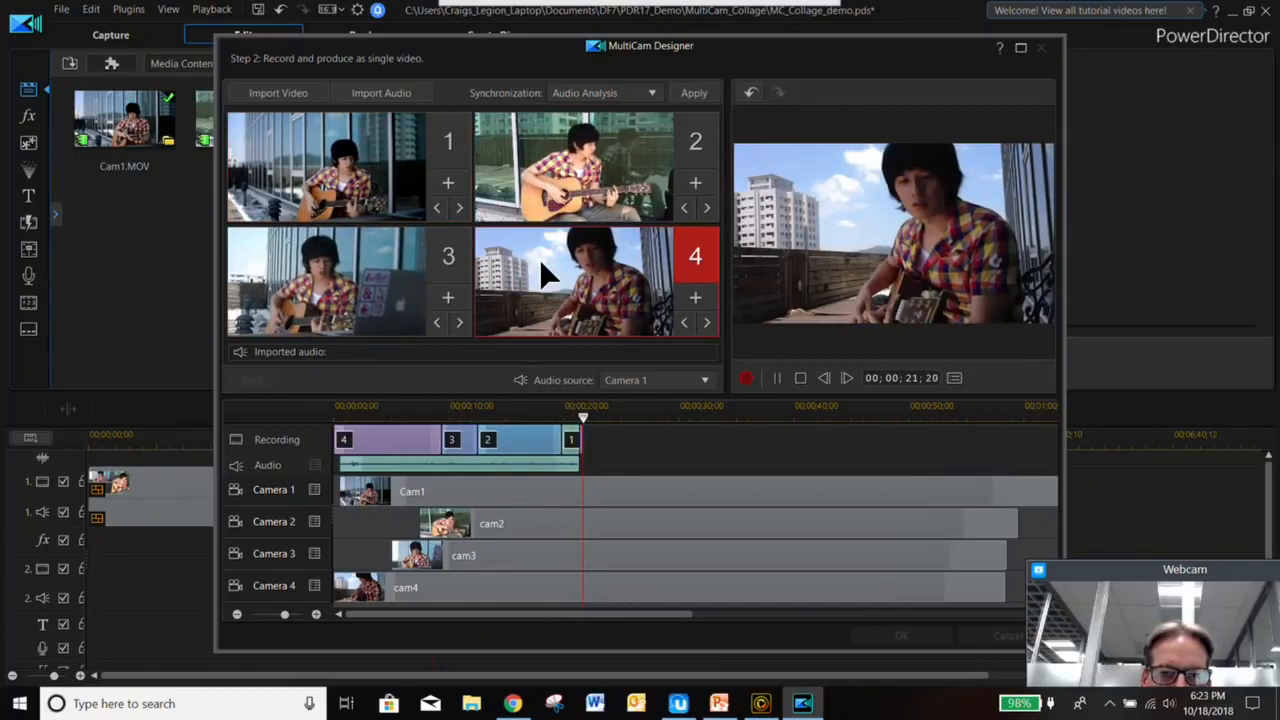
left_click(570, 197)
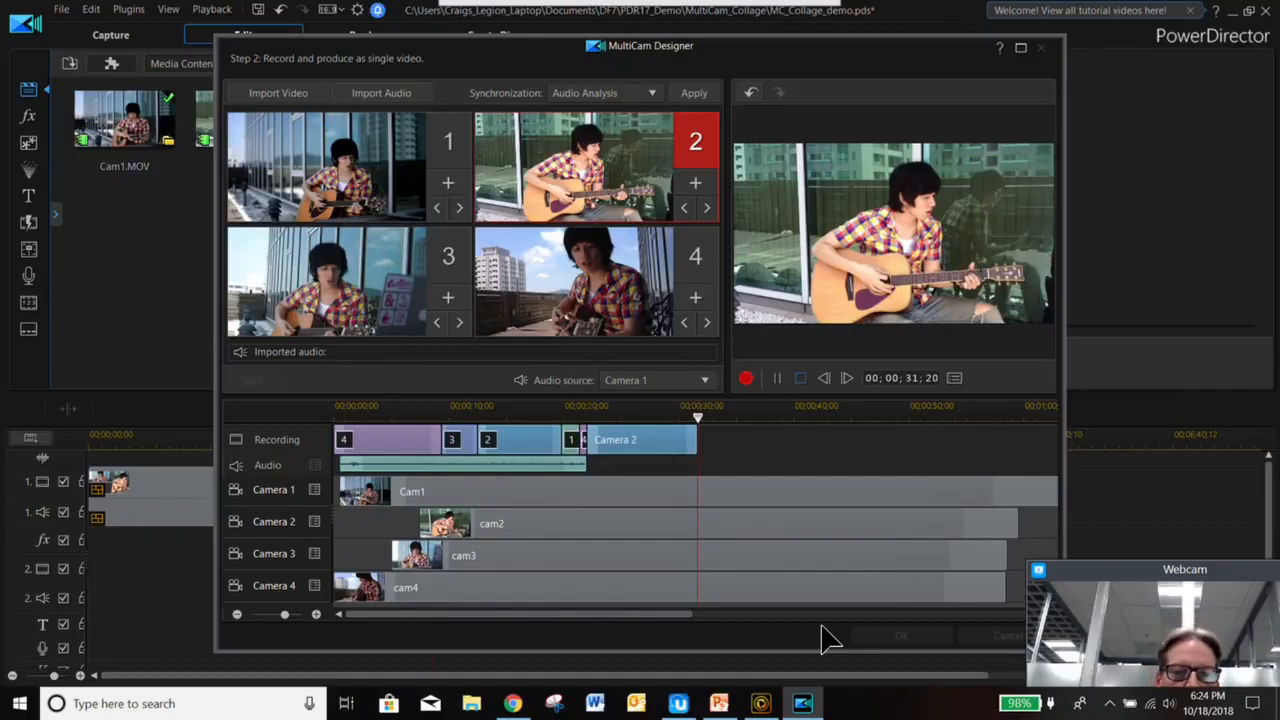
key("space")
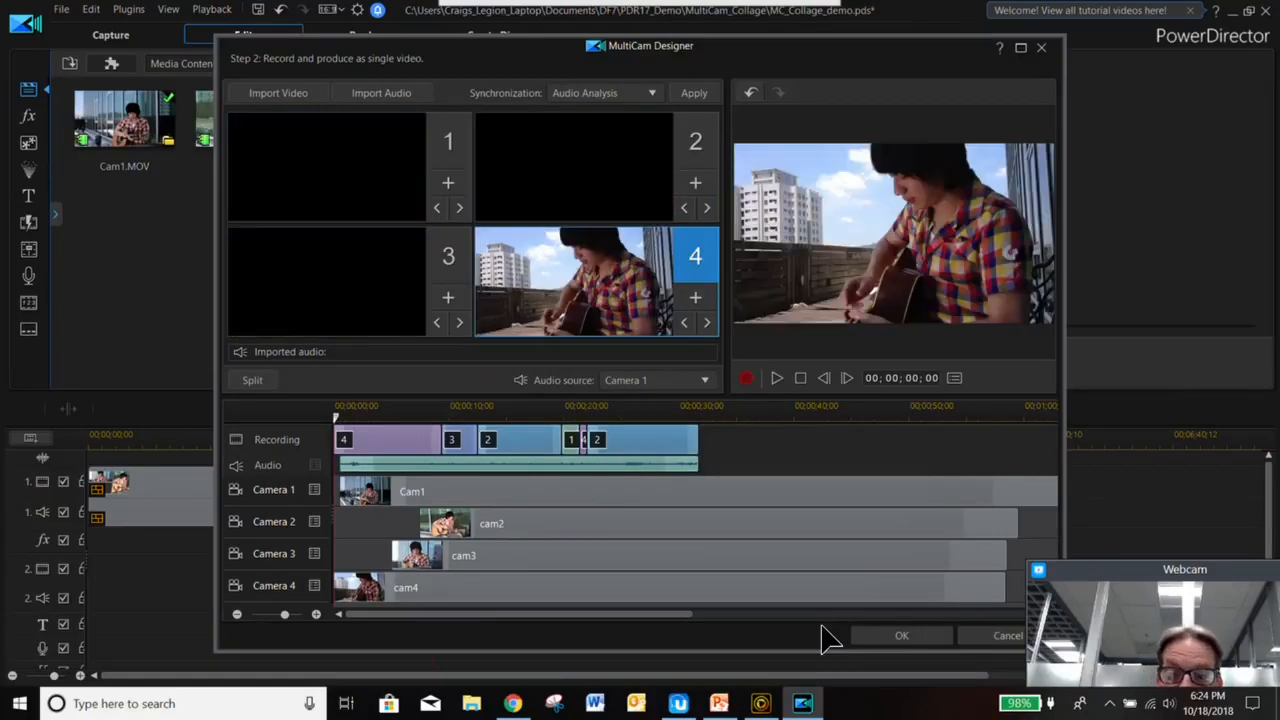
left_click(886, 643)
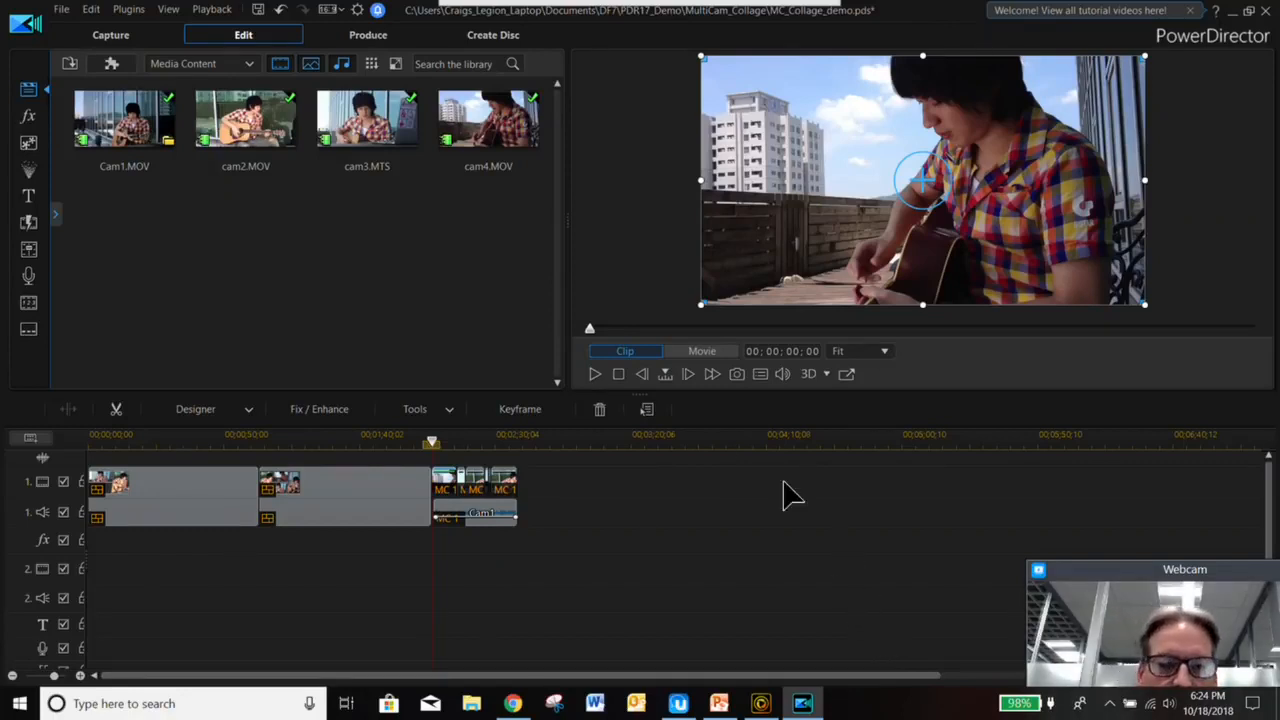
- Open the project Text-fx-all.pds from the TextEffect folder without saving the current project or merging the media libraries
left_click(60, 9)
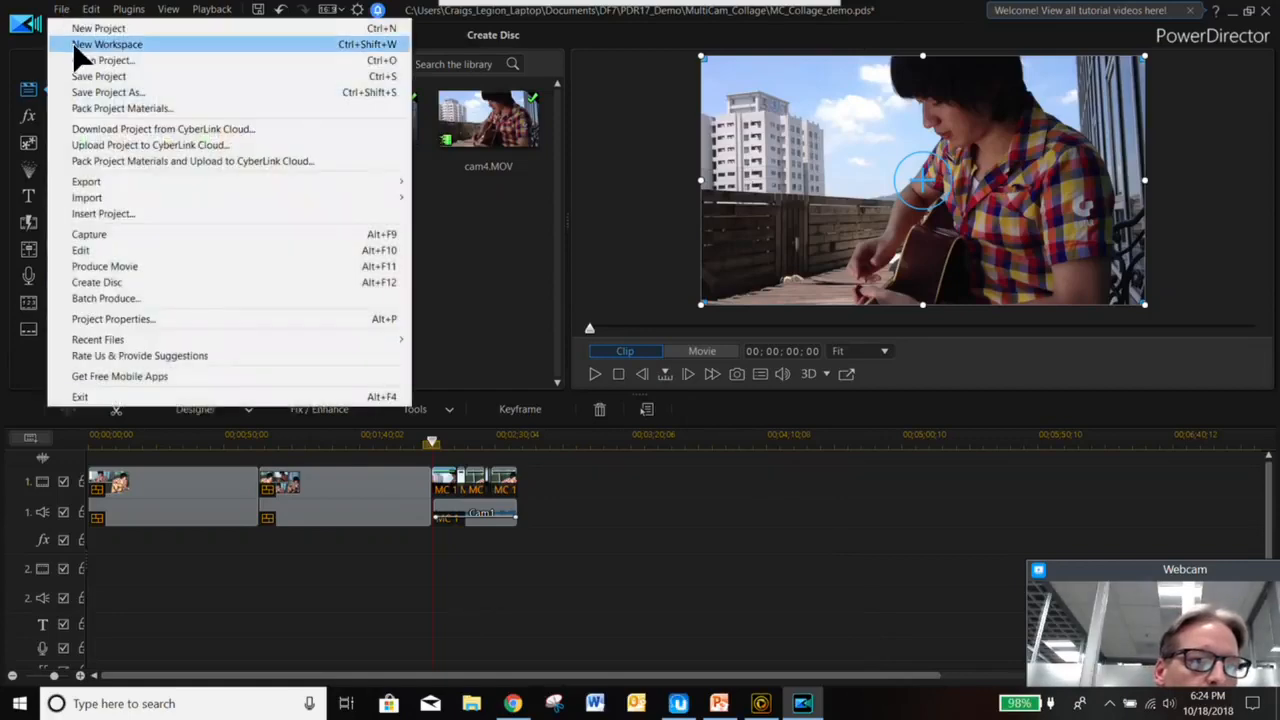
left_click(62, 60)
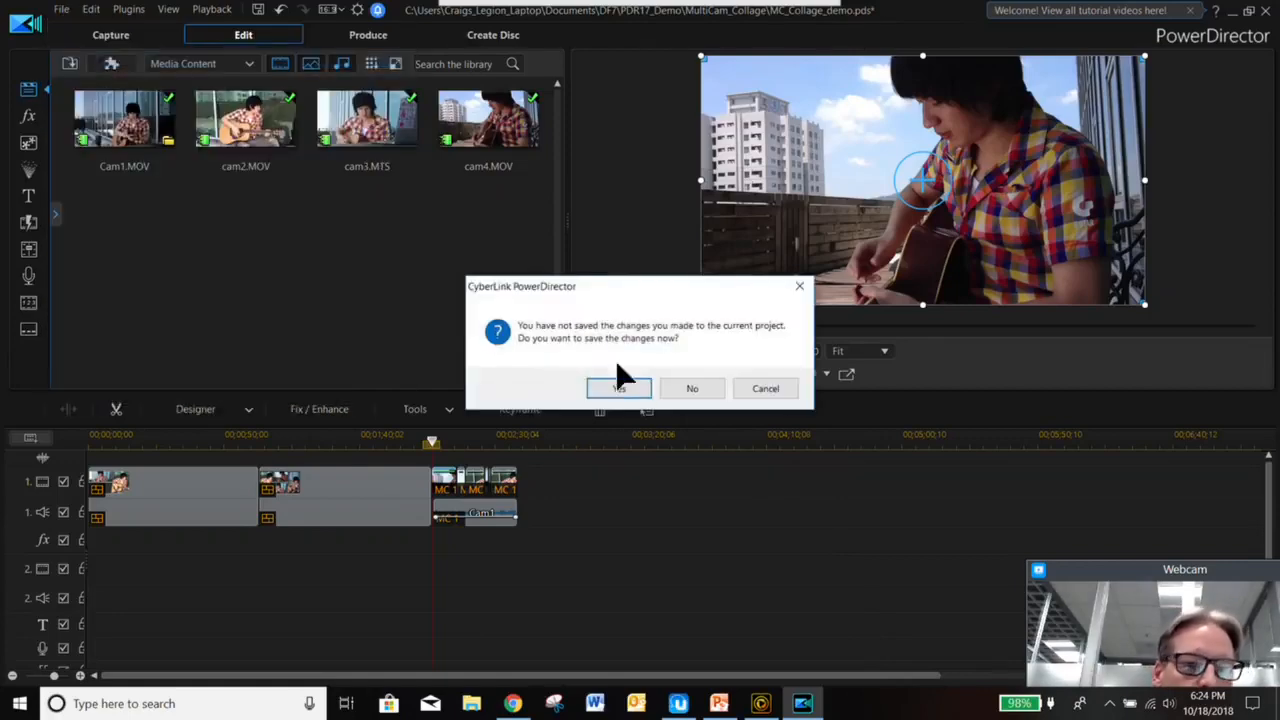
left_click(690, 389)
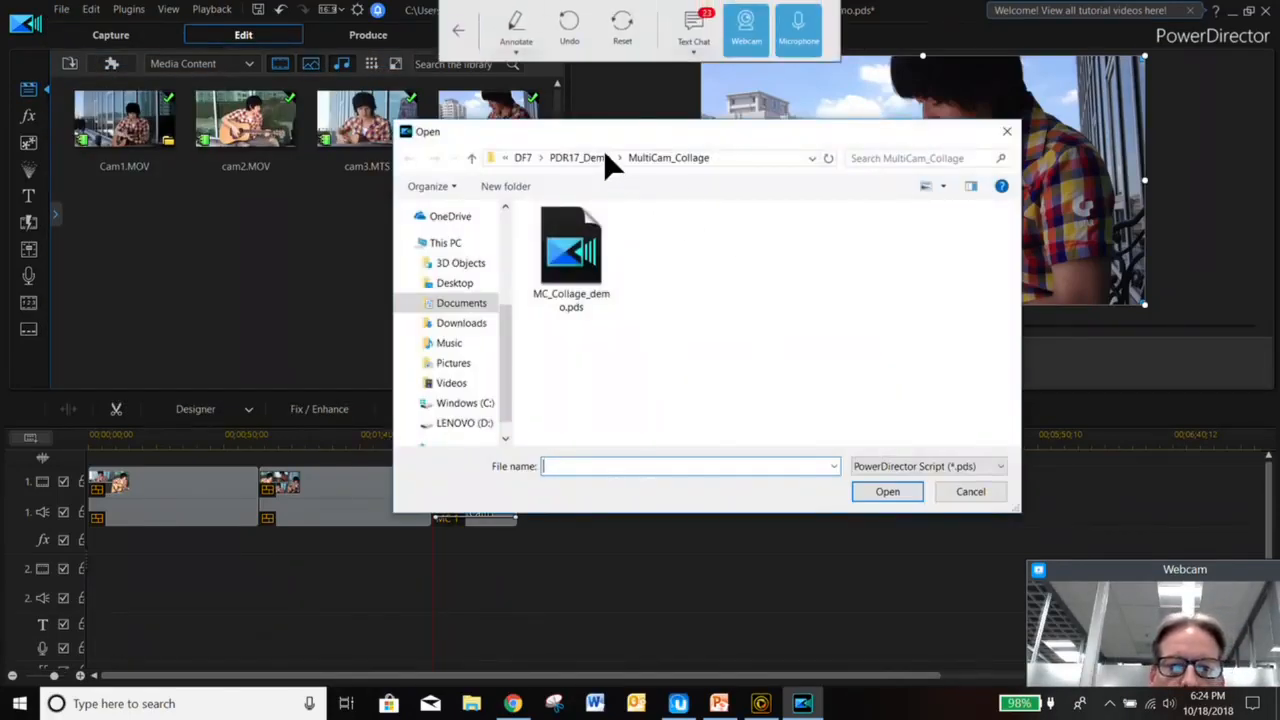
left_click(603, 157)
double_click(597, 306)
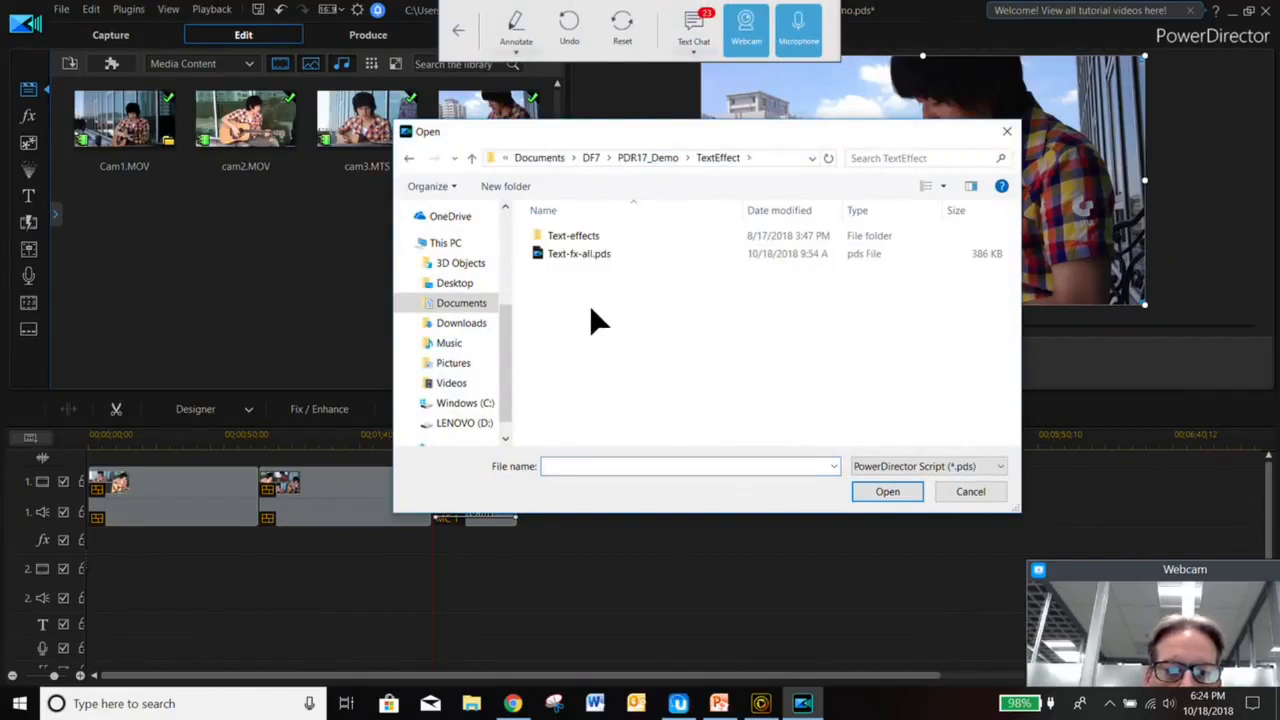
double_click(584, 255)
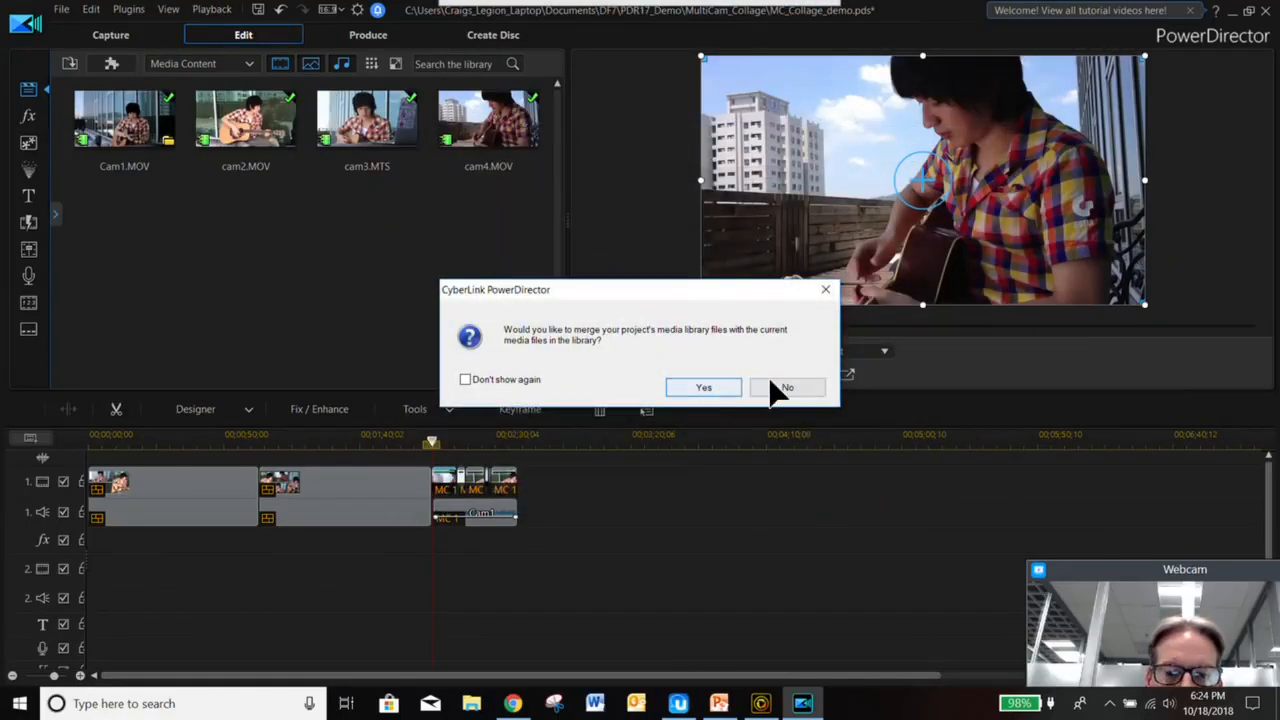
left_click(760, 386)
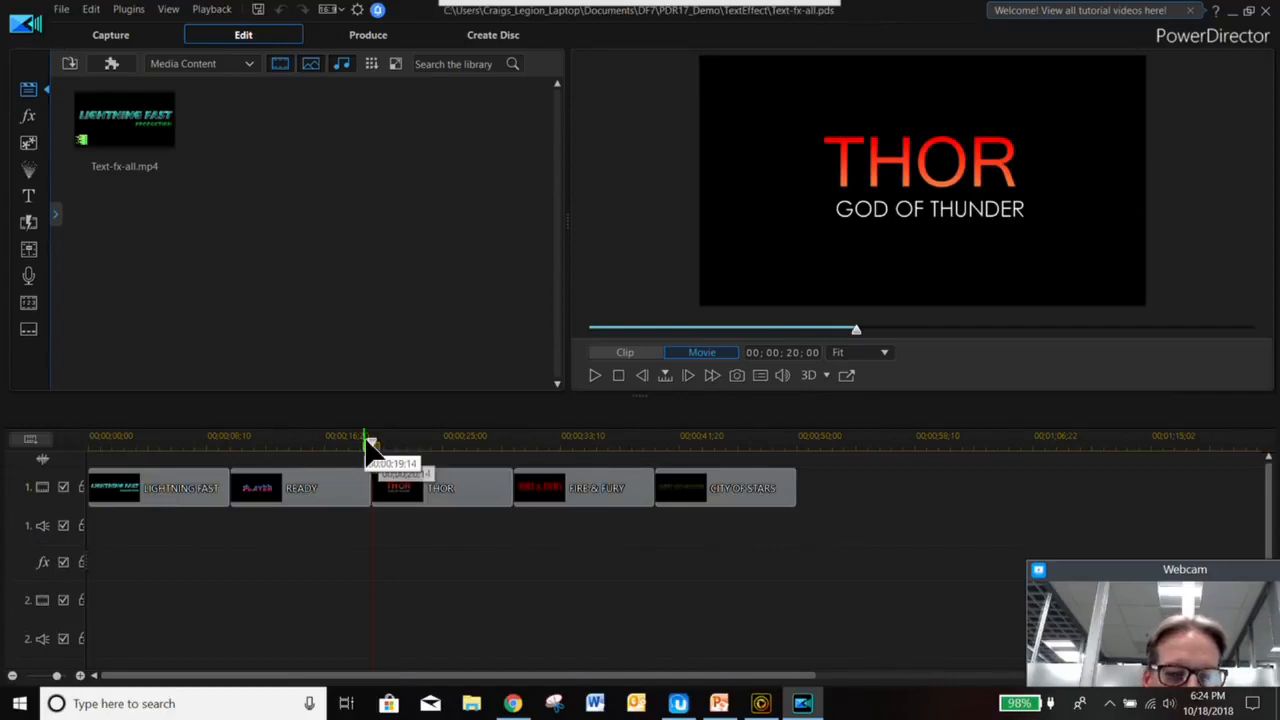
- Play back the LIGHTNING FAST, READY and THOR titles on the timeline, and stop the preview
left_click_drag(370, 445, 93, 462)
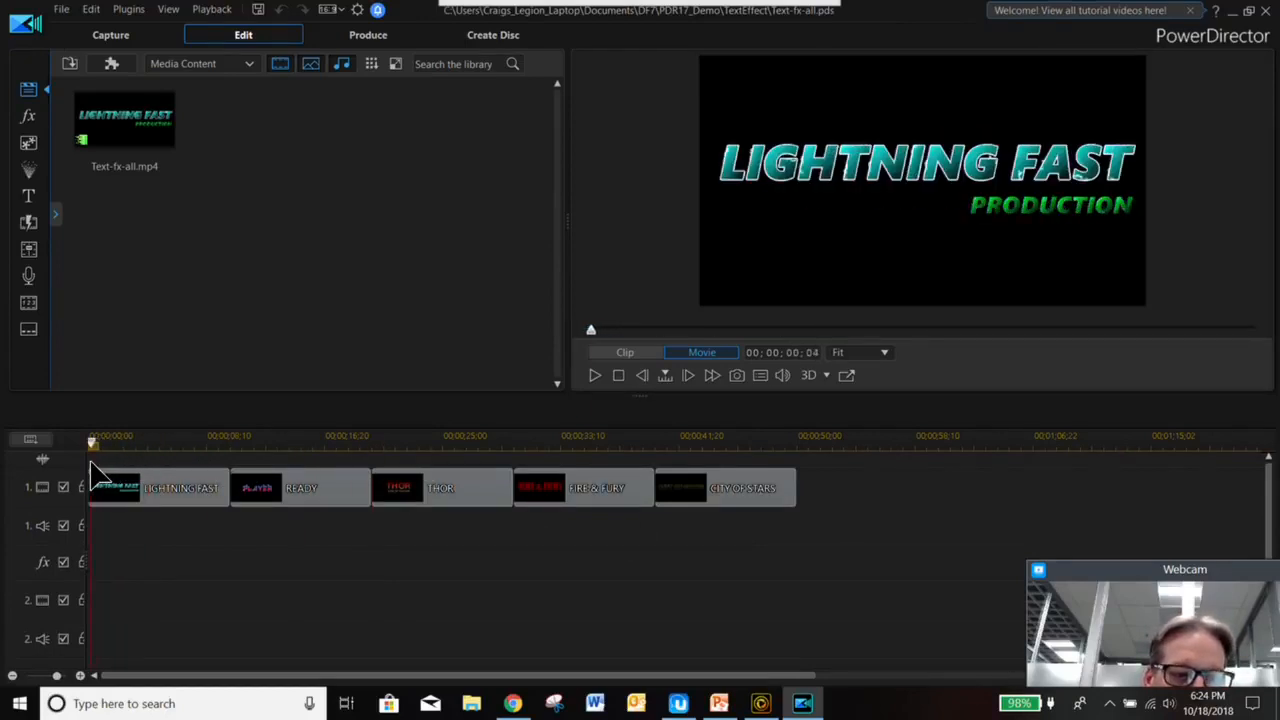
left_click(595, 378)
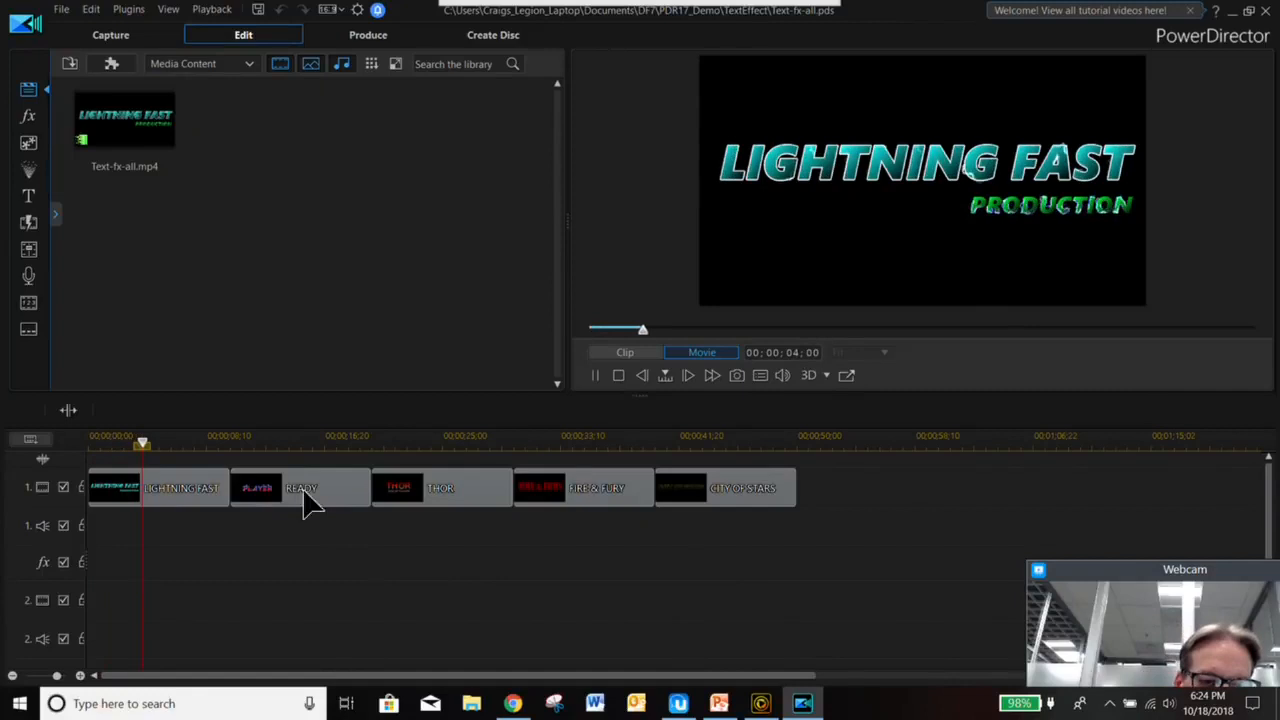
left_click(265, 445)
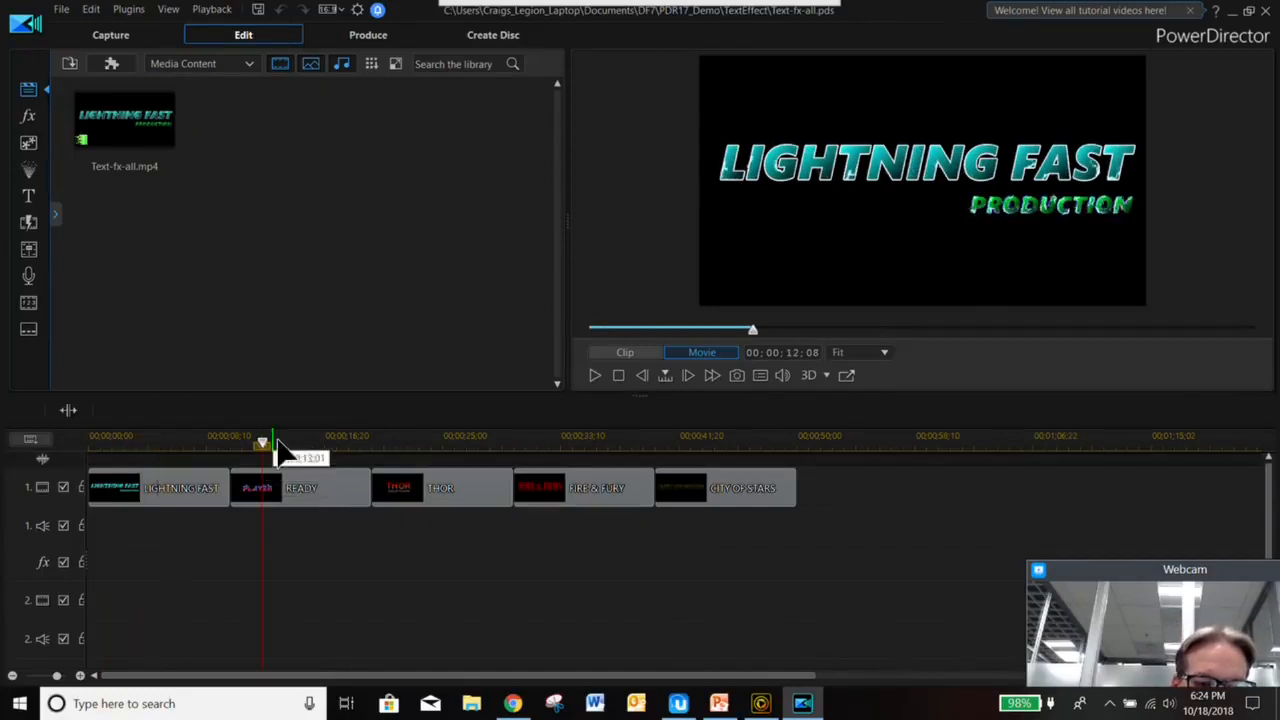
left_click(597, 378)
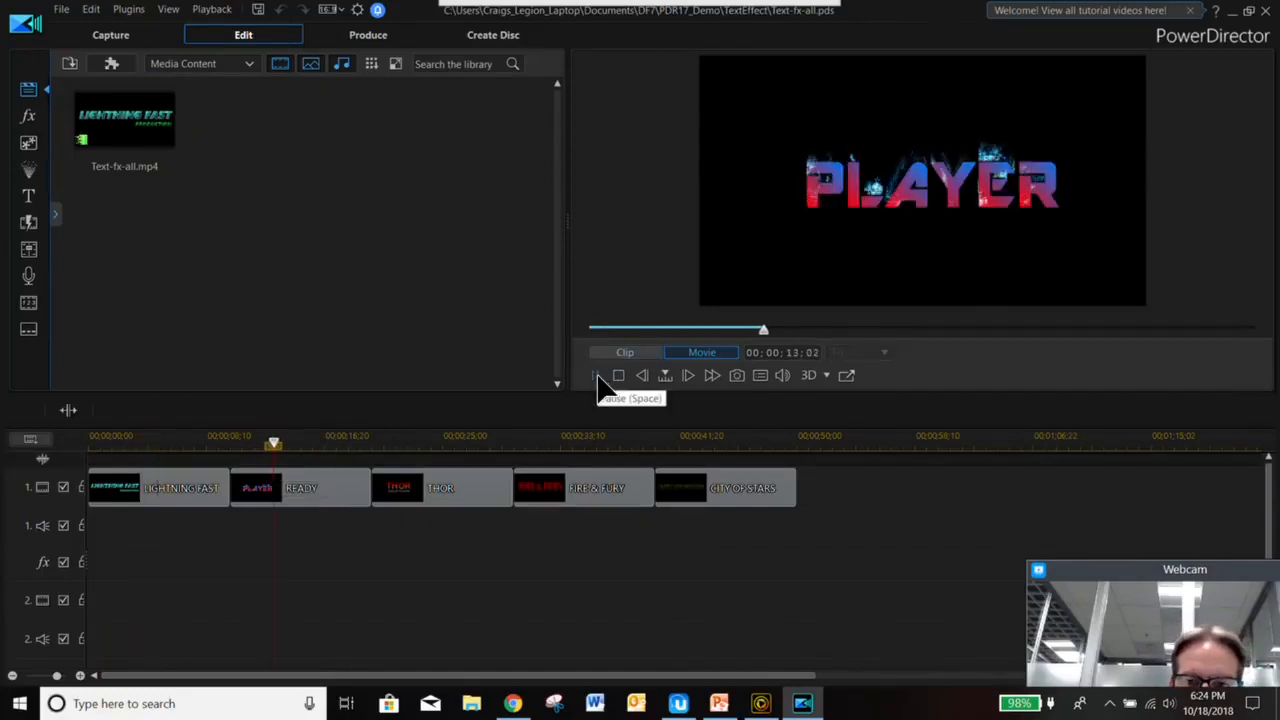
left_click(413, 444)
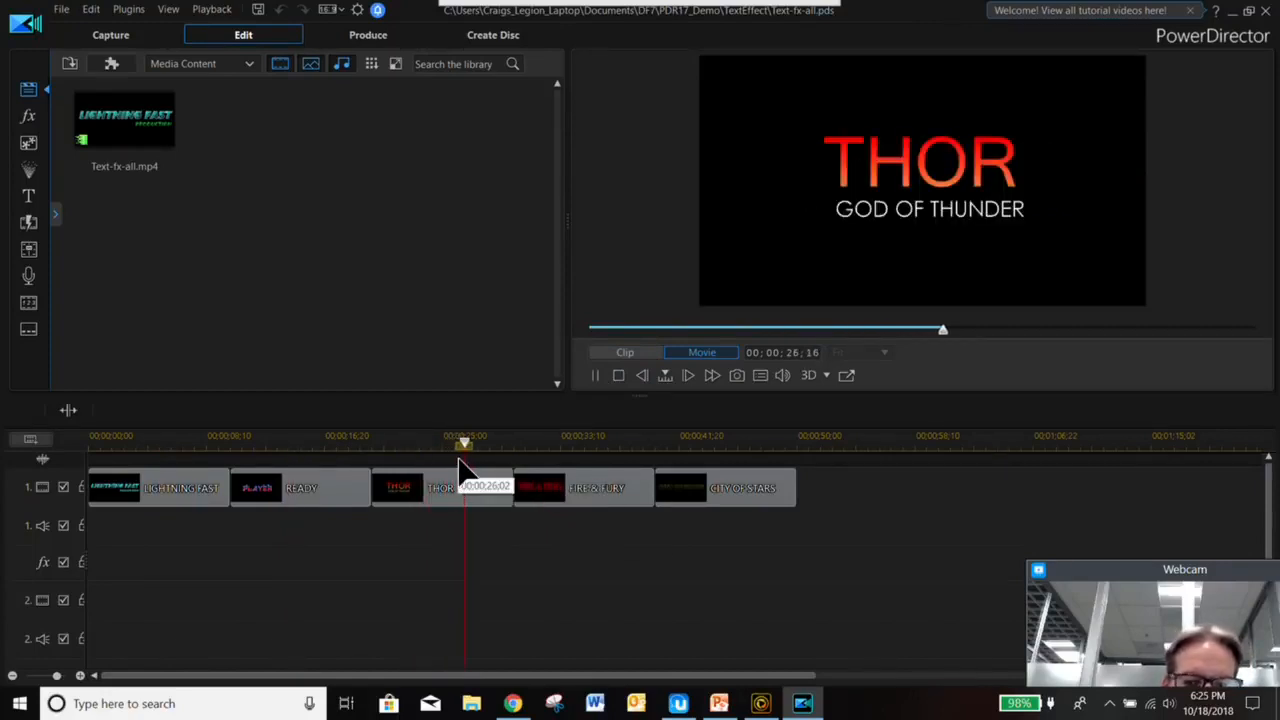
left_click(621, 378)
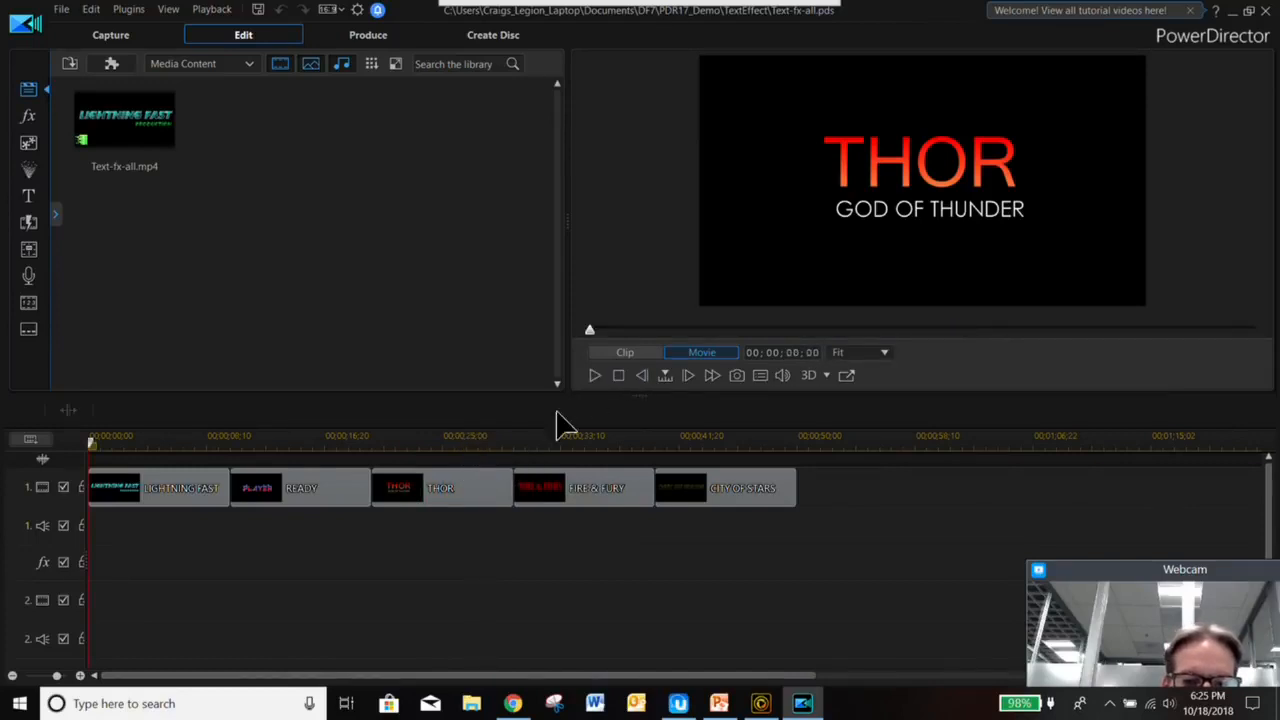
- Open the THOR title in Title Designer and apply the Lightning special effect to the GOD OF THUNDER text
left_click(430, 488)
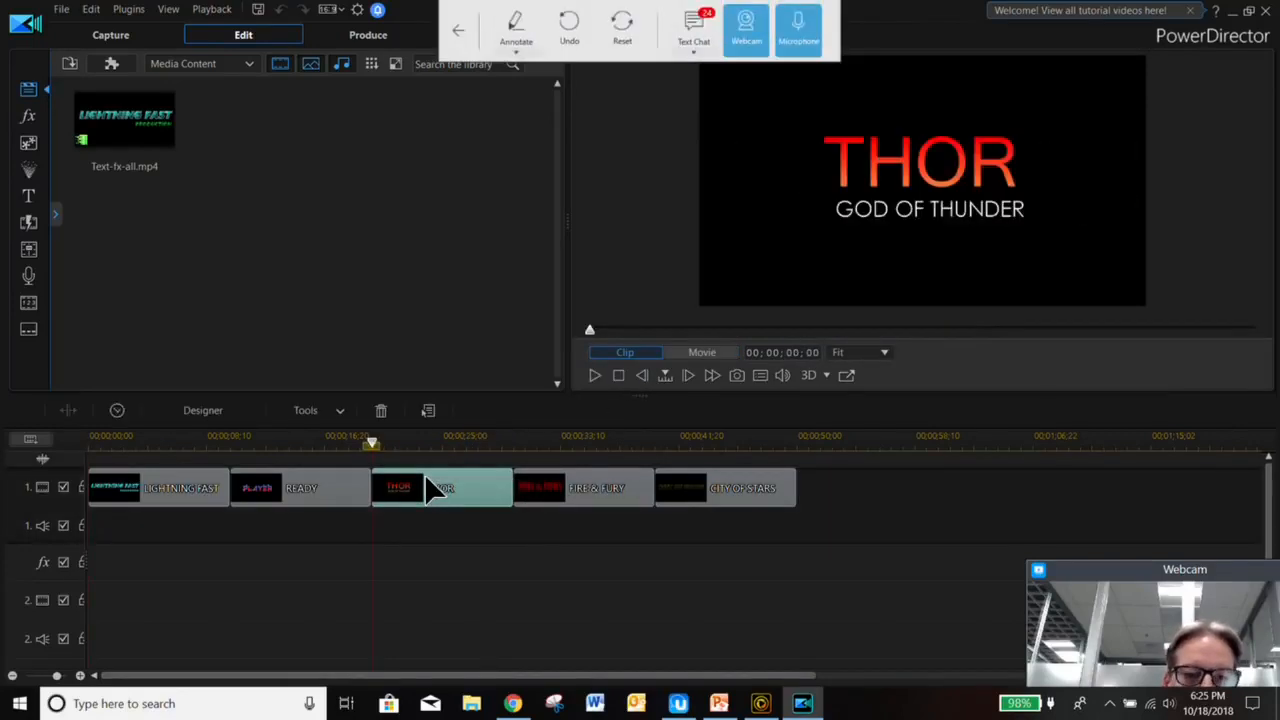
double_click(430, 488)
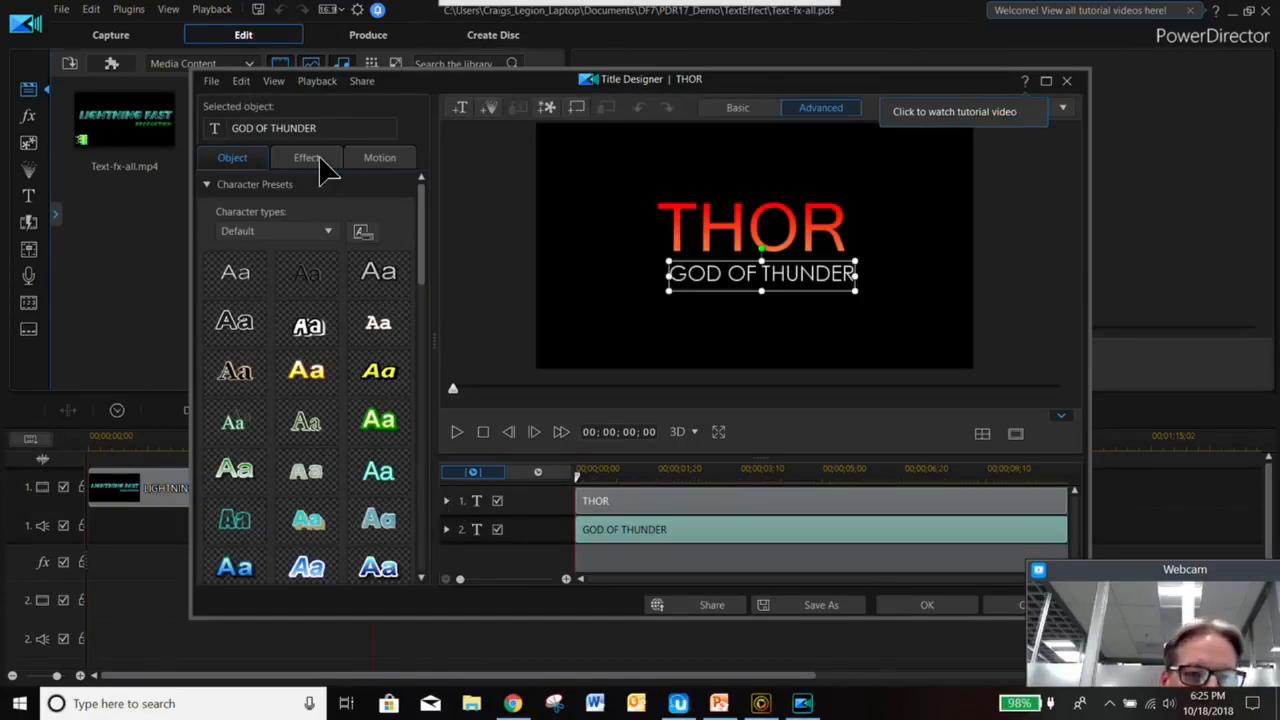
left_click(312, 162)
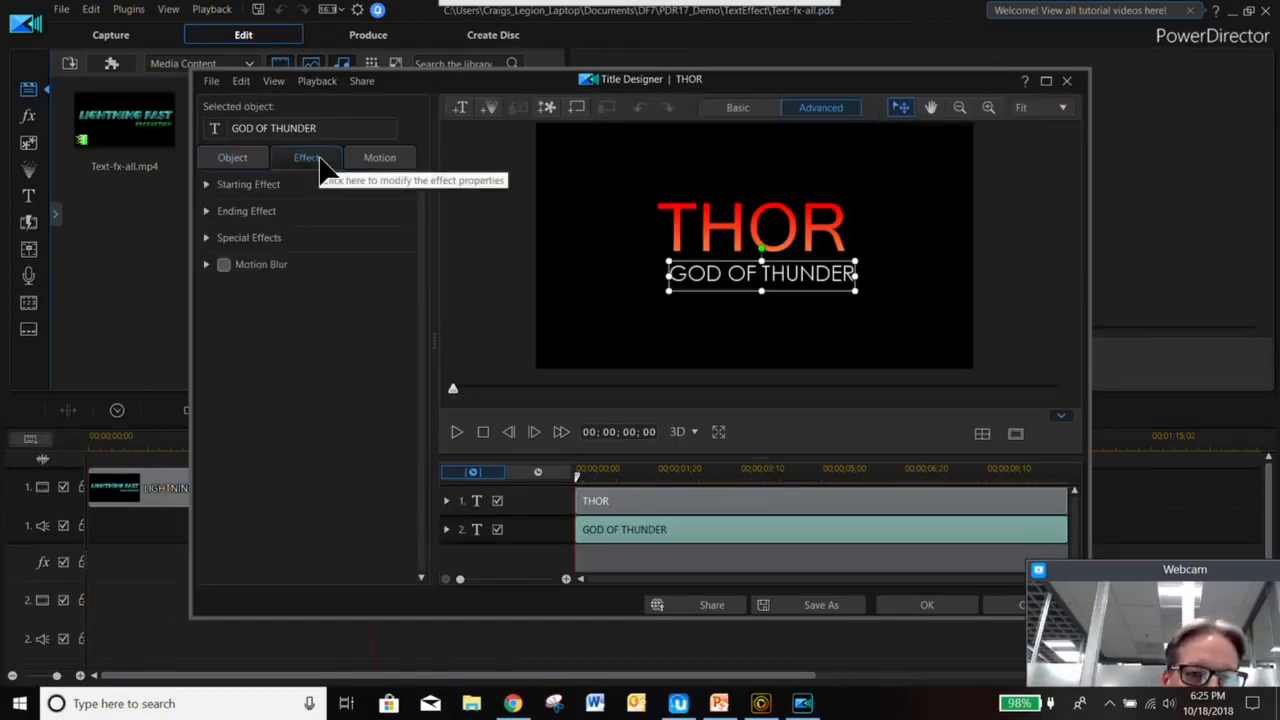
left_click(210, 240)
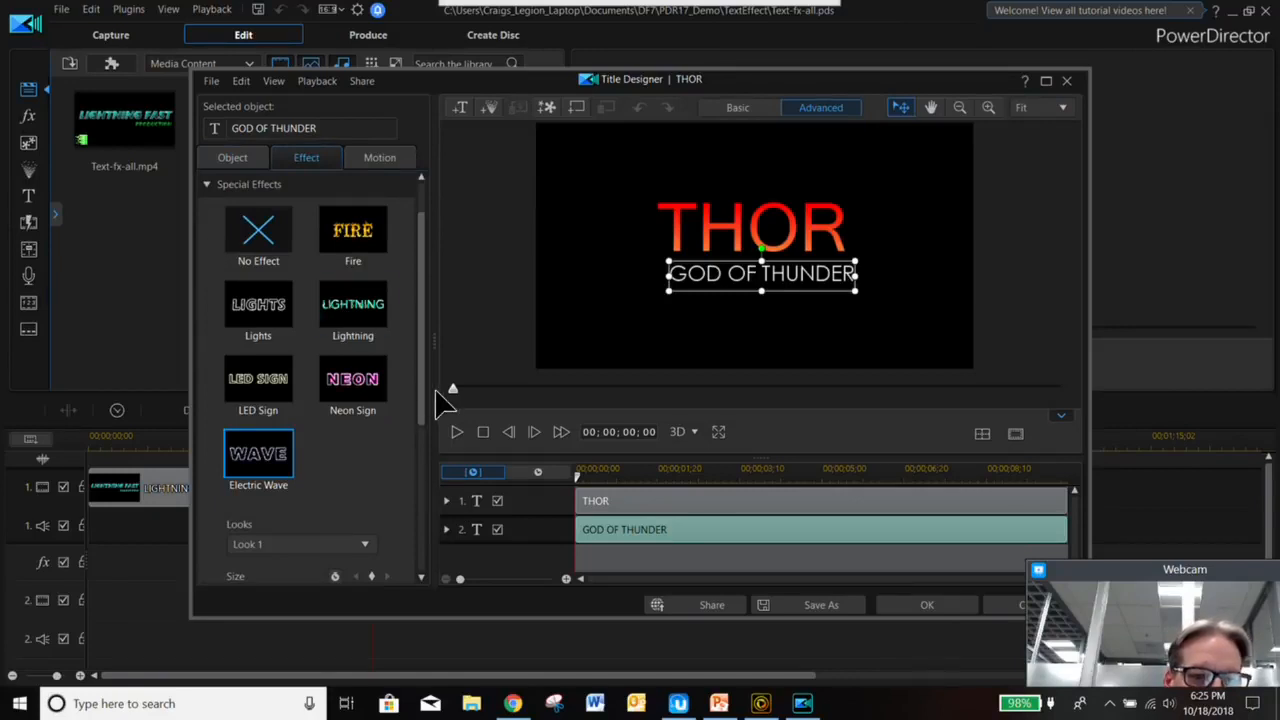
scroll(425, 405, "down", 1)
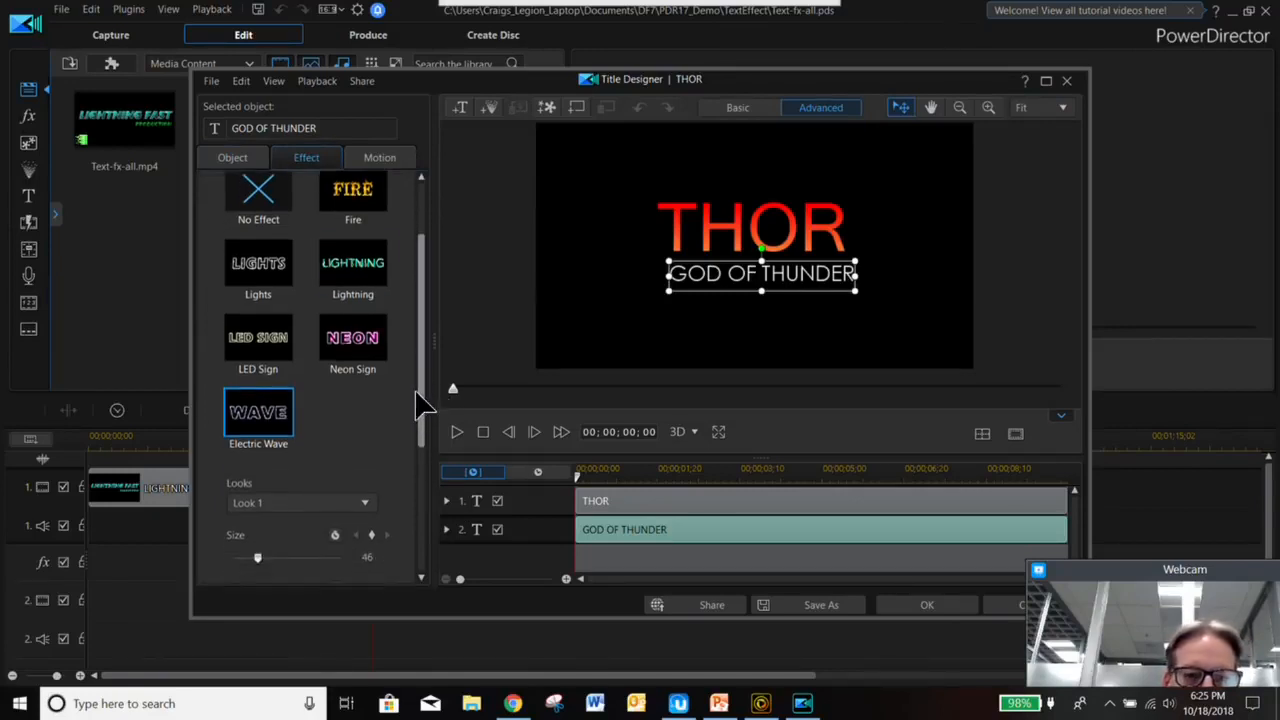
left_click(372, 278)
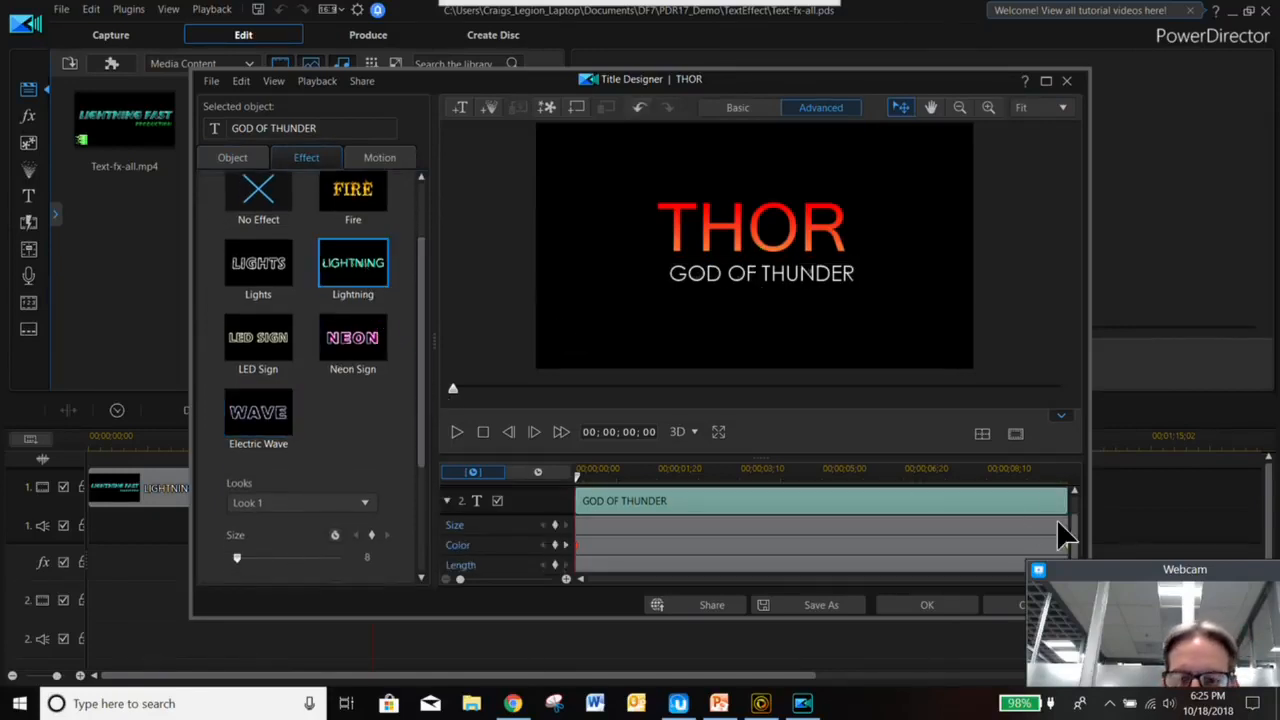
left_click(812, 500)
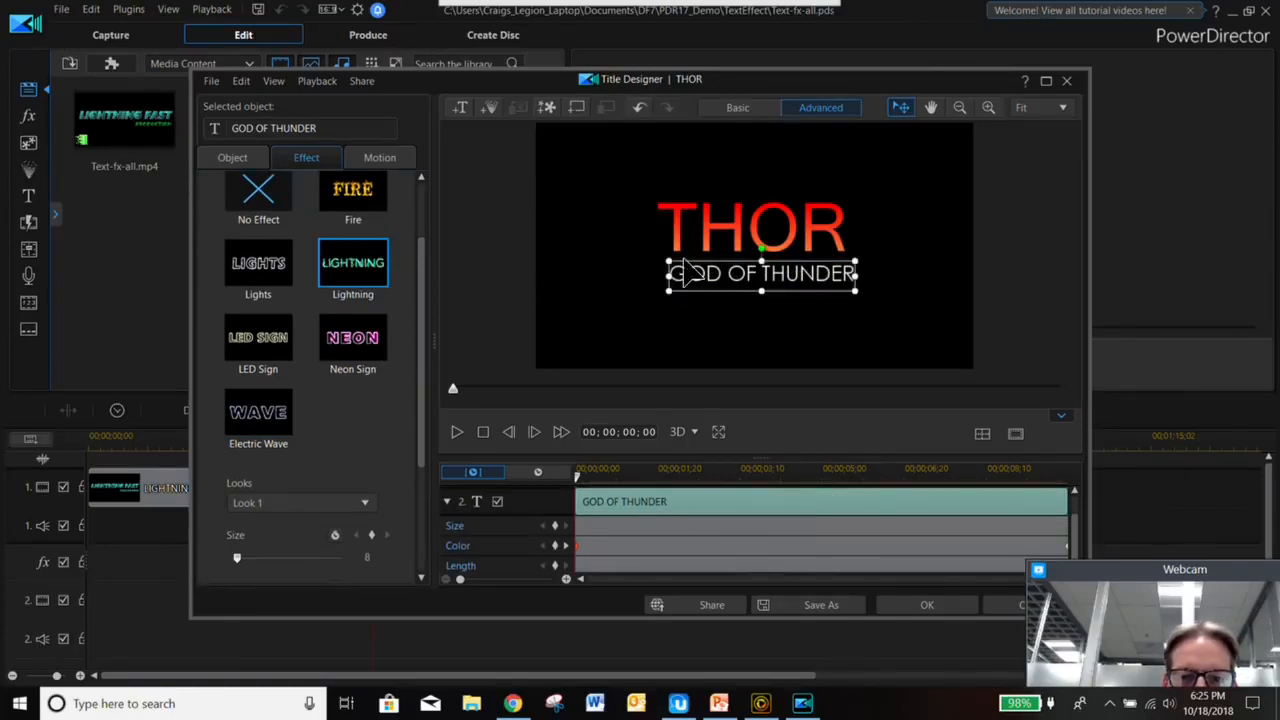
- Select the THOR text and change the look of its Electric Wave effect to Look 6
left_click_drag(1078, 555, 1074, 508)
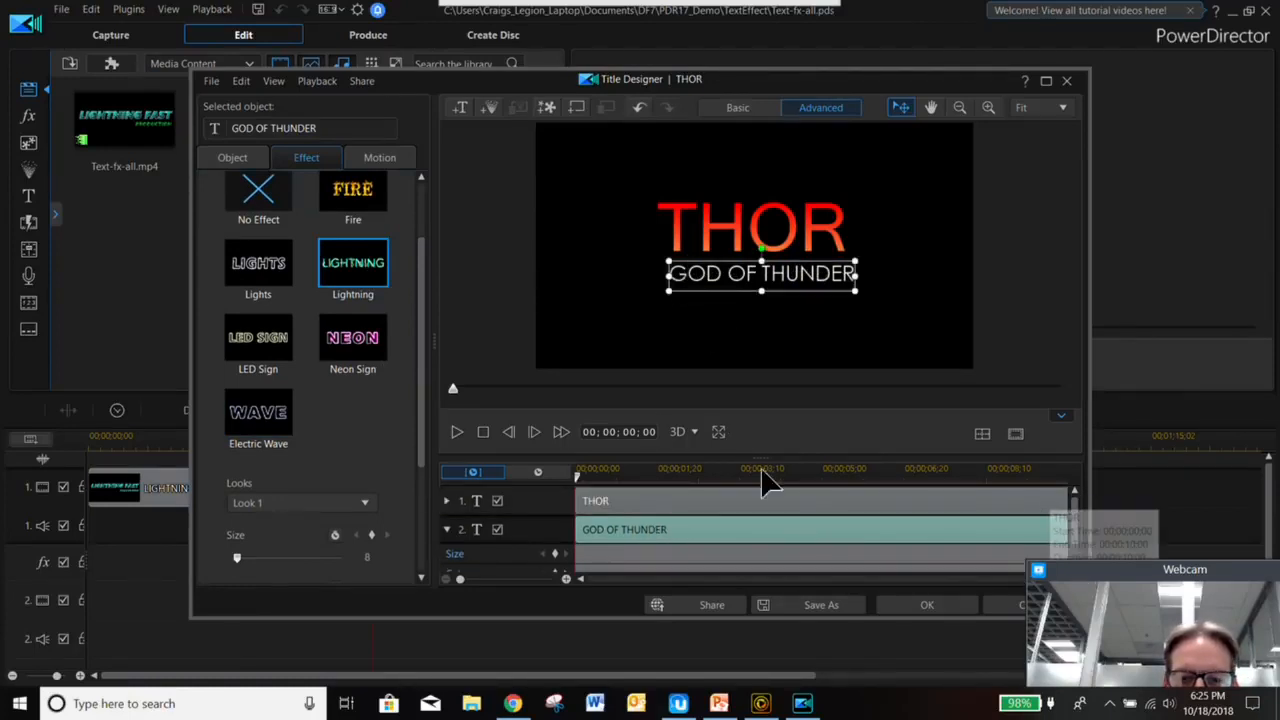
left_click(622, 500)
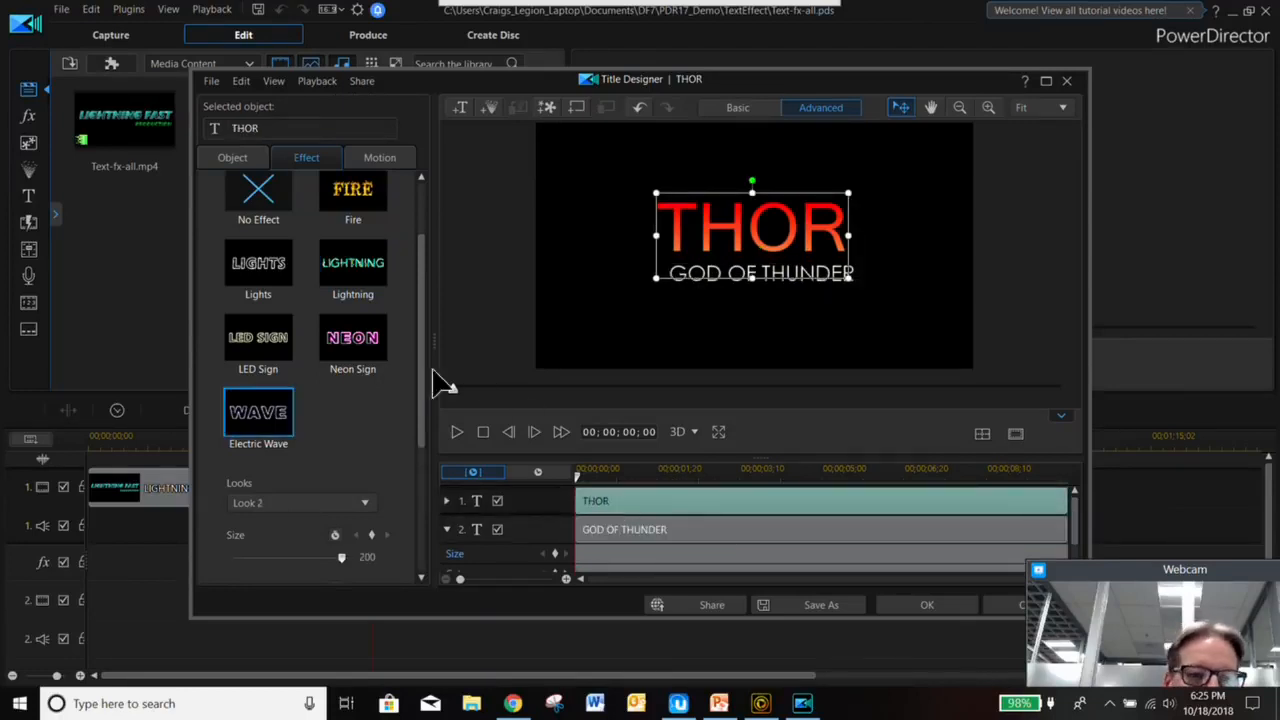
left_click_drag(421, 402, 420, 471)
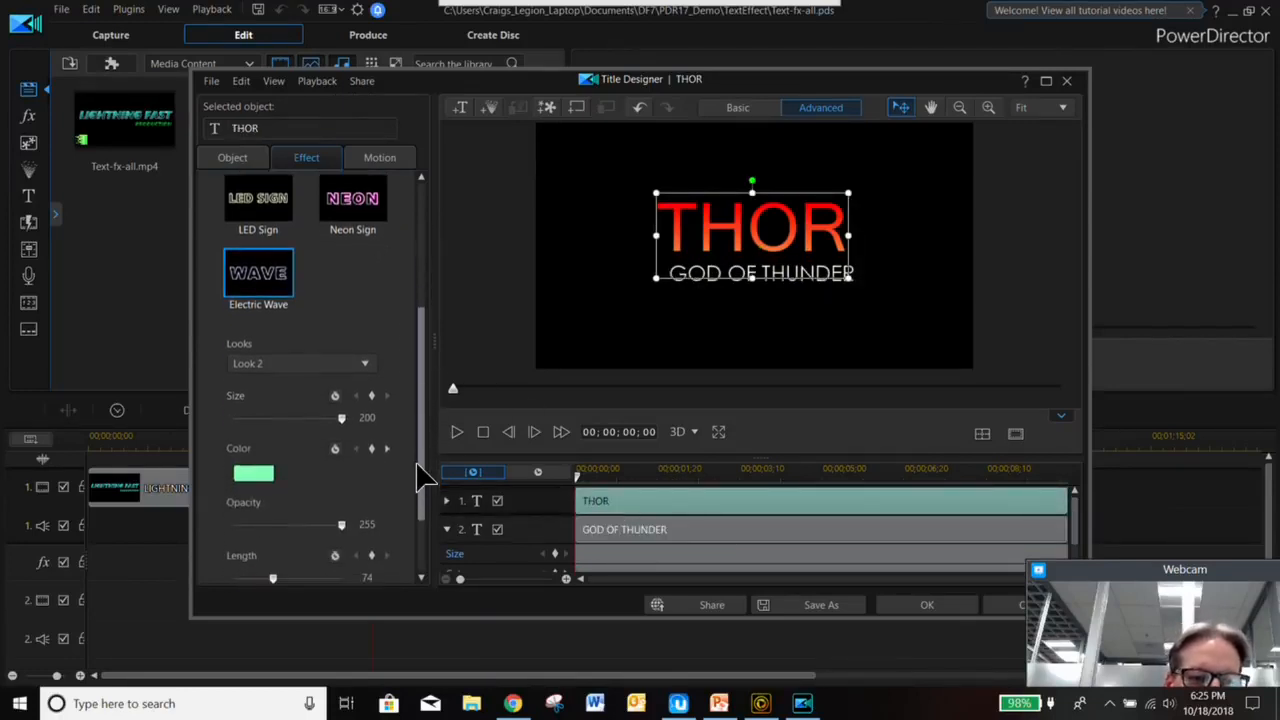
left_click(366, 360)
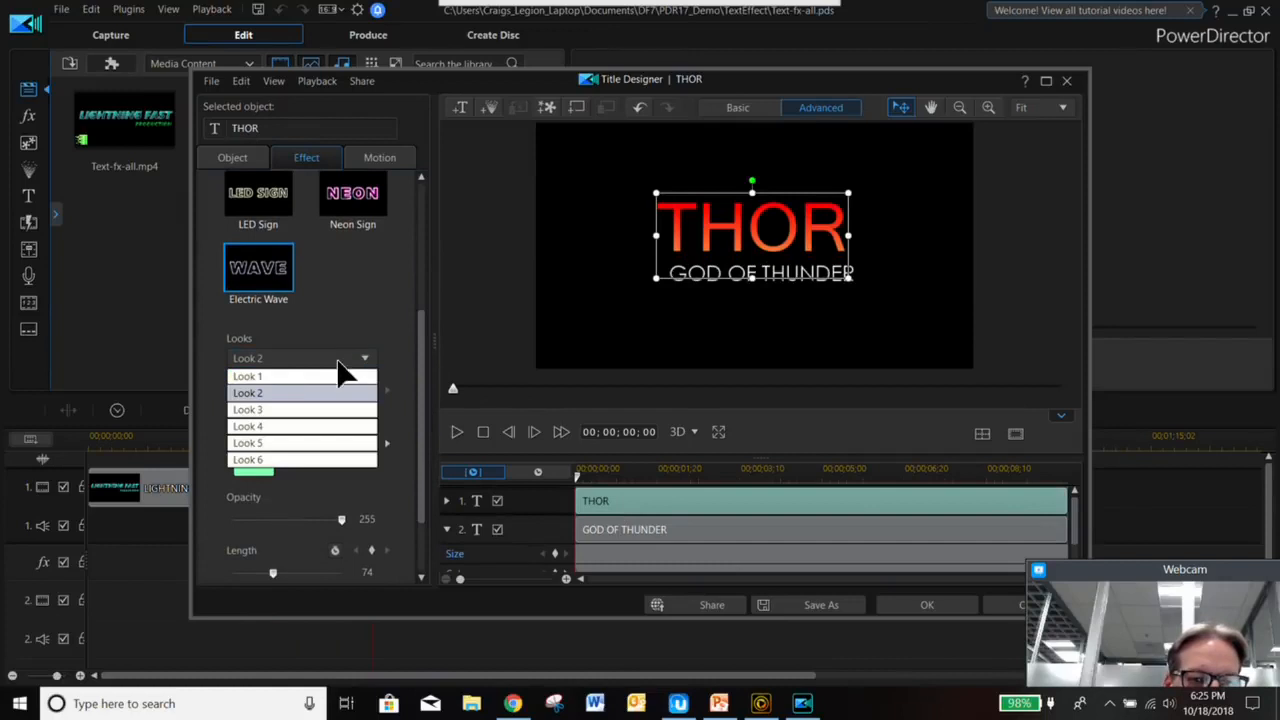
left_click(267, 384)
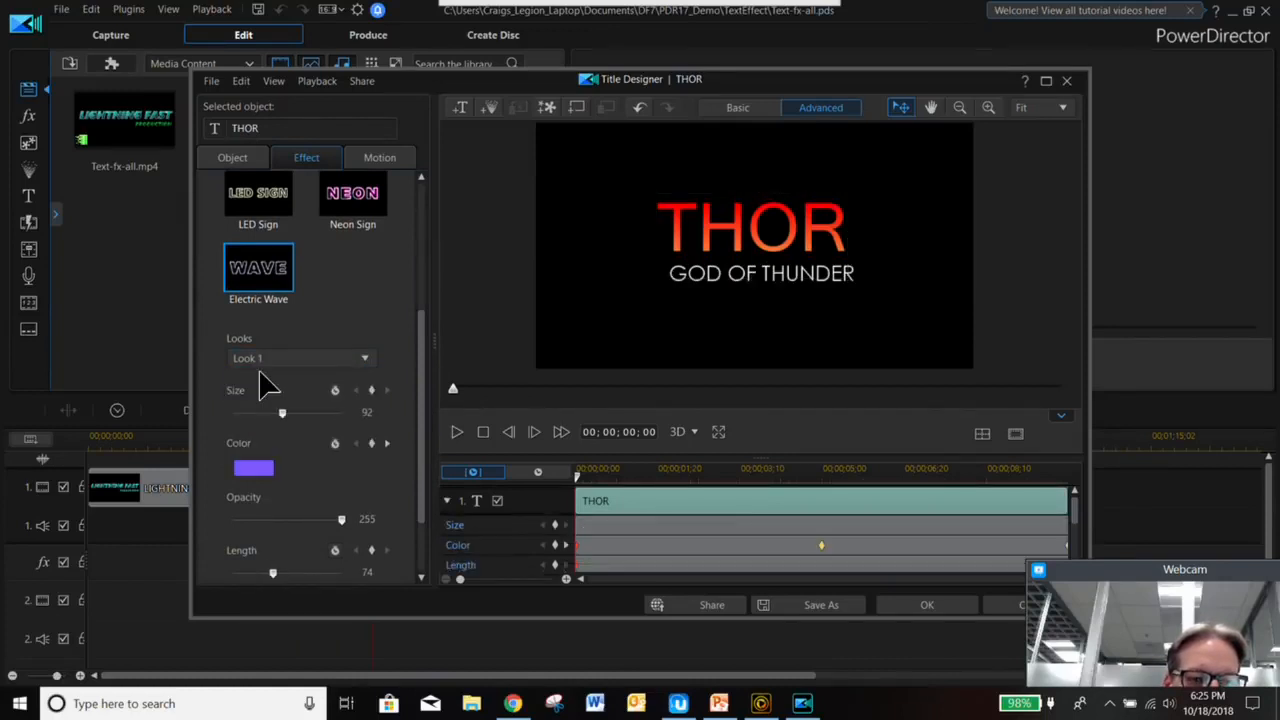
left_click(368, 360)
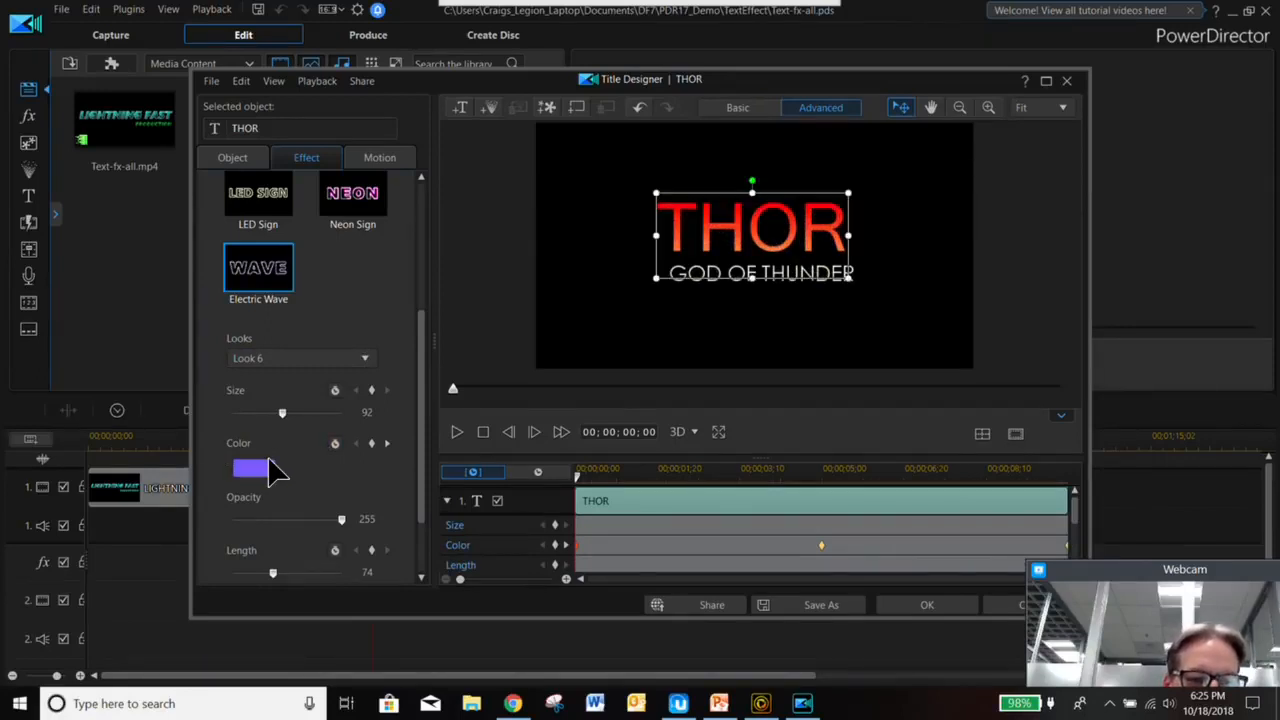
- Set the THOR text's Electric Wave color to pink with red 228, green 116 and blue 175
left_click(266, 467)
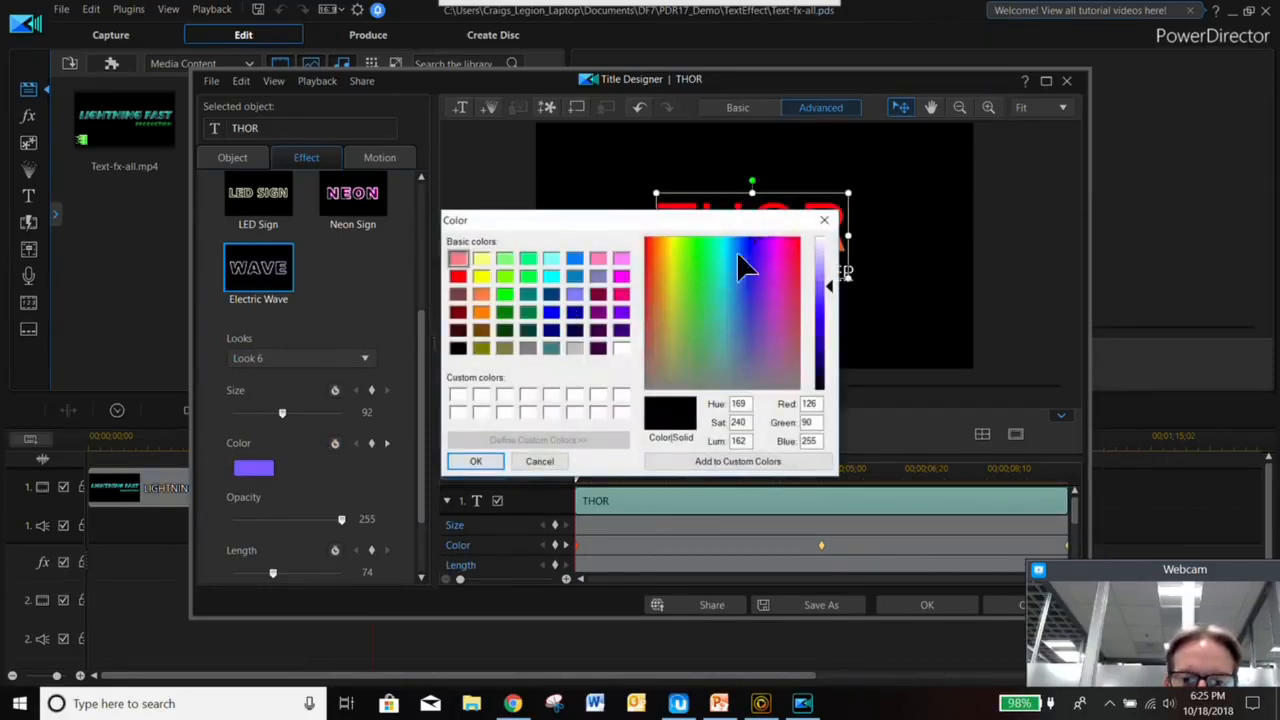
left_click(788, 285)
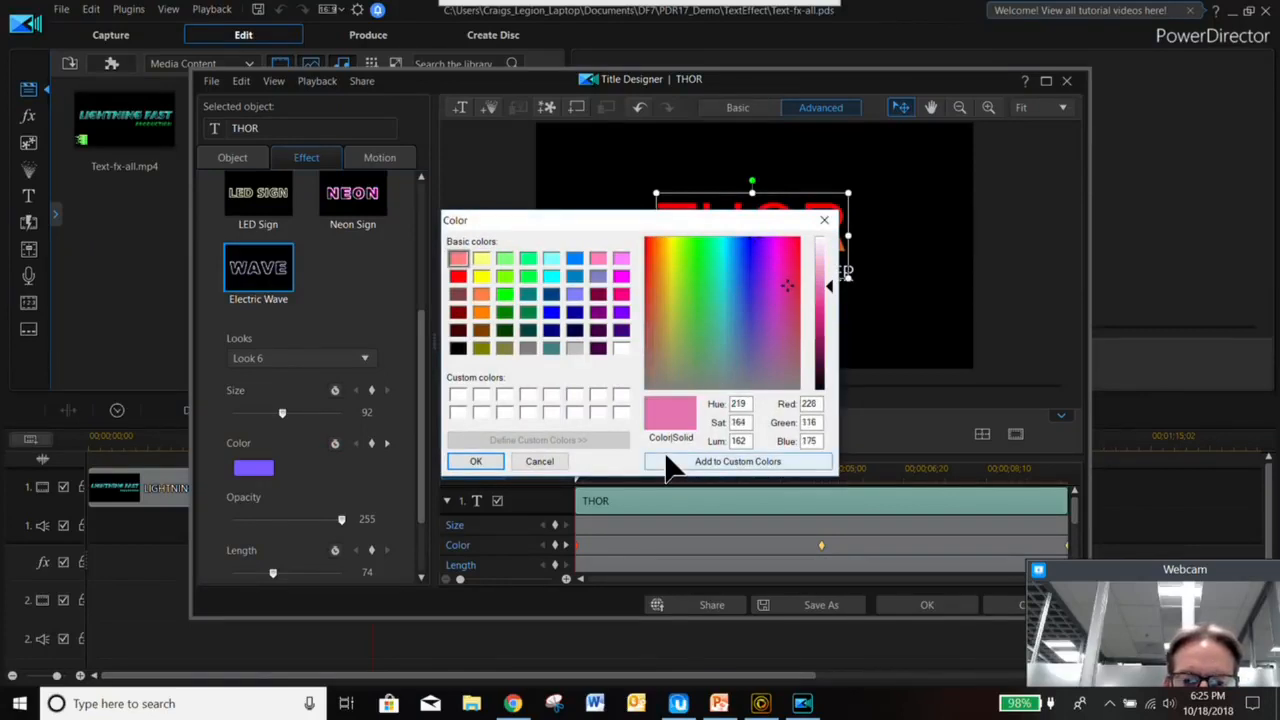
left_click(479, 462)
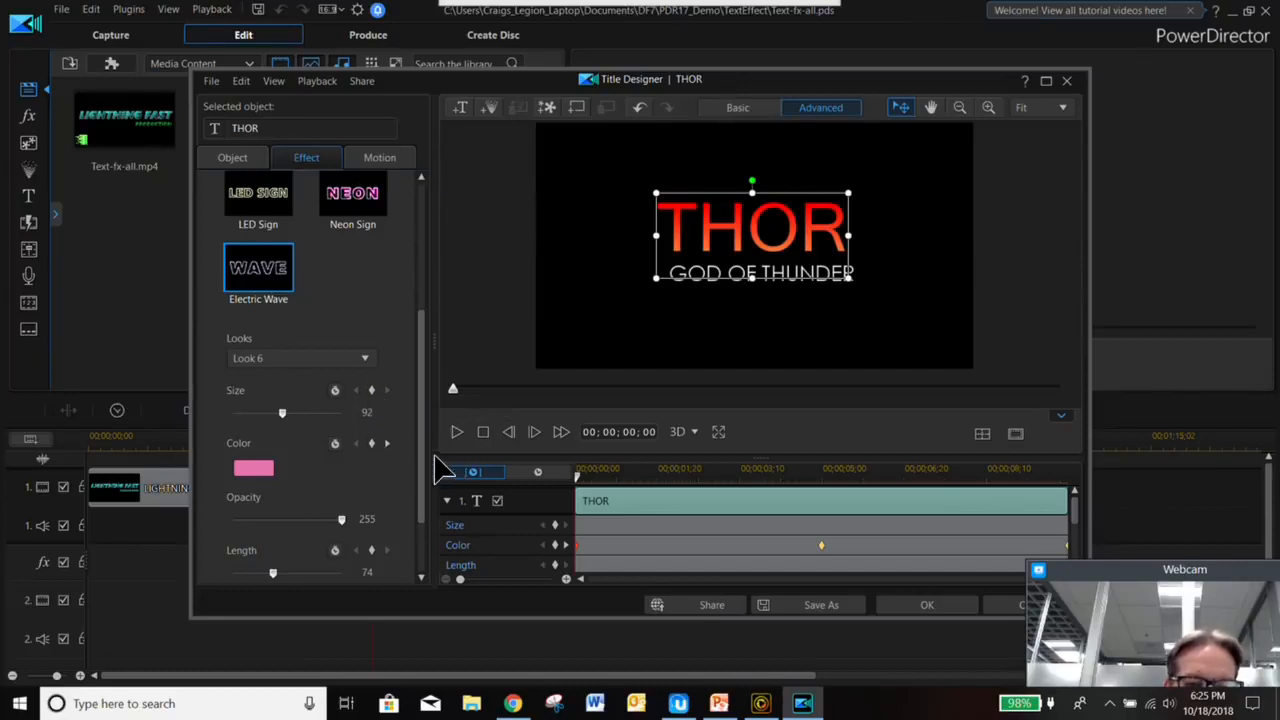
- Set the THOR text's Electric Wave length to 146 and its period to 109
left_click_drag(423, 457, 428, 500)
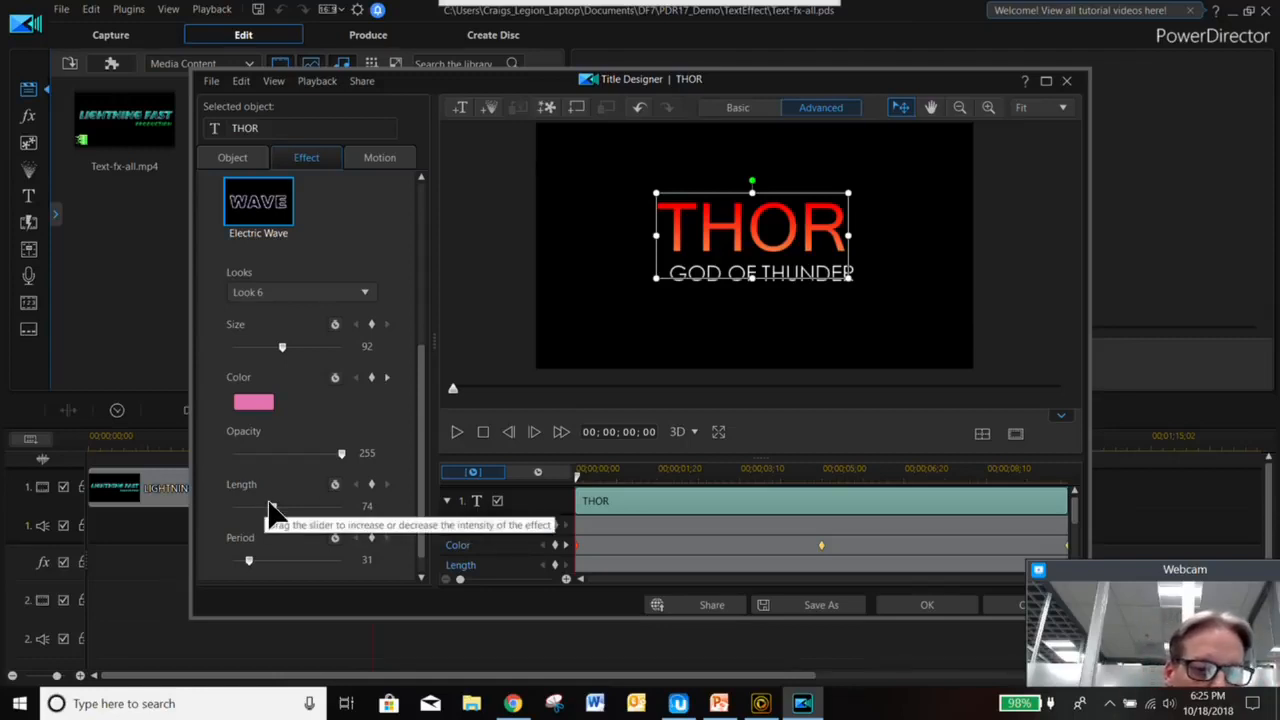
left_click_drag(270, 507, 312, 507)
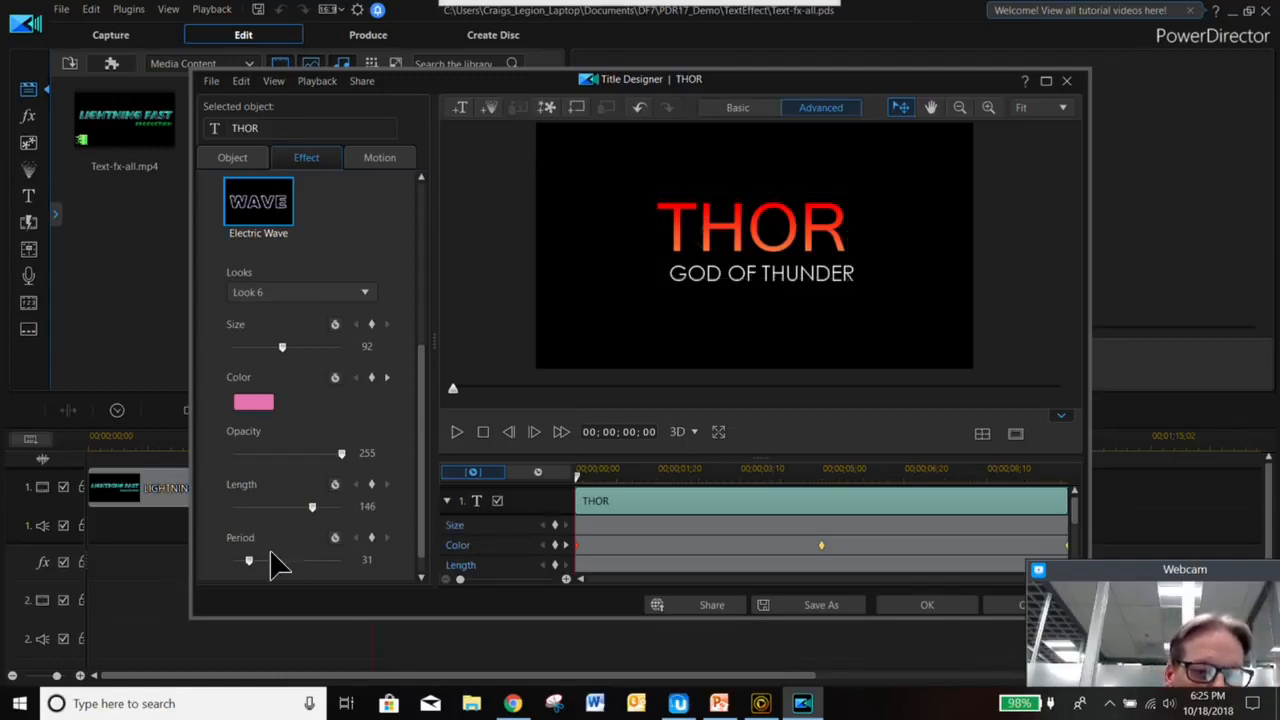
left_click_drag(250, 560, 292, 561)
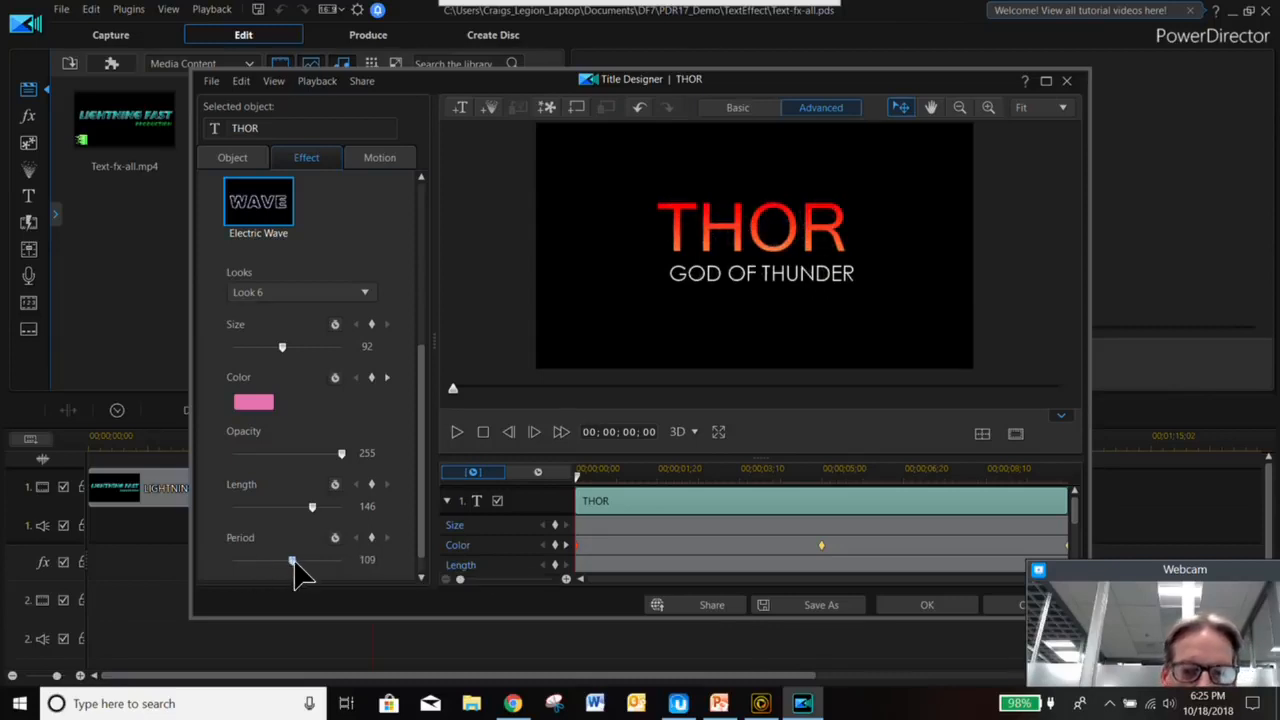
- Select the GOD OF THUNDER text and change the look of its Lightning effect to Look 3
left_click_drag(421, 511, 446, 462)
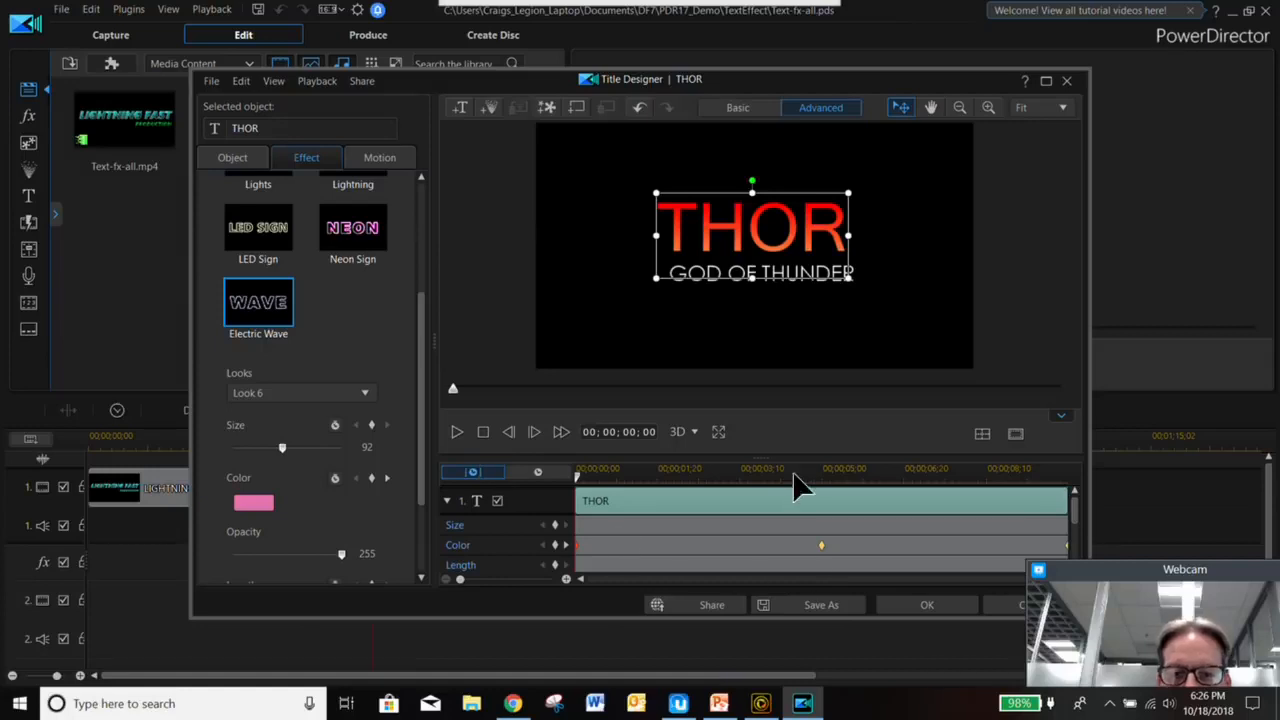
left_click_drag(1074, 520, 1072, 550)
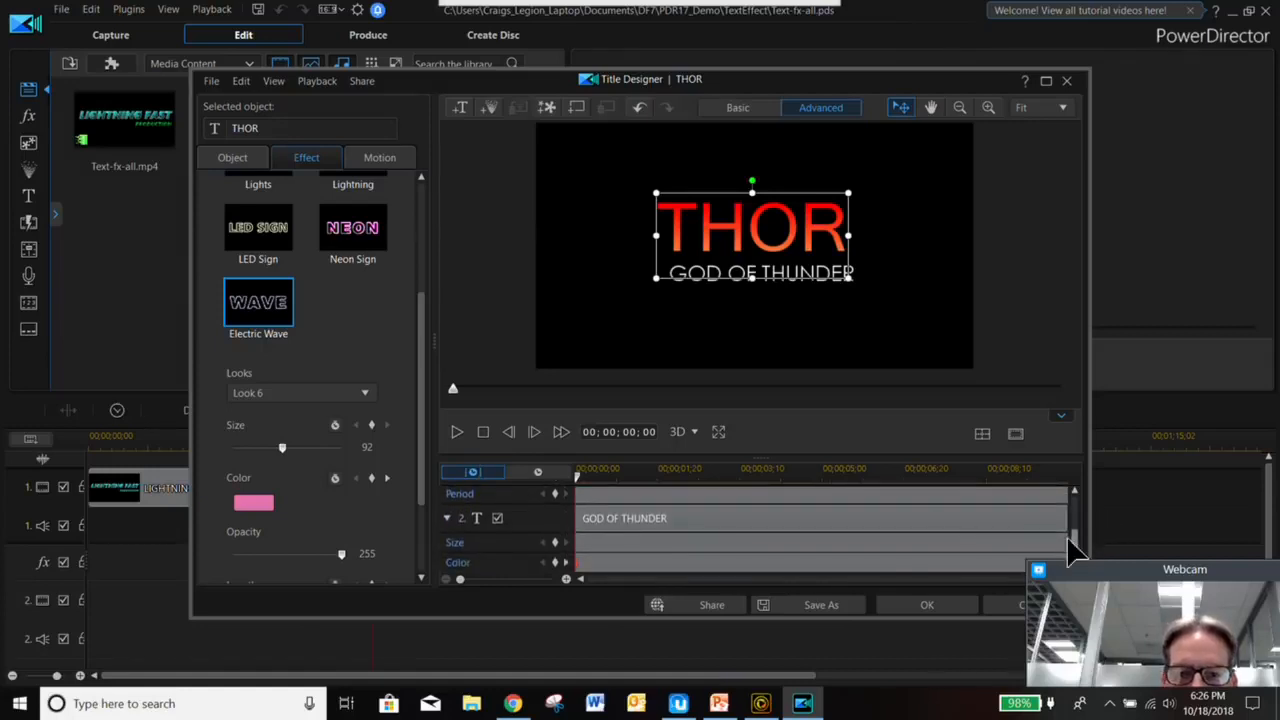
left_click(728, 531)
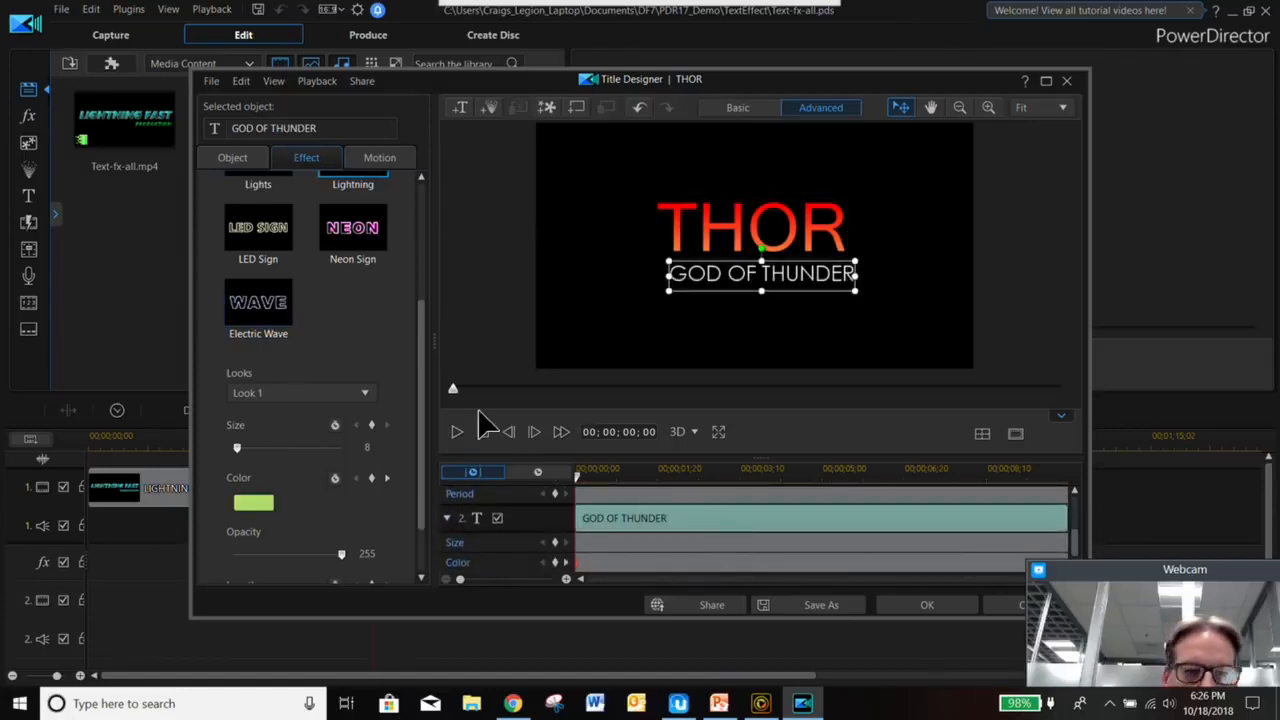
left_click(364, 394)
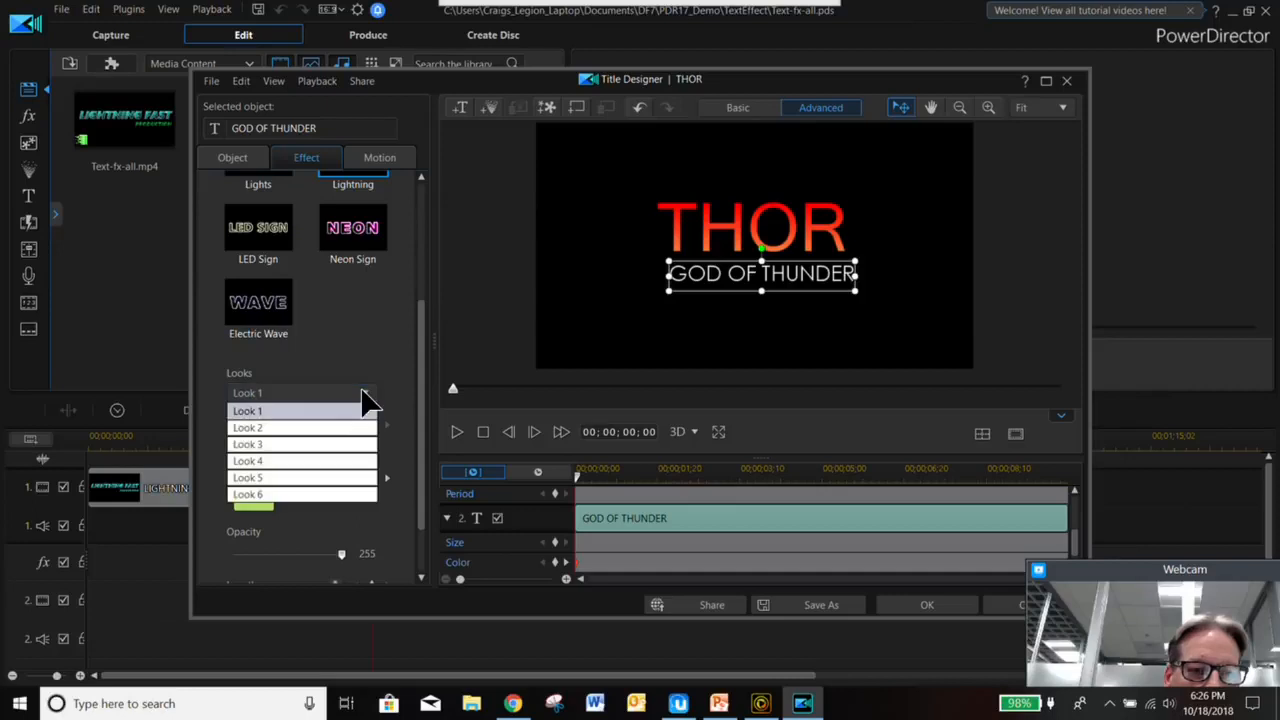
left_click(323, 446)
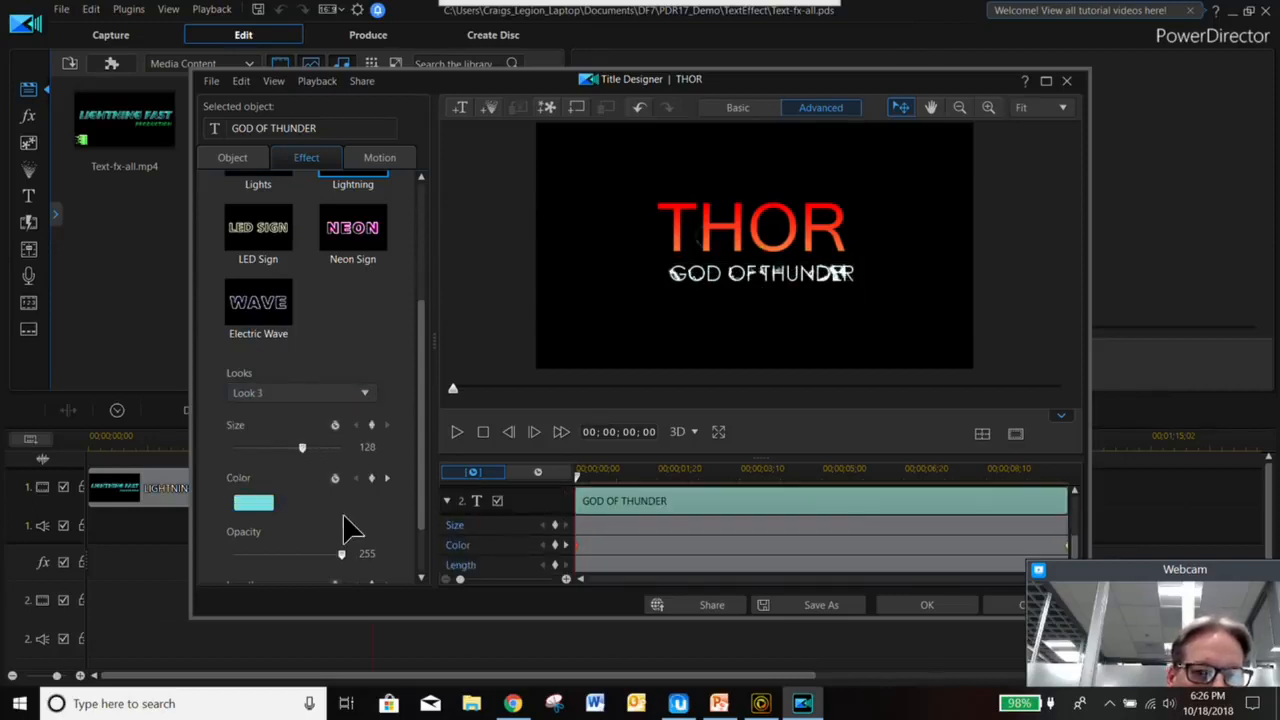
- Set the GOD OF THUNDER text's Lightning color to yellow with red 255, green 255 and blue 0
left_click(268, 502)
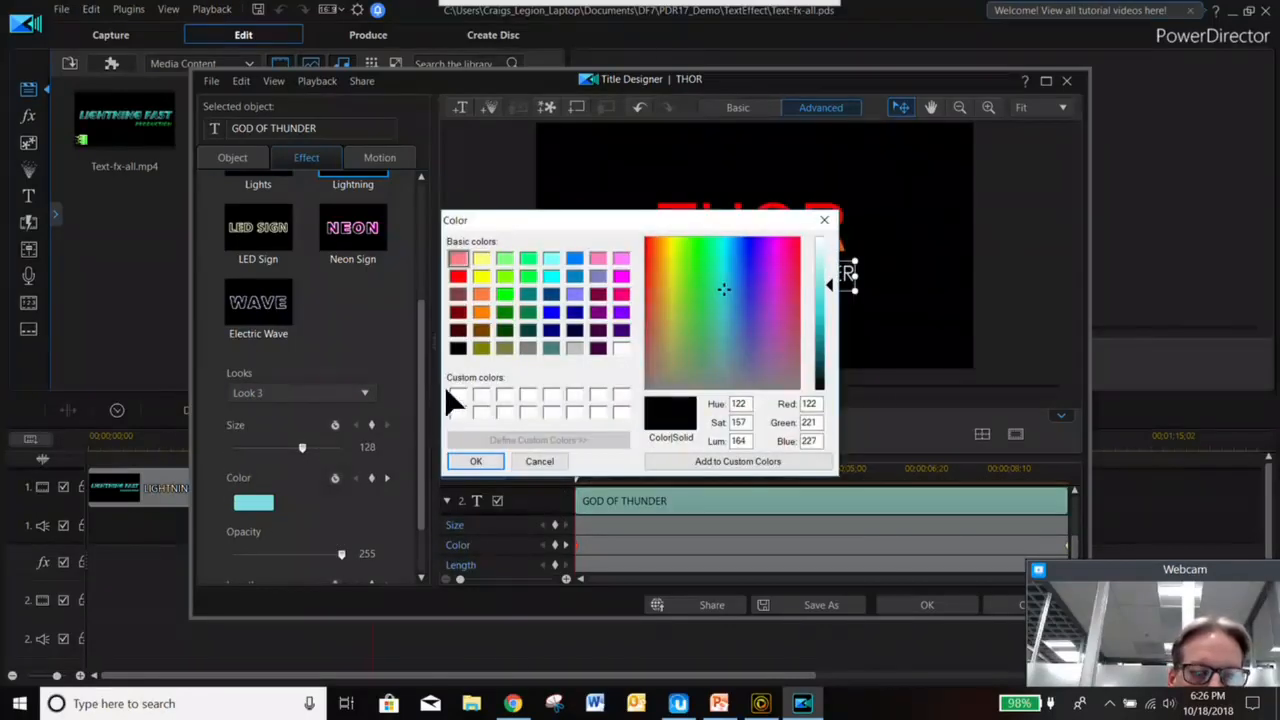
left_click(481, 276)
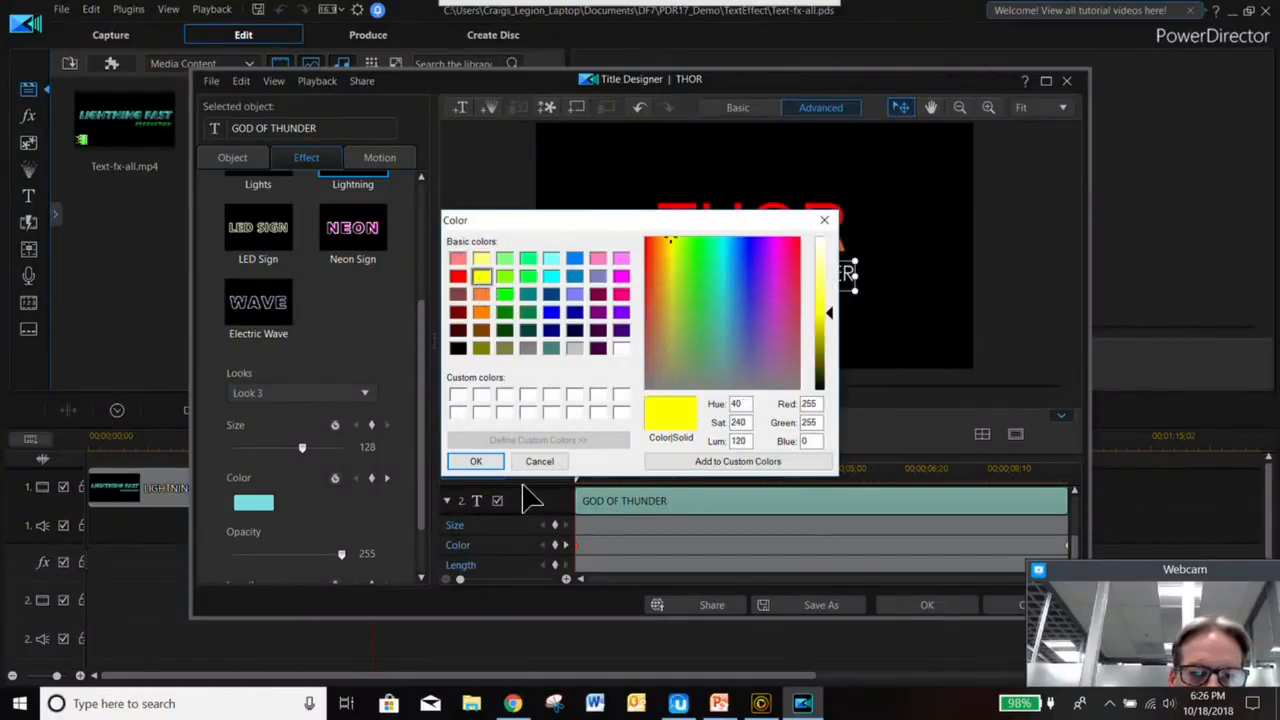
left_click(474, 461)
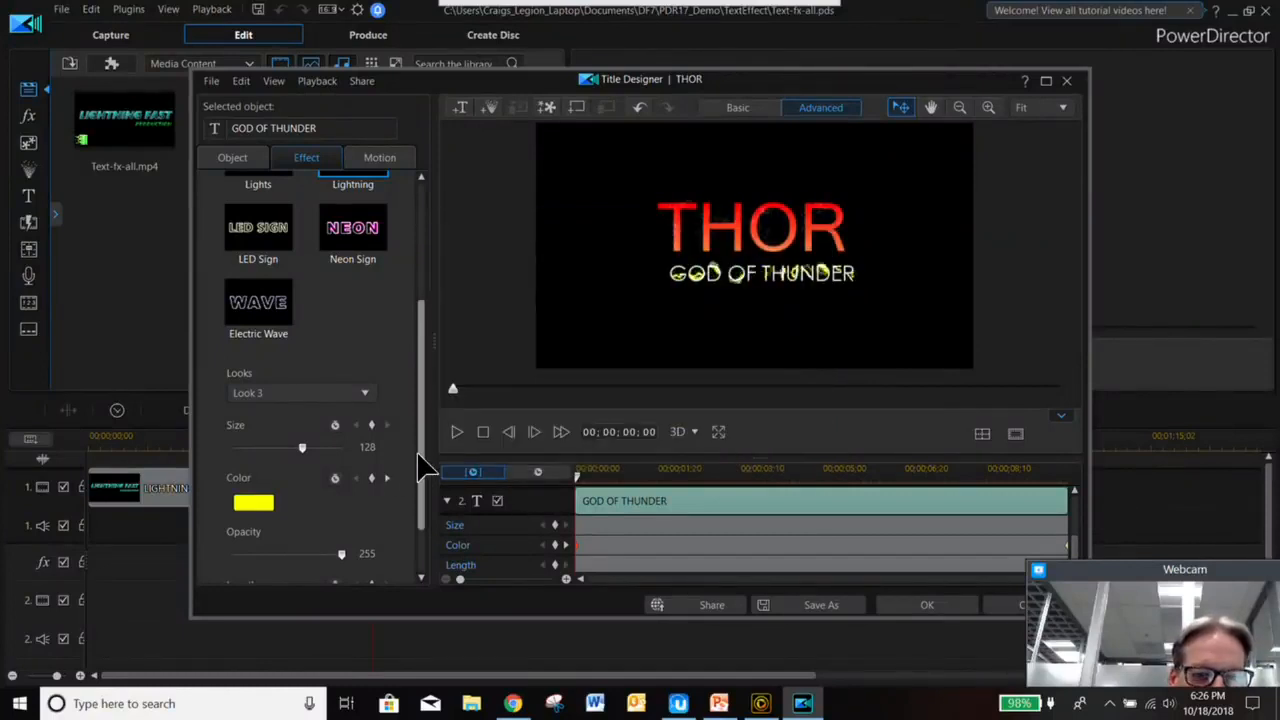
scroll(418, 492, "down", 1)
- Accept the THOR title changes and play the edited title on the timeline, stopping playback after it ends
left_click(935, 605)
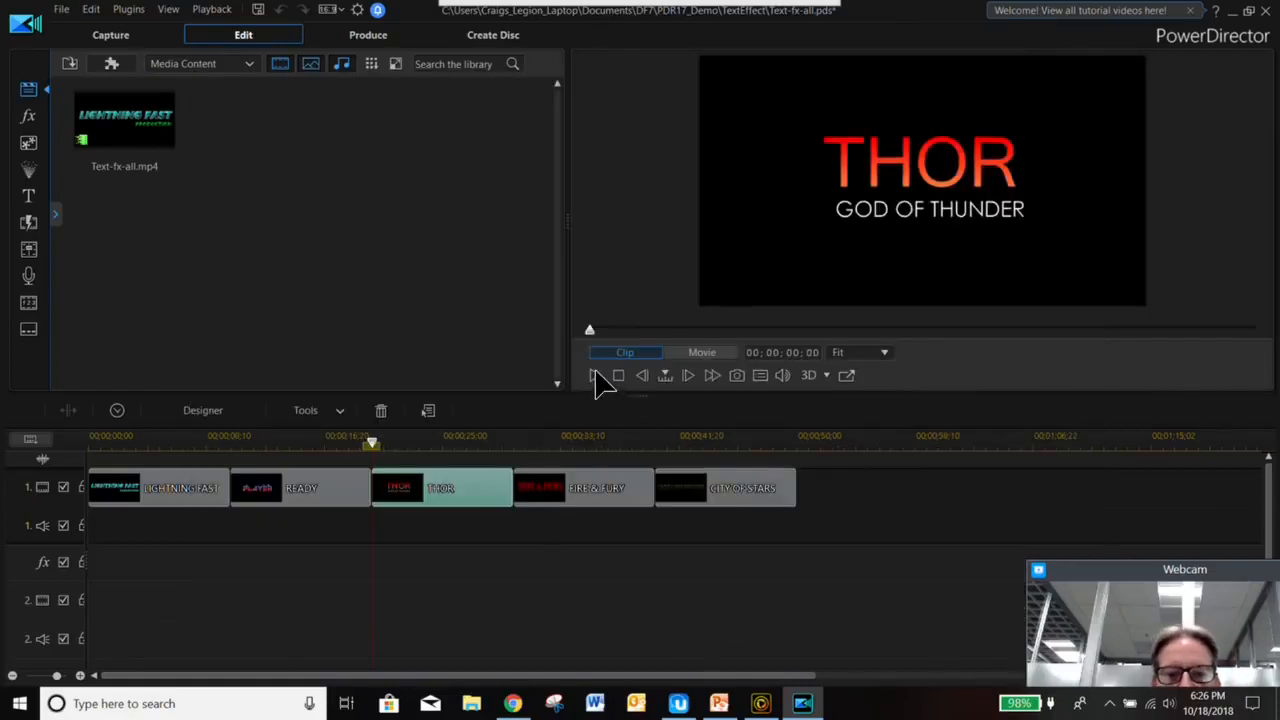
left_click(596, 376)
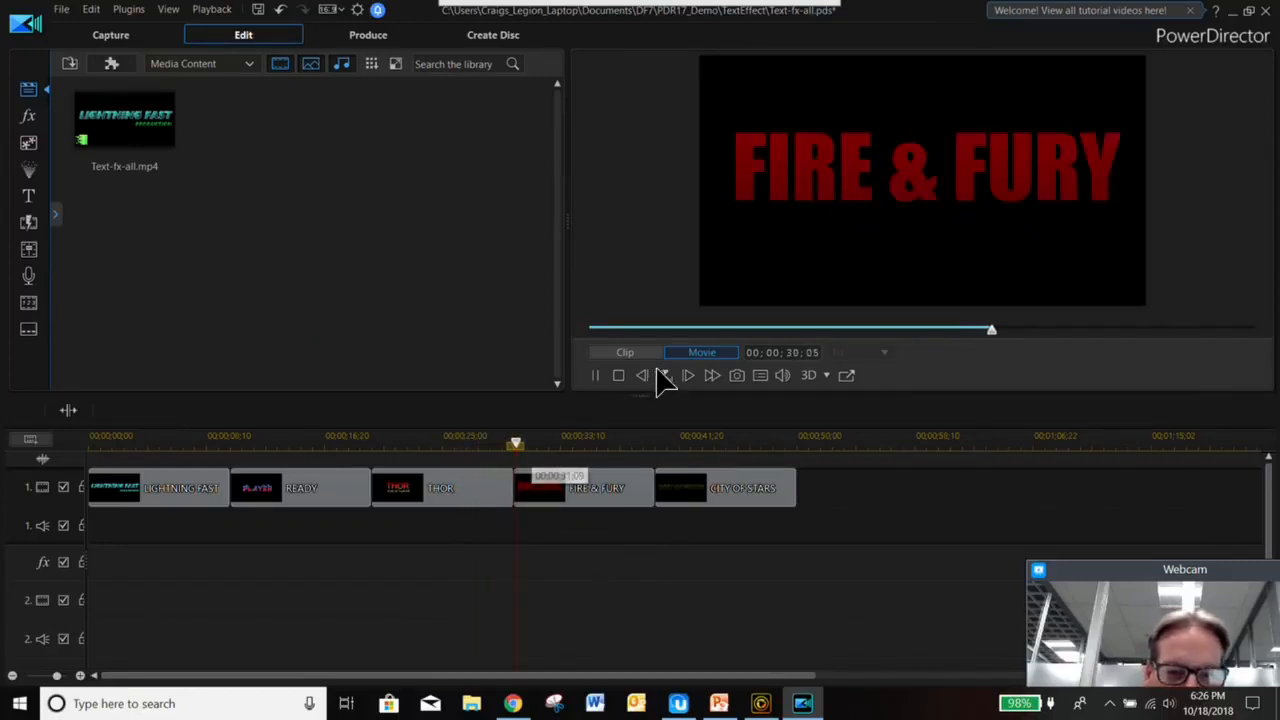
left_click(621, 376)
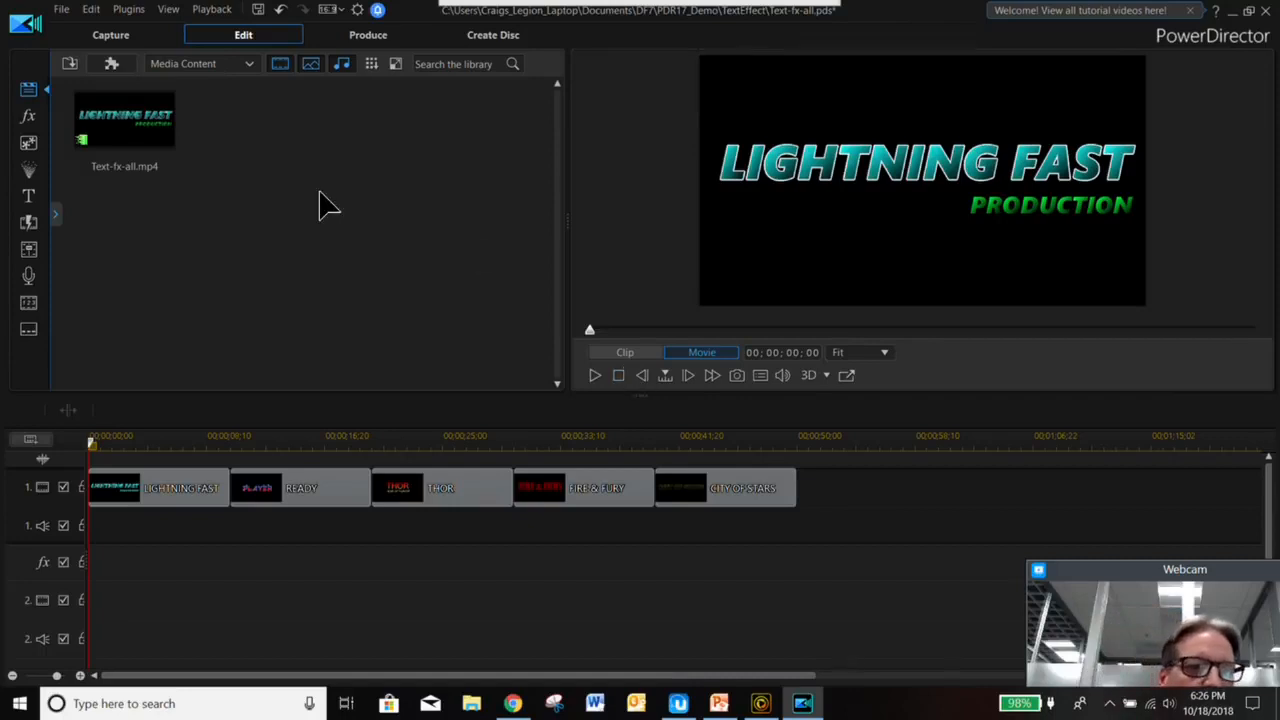
- Open the Surfing_Precut project from the PreCut_Surfing folder without merging its media library files with the current ones
left_click(61, 10)
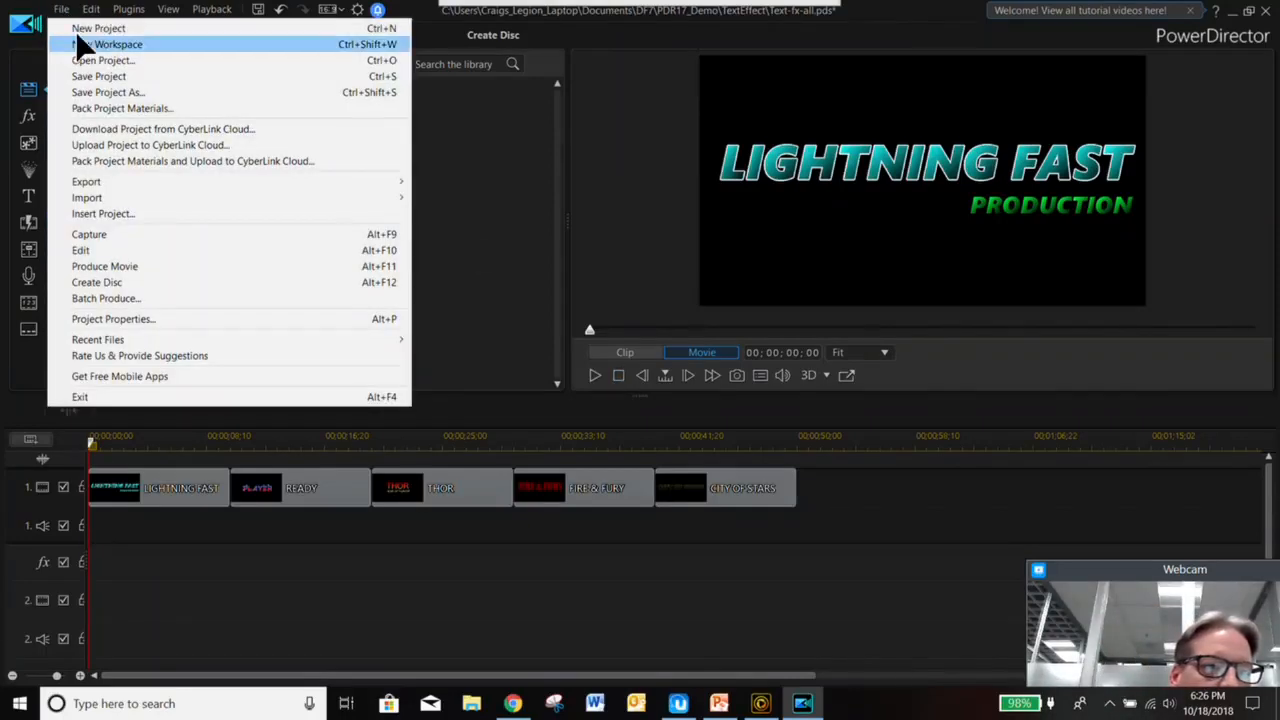
left_click(96, 62)
left_click(703, 397)
left_click(661, 157)
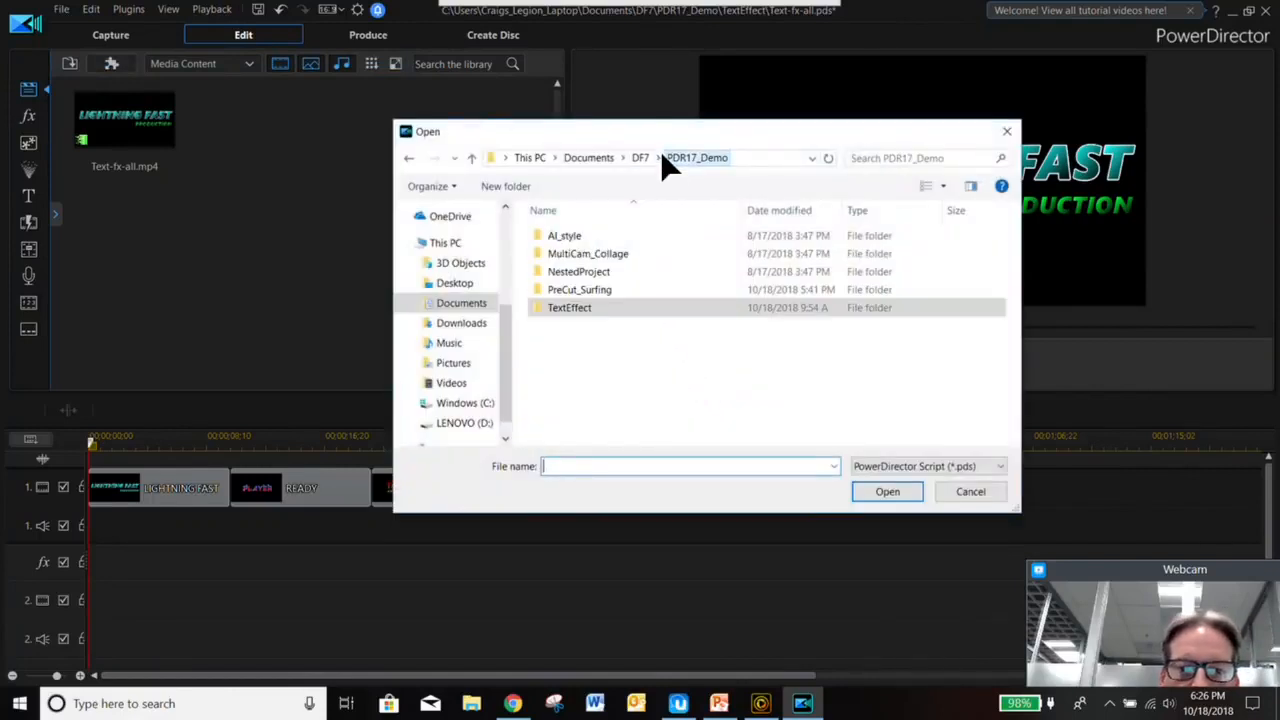
double_click(585, 289)
double_click(587, 236)
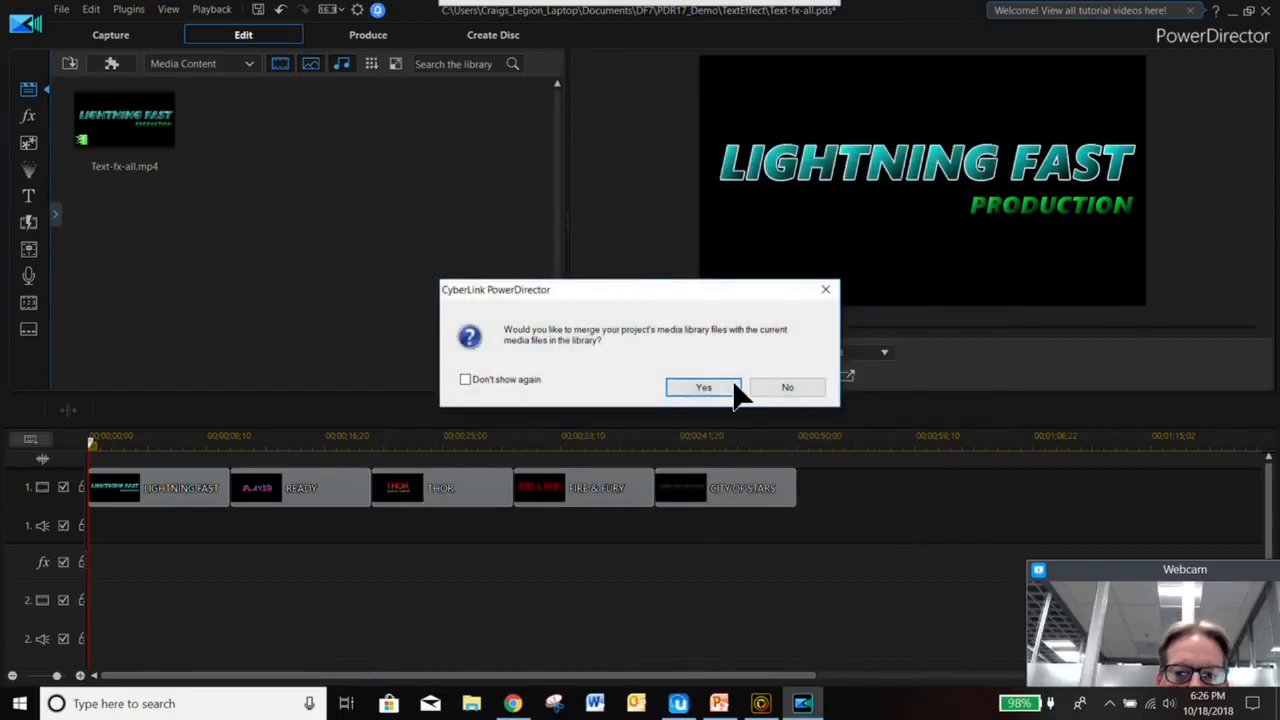
left_click(788, 388)
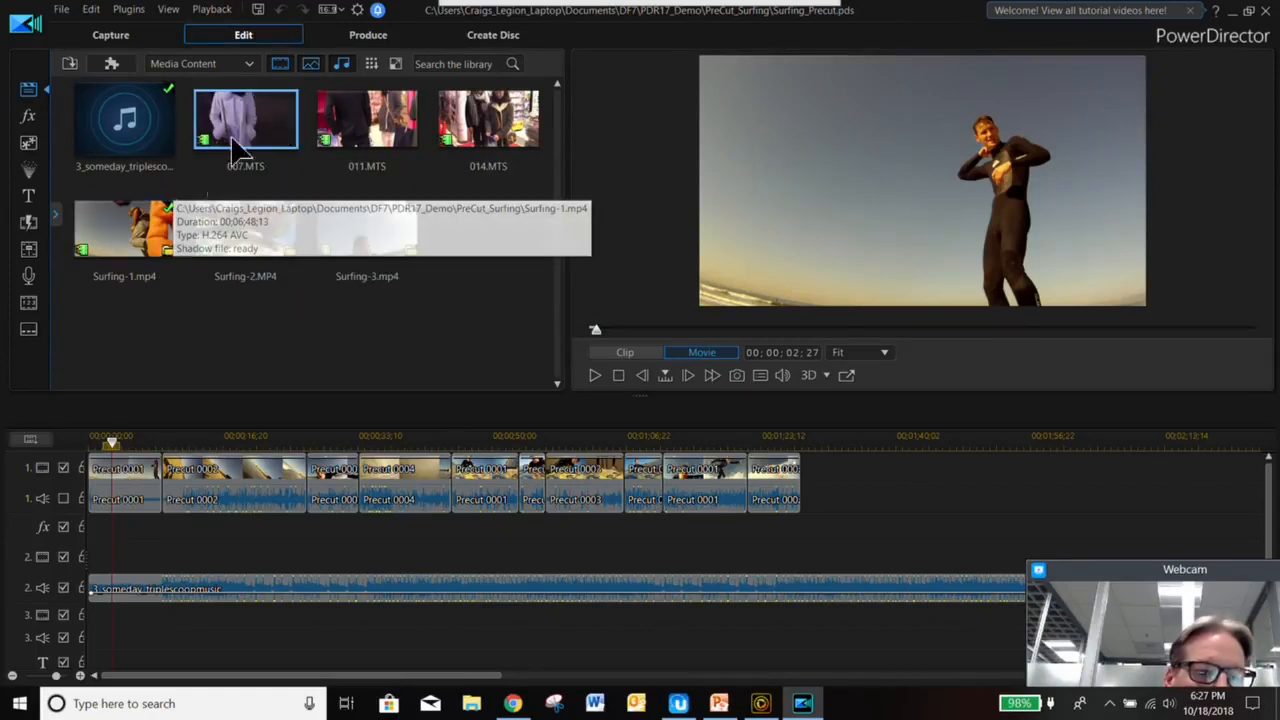
- Look at the precut clips stored inside Surfing-1.mp4 and return to the main media library
double_click(170, 258)
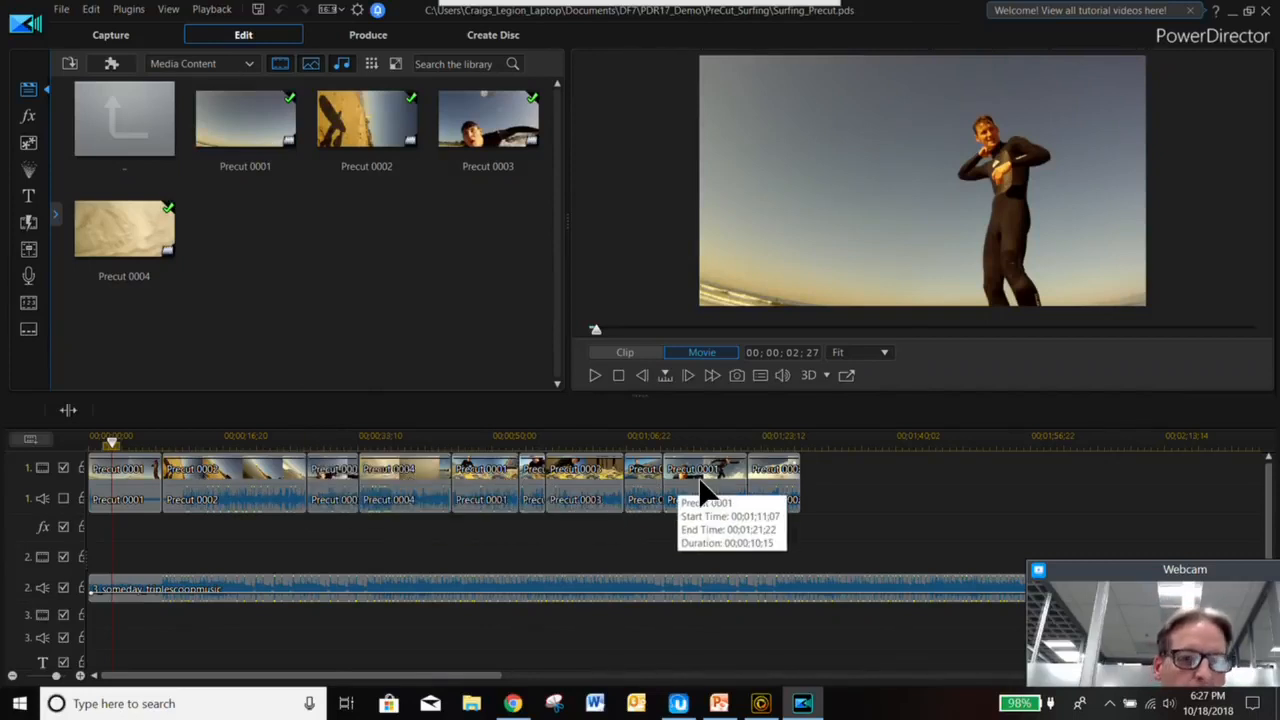
double_click(126, 100)
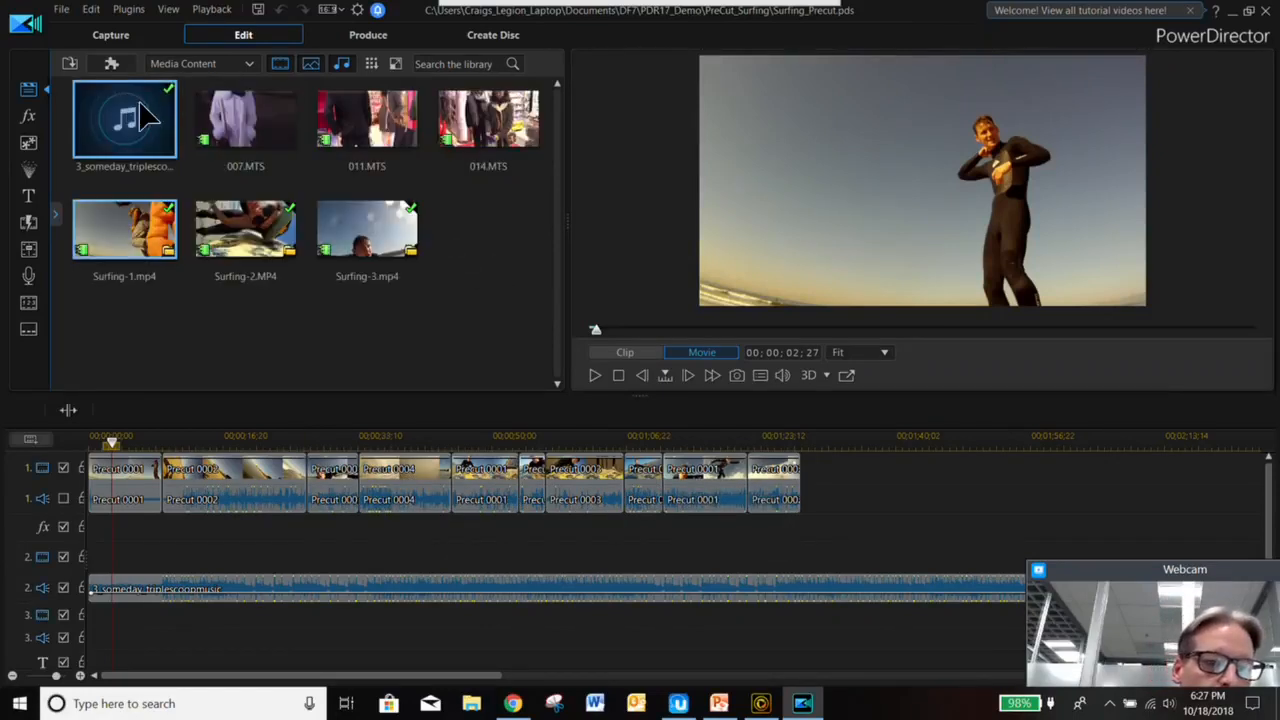
- Open 007.MTS for precutting and end its first segment at 00;00;19;19
left_click(265, 128)
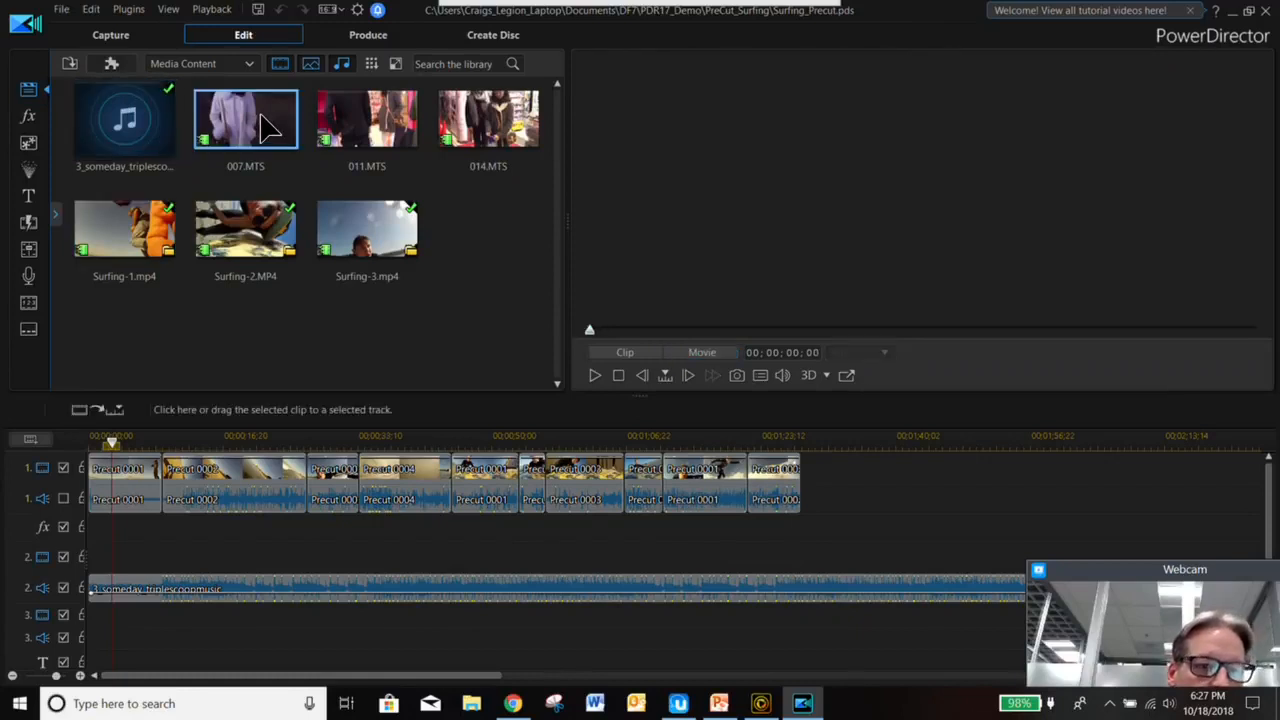
right_click(265, 128)
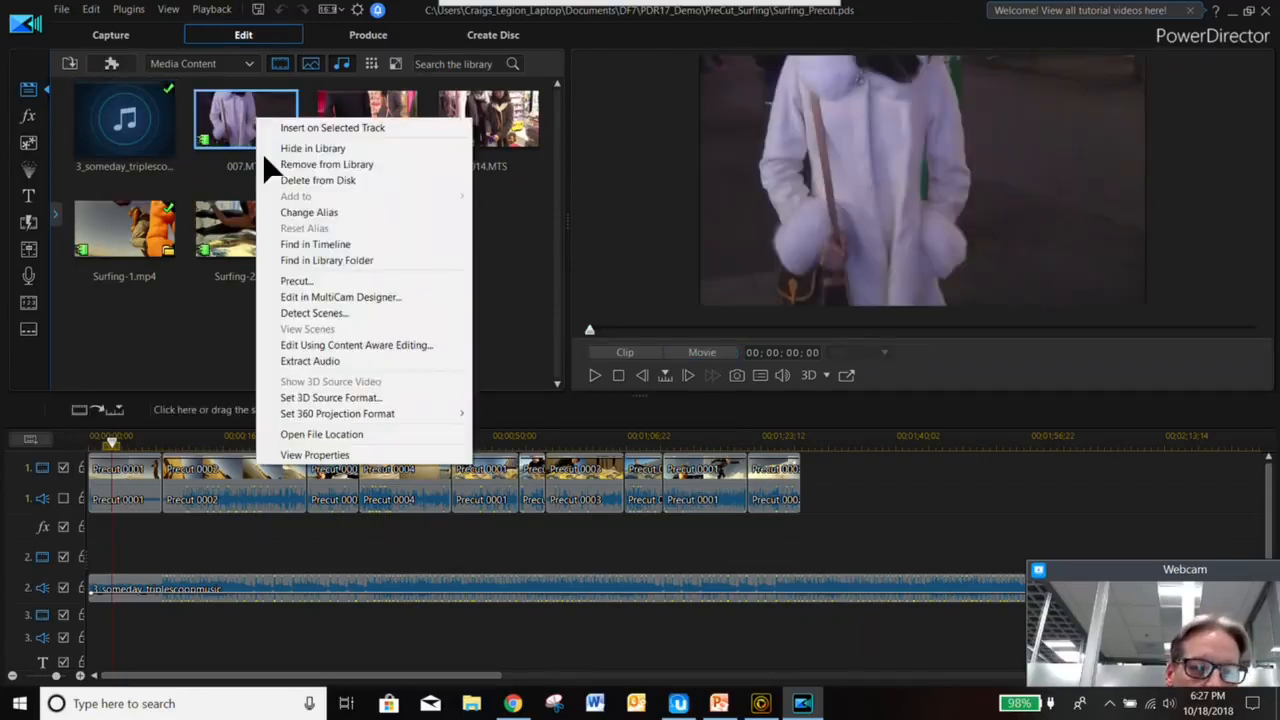
left_click(300, 284)
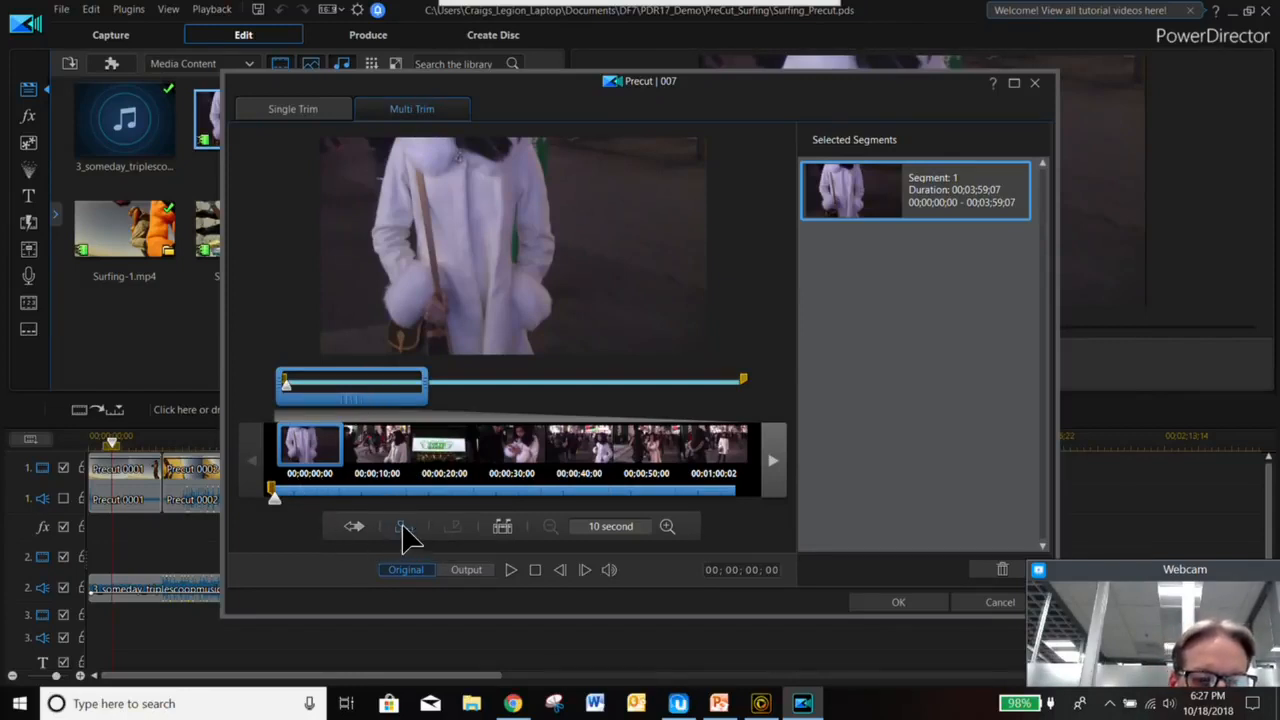
left_click(405, 491)
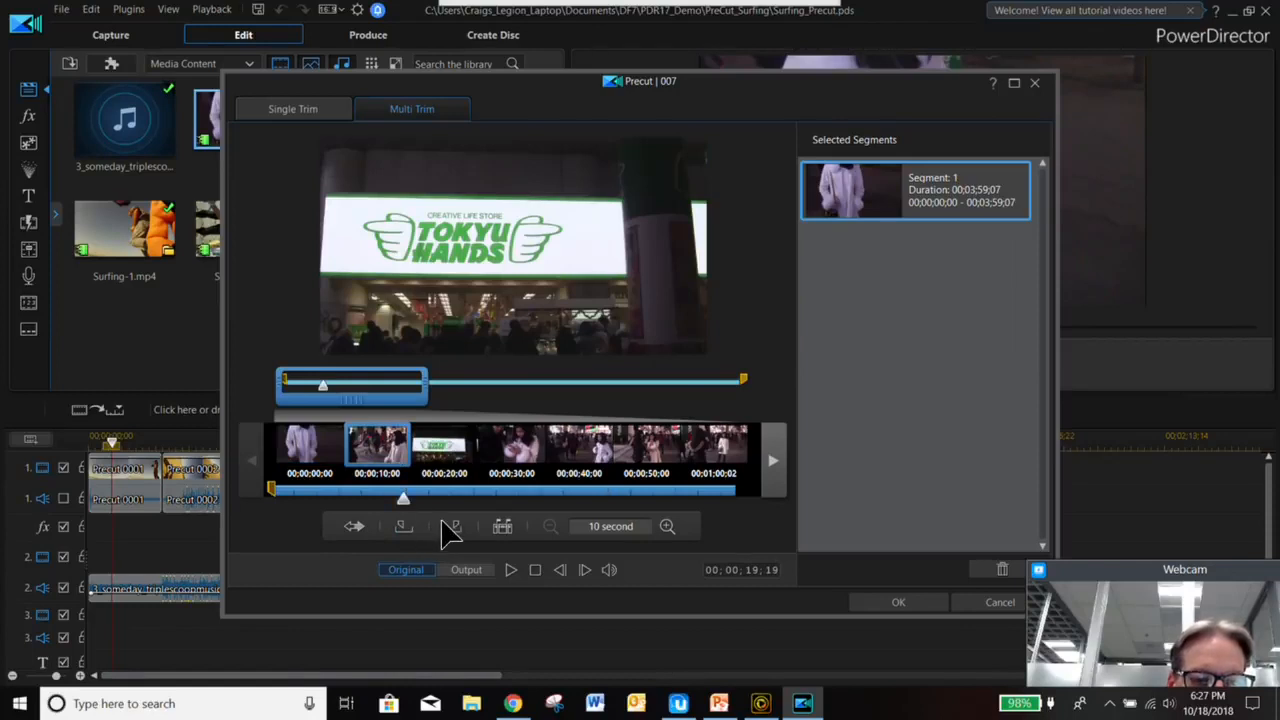
left_click(452, 526)
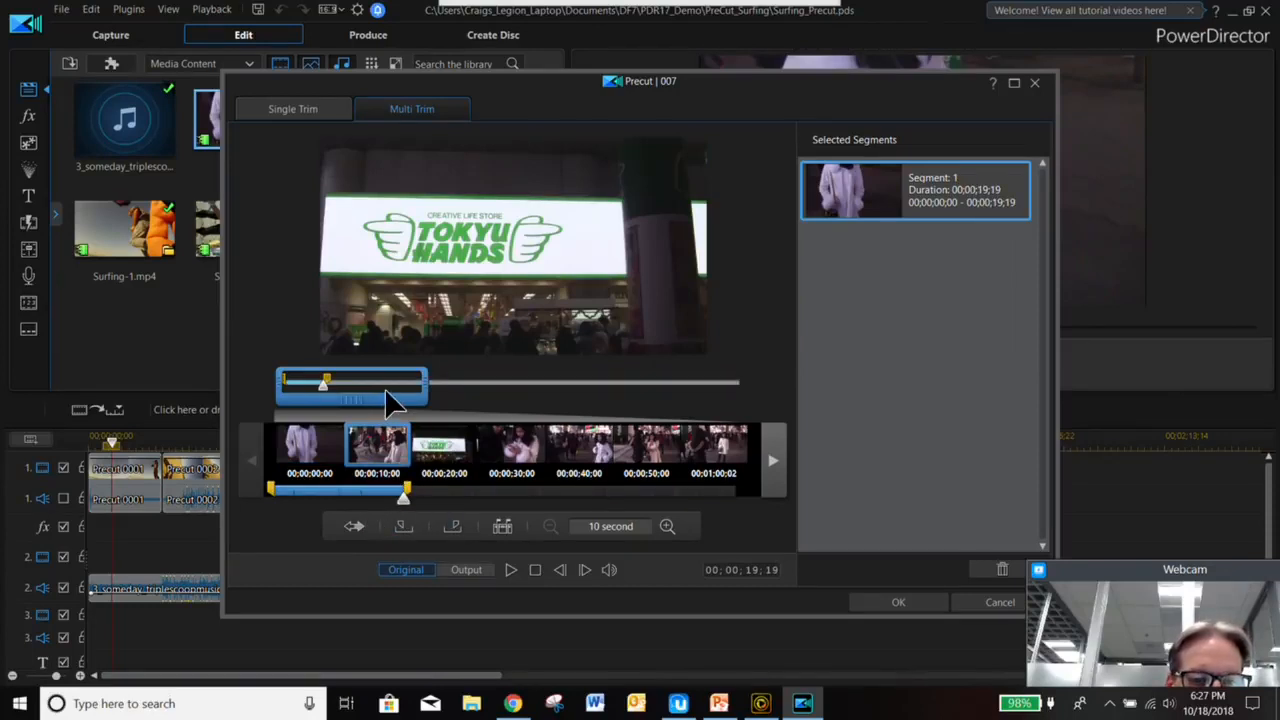
- Mark a second precut segment of 007.MTS from 00;00;30;13 to 00;00;35;09
left_click_drag(390, 400, 400, 392)
left_click(409, 495)
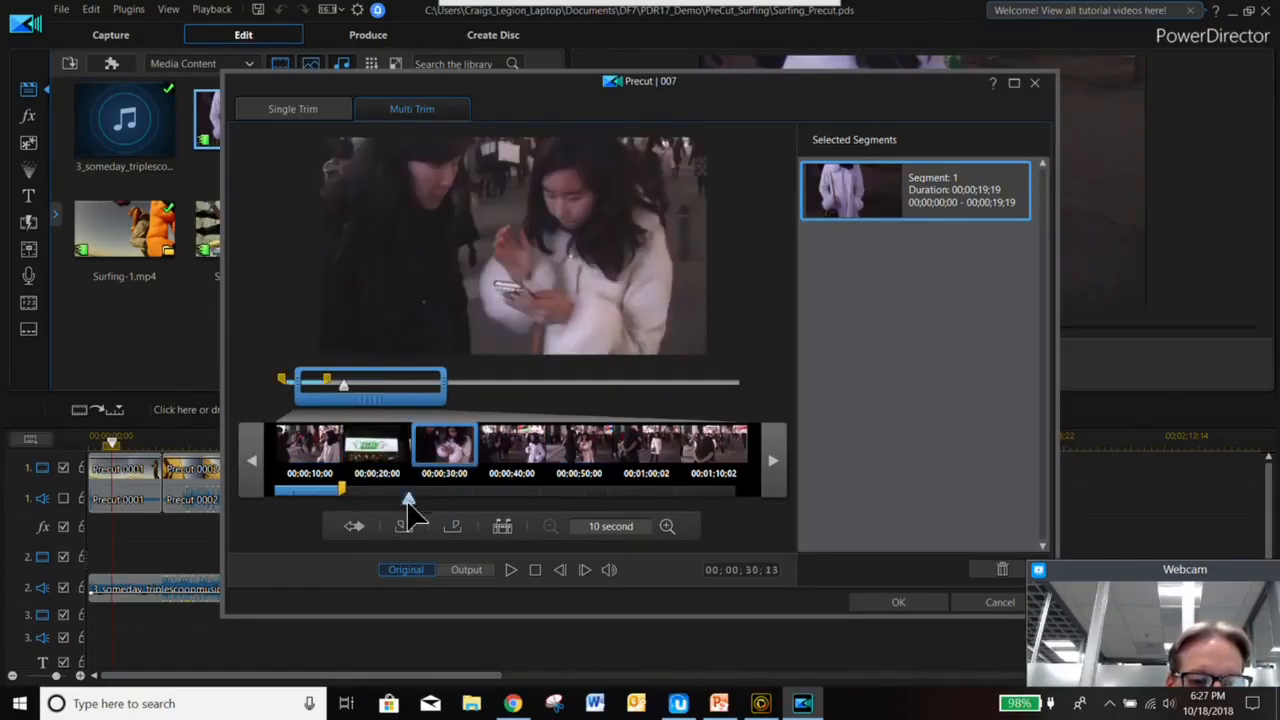
left_click(410, 535)
left_click(467, 495)
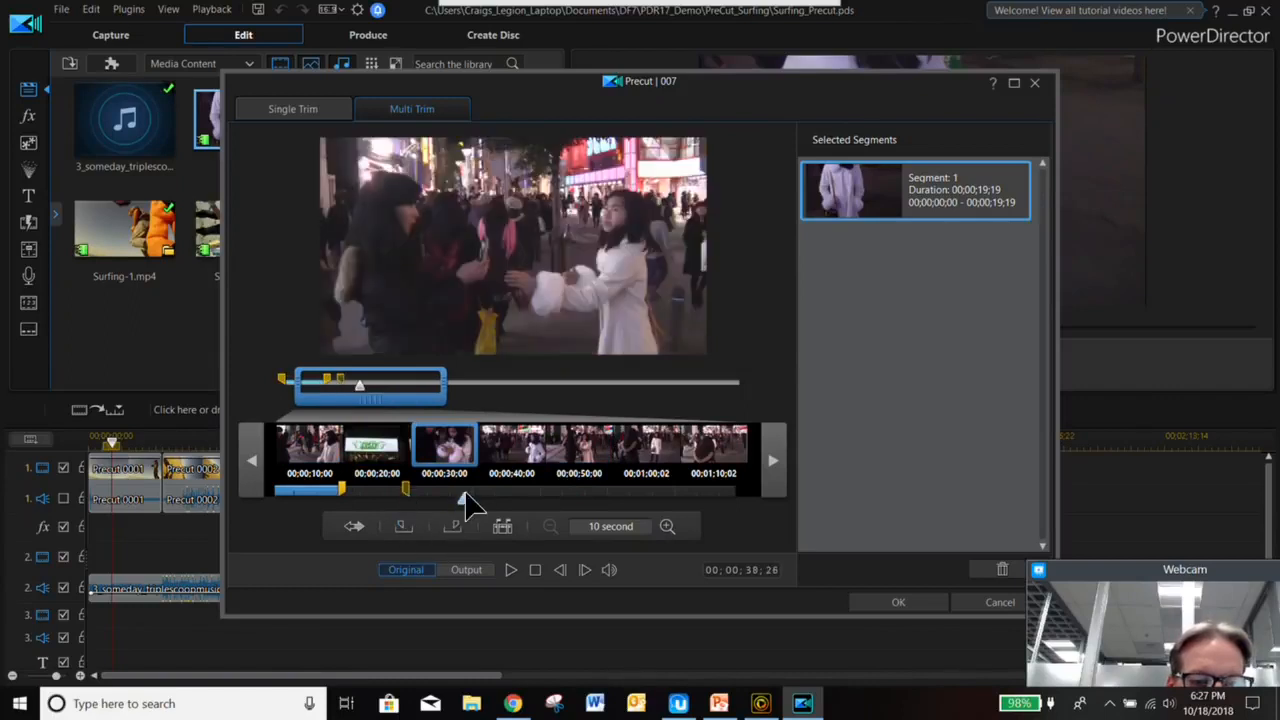
left_click(443, 495)
left_click(454, 527)
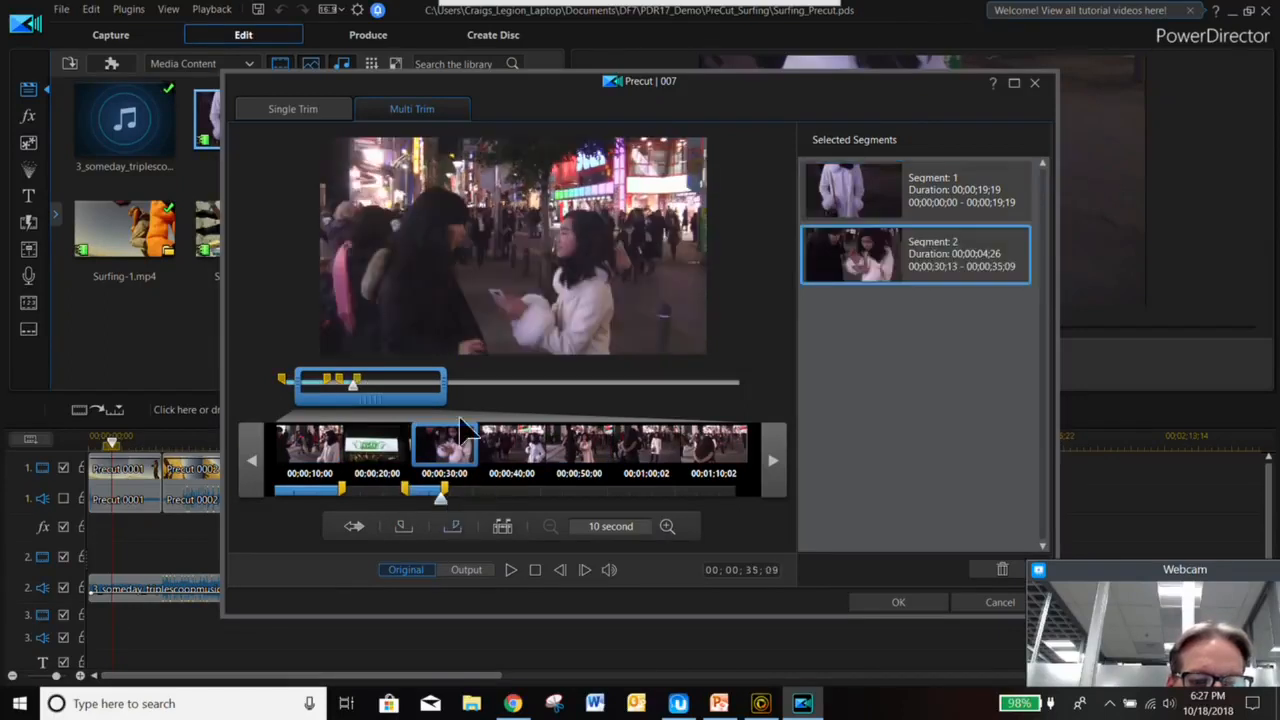
- Mark a third precut segment of 007.MTS from 00;00;49;01 to 00;00;57;01 and accept the precut segments
left_click_drag(432, 400, 470, 400)
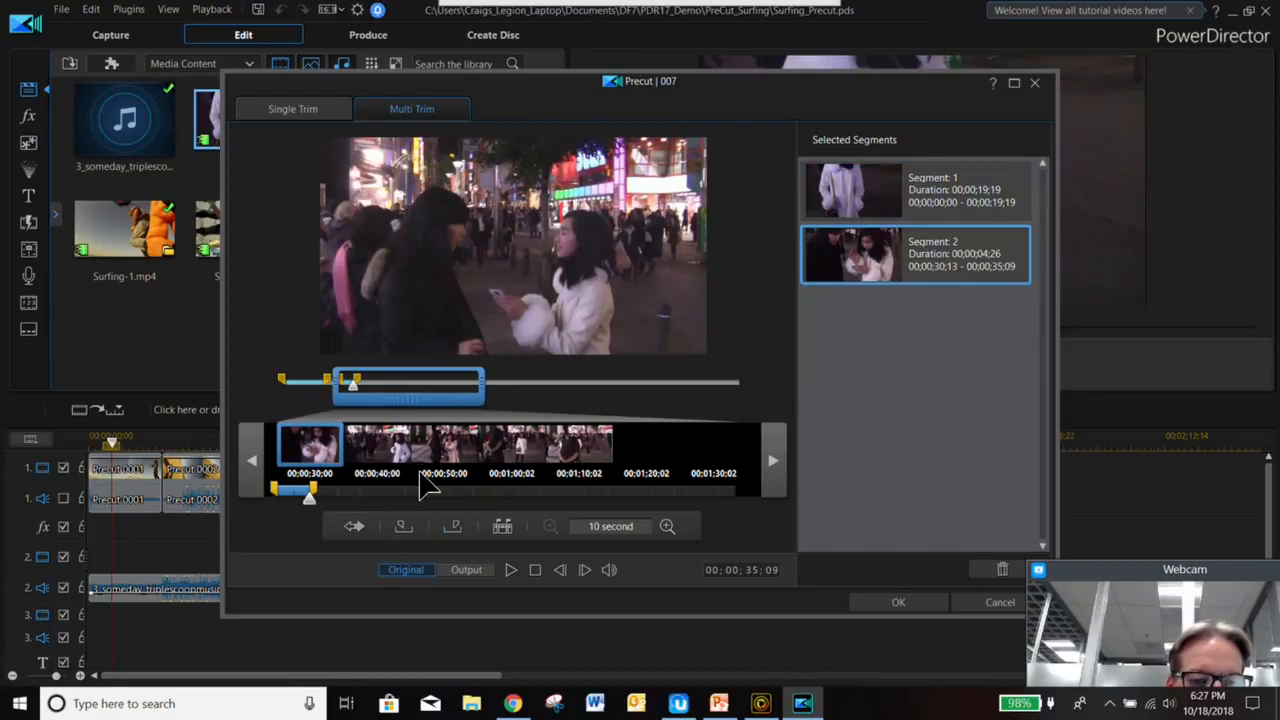
left_click(402, 498)
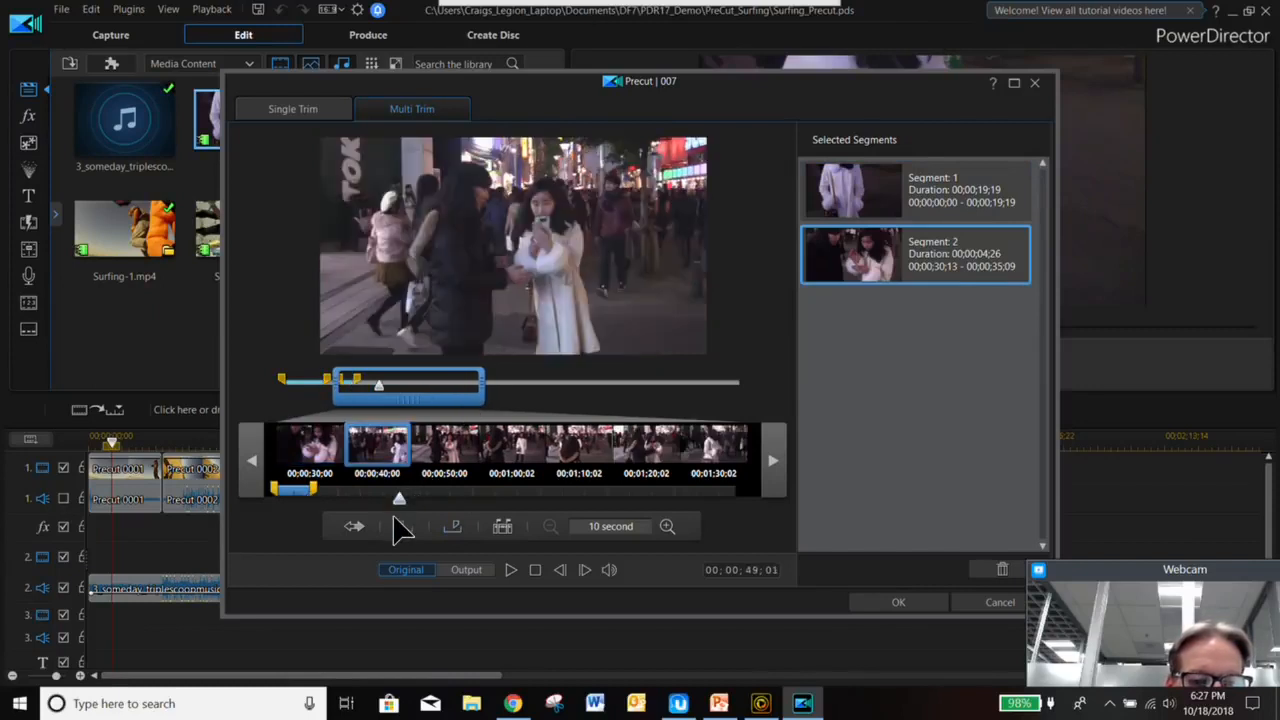
left_click(453, 496)
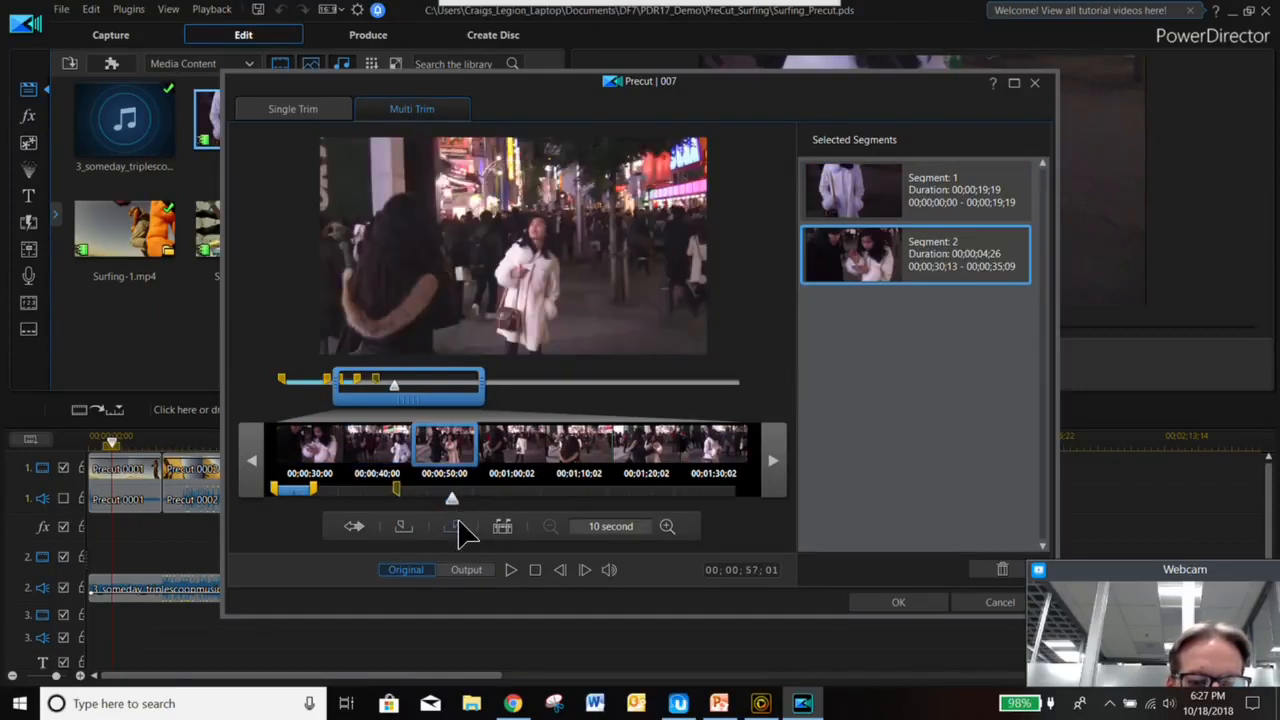
left_click(459, 527)
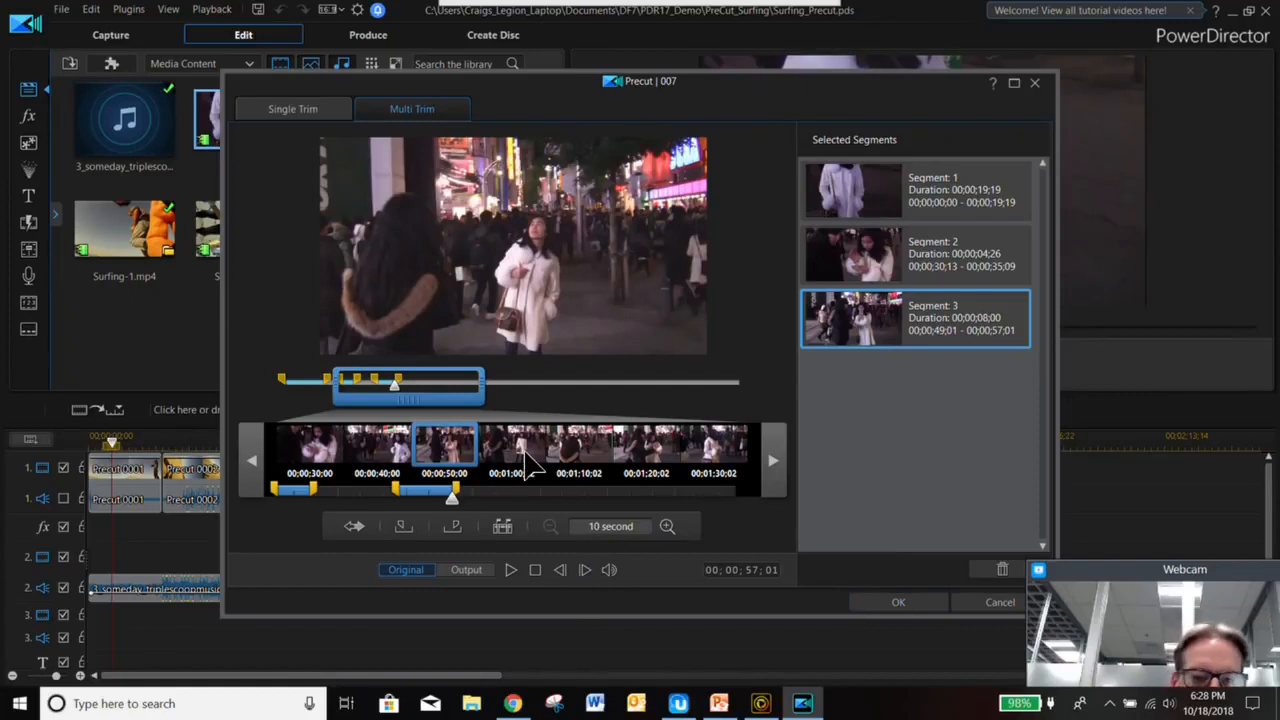
left_click(890, 604)
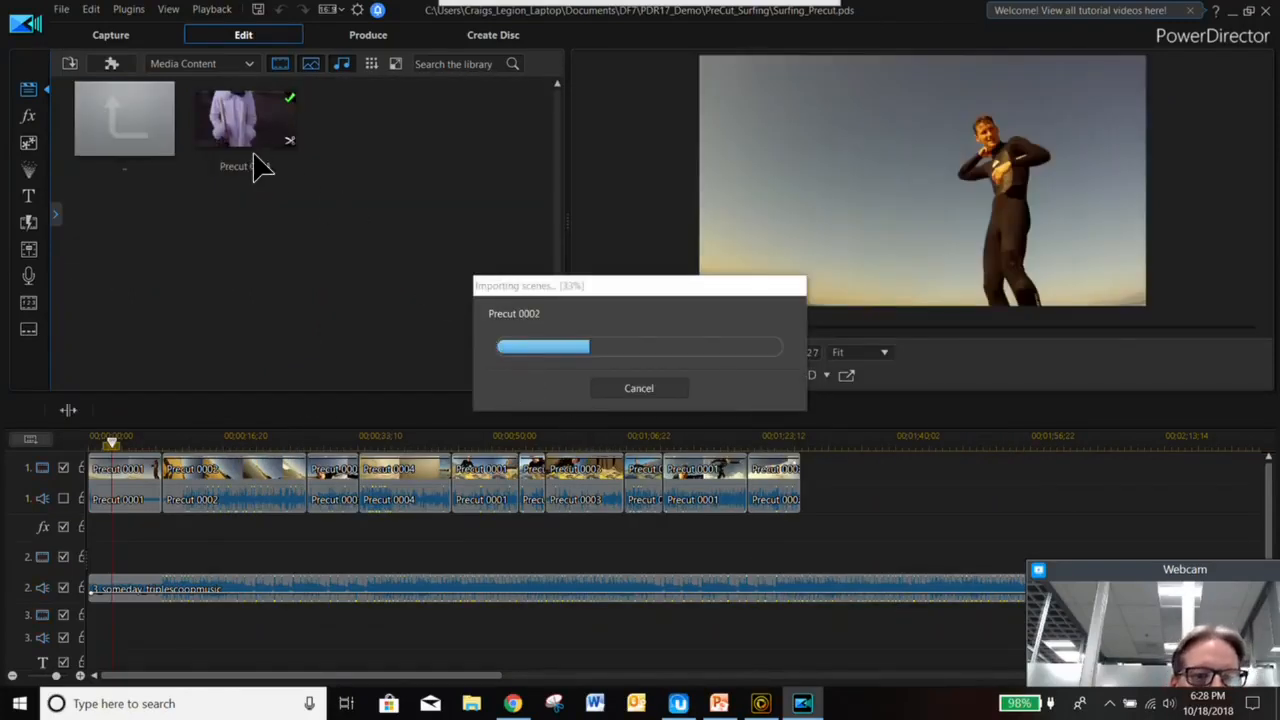
- Place Precut 0001 and Precut 0003 of 007.MTS together on video track 1 at 00;01;54;14, beyond the surfing clips
left_click(260, 168)
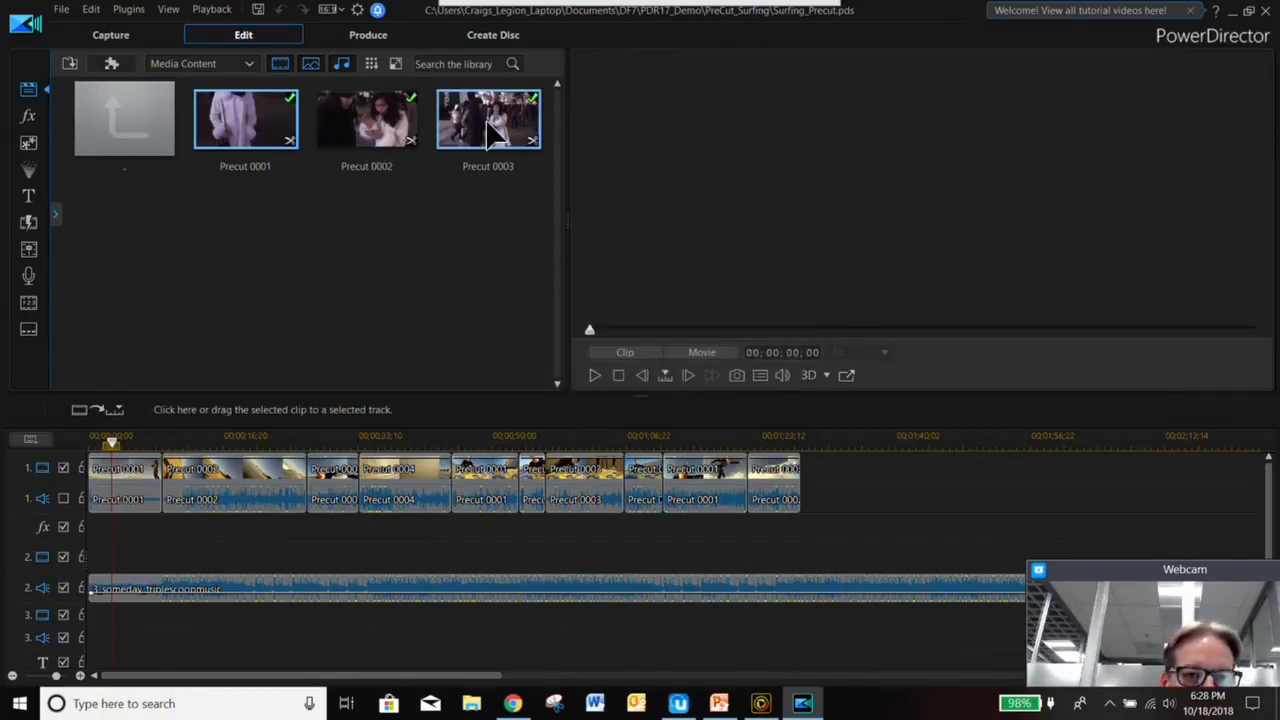
left_click_drag(1012, 497, 1022, 491)
- Remove the newly placed Precut 0001 and Precut 0003 clips from the end of video track 1, leaving the gap
left_click(1115, 500)
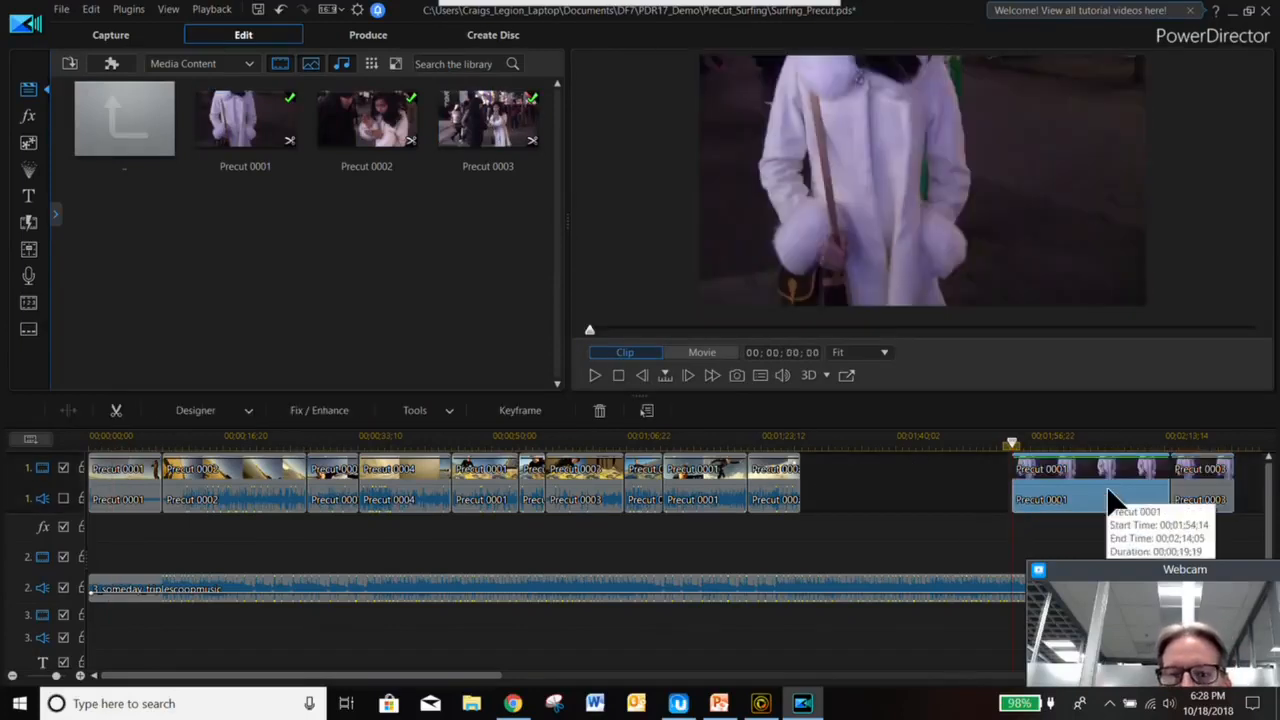
key("Delete")
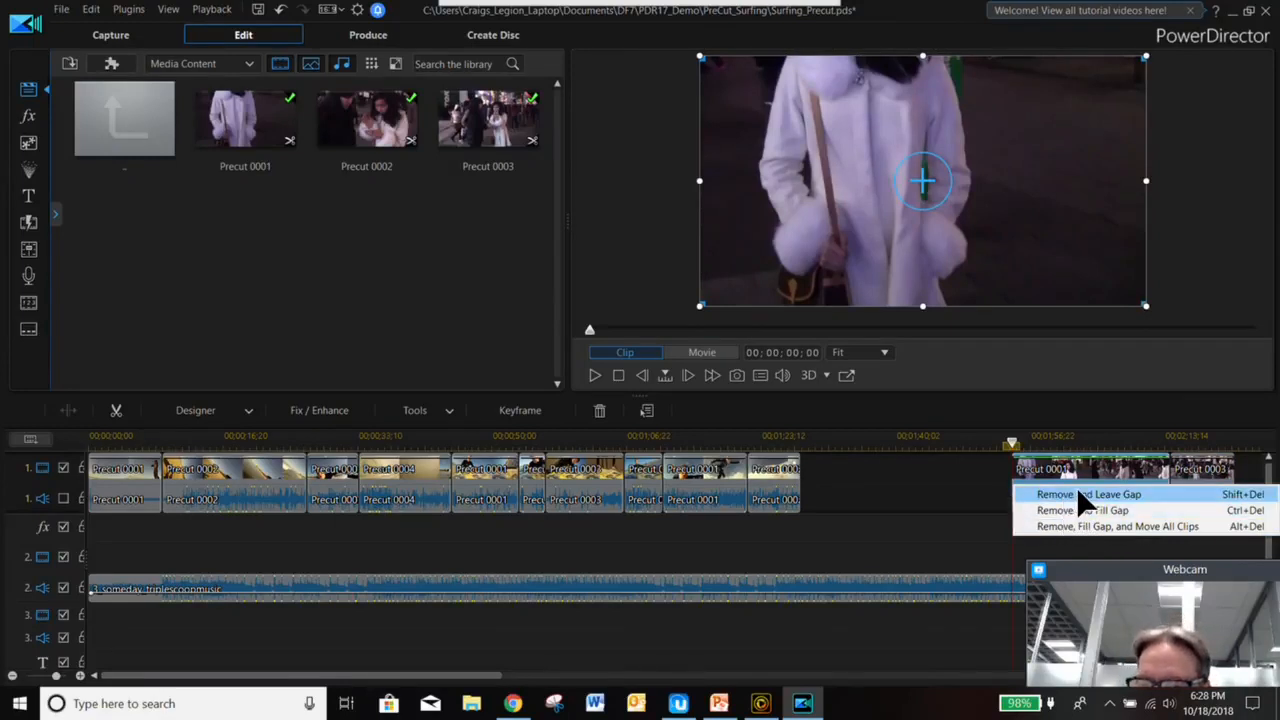
left_click(1078, 494)
left_click(1200, 480)
key("shift+Delete")
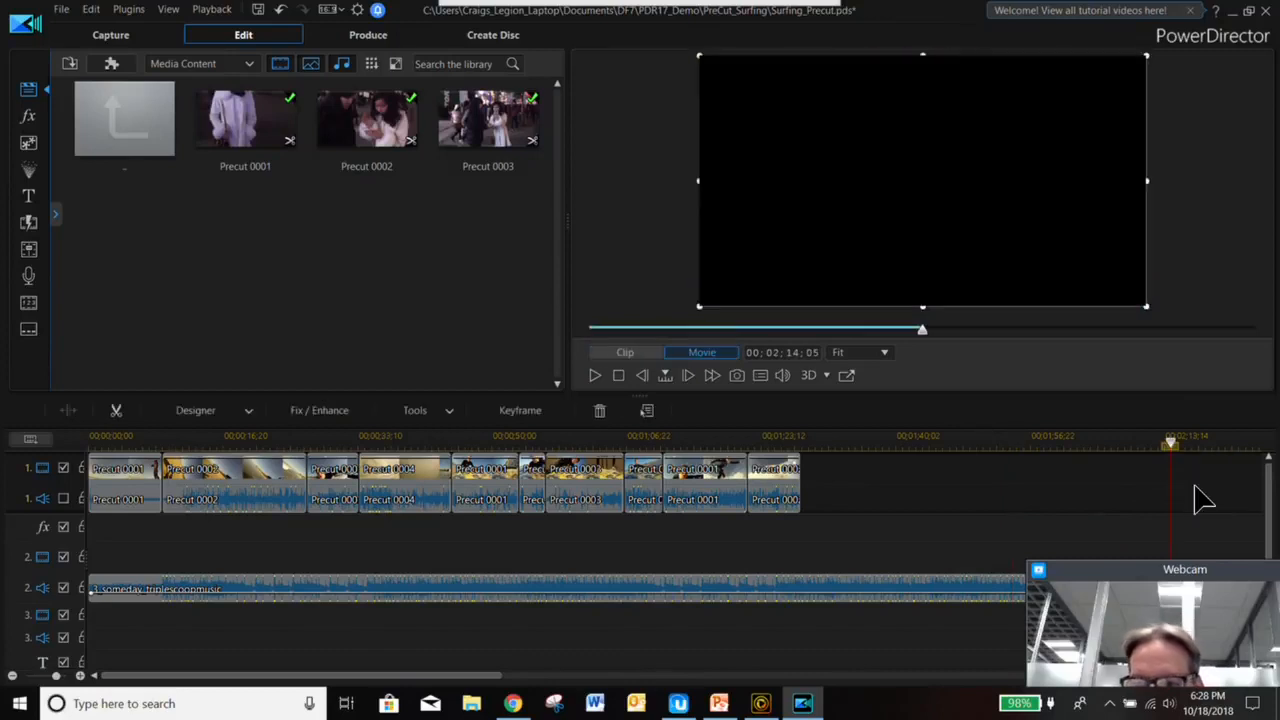
- Leave the precut folder of 007.MTS and return to the main media library
double_click(131, 120)
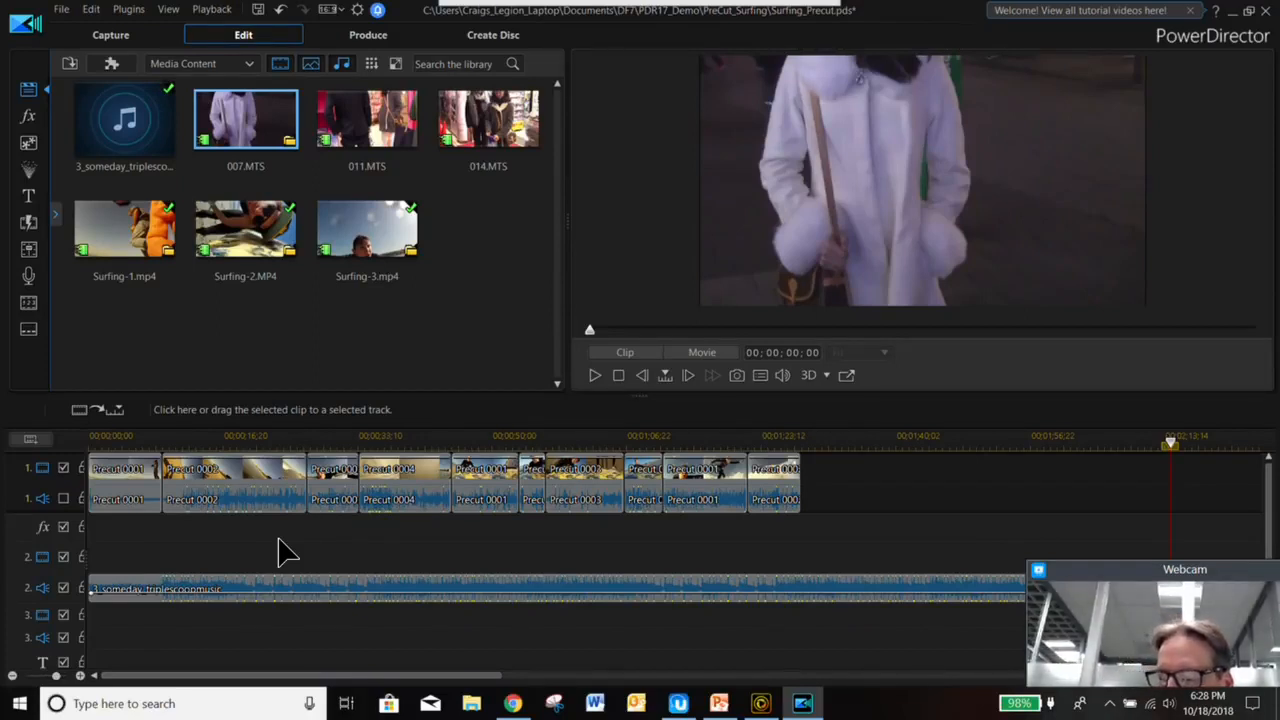
- Send the first clip on video track 1 to ColorDirector for color adjustment
left_click(137, 484)
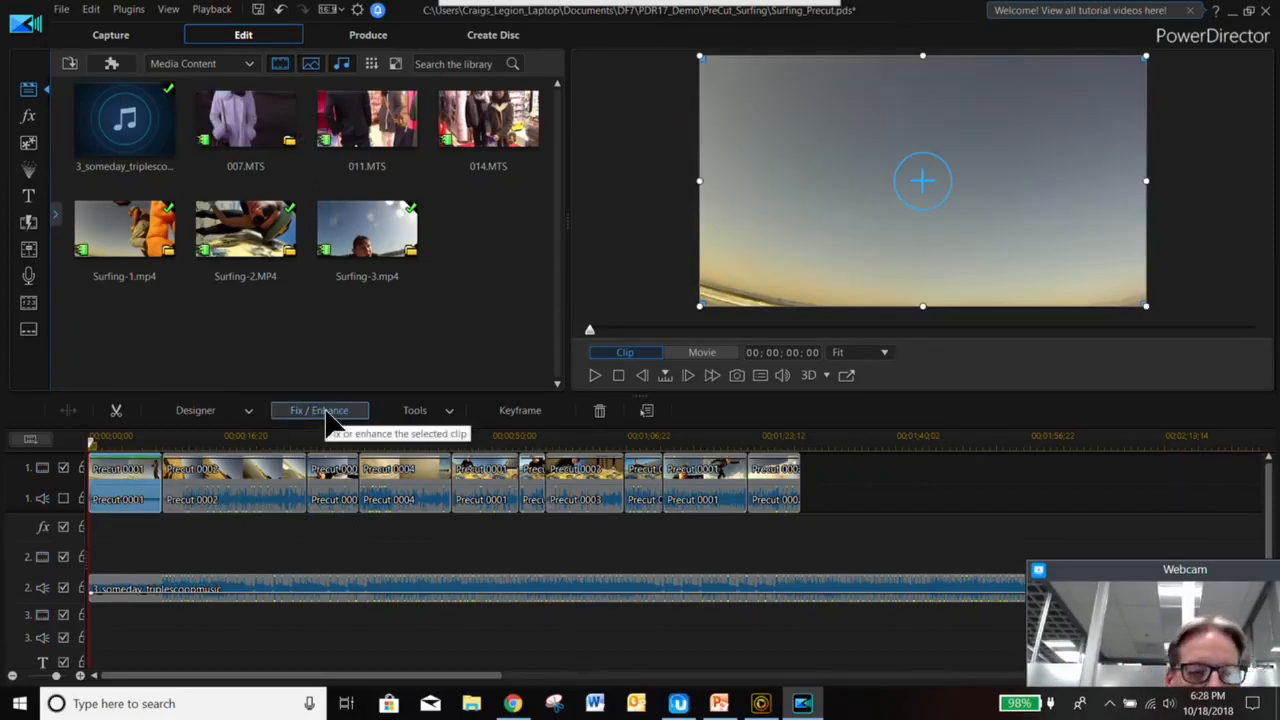
left_click(326, 414)
left_click(325, 420)
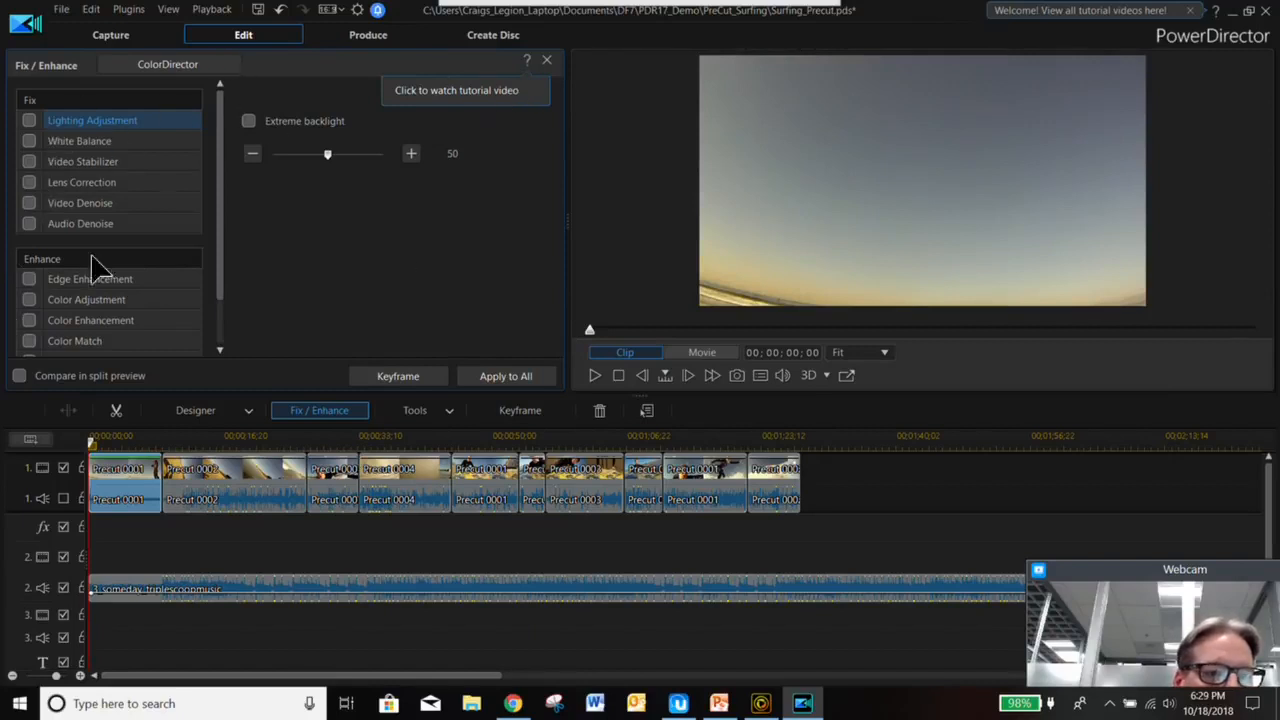
left_click(160, 75)
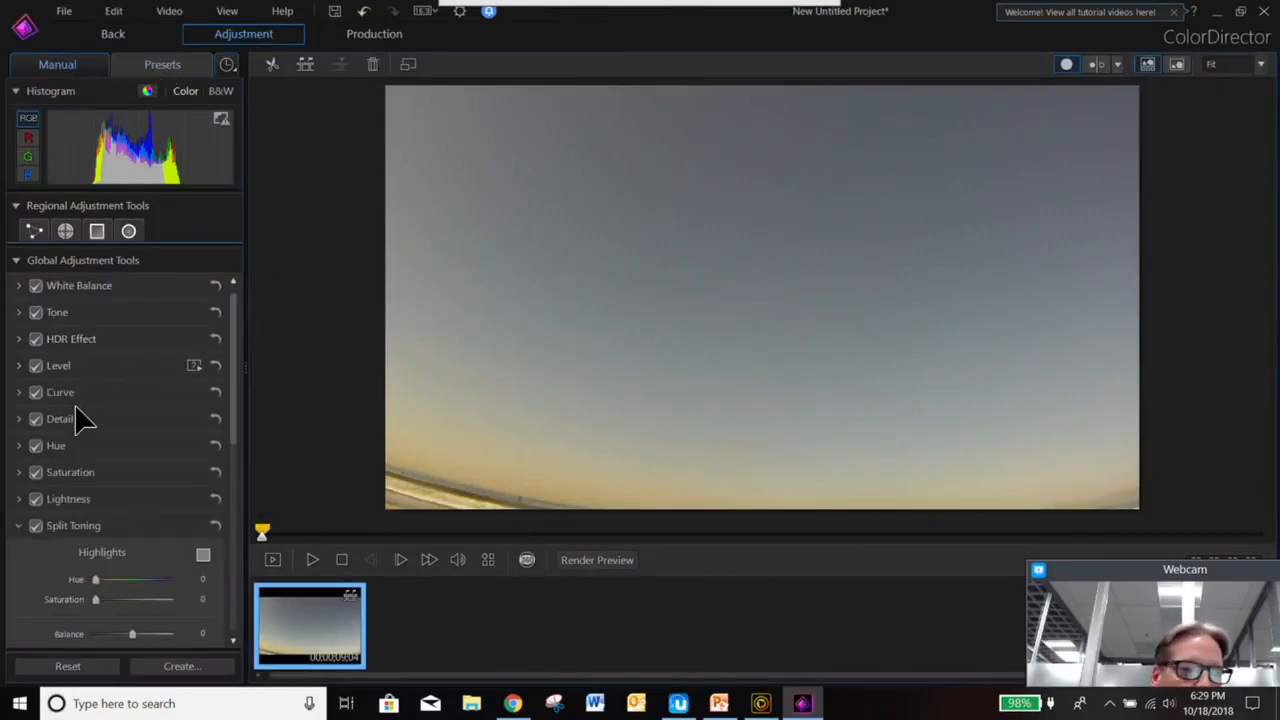
- Apply split toning to the clip with shadows at hue 74, saturation 28 and highlights at hue 102, saturation 27
scroll(234, 420, "down", 3)
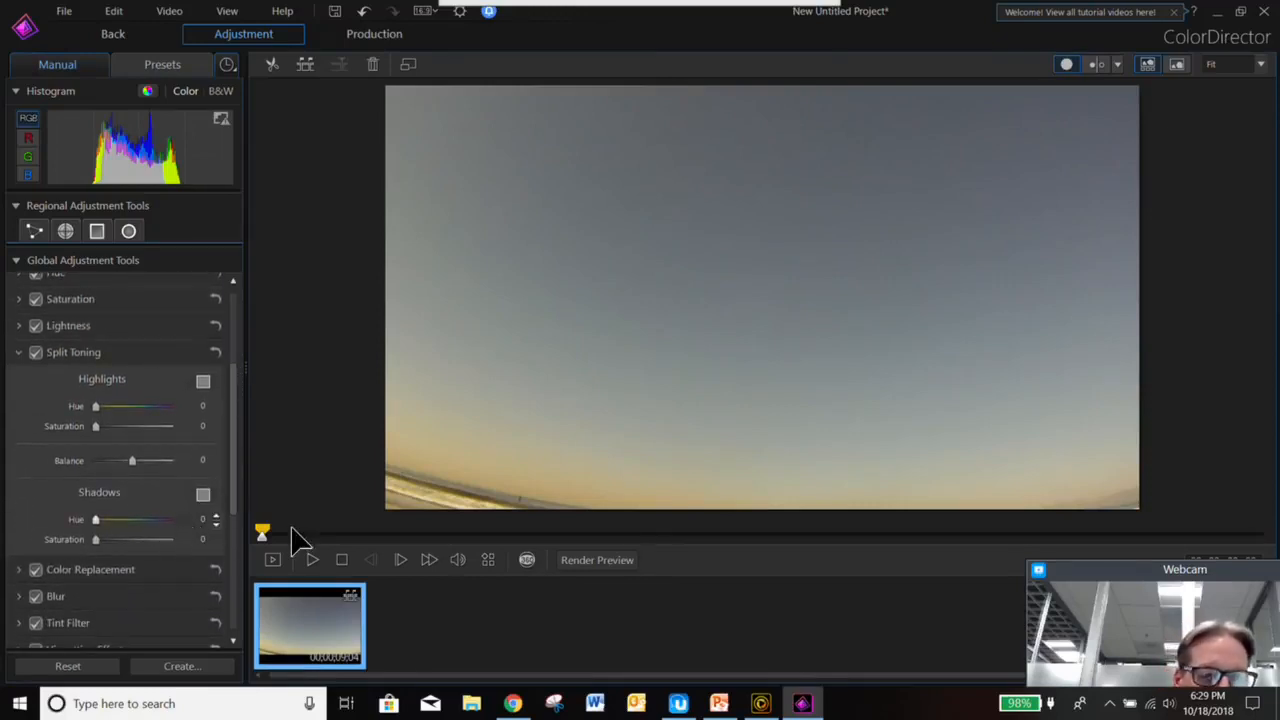
left_click(565, 535)
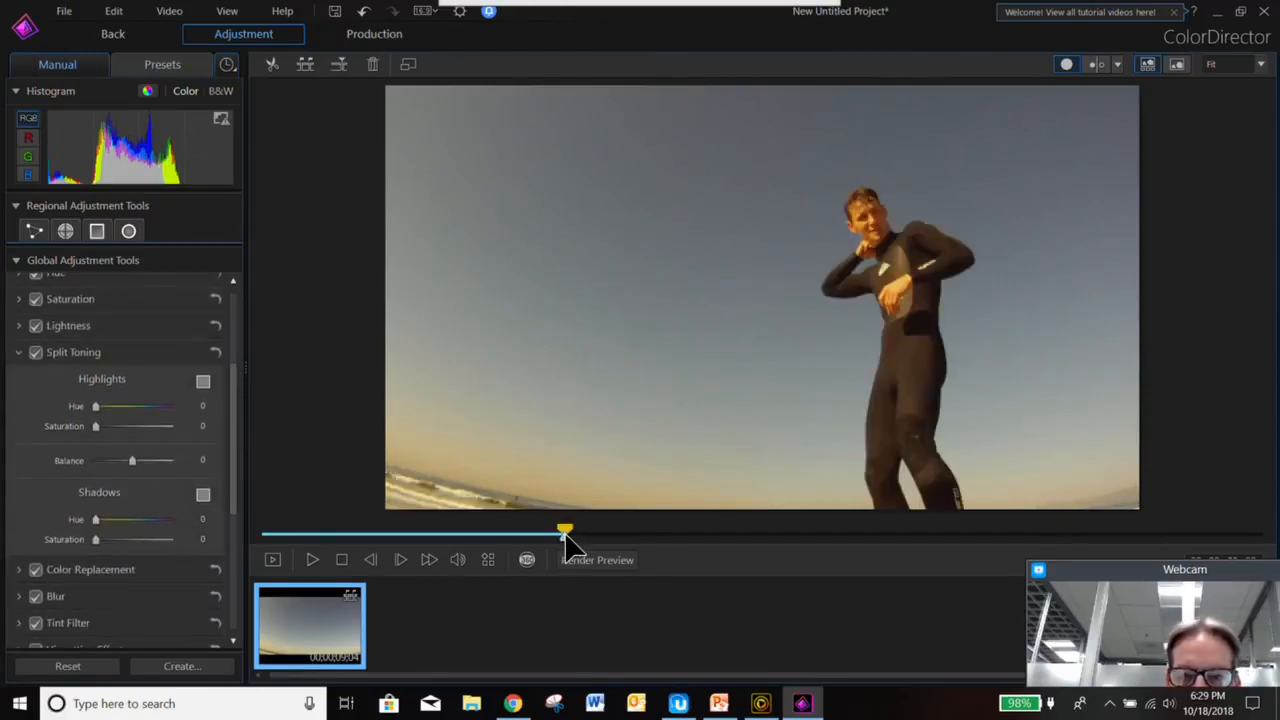
mouse_move(97, 539)
left_mouse_down()
mouse_move(113, 539)
mouse_move(115, 521)
left_mouse_up()
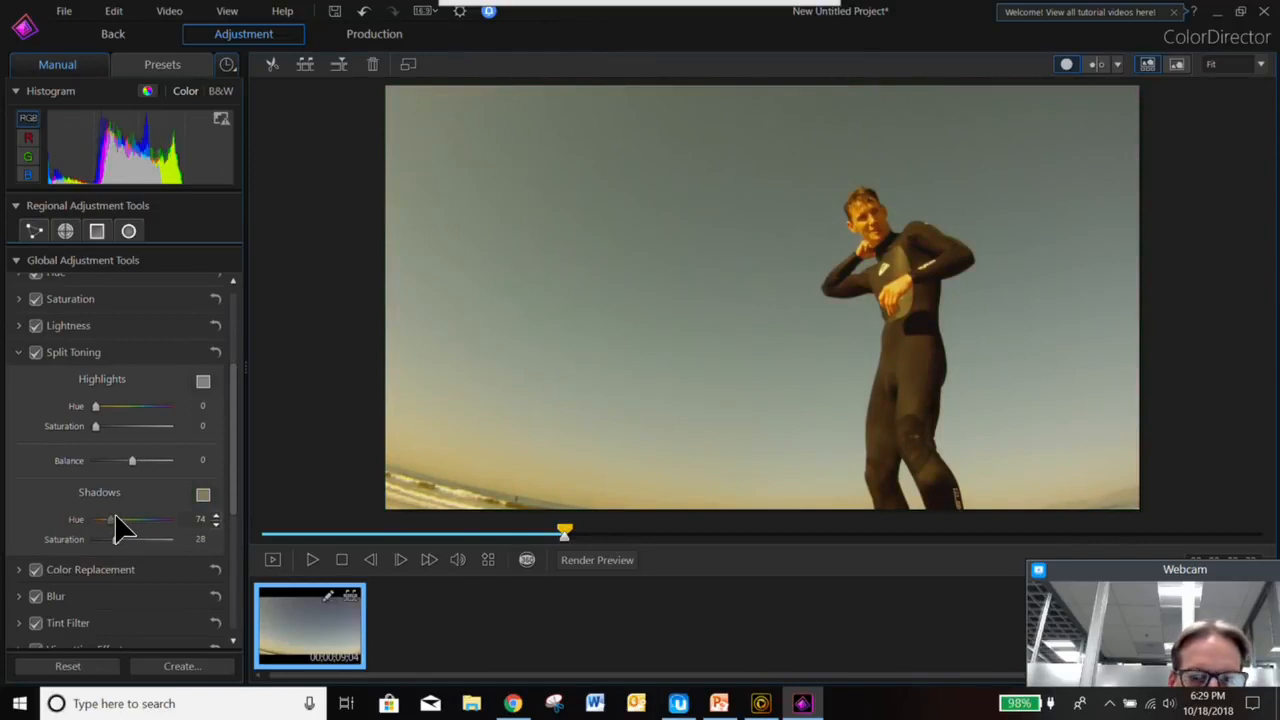
left_click_drag(96, 426, 118, 408)
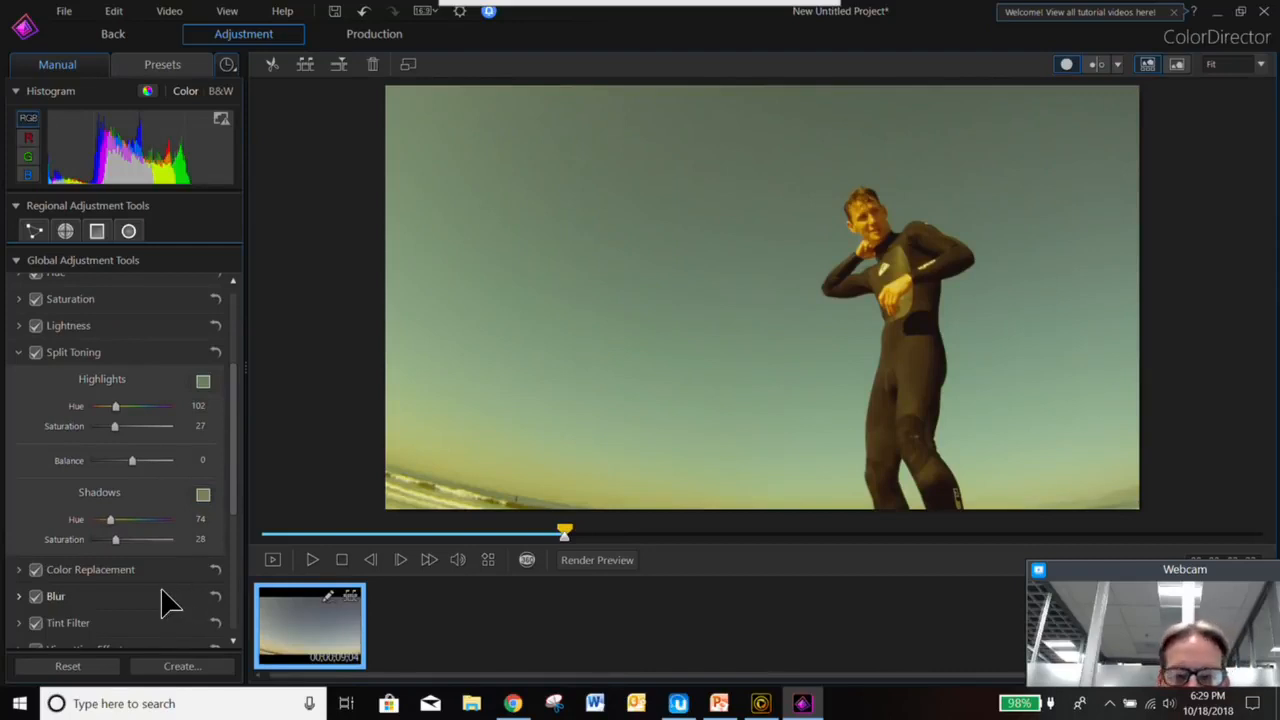
- Create a color lookup table from the adjustments, describing it as the third favorite and saving it as CraigFav_(4).cube in Lute Test
left_click(182, 666)
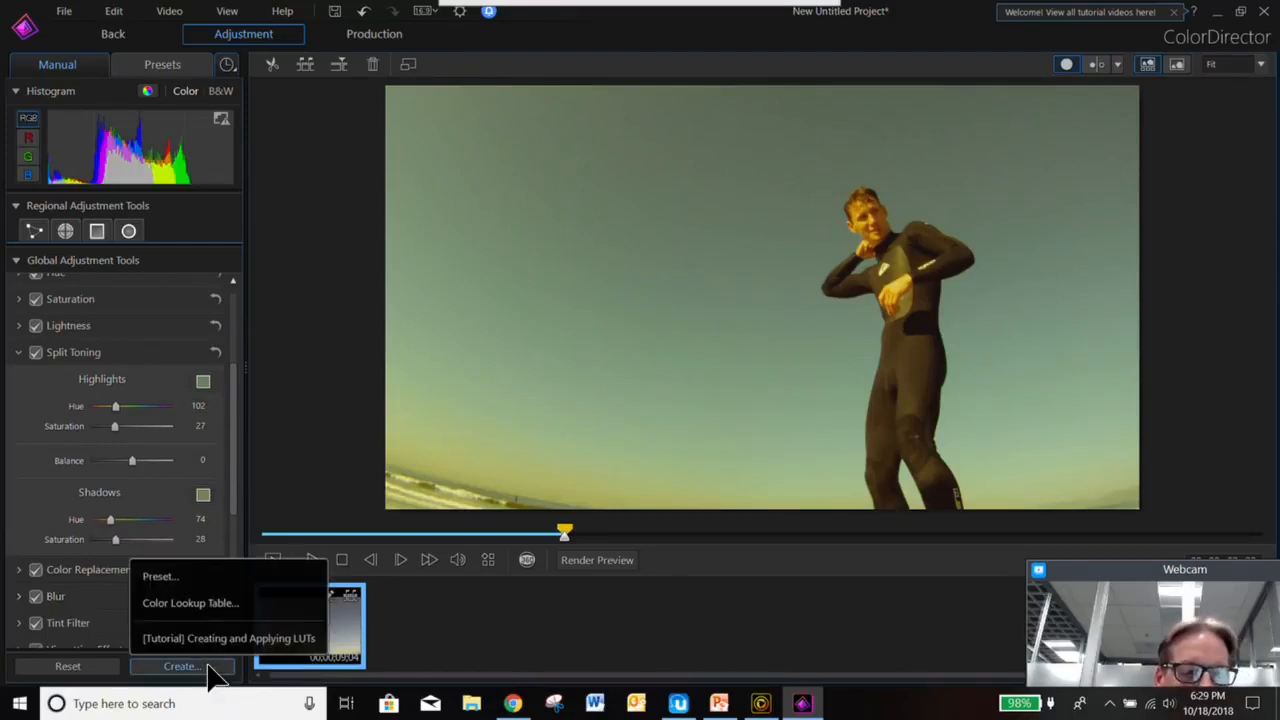
left_click(229, 604)
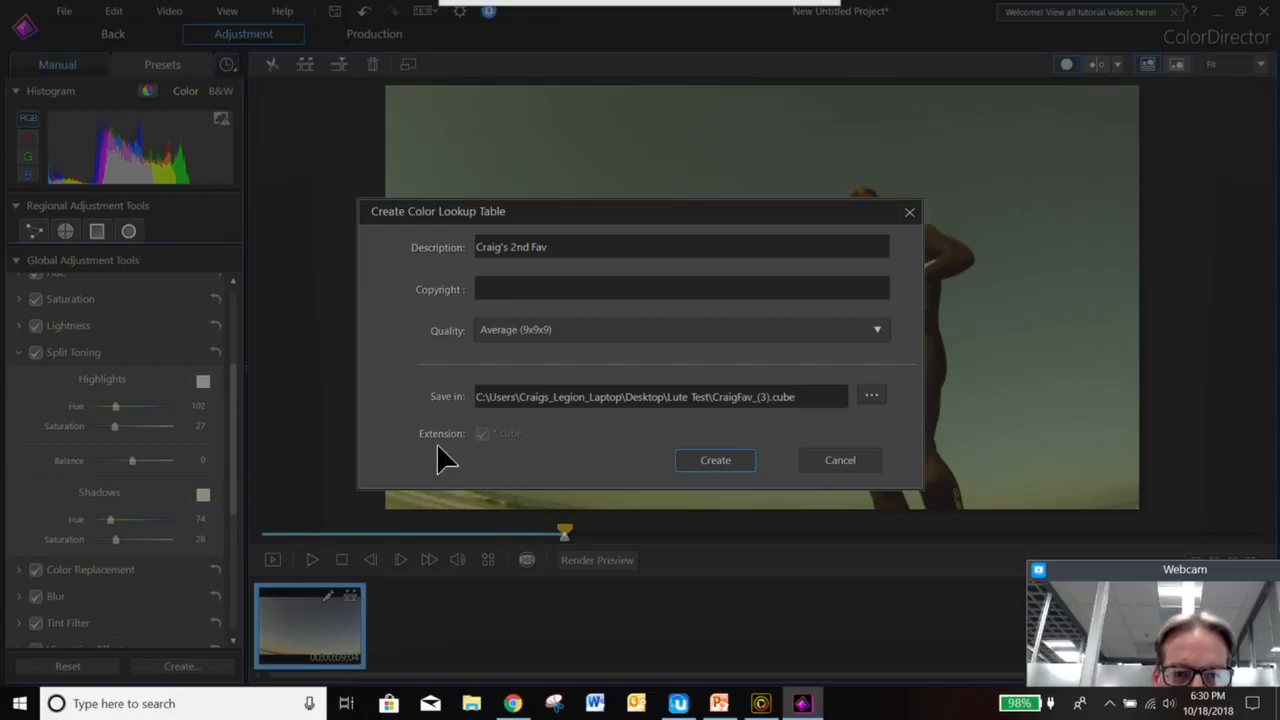
left_click(516, 250)
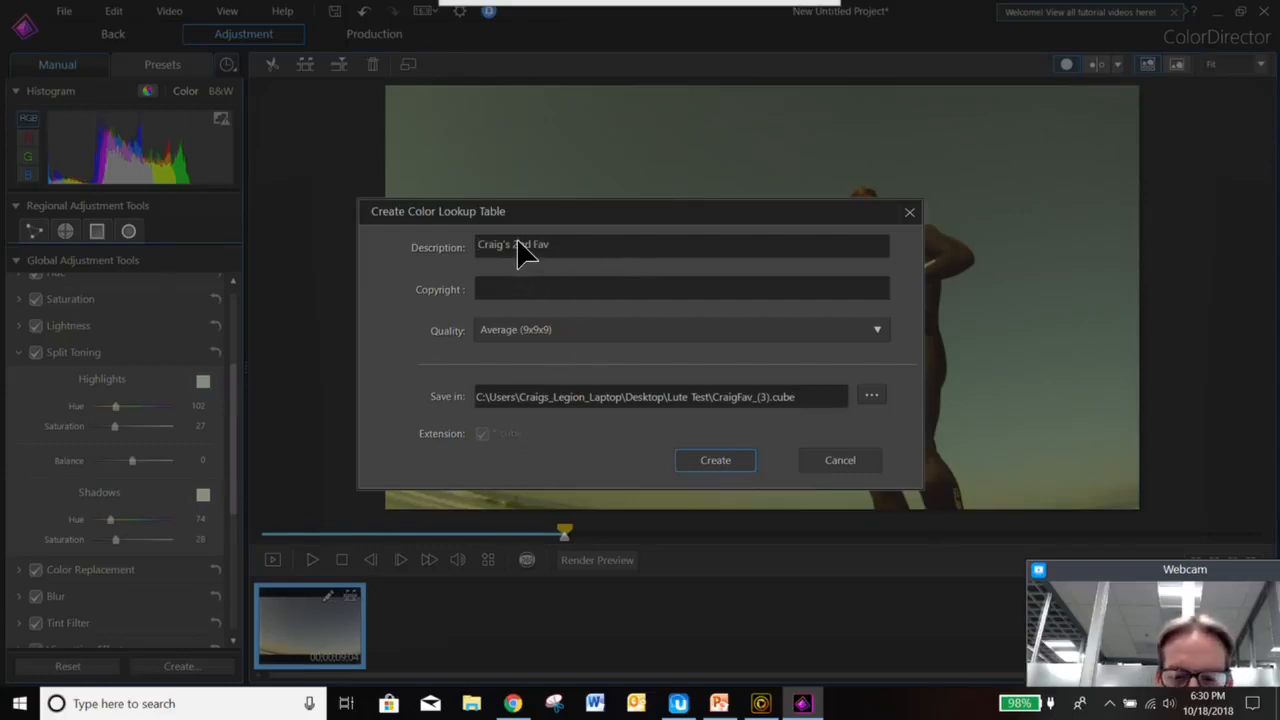
left_click(770, 398)
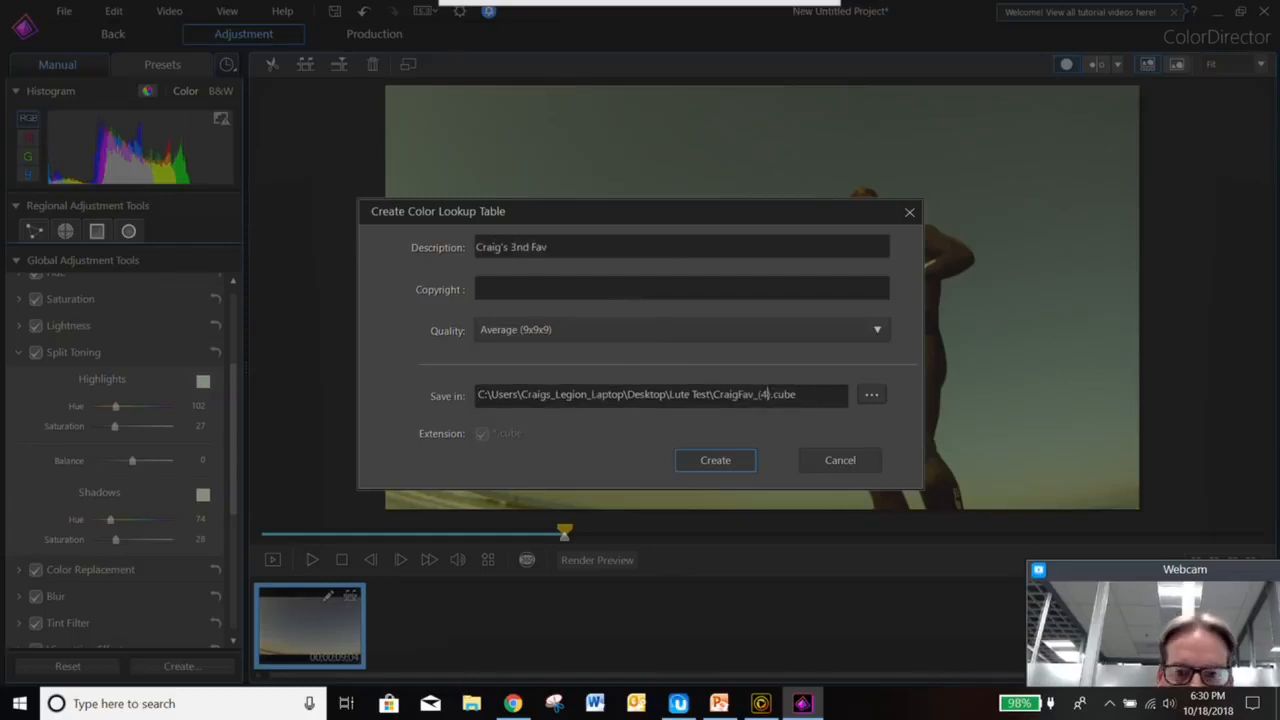
left_click(718, 461)
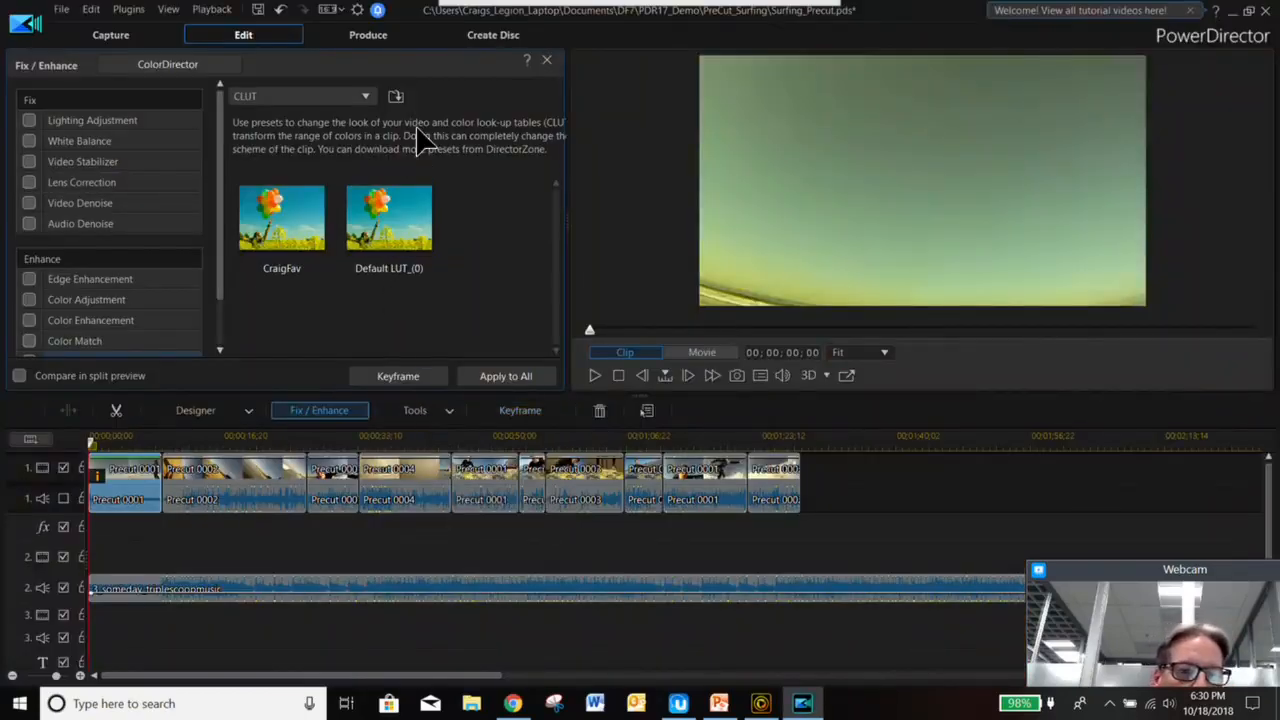
- Import the color lookup table CraigFav_(4).cube from the desktop folder Lute Test and apply the clip's color settings to all clips
left_click(396, 96)
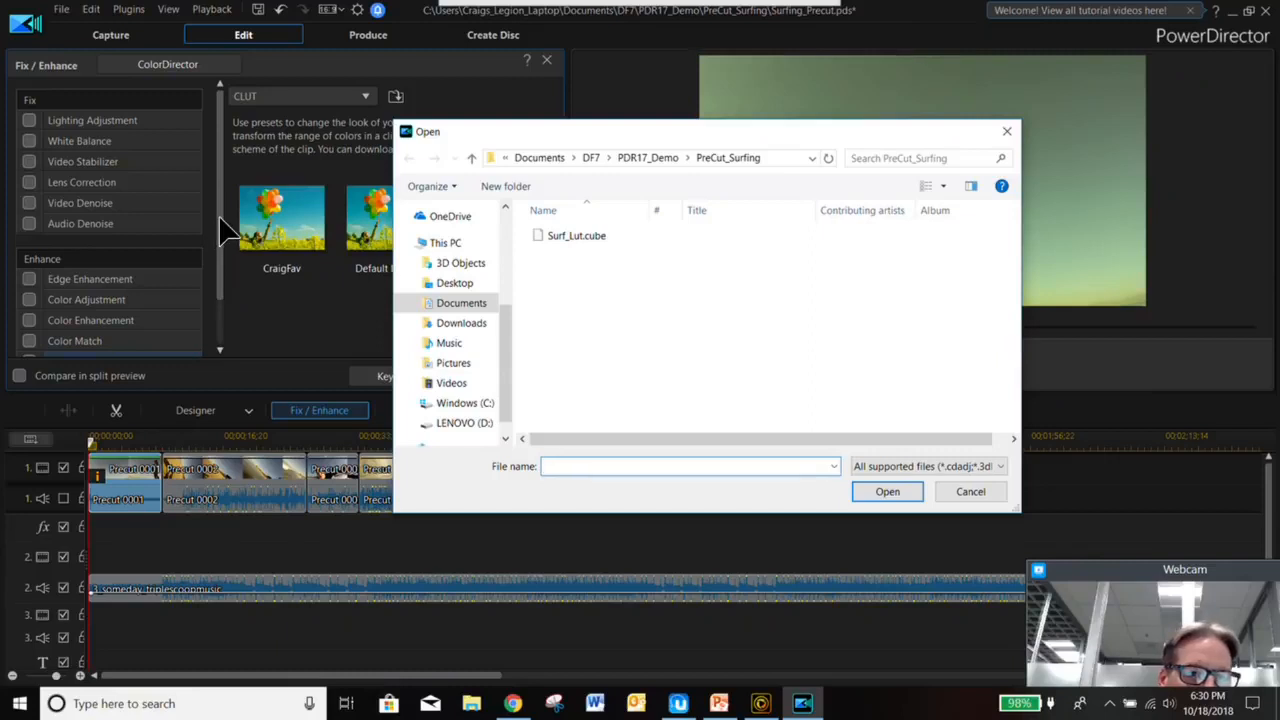
left_click(955, 493)
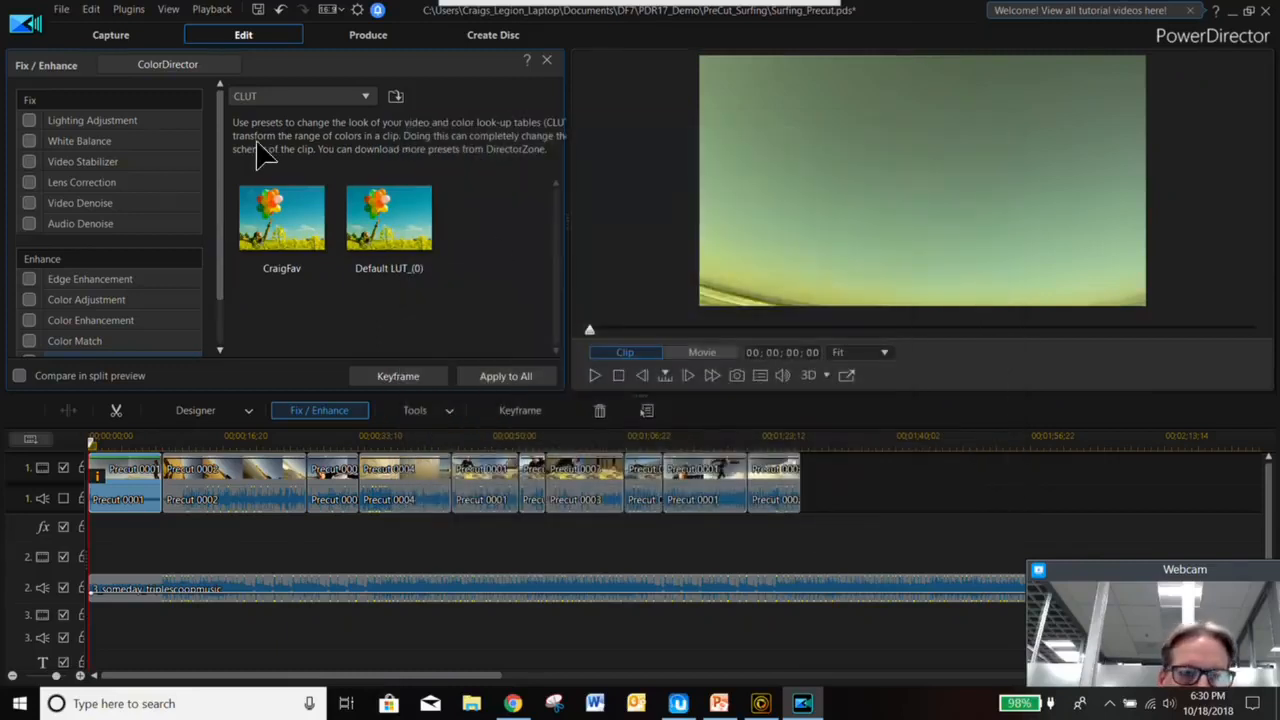
left_click_drag(223, 166, 216, 220)
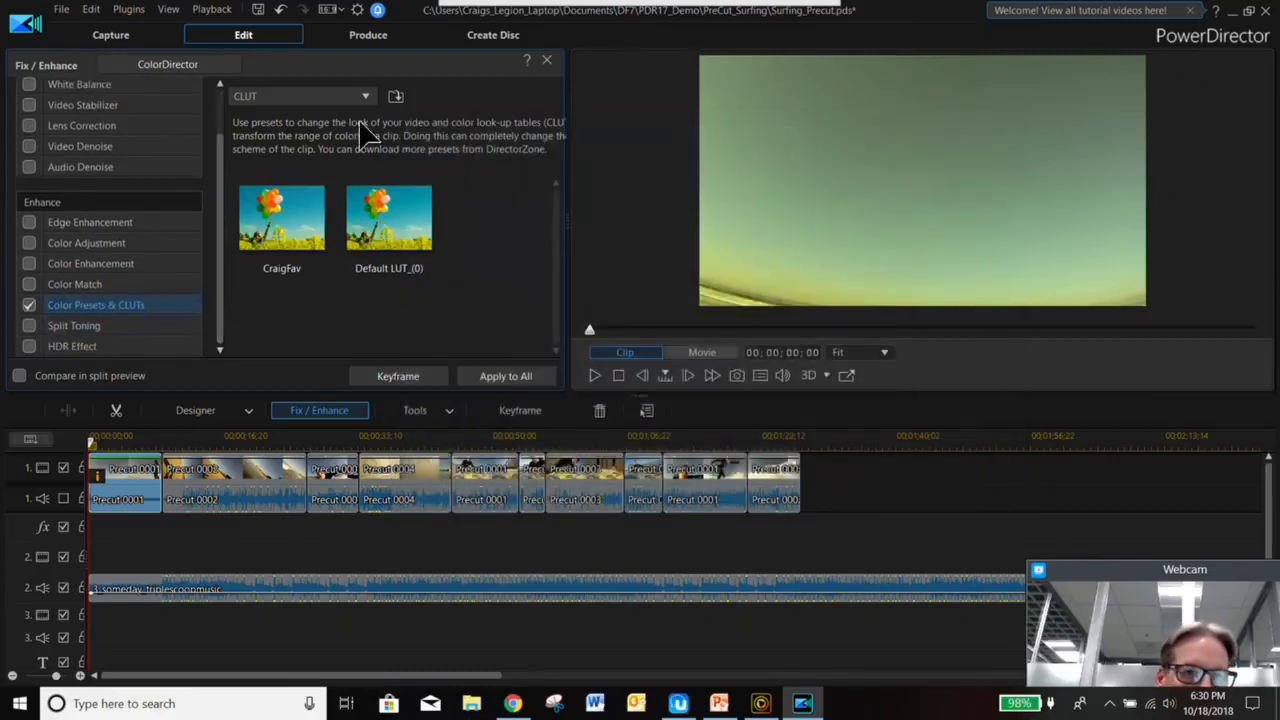
left_click(396, 96)
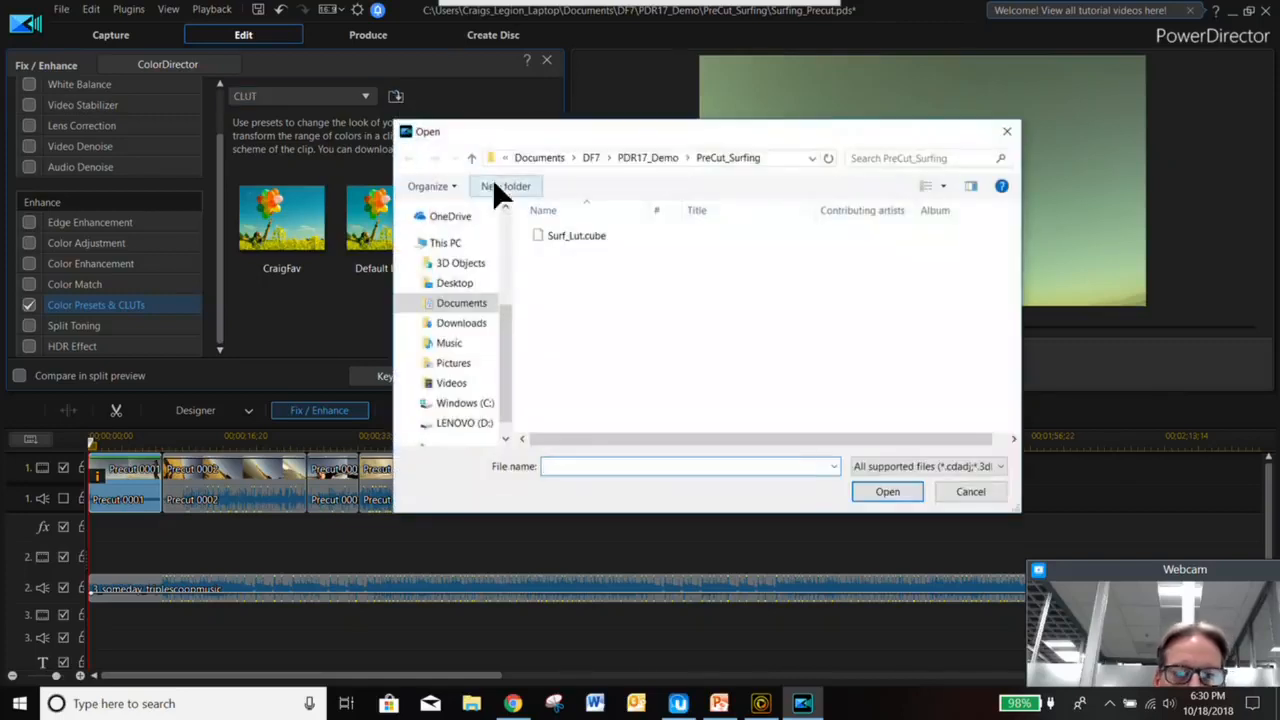
left_click(474, 283)
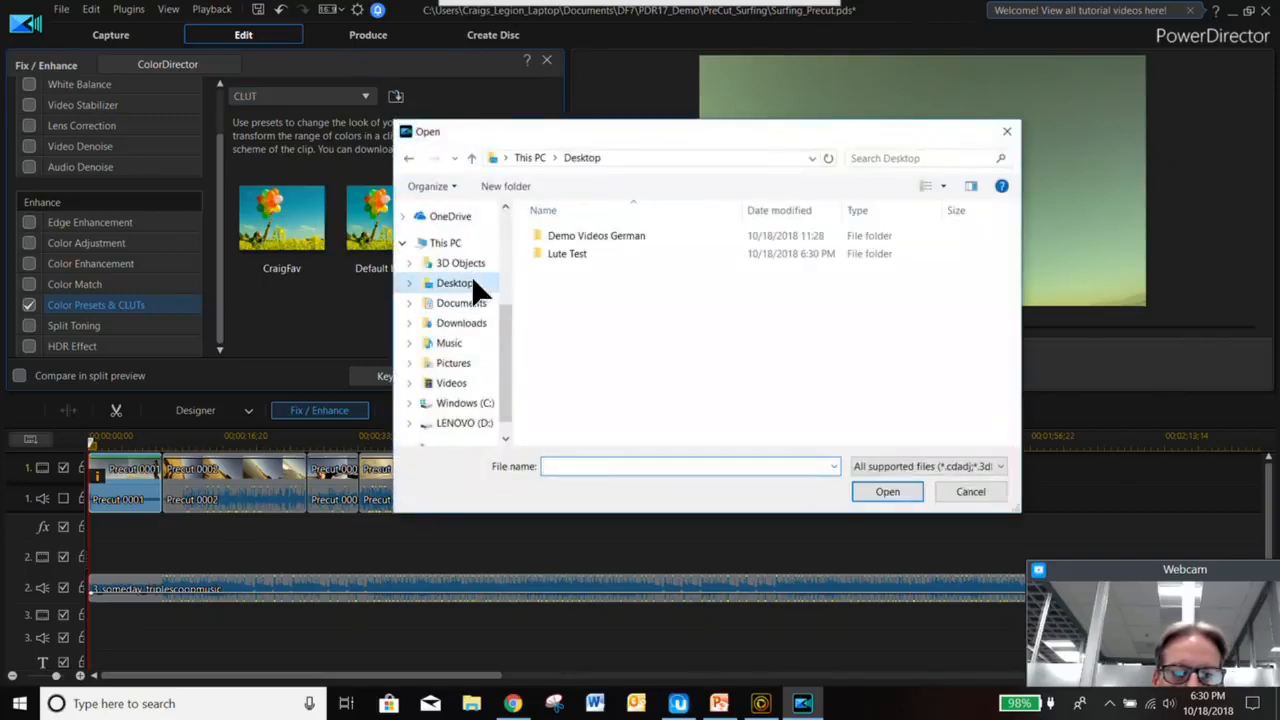
double_click(562, 254)
left_click(620, 271)
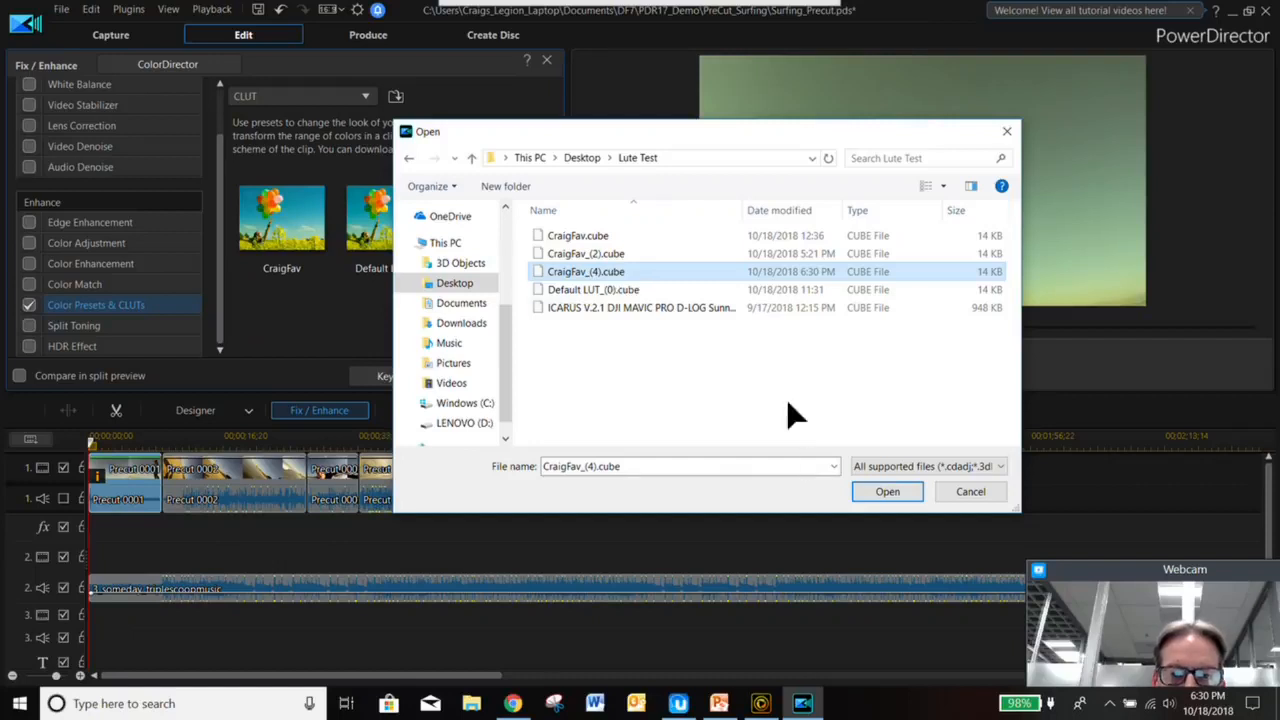
left_click(884, 492)
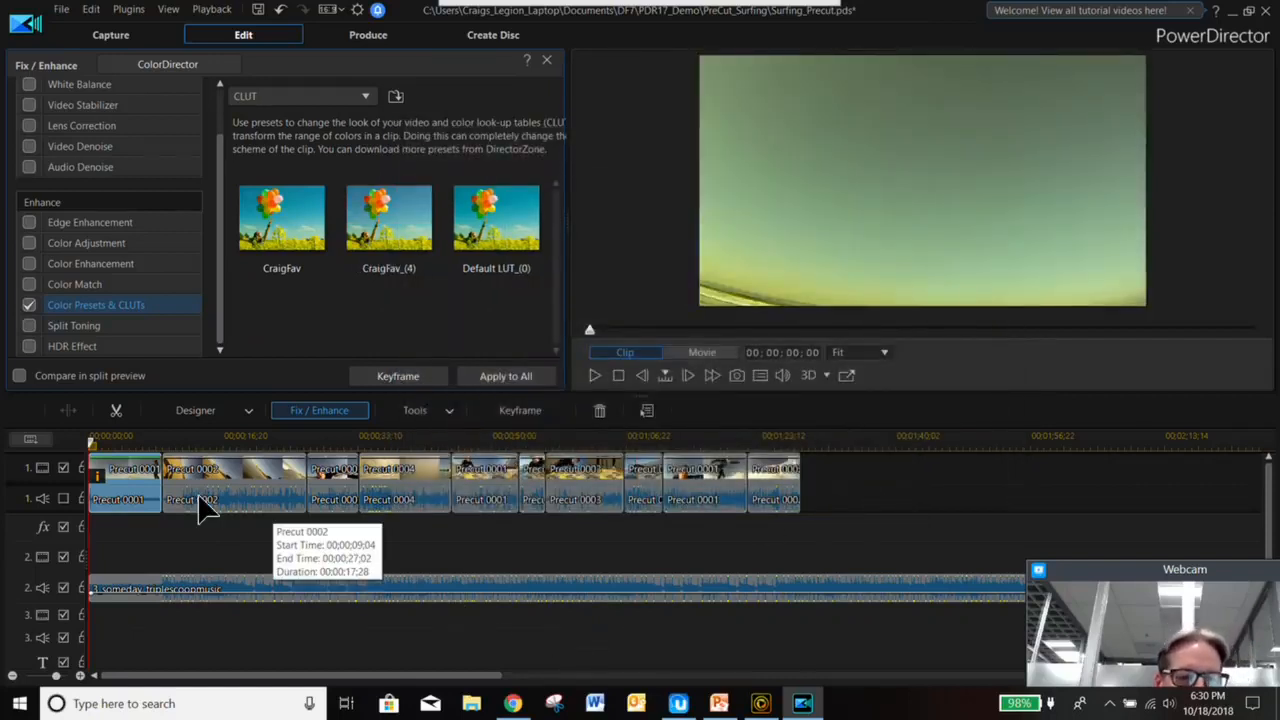
left_click(515, 380)
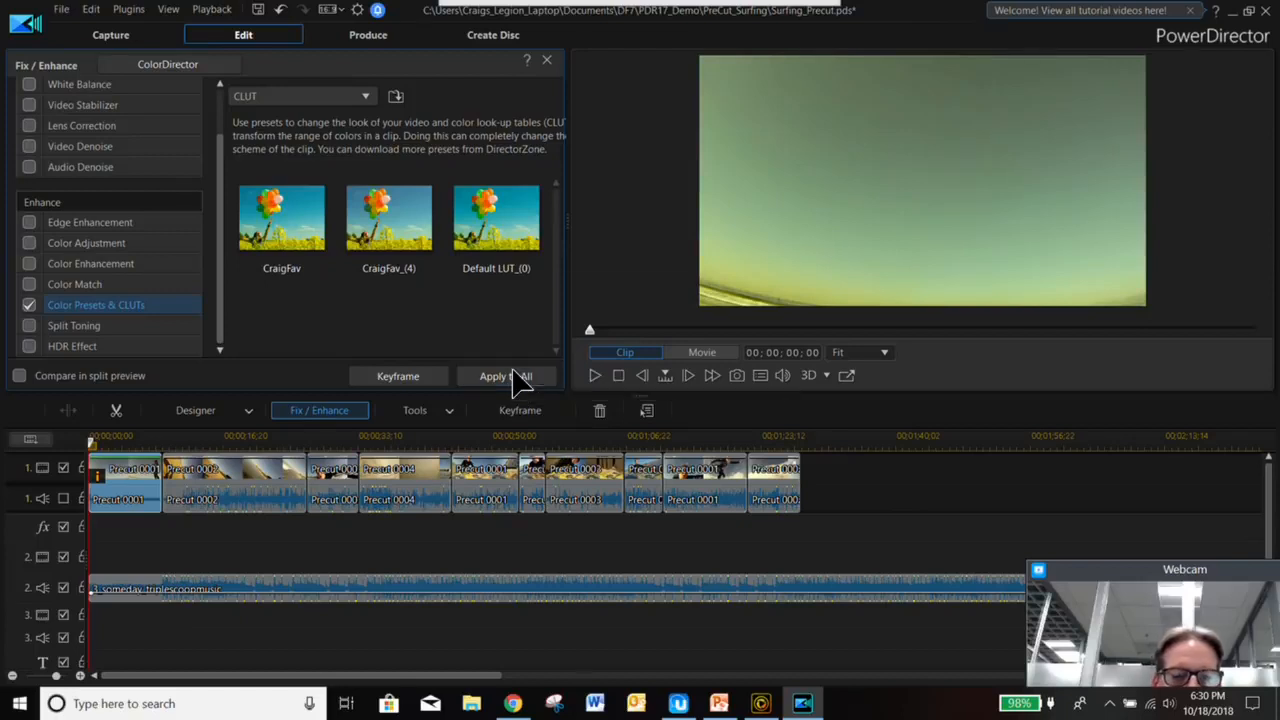
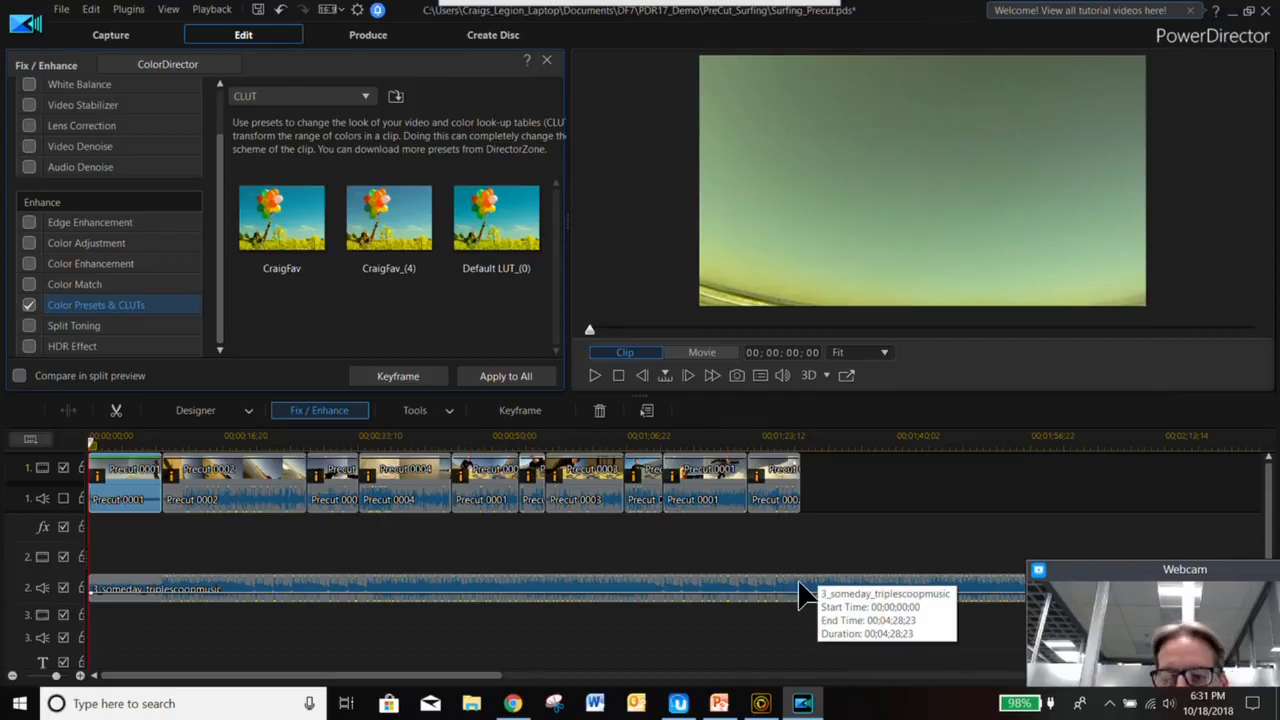
- Send the 3_someday_triplescoopmusic clip on audio track 2 to AudioDirector
mouse_move(1148, 569)
left_mouse_down()
mouse_move(1127, 614)
mouse_move(1128, 569)
left_mouse_up()
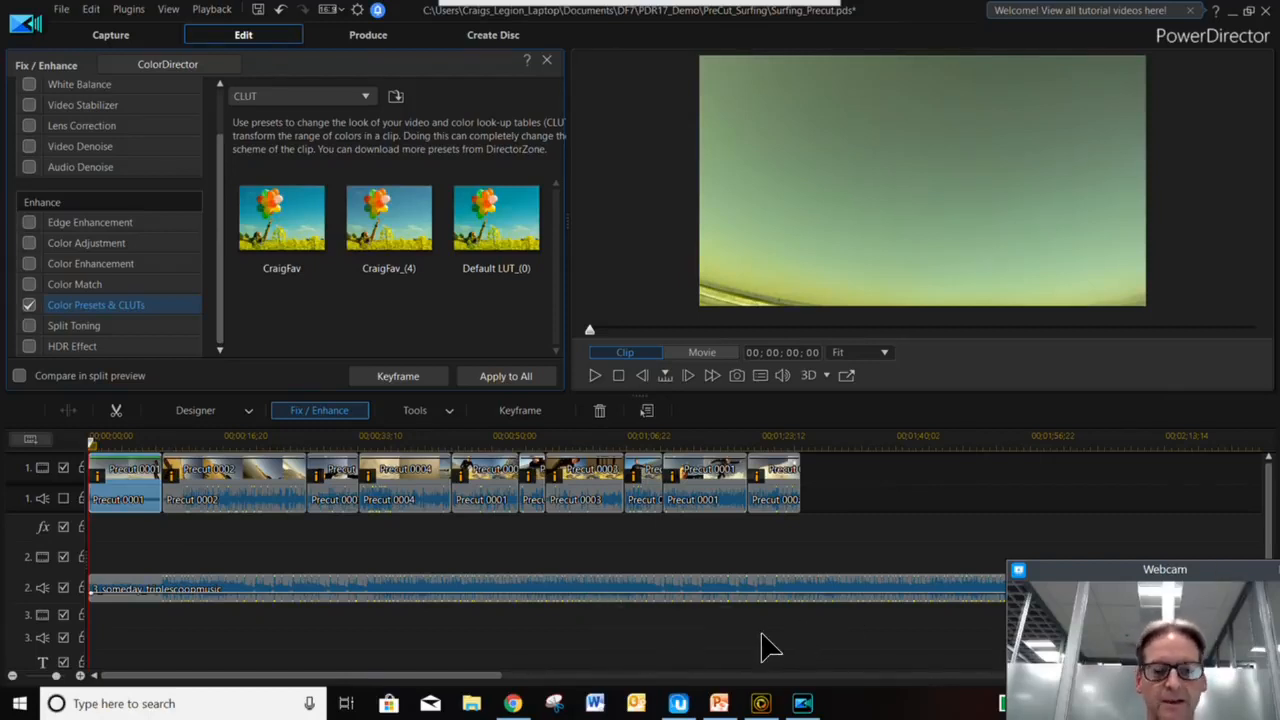
left_click(534, 595)
left_click(322, 413)
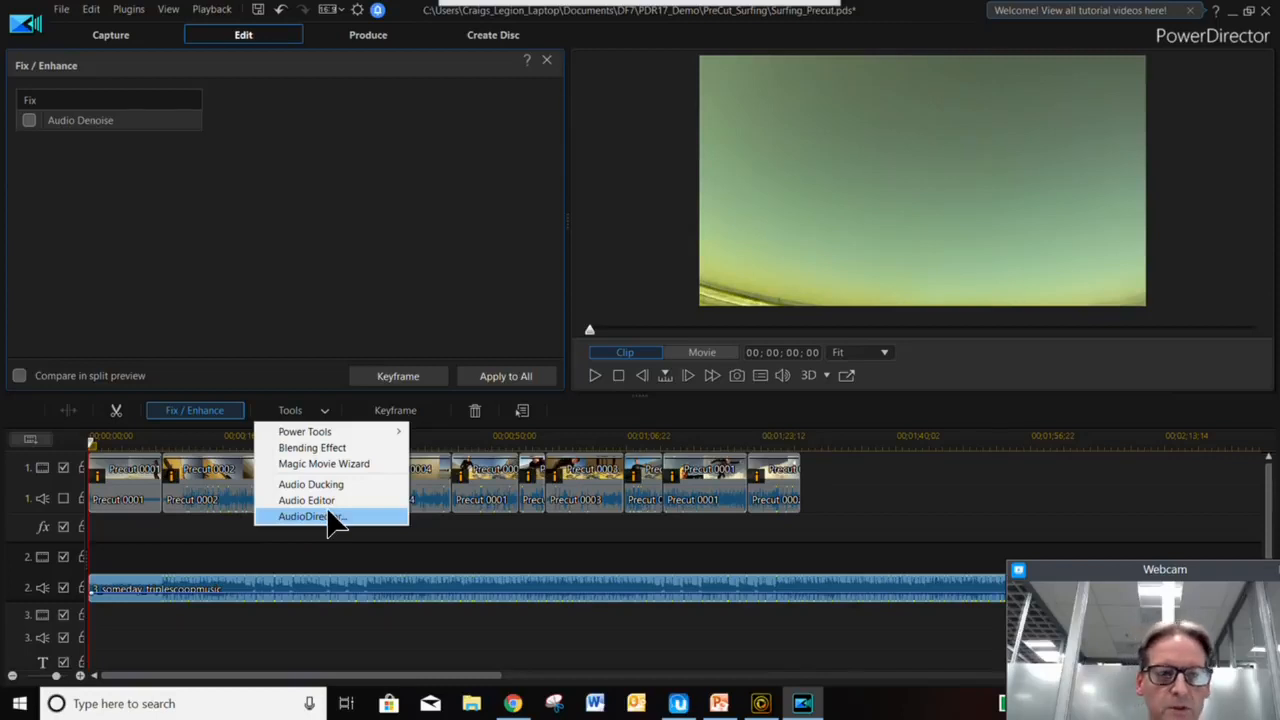
left_click(330, 518)
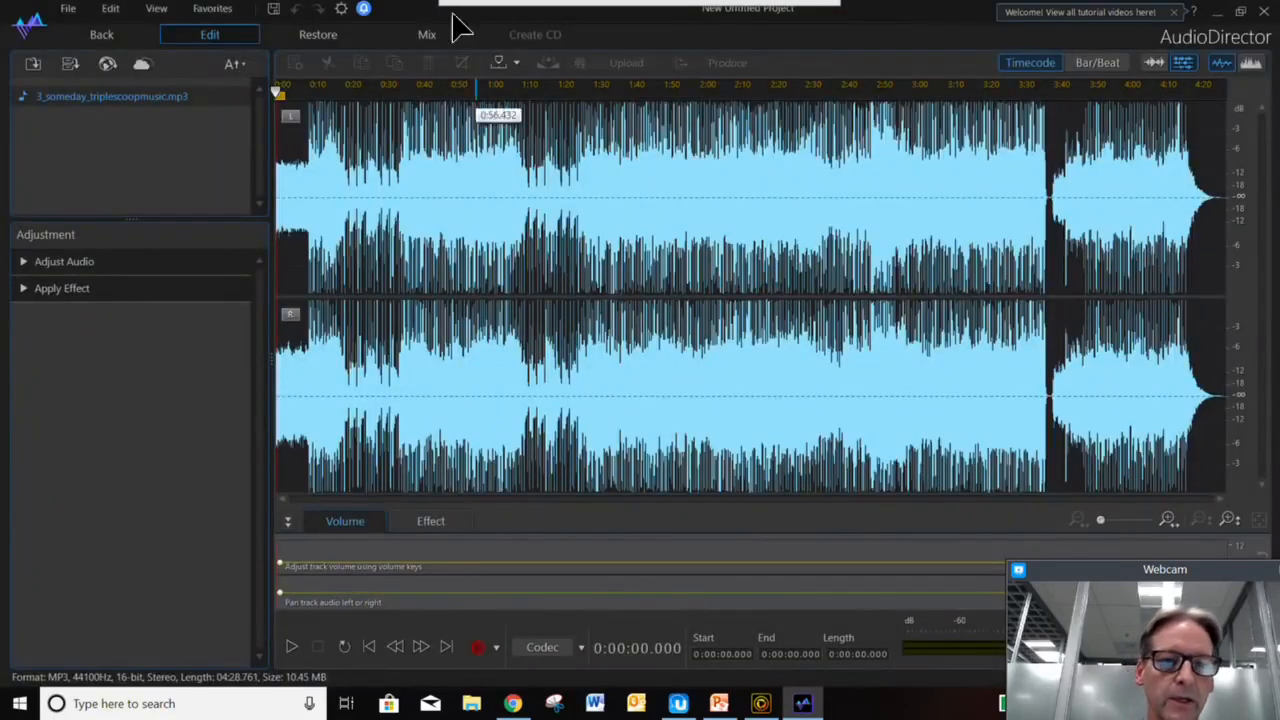
- Place 3_someday_triplescoopmusic.mp3 at the start of Track 1 in the mix and auto-remix it to a length of 0:01:30.000
left_click(426, 36)
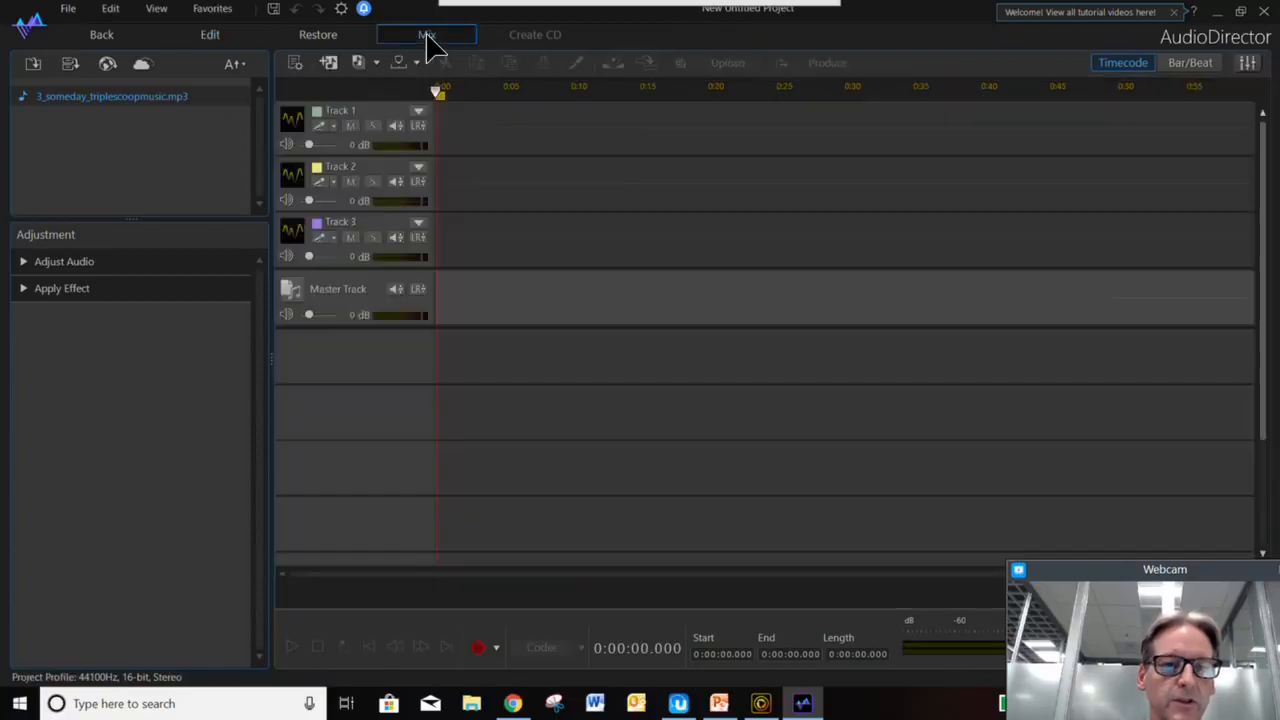
left_click_drag(90, 100, 440, 120)
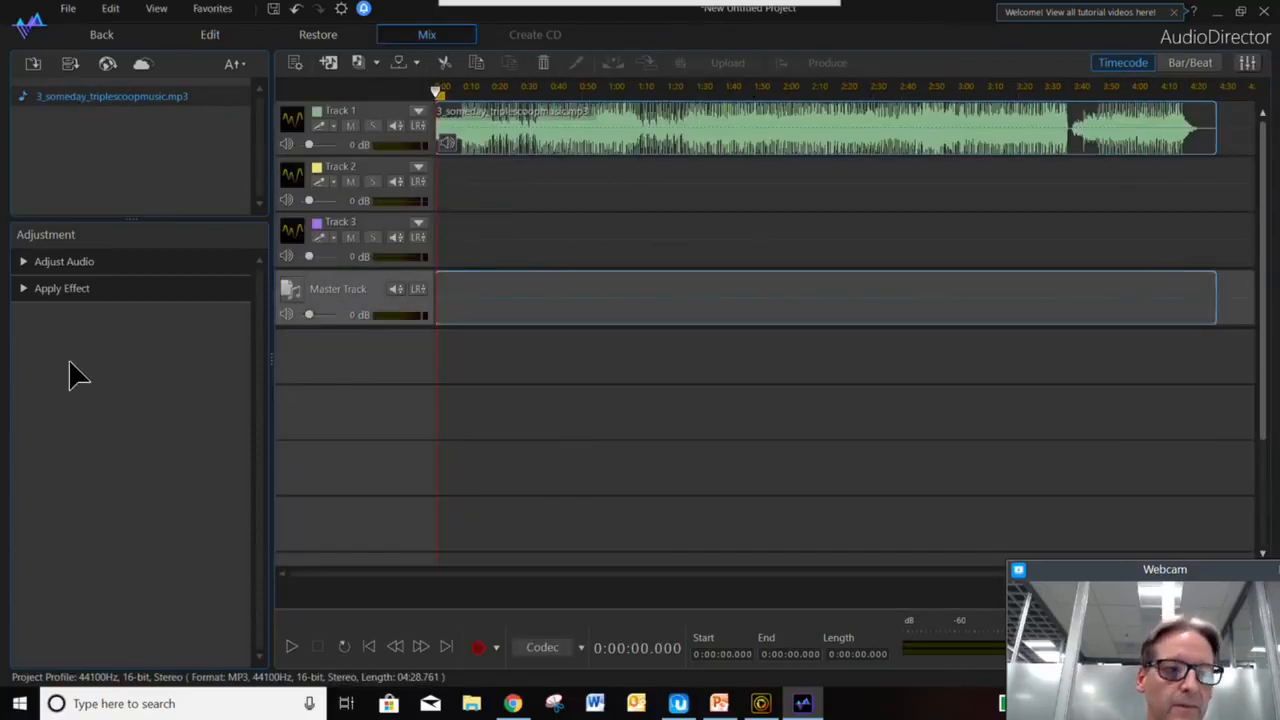
left_click(26, 264)
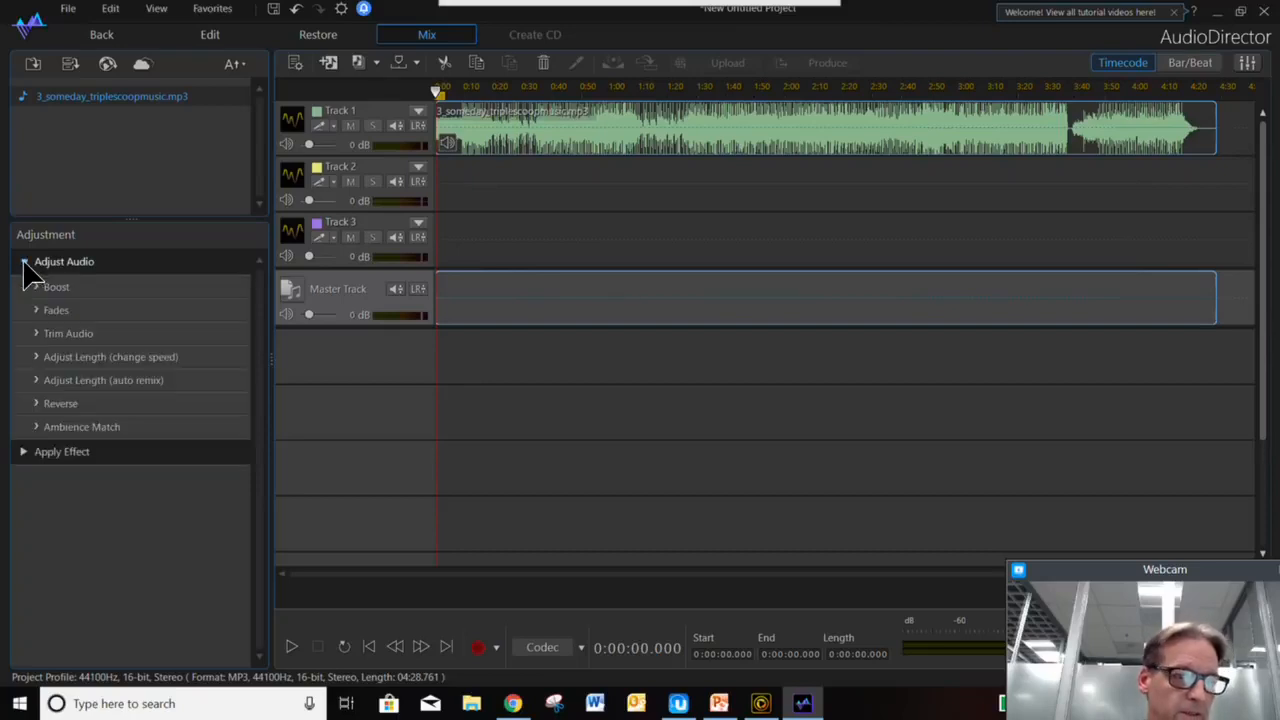
left_click(40, 382)
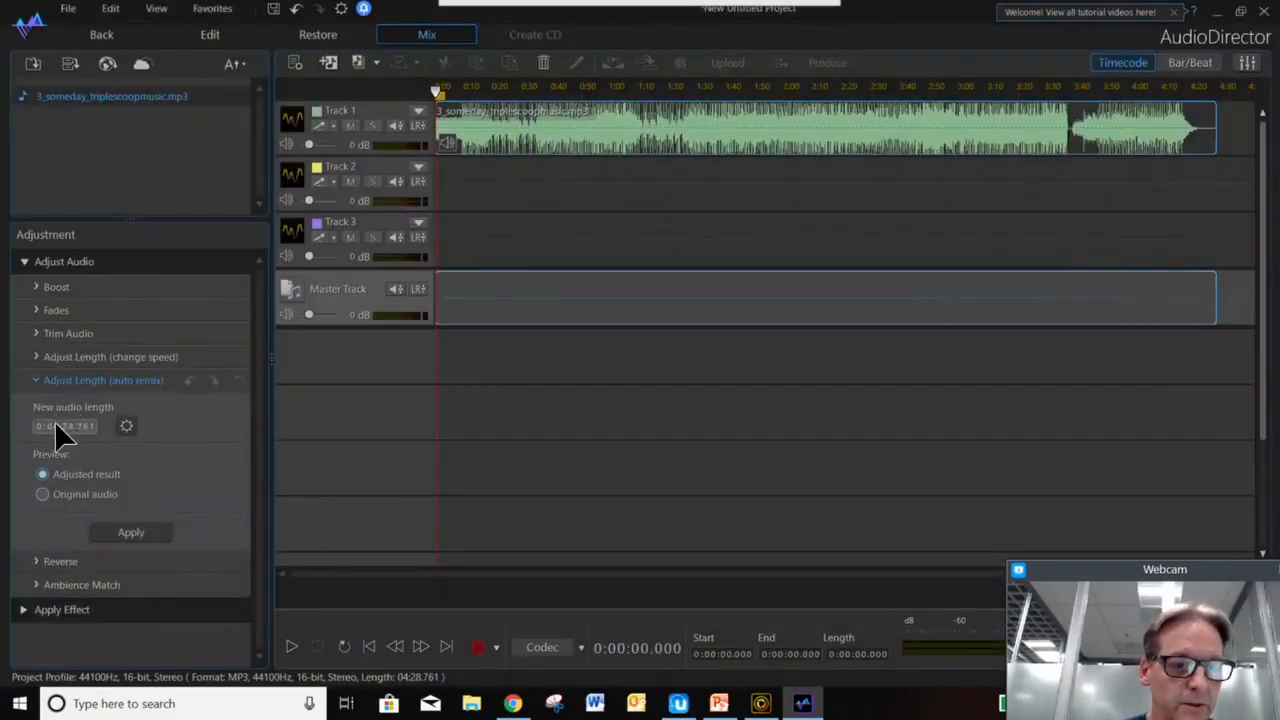
left_click(52, 426)
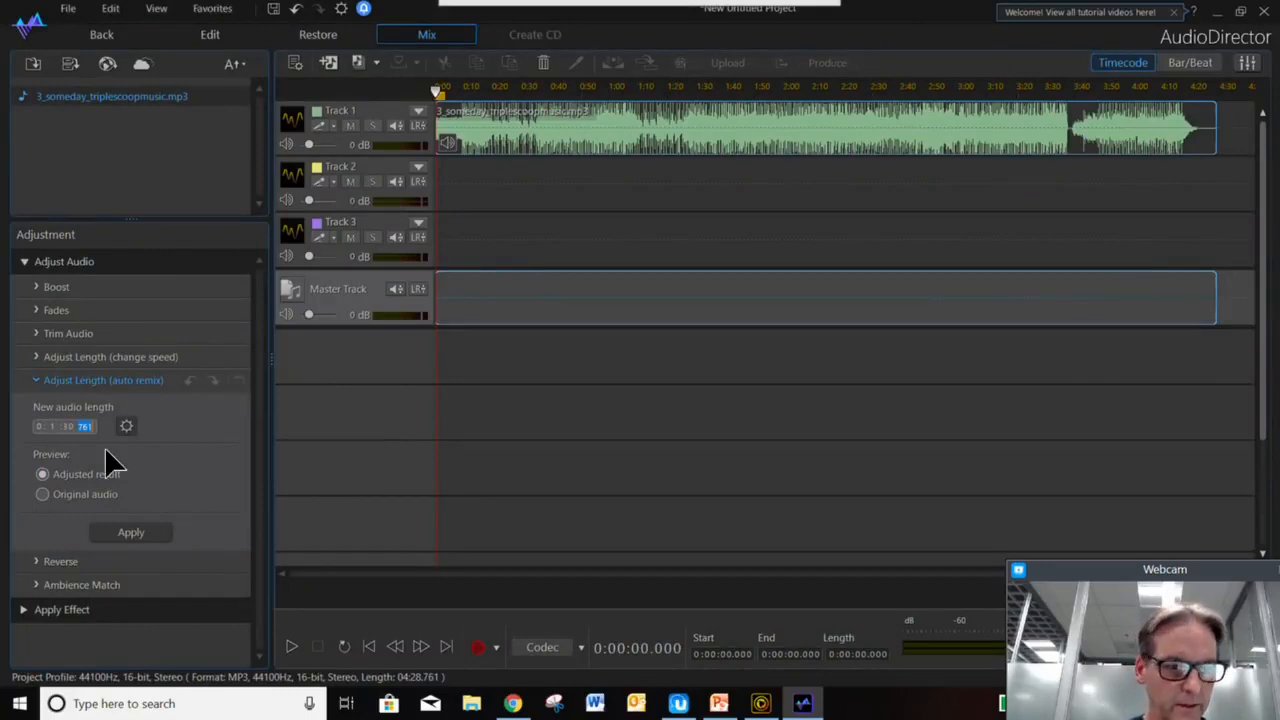
left_click(118, 531)
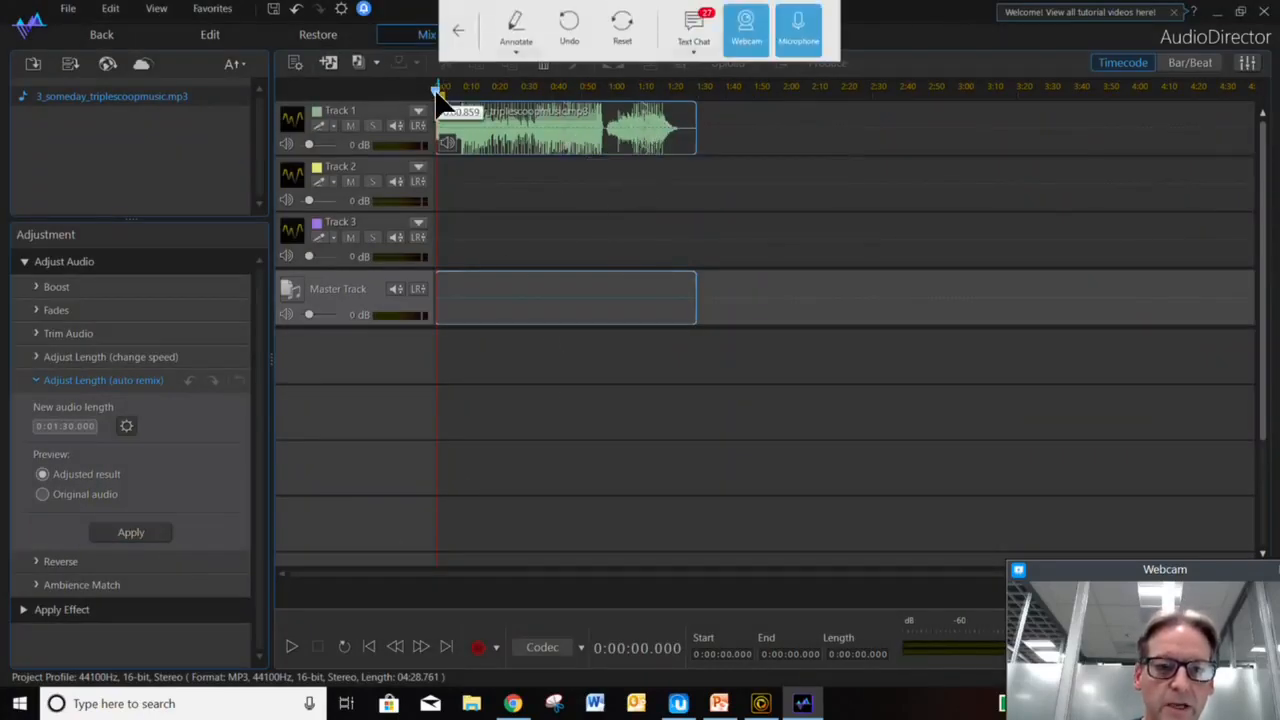
- Play the remixed music from about 0:38 and again from about 1:04 to check the result
left_click_drag(440, 88, 551, 90)
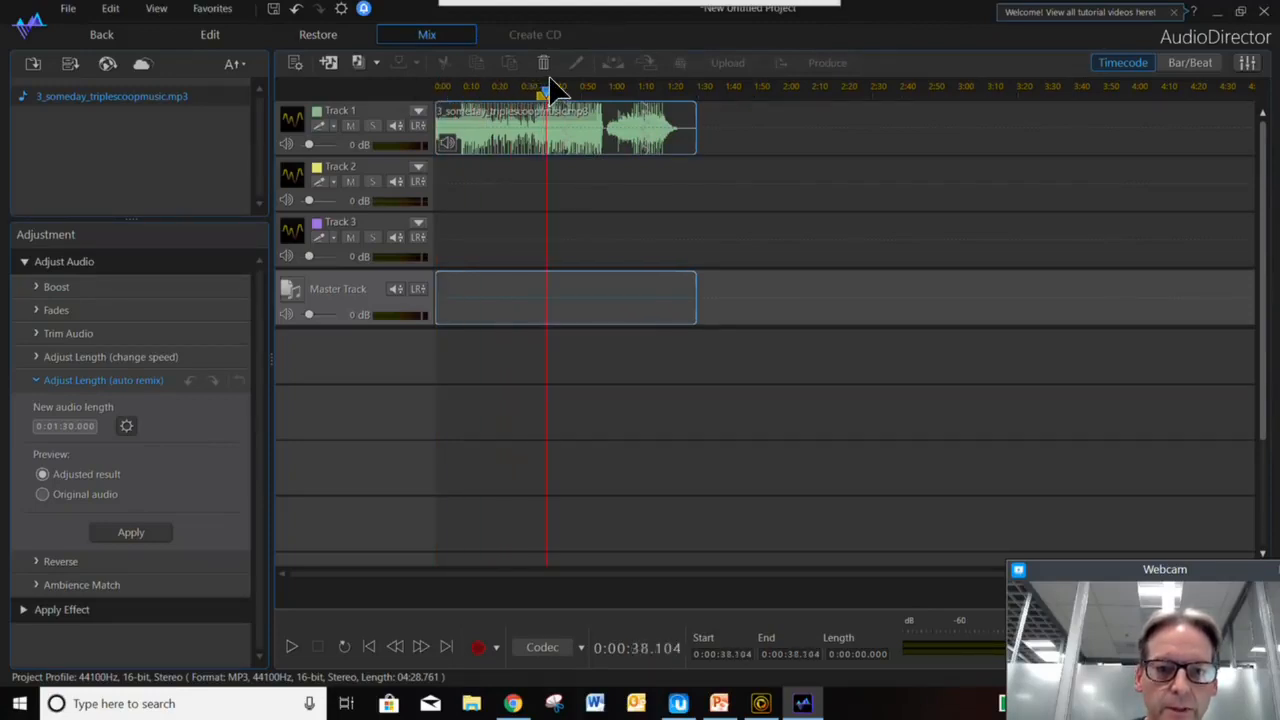
left_click(292, 647)
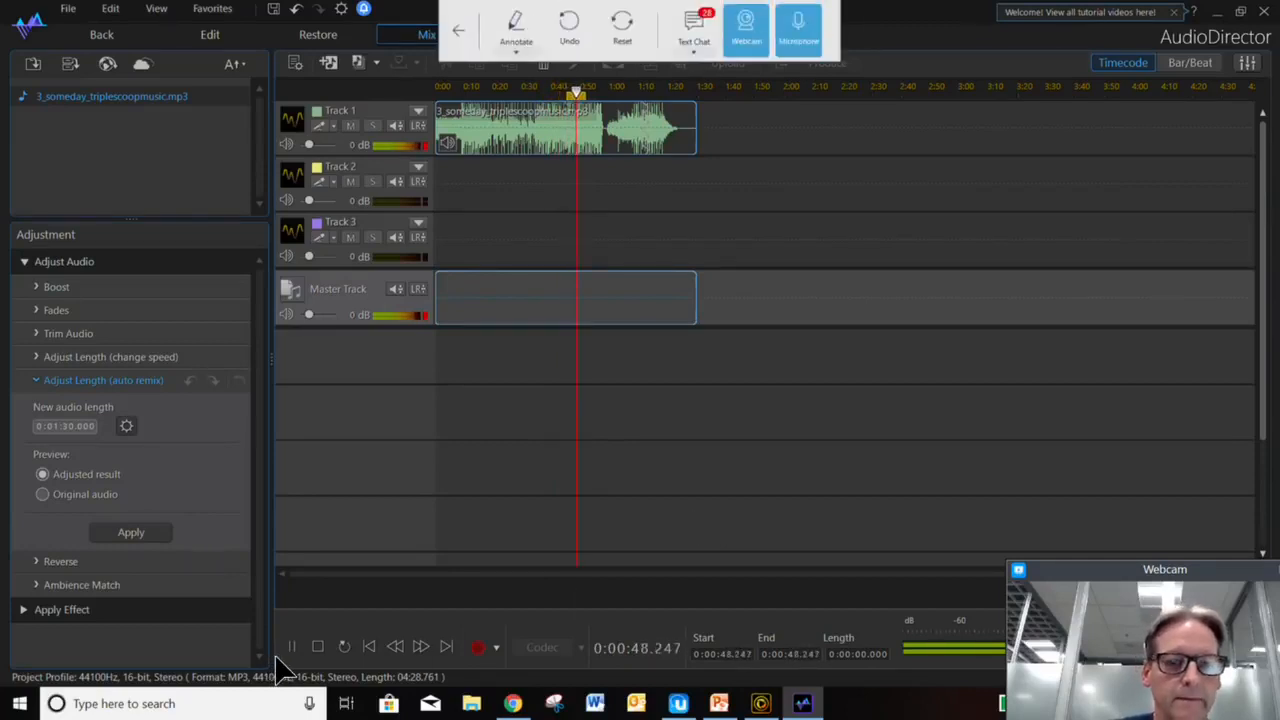
left_click(318, 648)
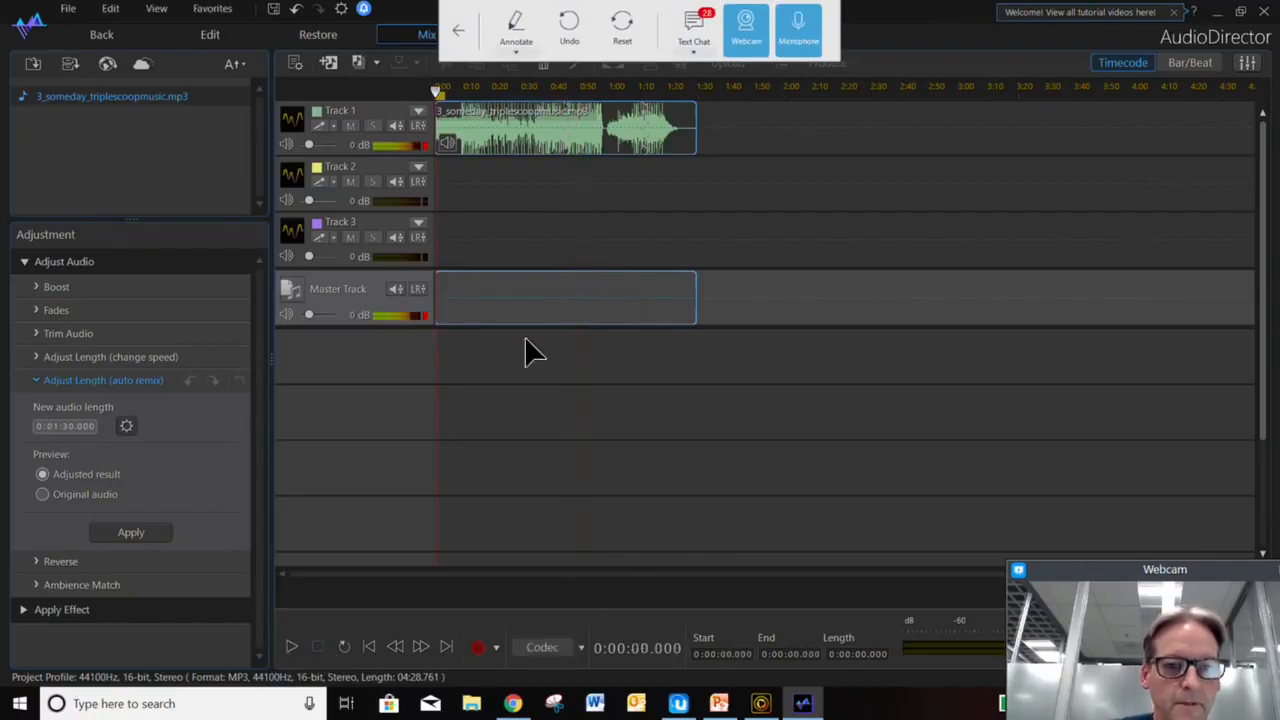
left_click(625, 95)
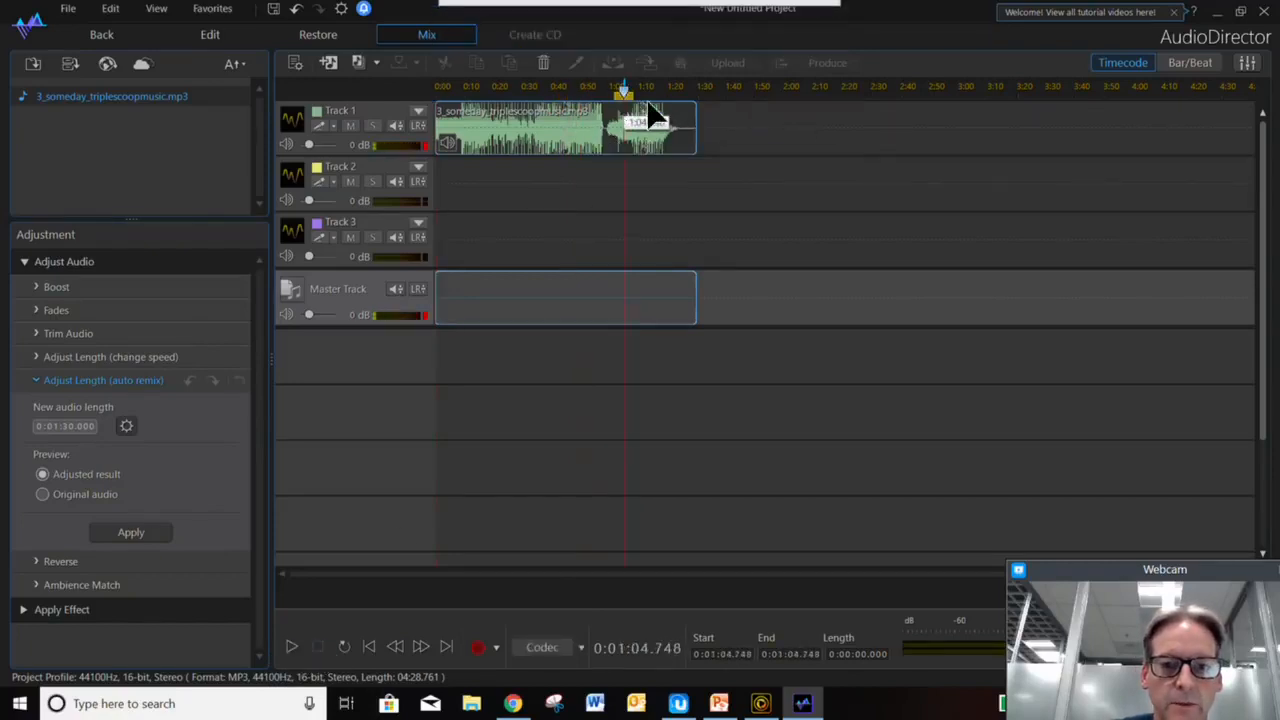
left_click(298, 648)
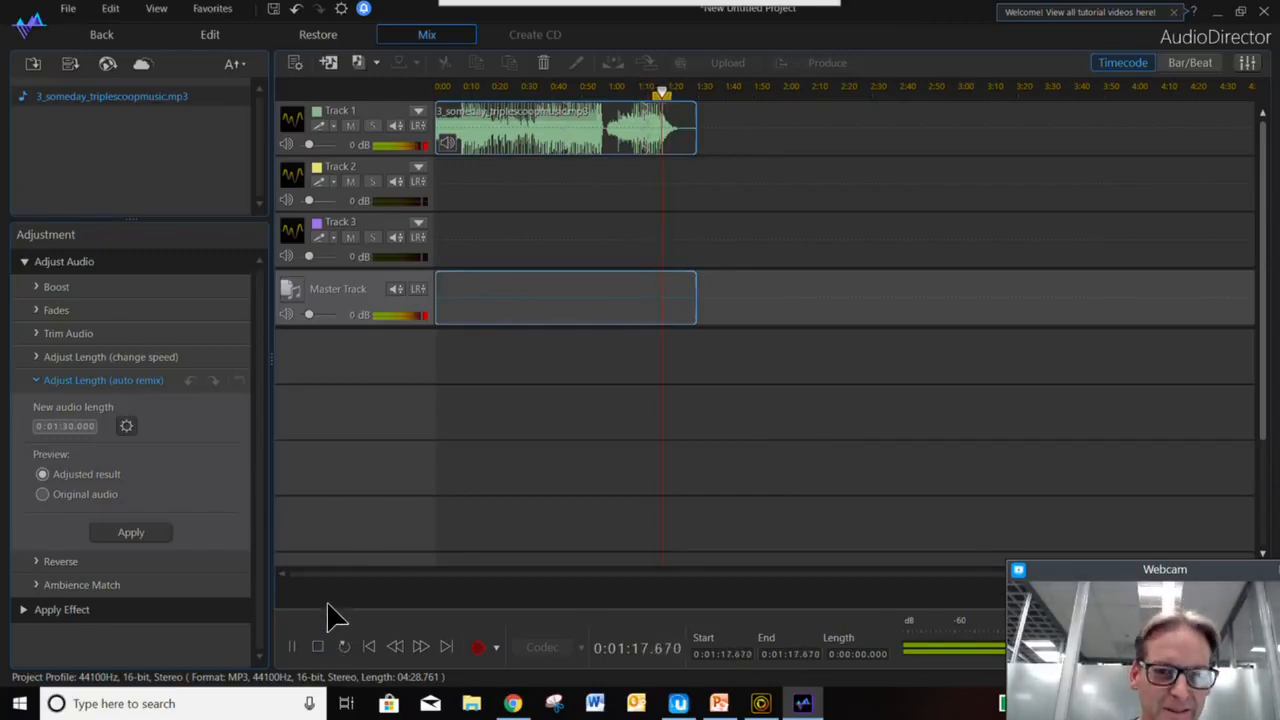
- Stop the playback and return to PowerDirector, applying the remixed music to the clip on audio track 2
left_click(319, 647)
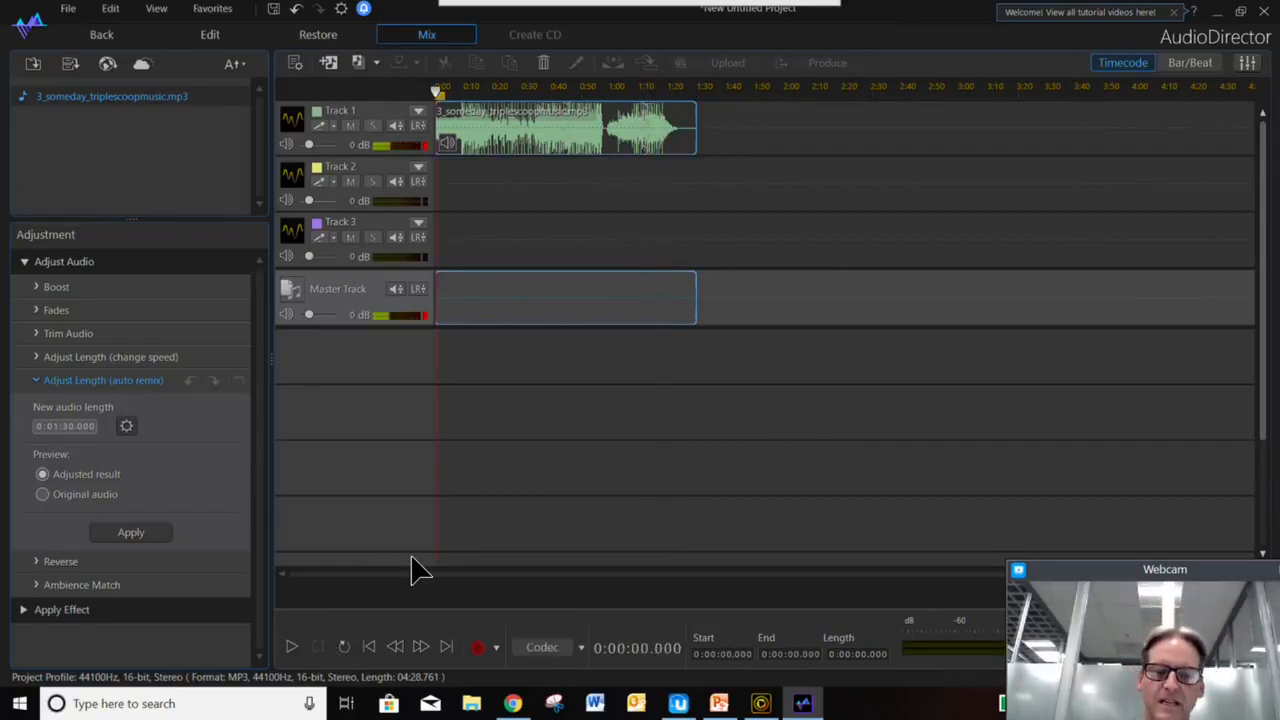
left_click(98, 36)
left_click(535, 406)
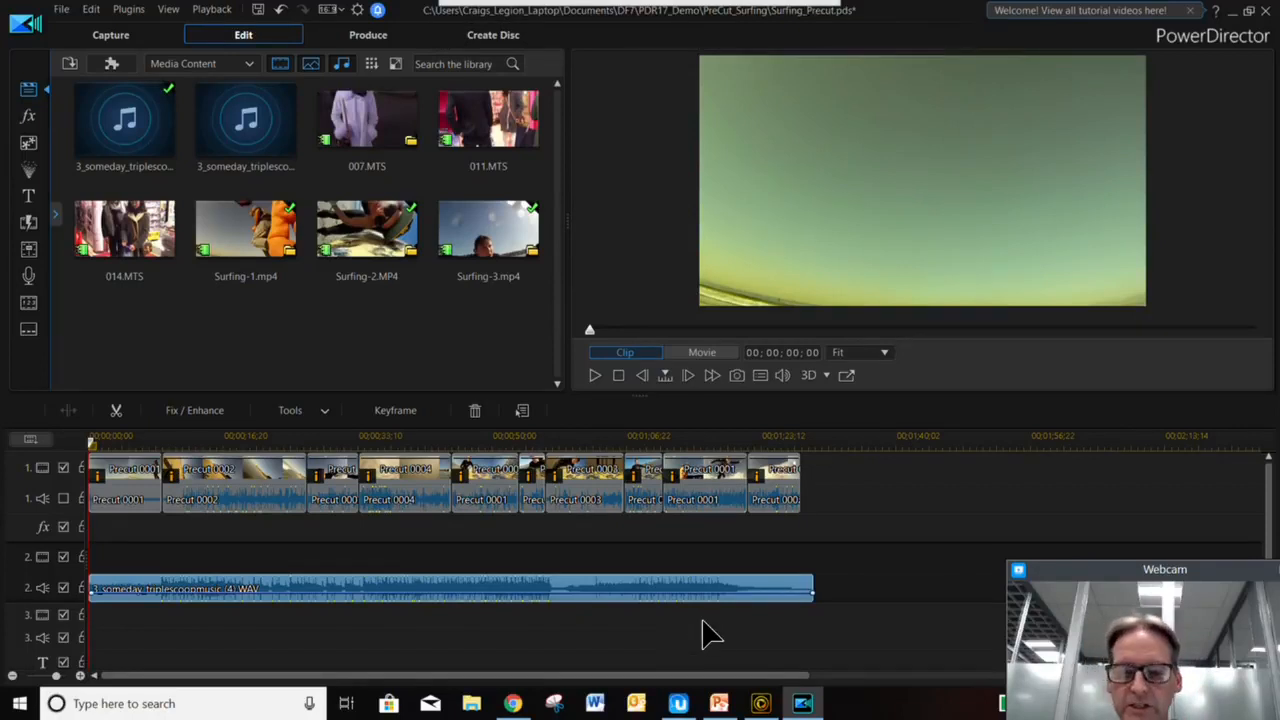
- Shift all the surfing clips and the music together along the timeline to start at 00;00;27;22
left_click_drag(866, 615, 120, 491)
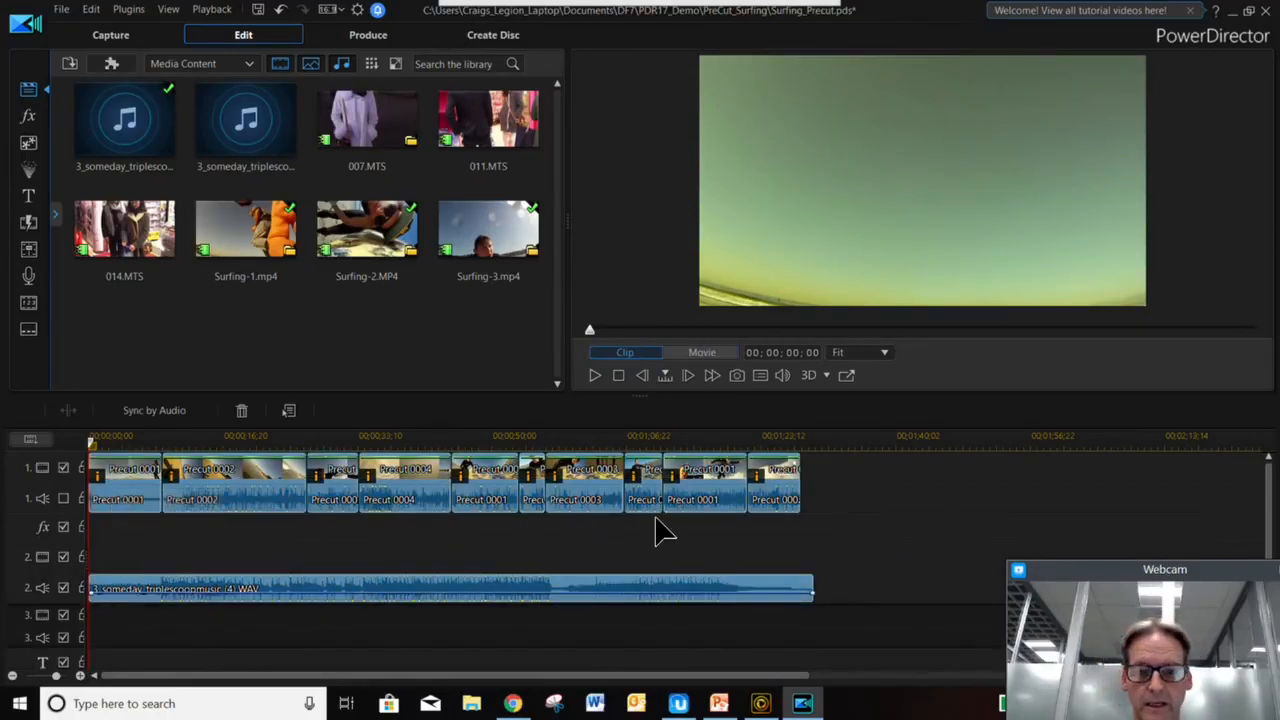
left_click_drag(755, 482, 978, 490)
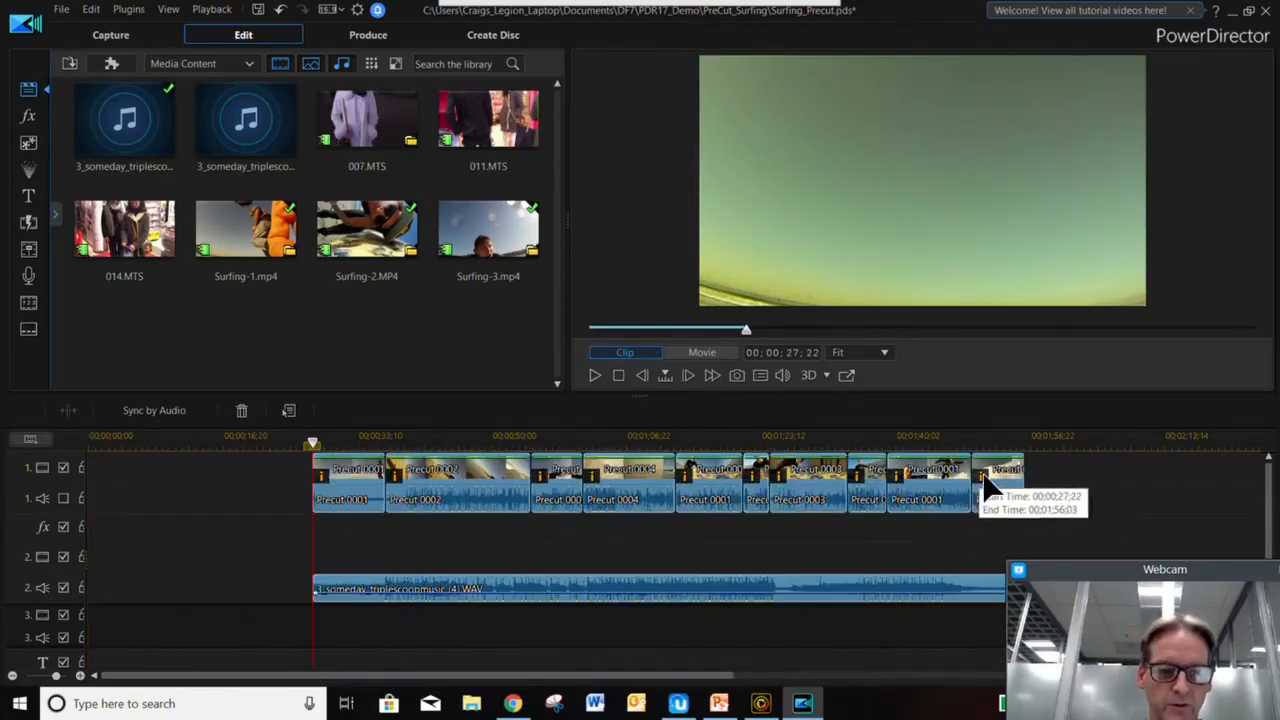
left_click(245, 540)
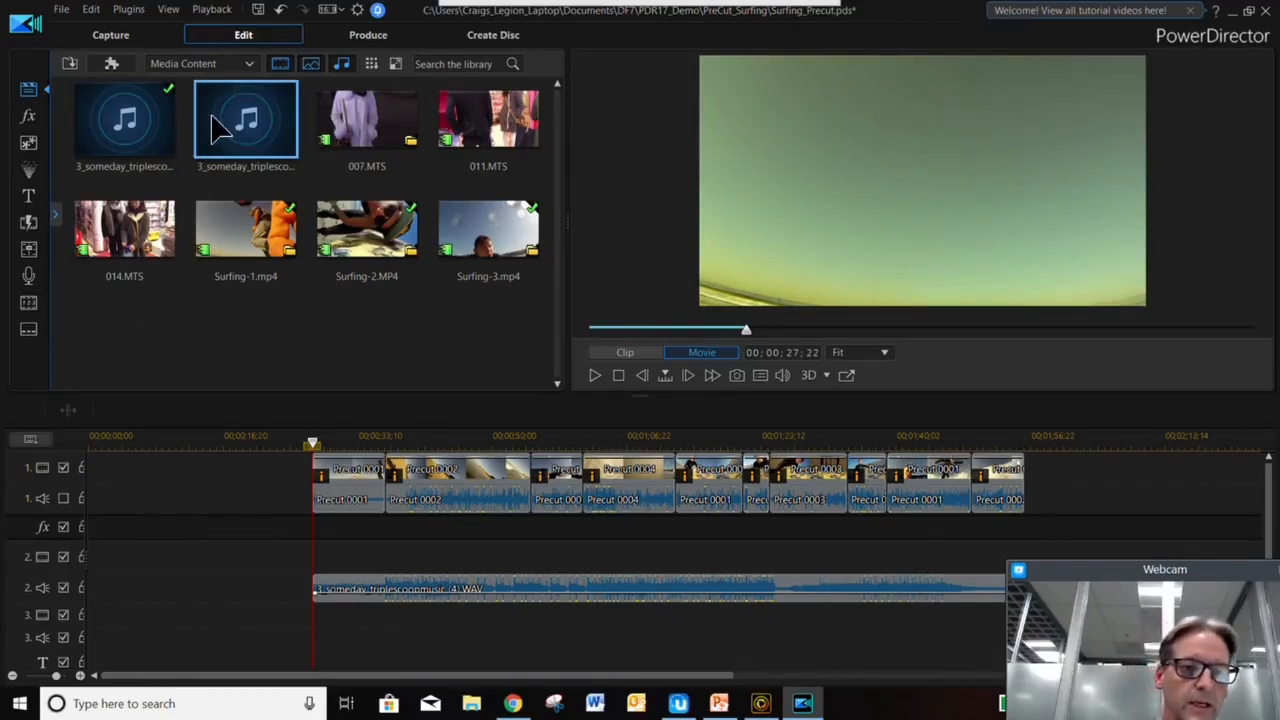
- Preview the Opening-thunder-fx project from My Projects and place it on track 2 directly before the music
left_click(240, 64)
left_click(224, 166)
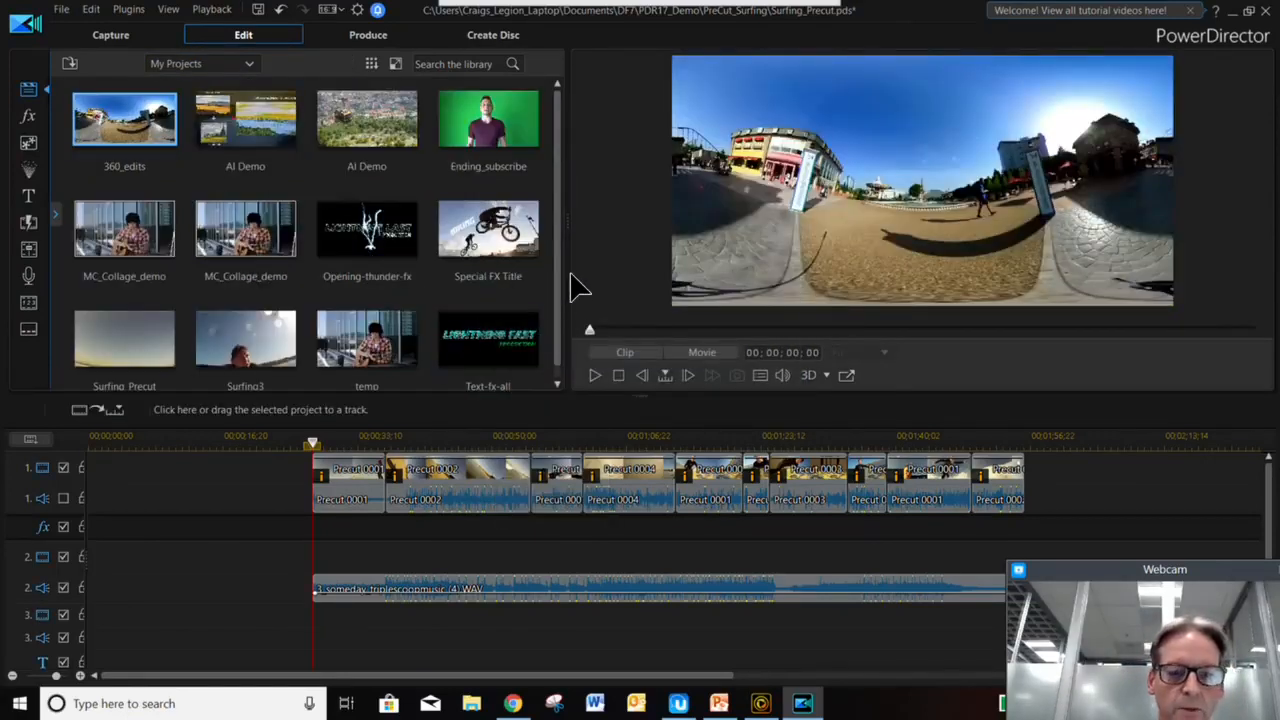
left_click(364, 226)
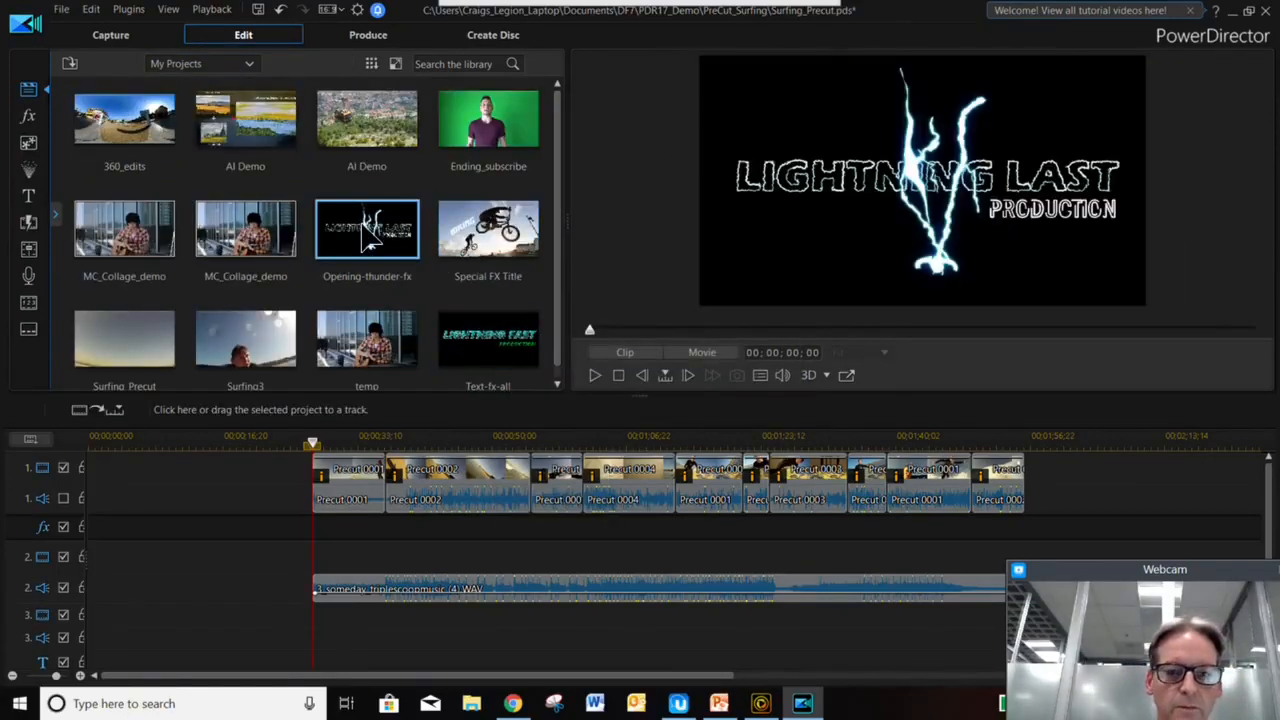
left_click(596, 376)
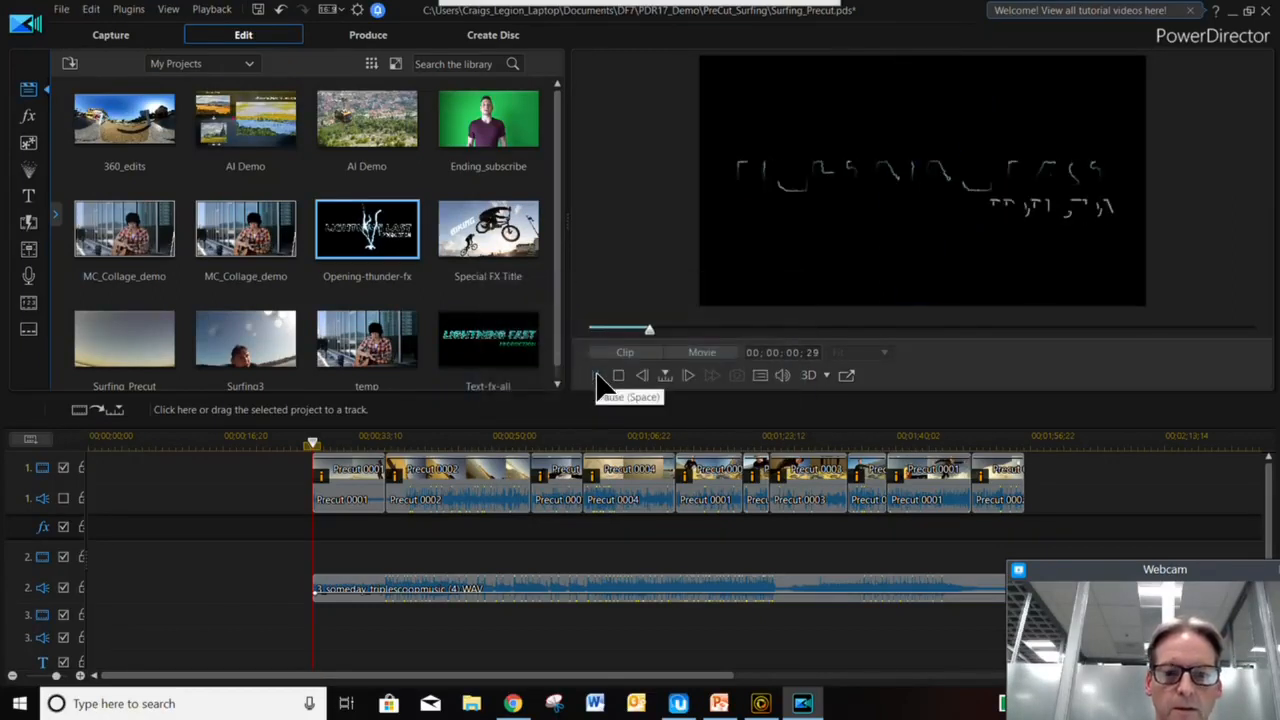
left_click(597, 380)
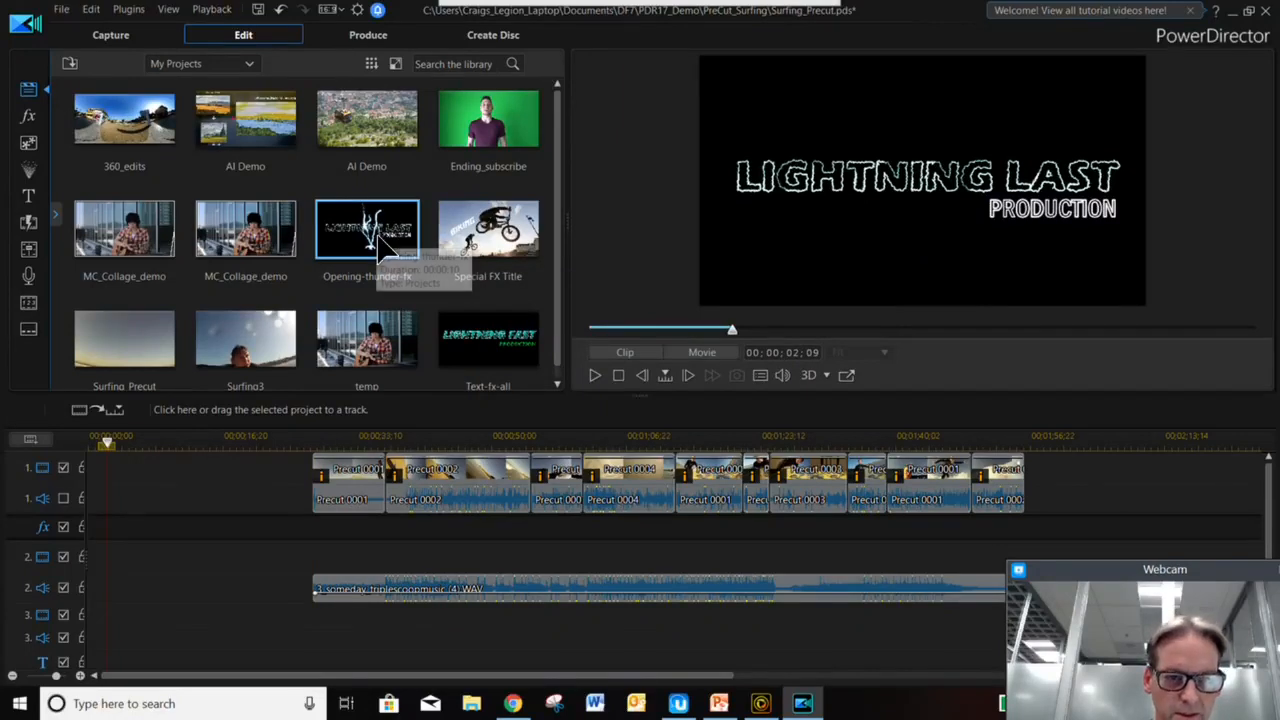
left_click_drag(385, 245, 229, 607)
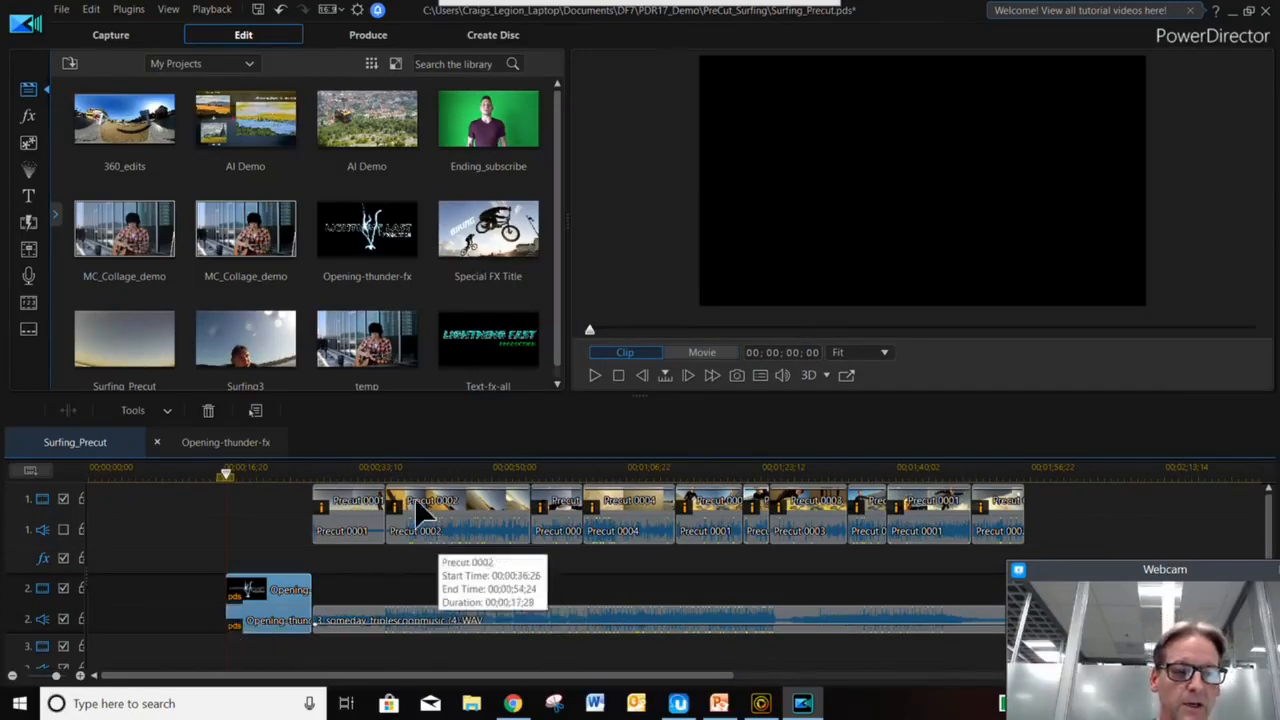
- Open the nested Opening-thunder-fx timeline and play its lightning title sequence
left_click(212, 446)
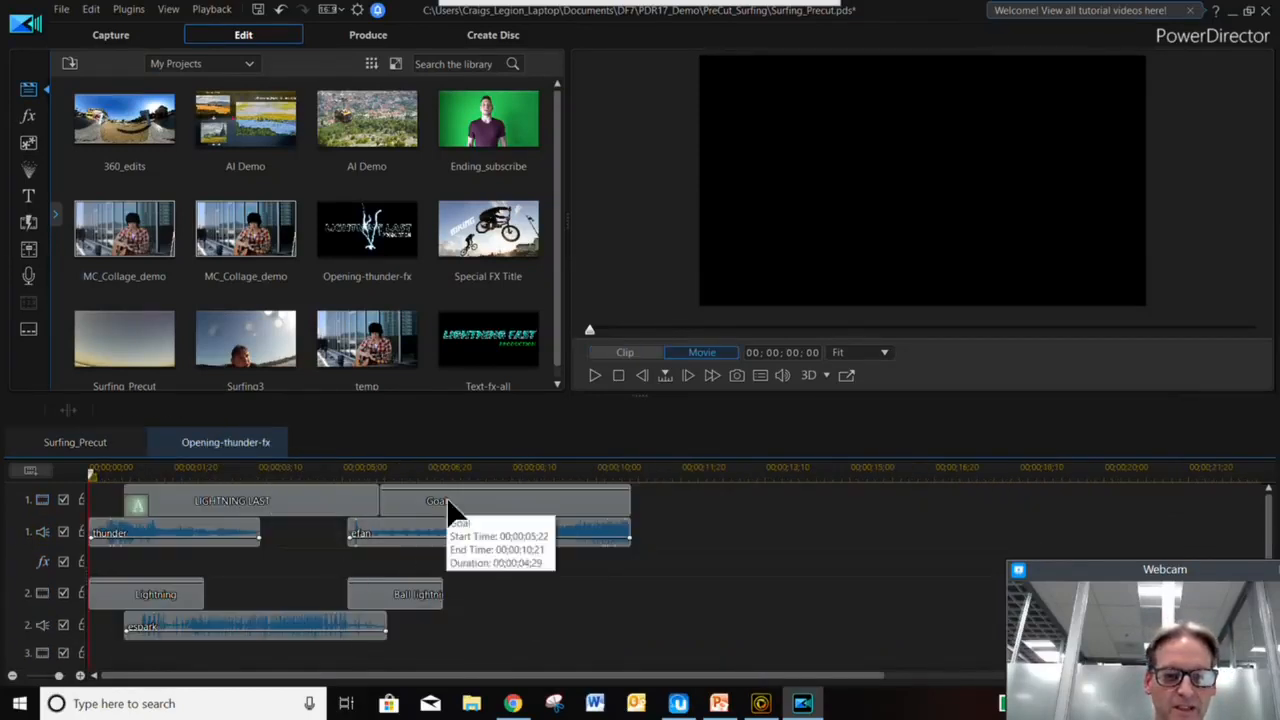
left_click(596, 375)
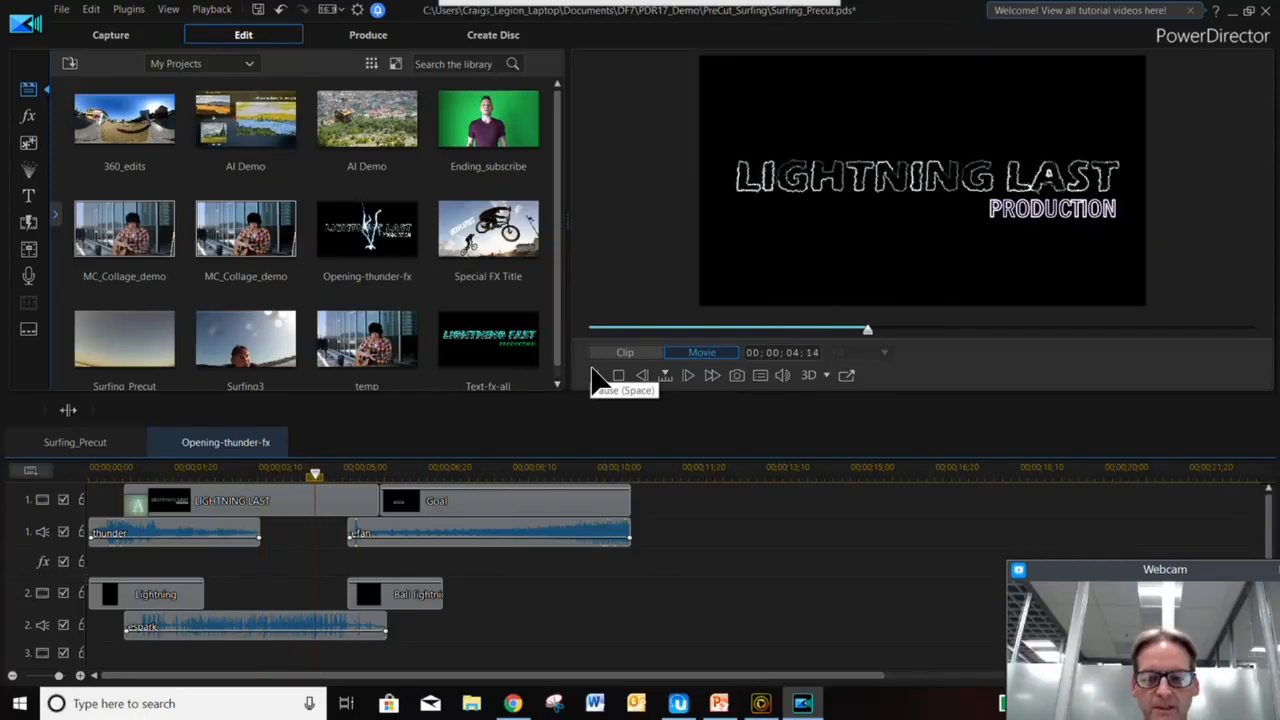
left_click(596, 375)
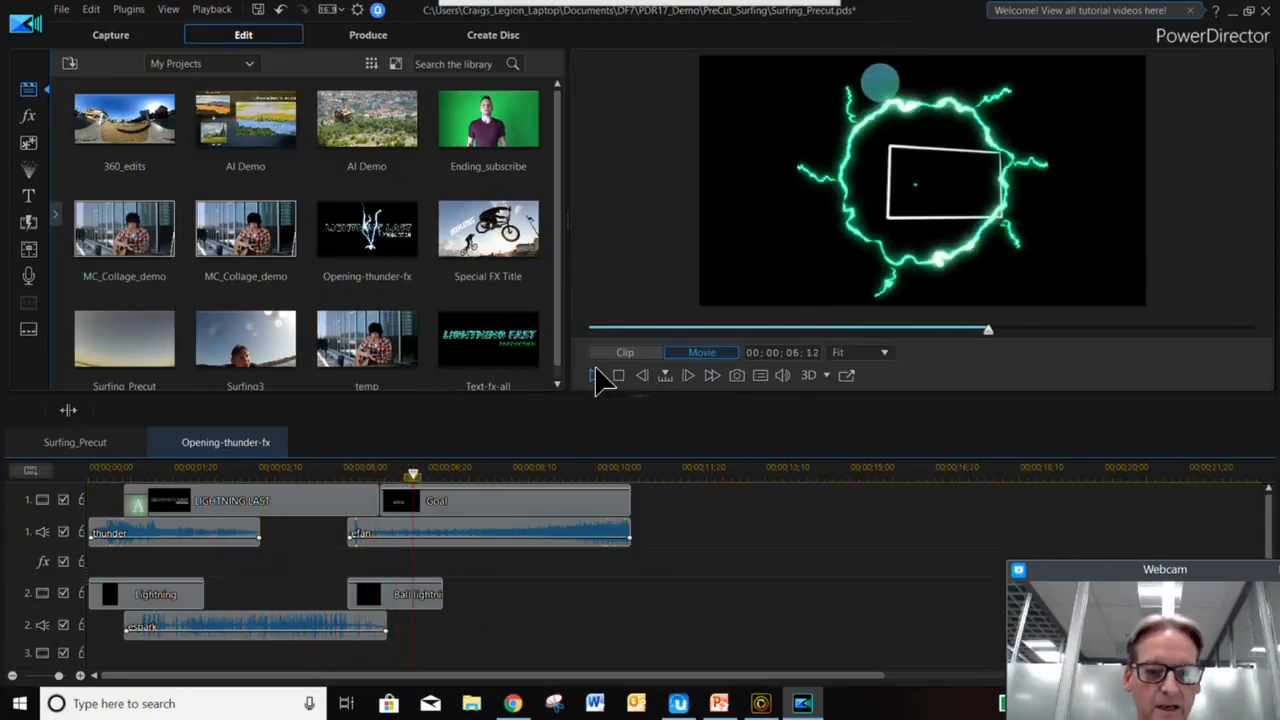
- Return to the Surfing_Precut timeline and play from the thunder opening into the first surfing clip
left_click(72, 444)
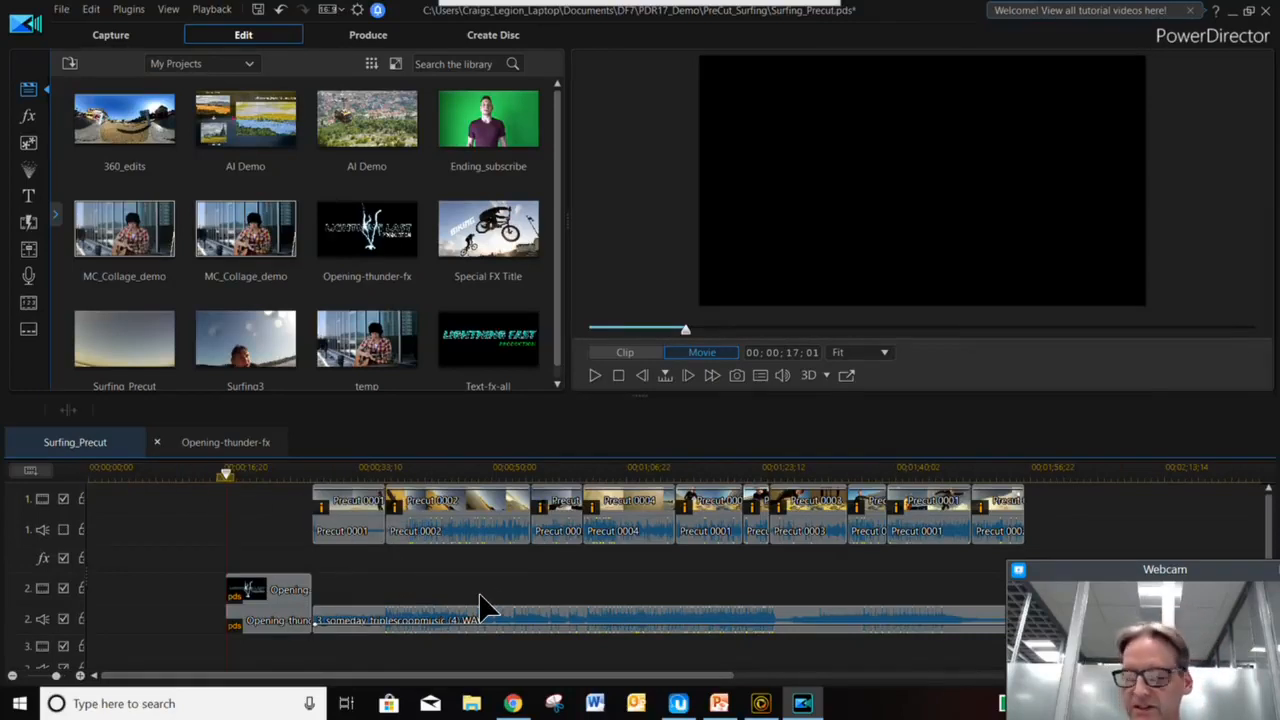
left_click(596, 377)
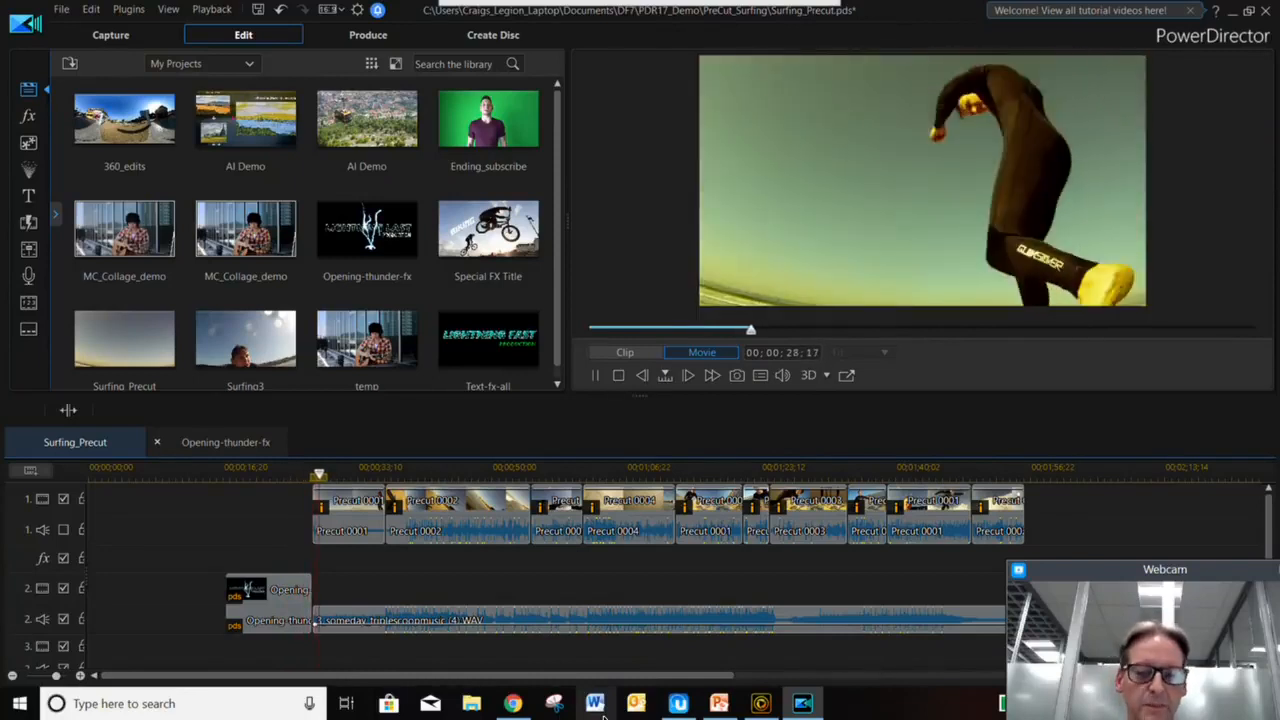
left_click(618, 375)
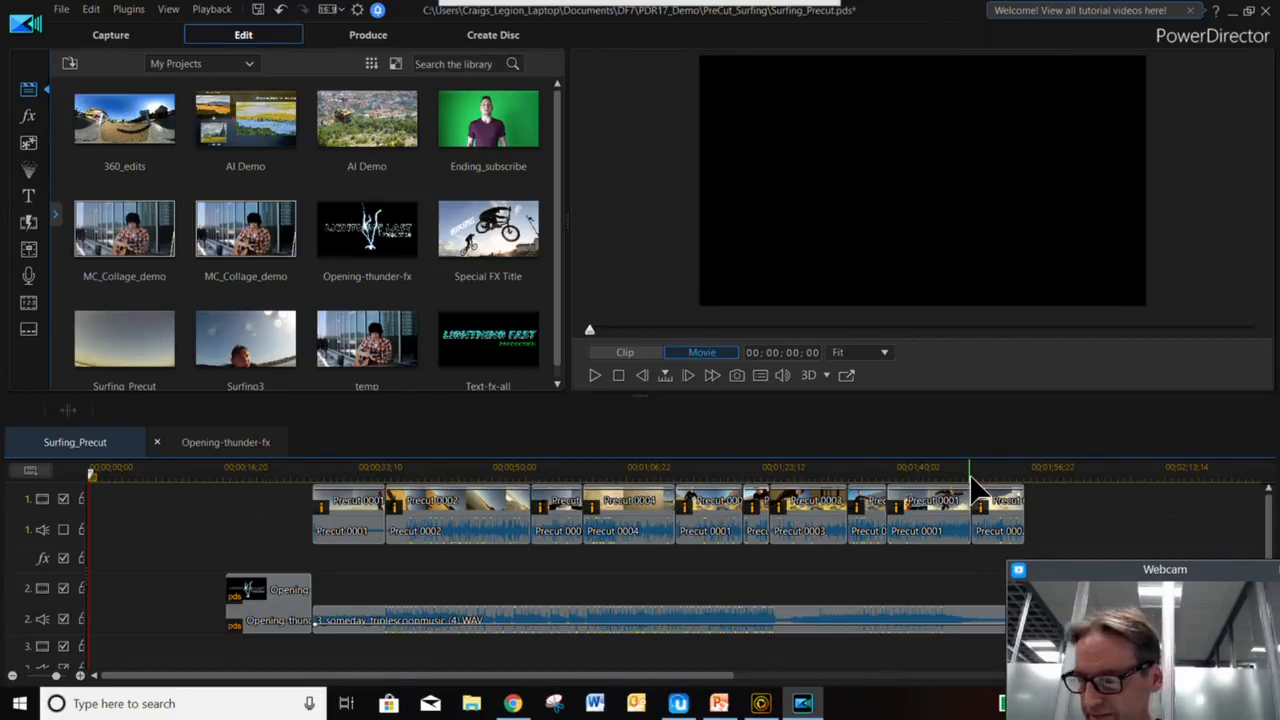
- Place the Ending_subscribe project on track 2 directly after the music and open its nested timeline
left_click_drag(998, 471, 715, 480)
left_click_drag(497, 140, 760, 632)
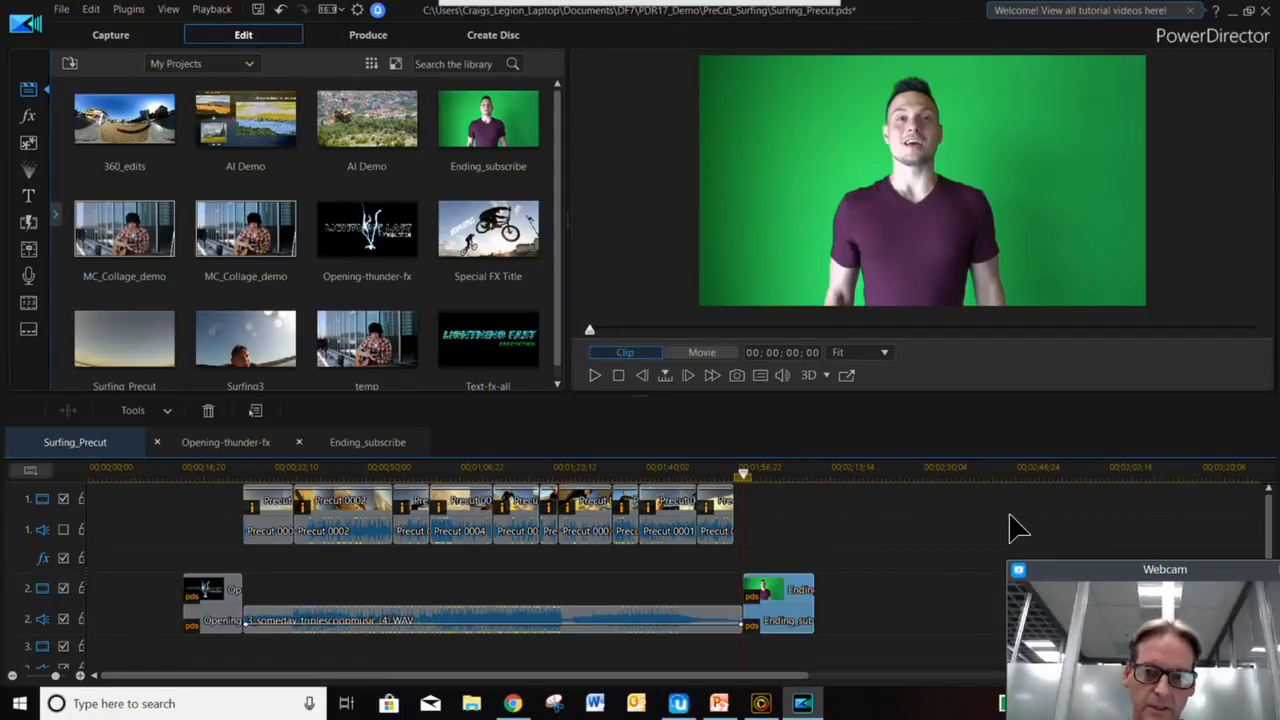
left_click(365, 447)
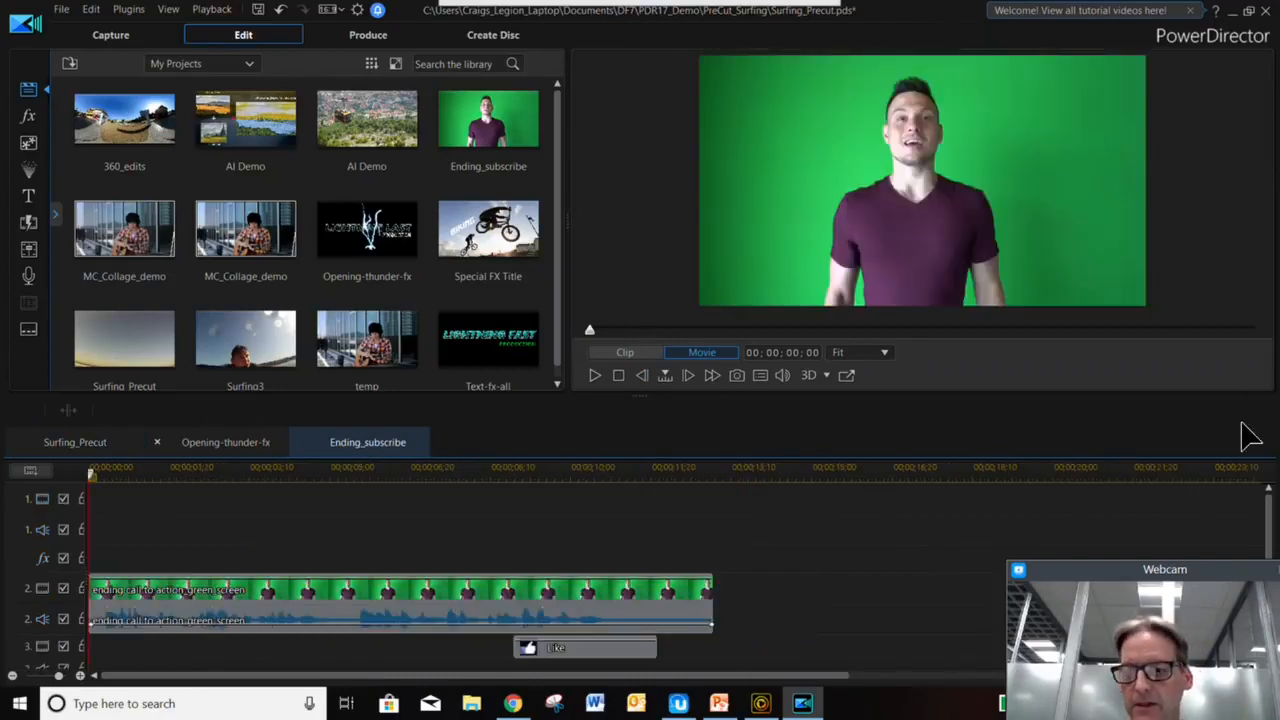
left_click_drag(1270, 515, 1270, 548)
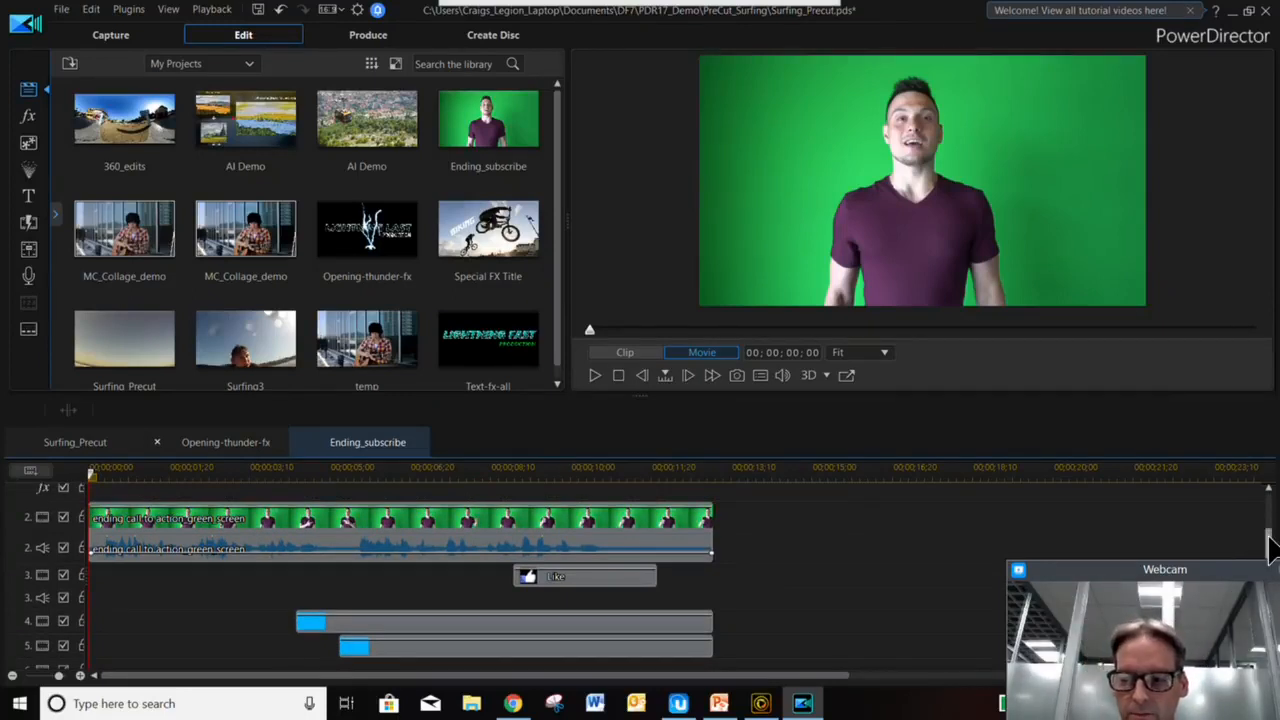
scroll(1268, 548, "up", 2)
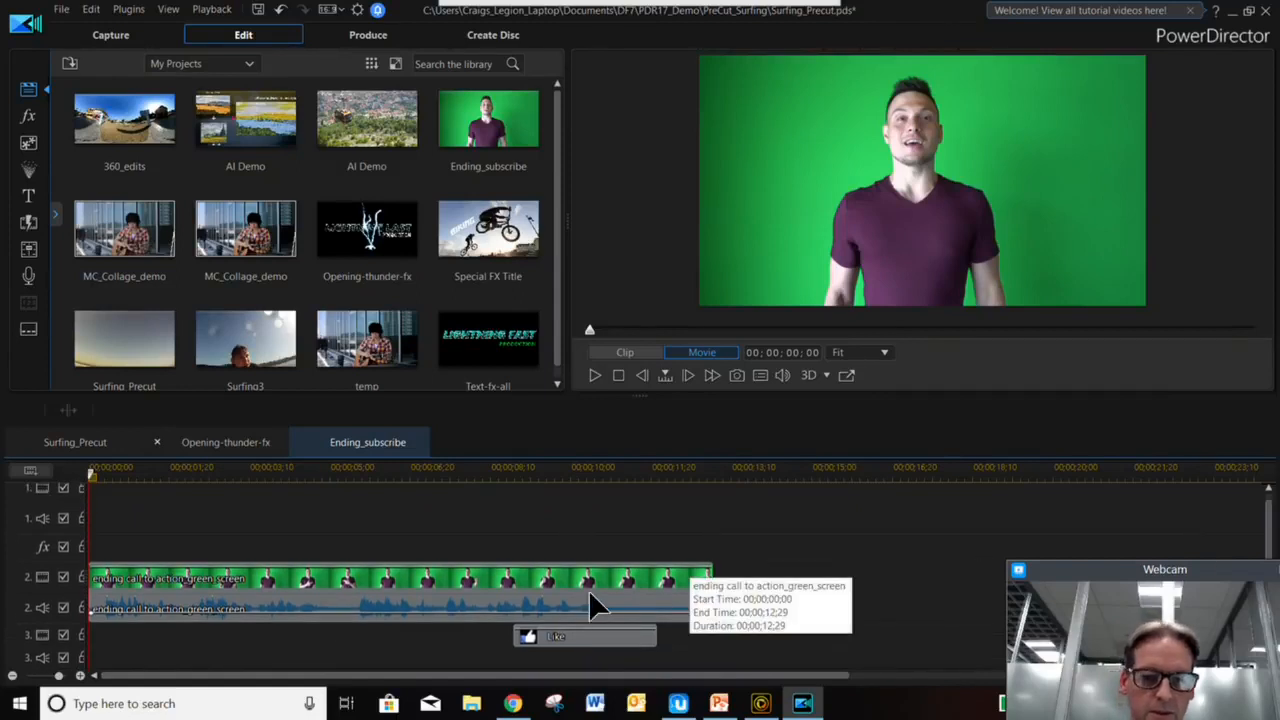
- Enable Chroma Key on the ending call to action_green_screen clip and key out the green sampled from its backdrop
double_click(590, 608)
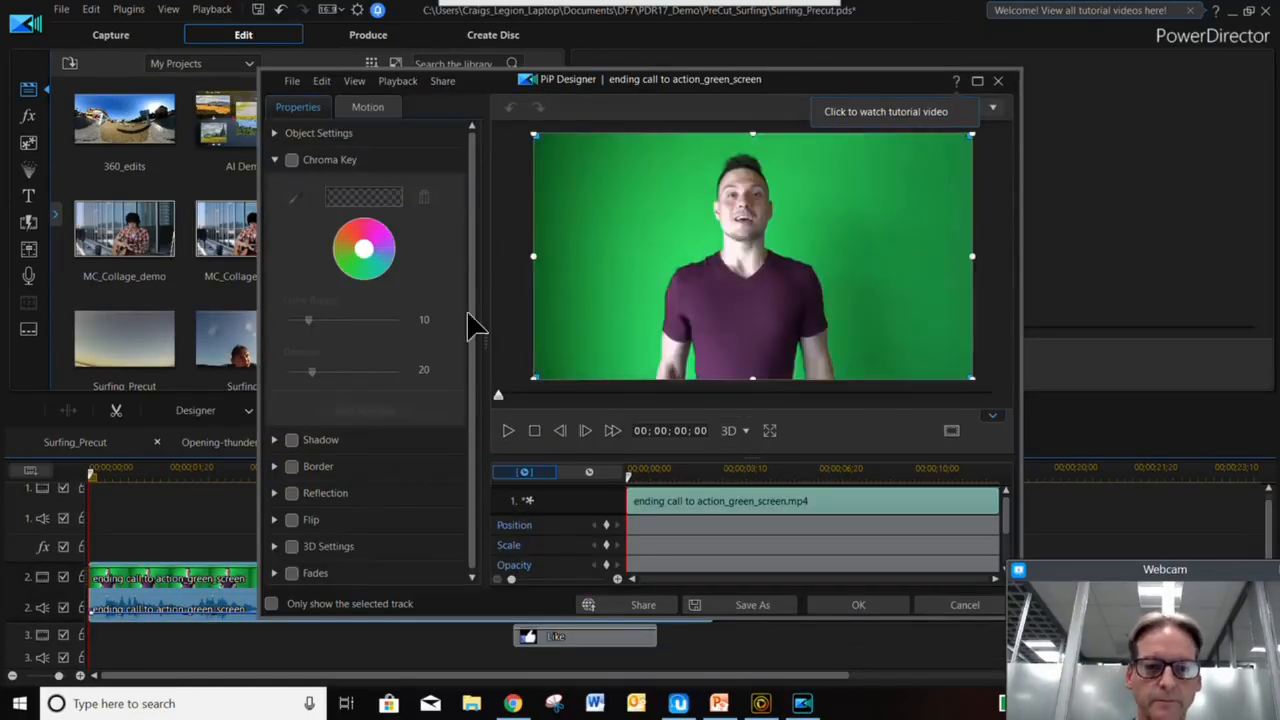
left_click(291, 160)
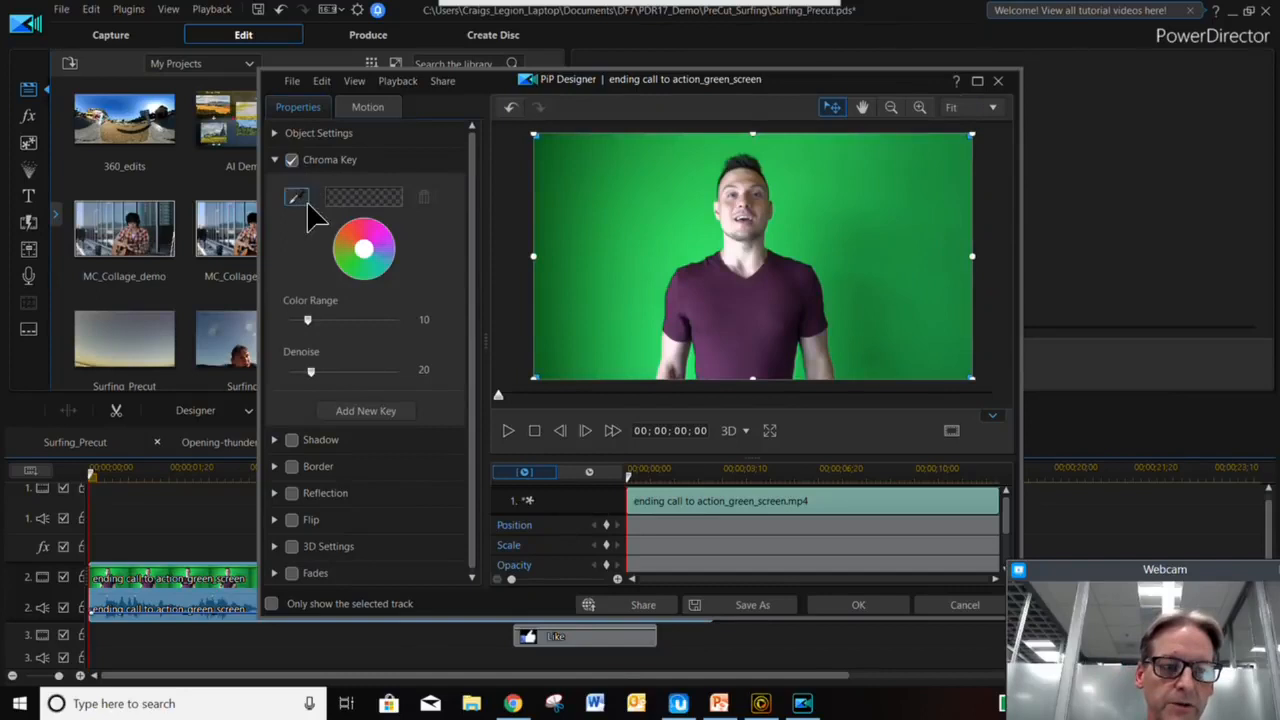
left_click(298, 198)
left_click(628, 209)
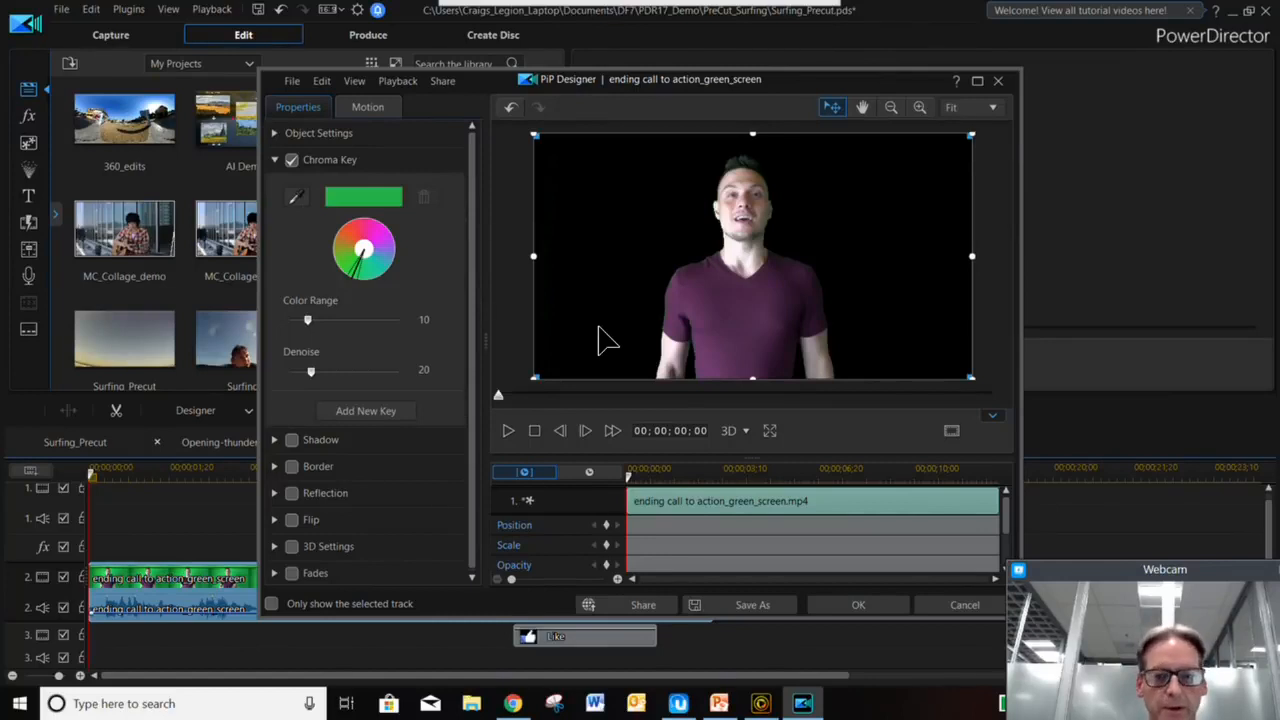
left_click(884, 605)
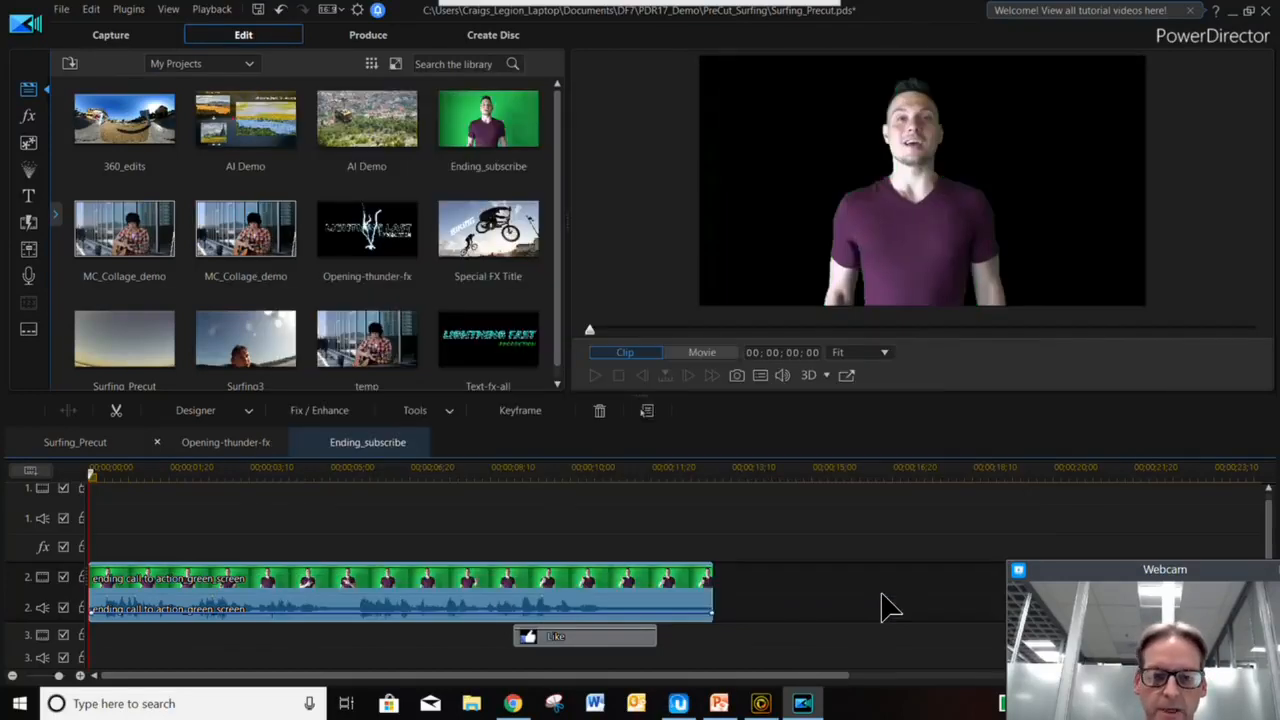
- Search the media content for "surf" and place Surfing-3.mp4 at the start of track 1 behind the presenter
left_click(215, 66)
left_click(203, 90)
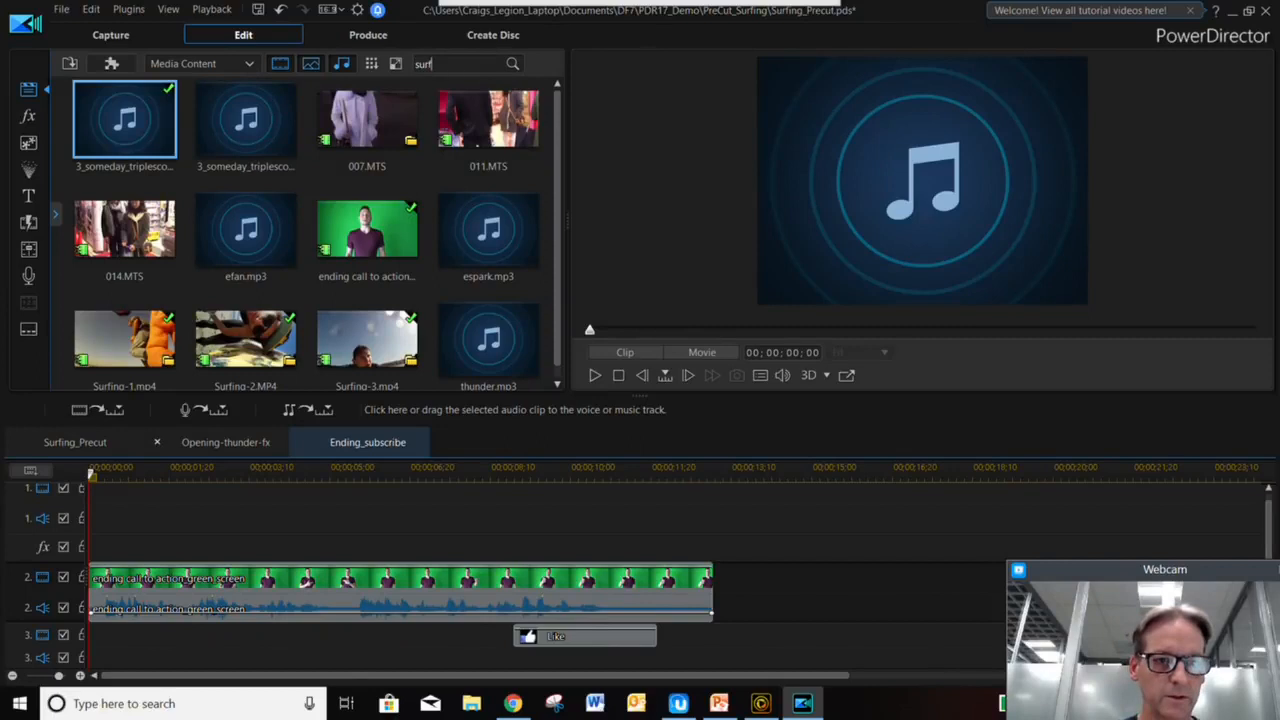
key("Return")
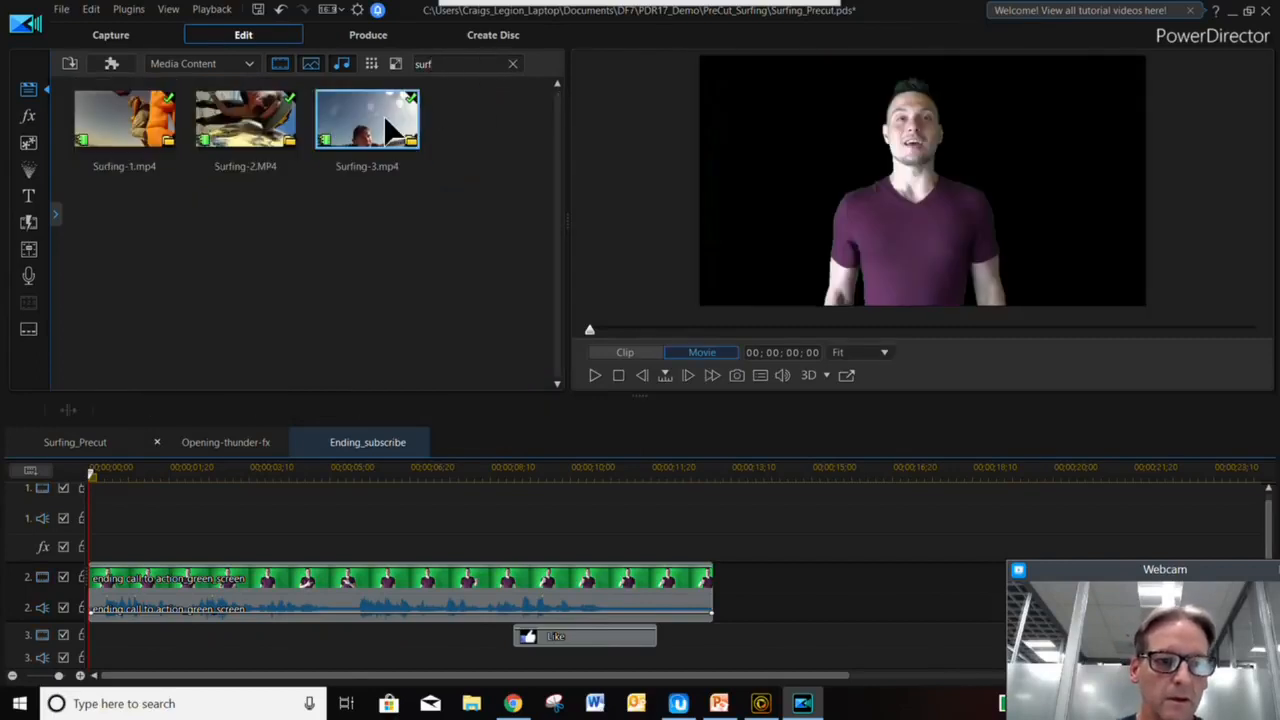
left_click_drag(228, 482, 90, 528)
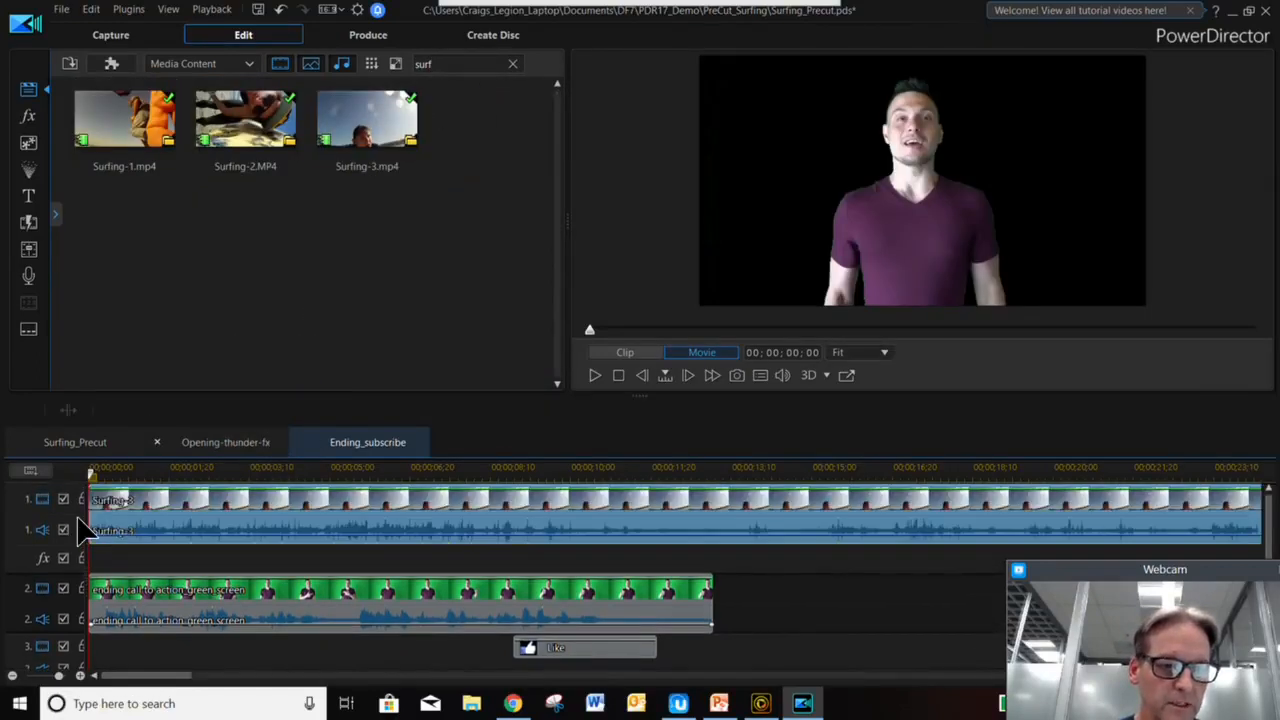
- Add a second chroma key to the green-screen clip, sampled from the backdrop's darker upper corner, plus an empty third key
left_click(466, 604)
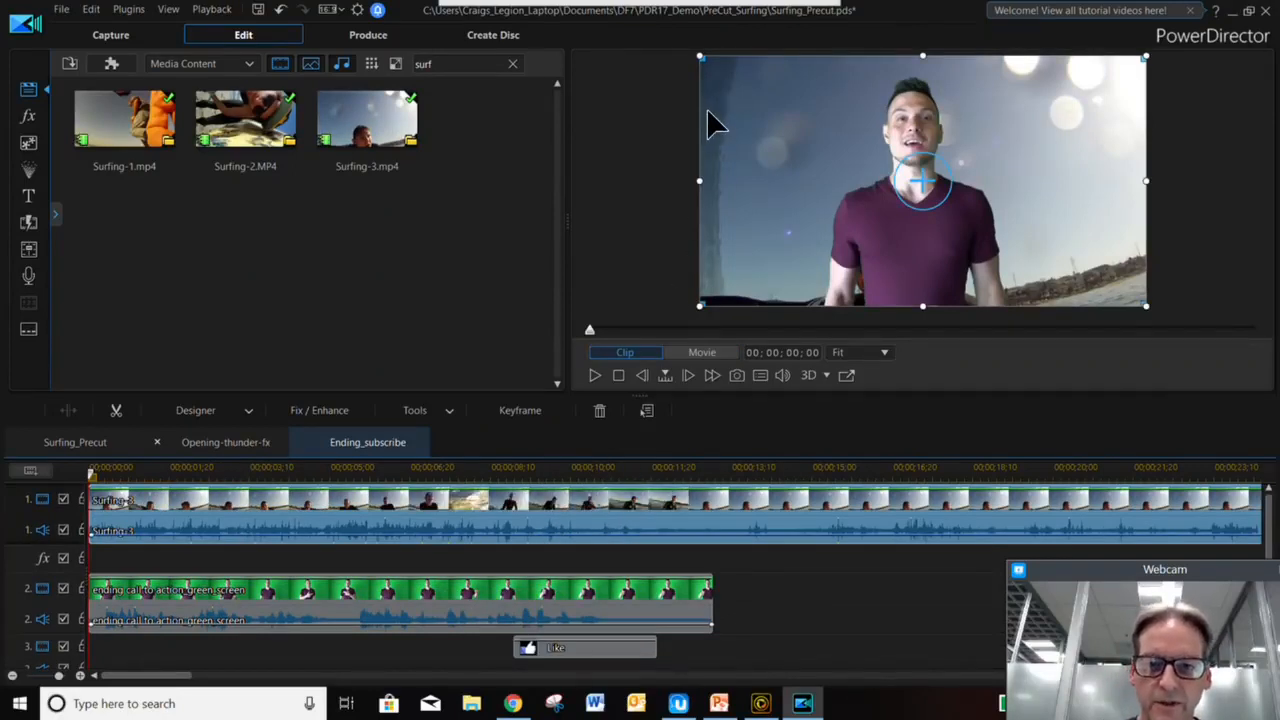
left_click(547, 601)
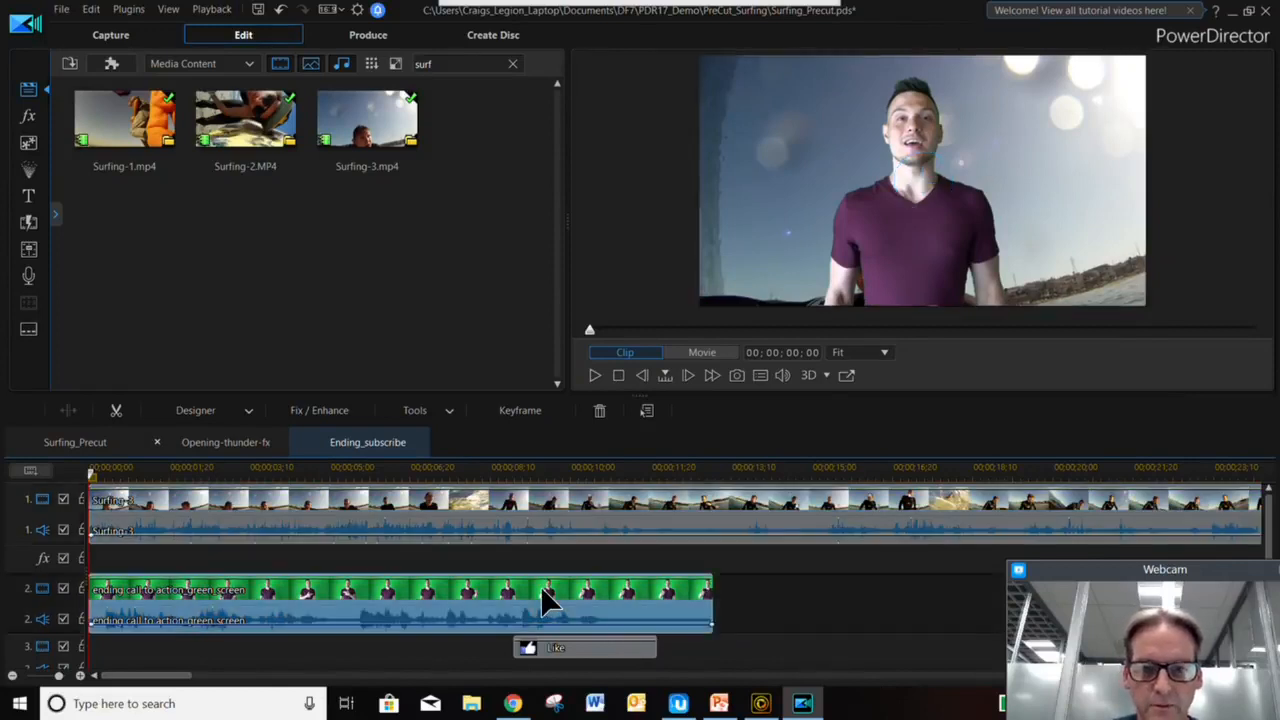
double_click(547, 601)
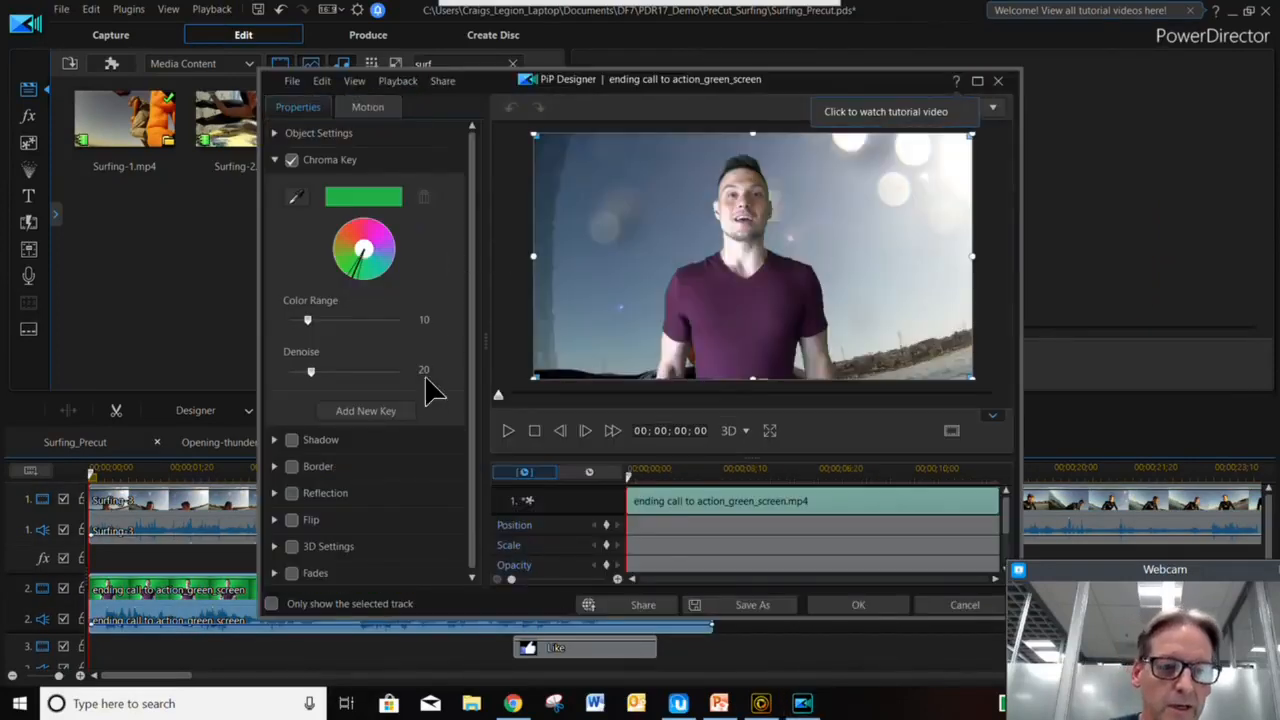
left_click(384, 414)
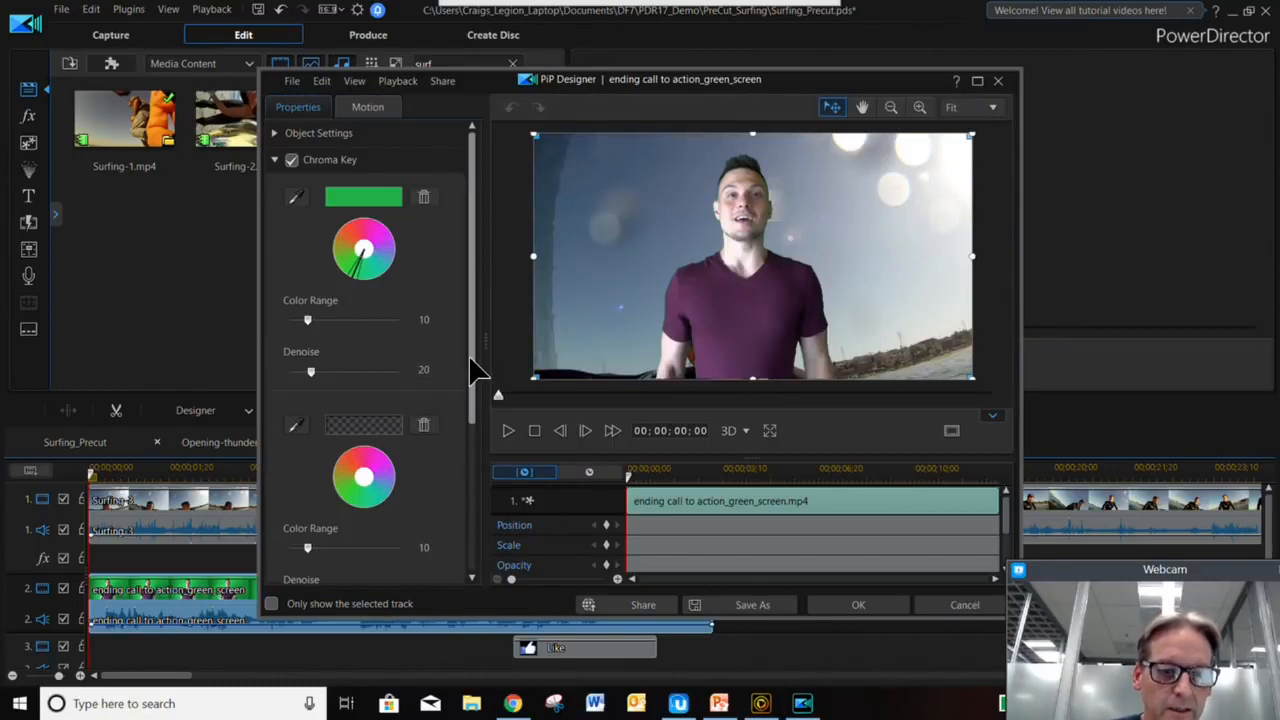
scroll(400, 390, "down", 1)
left_click(296, 383)
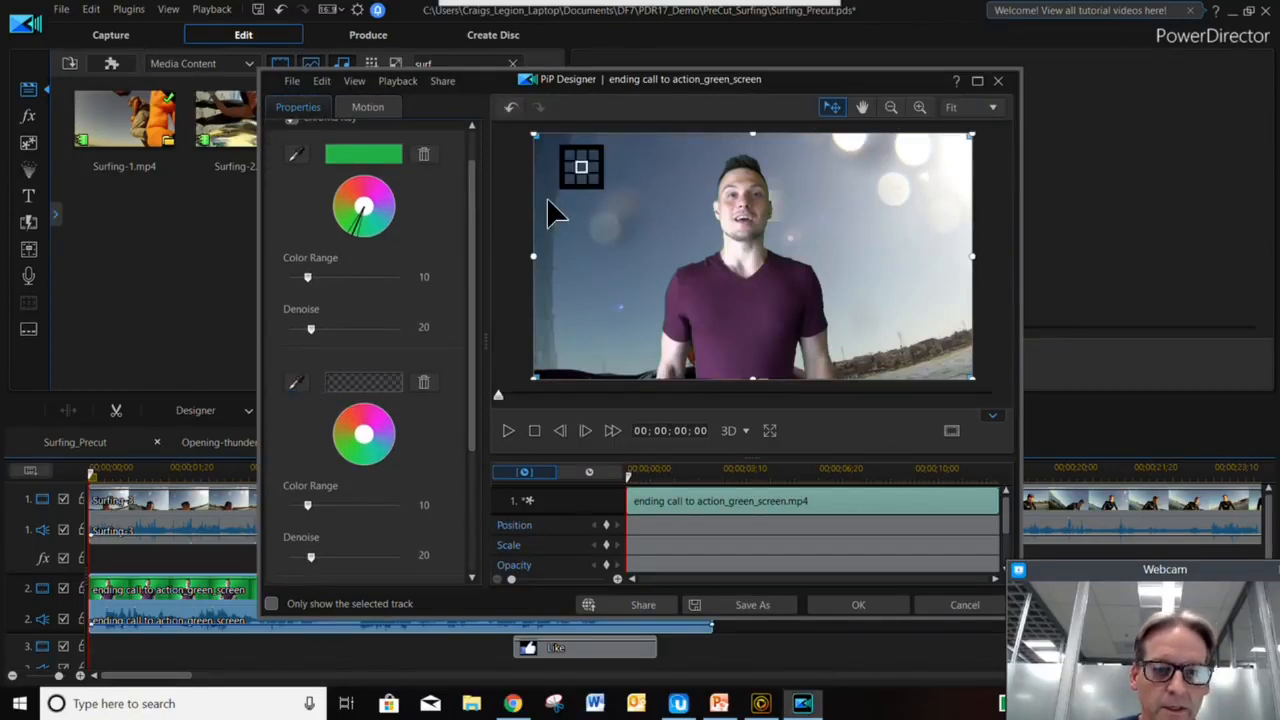
left_click(572, 177)
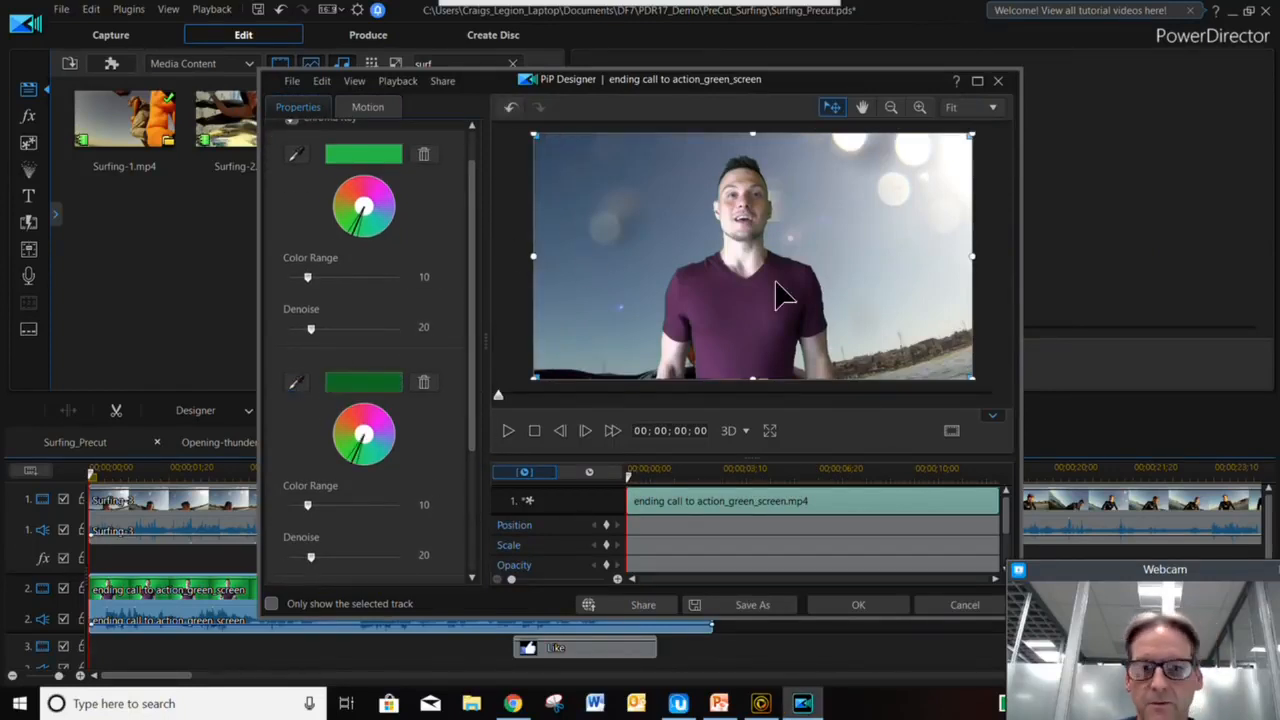
left_click_drag(474, 386, 447, 462)
left_click(392, 492)
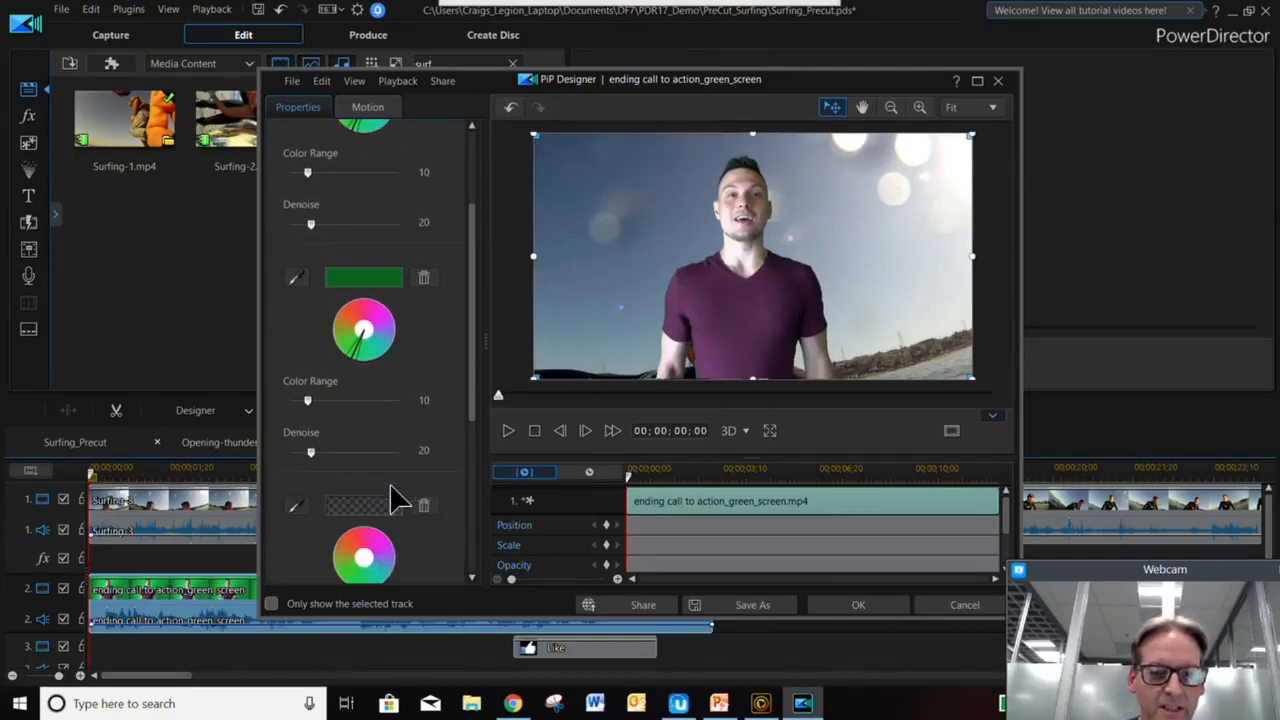
left_click(823, 605)
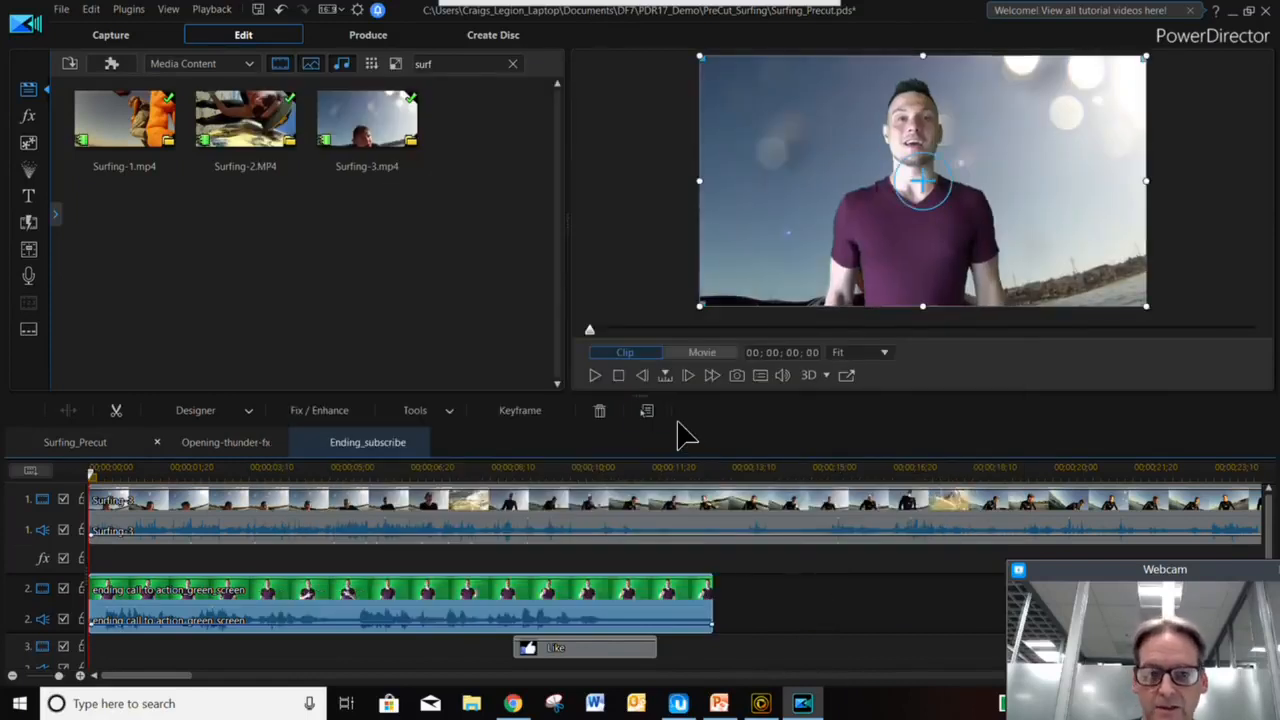
- Apply the Blur video effect to the Surfing-3 background clip on track 1 and play back the composite before and after
left_click(595, 378)
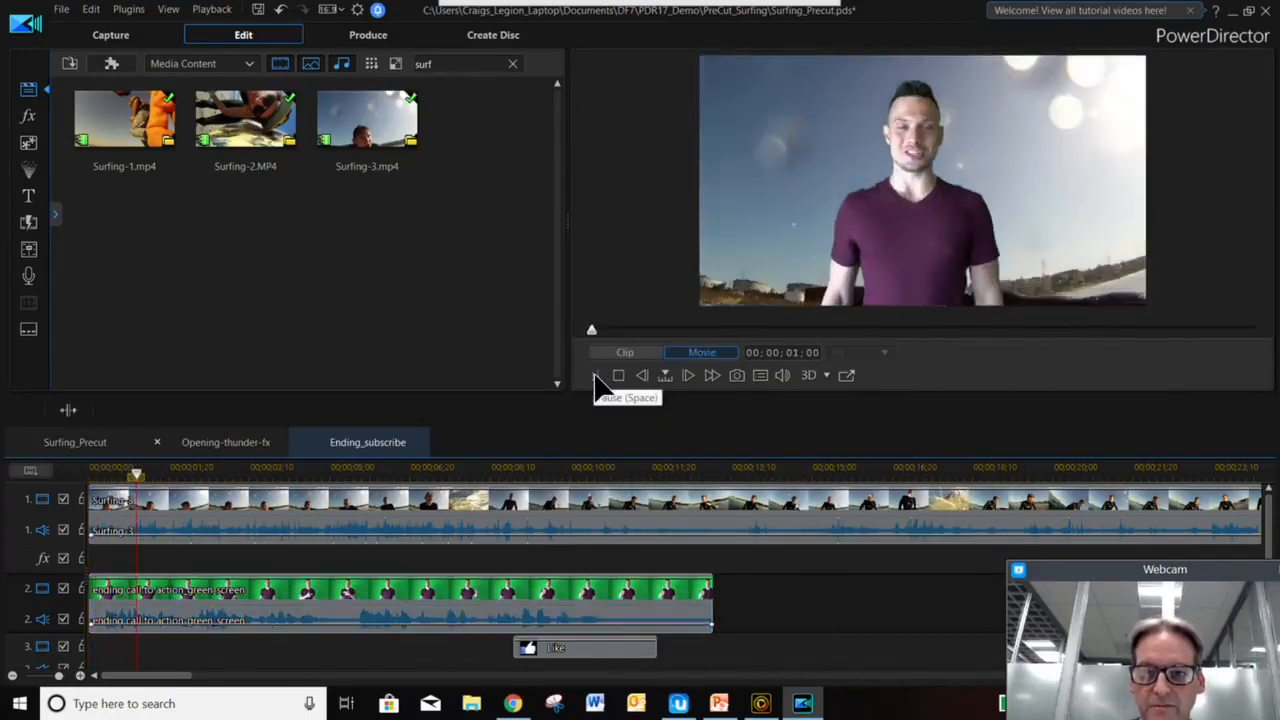
left_click(595, 378)
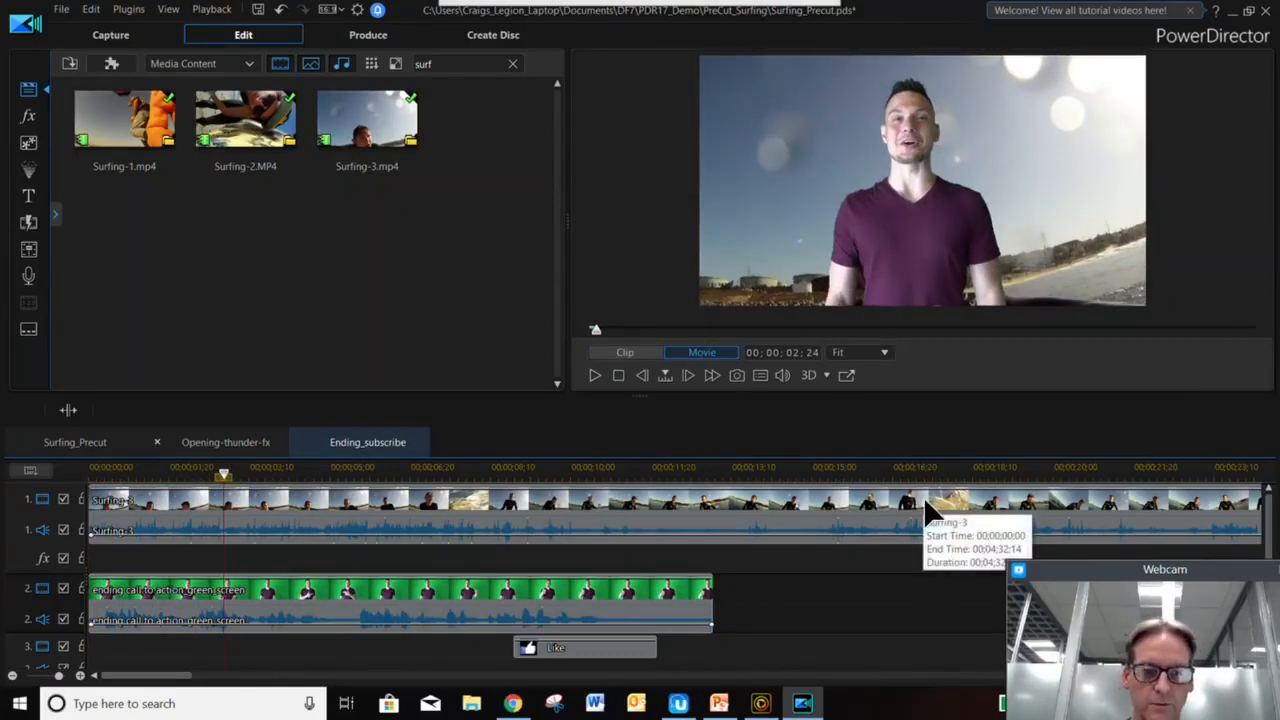
left_click(30, 117)
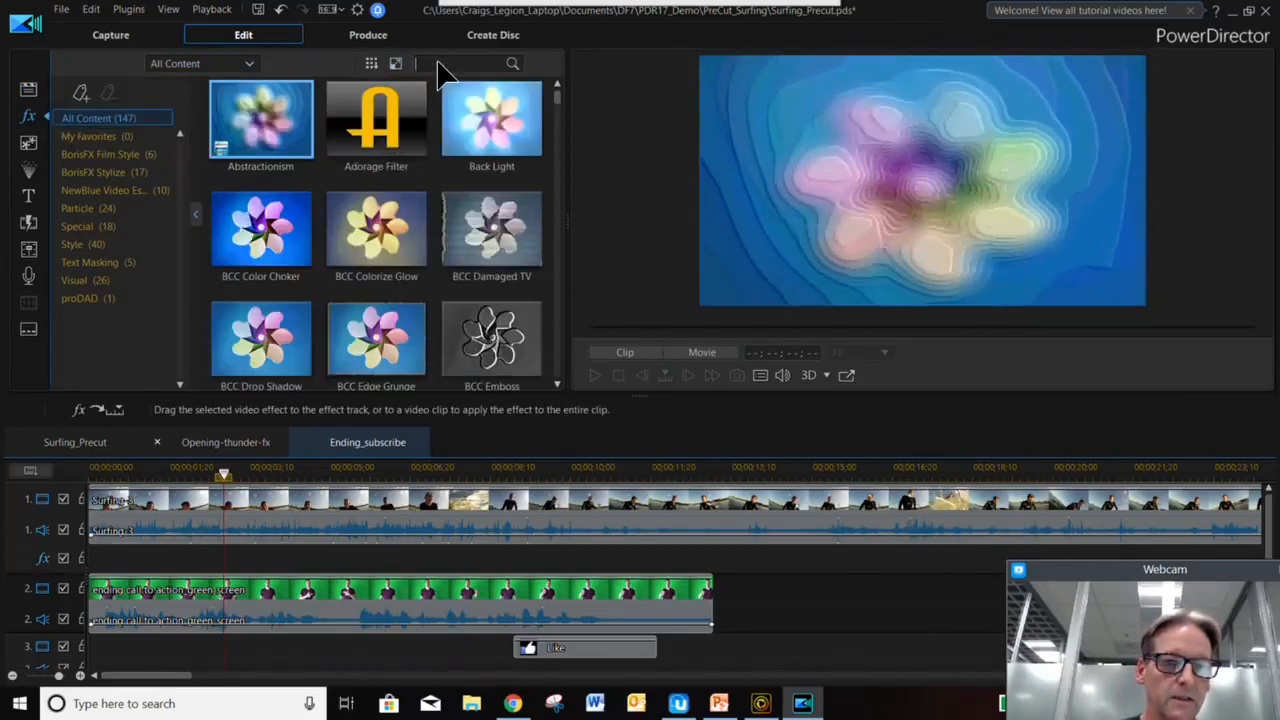
left_click(440, 64)
type("Blur")
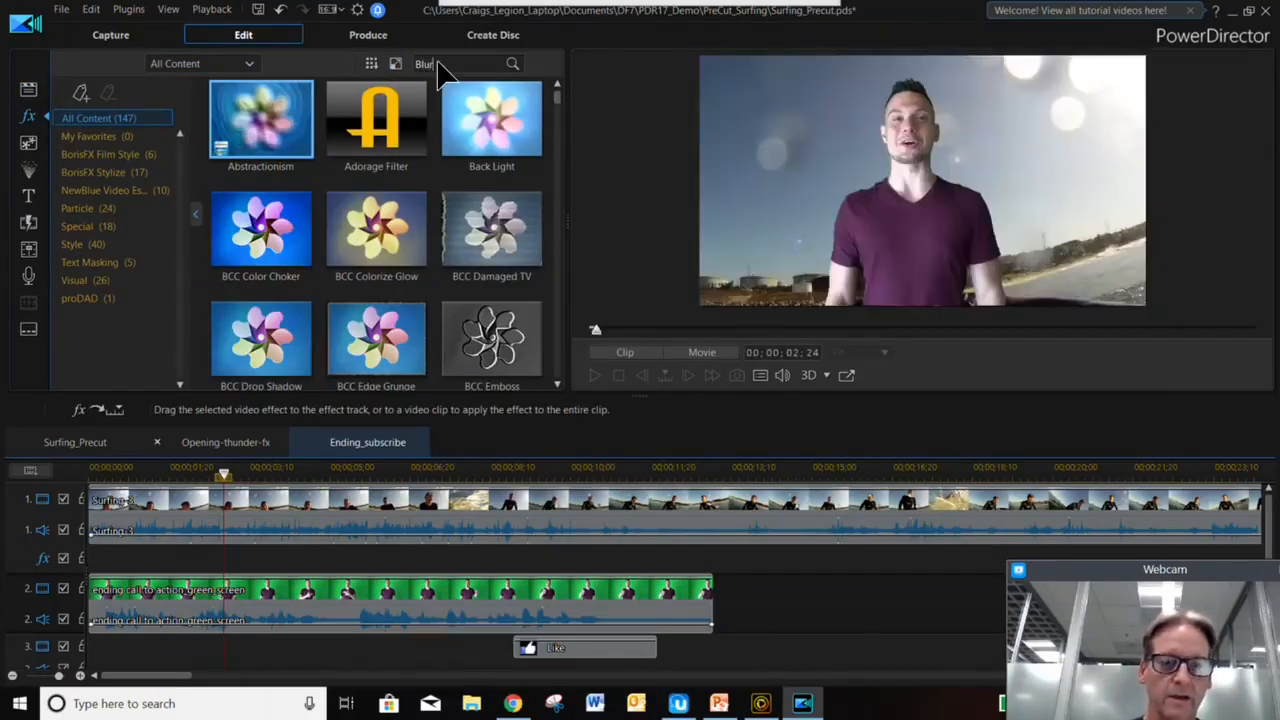
left_click_drag(277, 114, 205, 510)
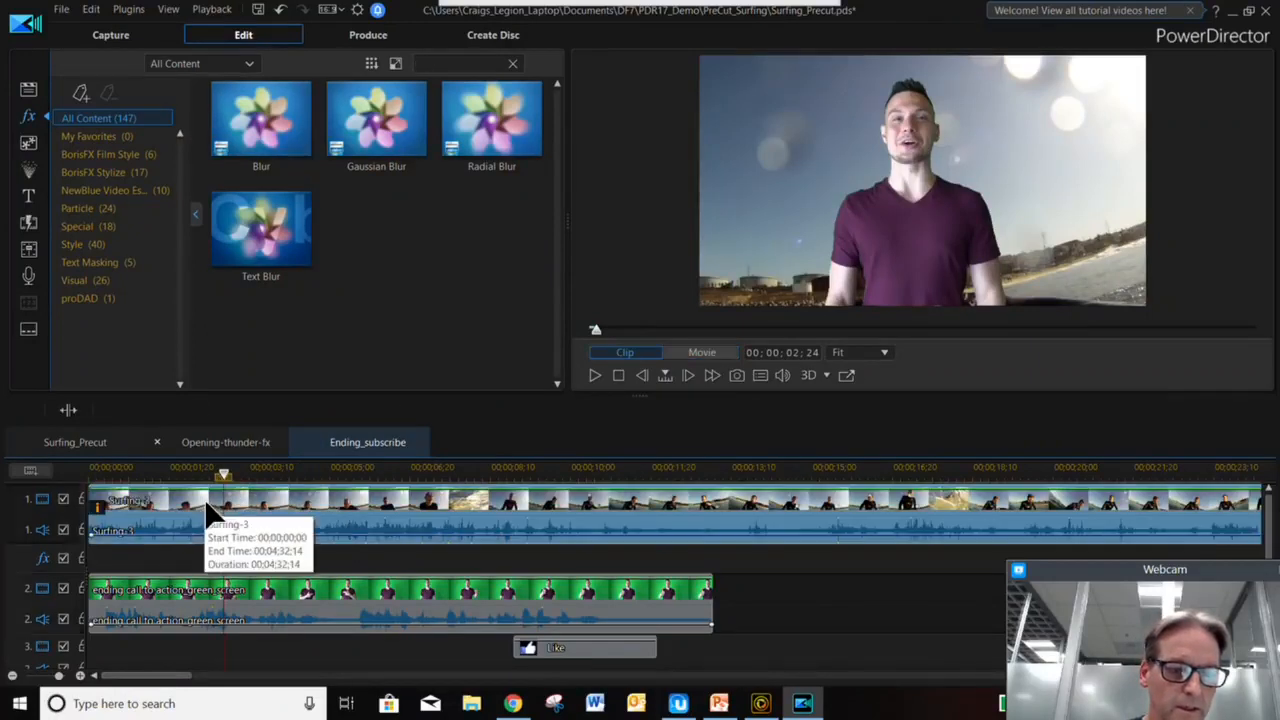
left_click(592, 377)
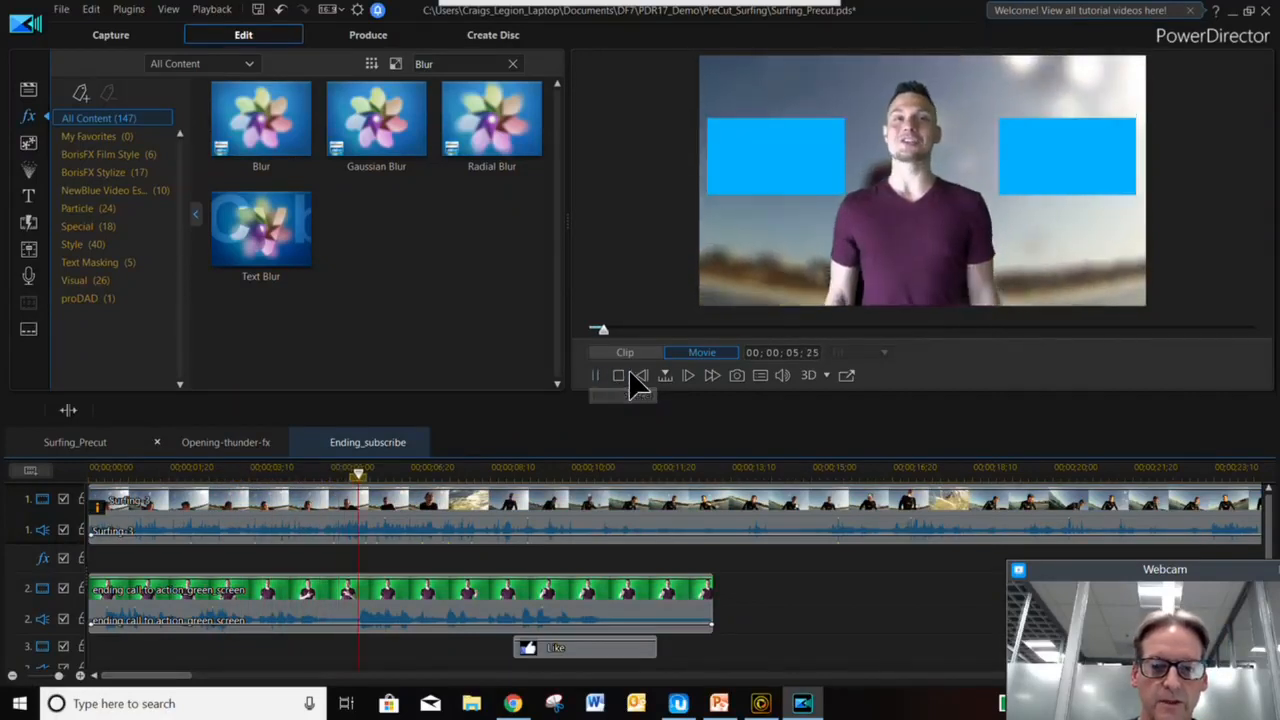
left_click(618, 375)
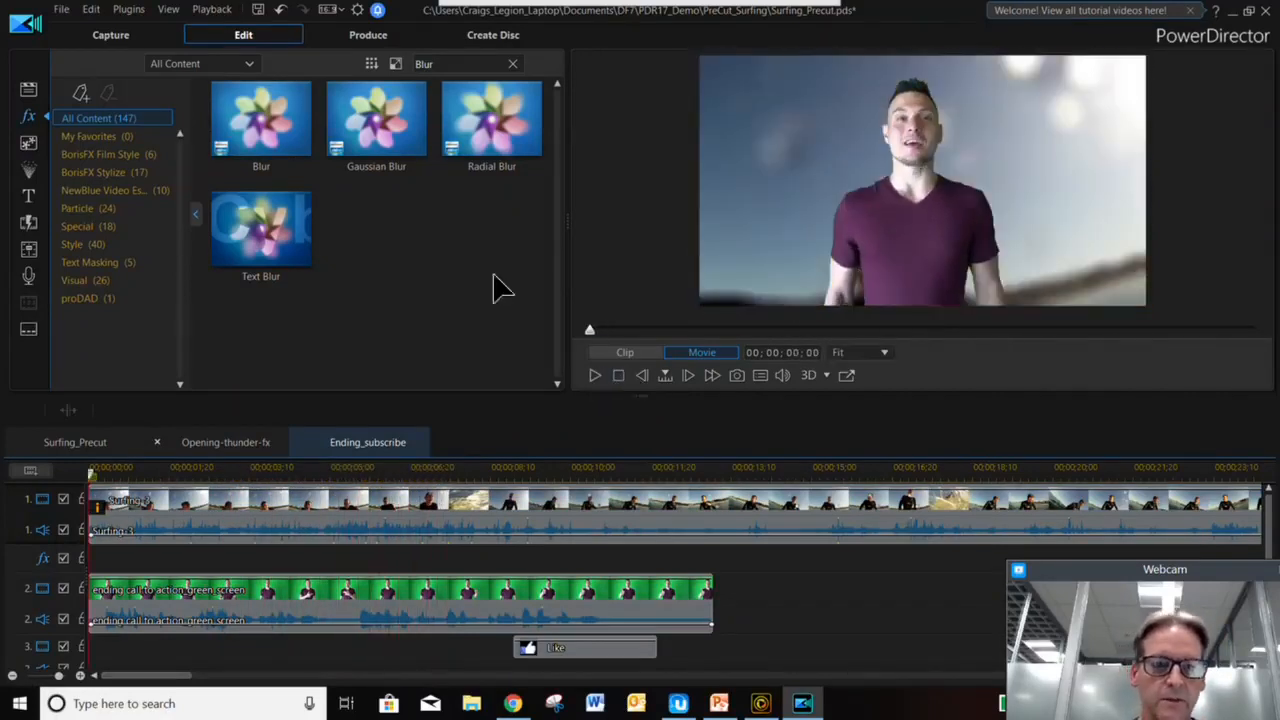
- Replace the blue placeholders on tracks 4 and 5 with Surfing-1.mp4 and Surfing-2.MP4 from the "surf" search, and play back the result
left_click(29, 90)
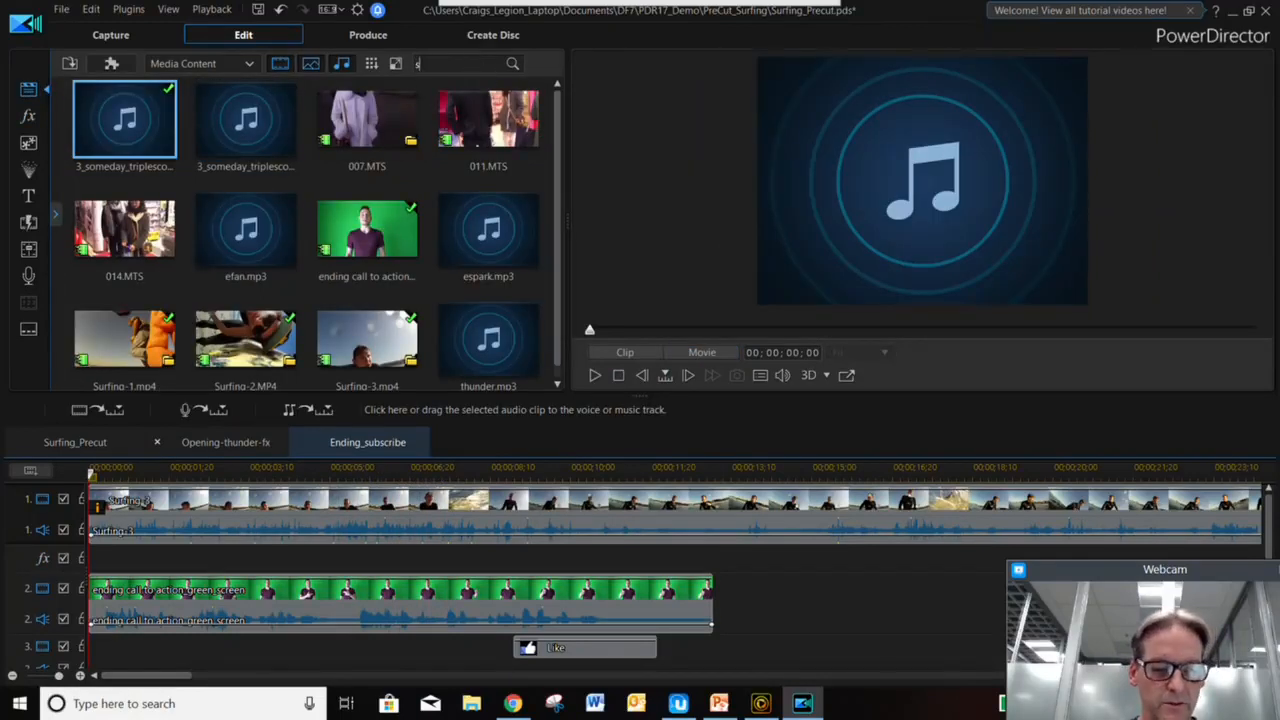
key("Return")
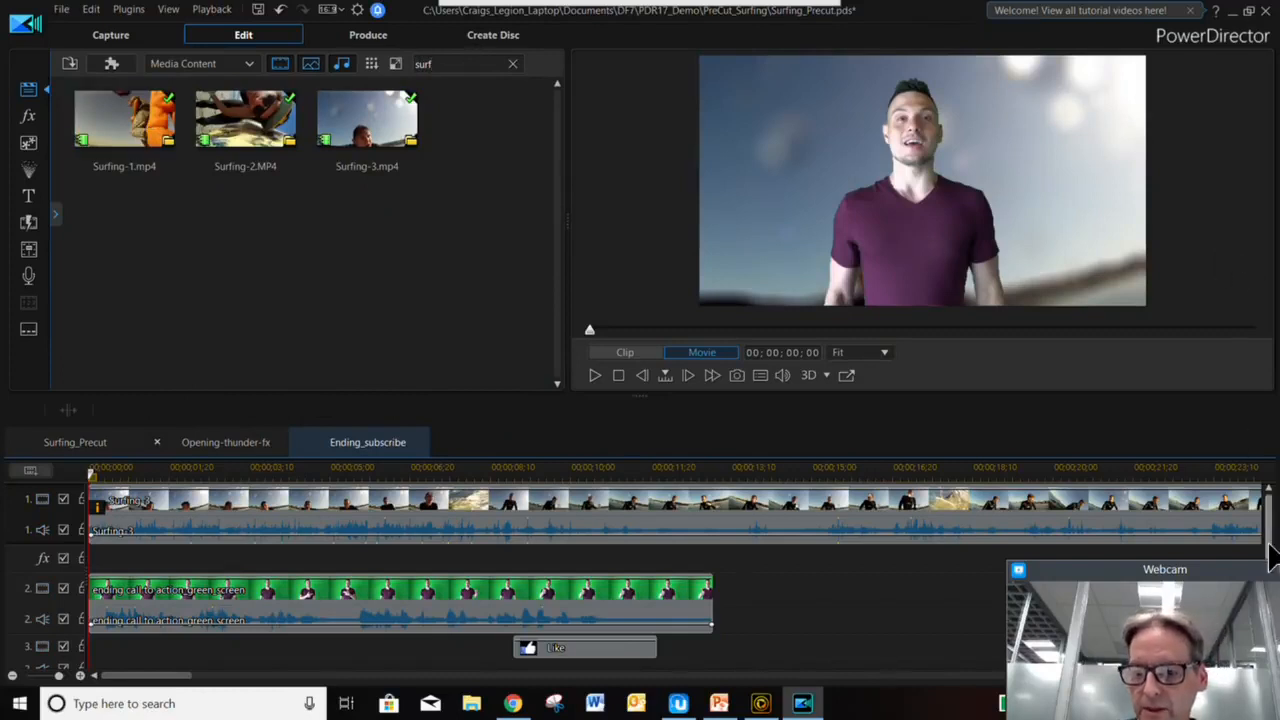
scroll(1272, 545, "down", 3)
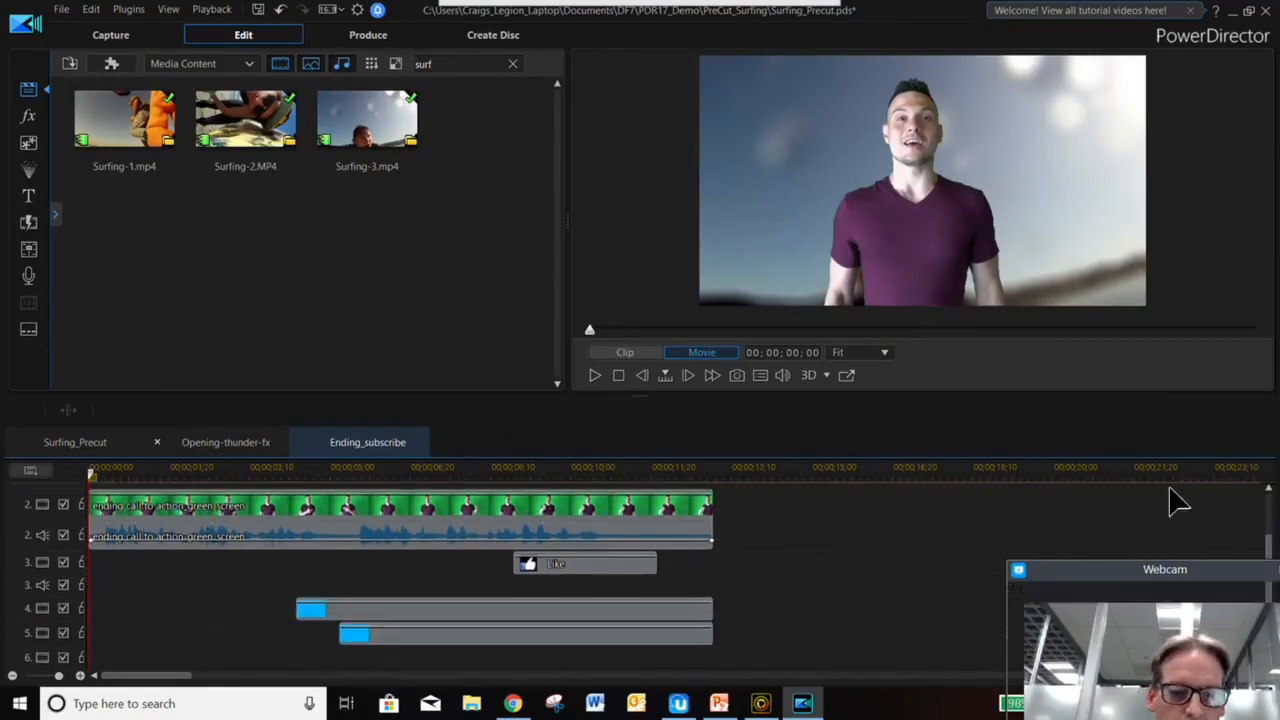
left_click_drag(140, 140, 301, 606)
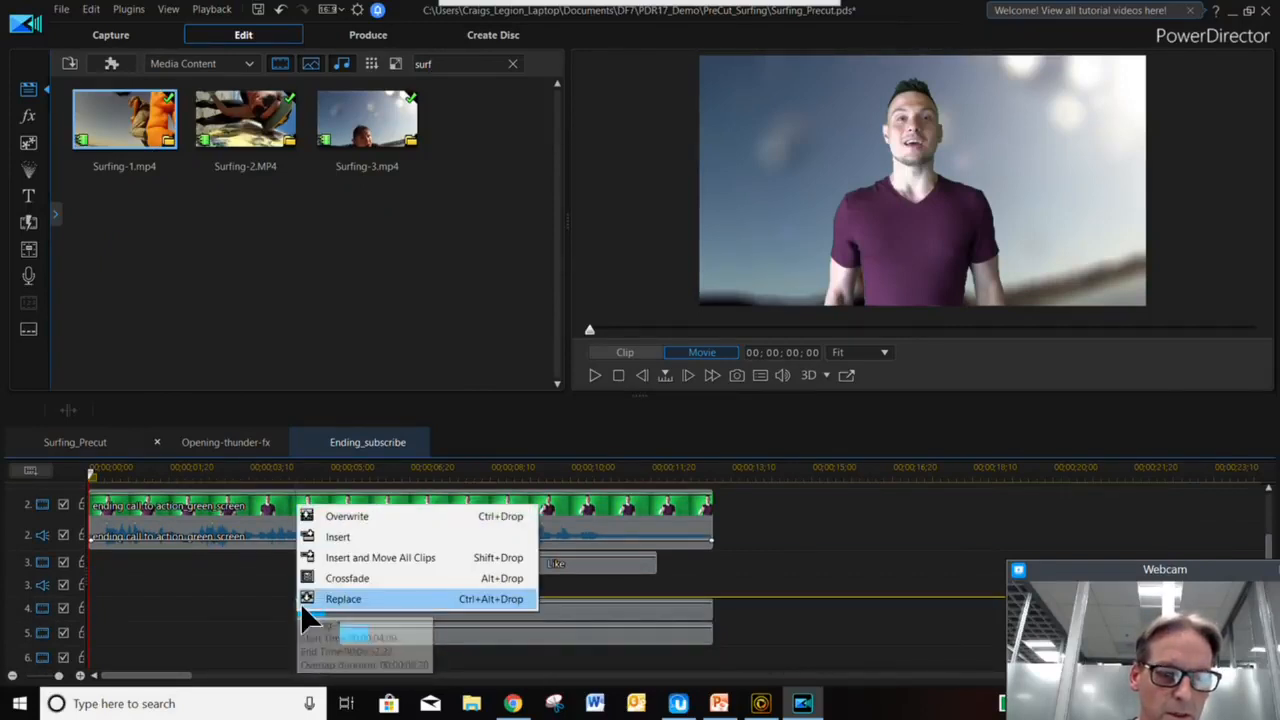
left_click(338, 596)
left_click_drag(245, 120, 350, 662)
left_click(393, 646)
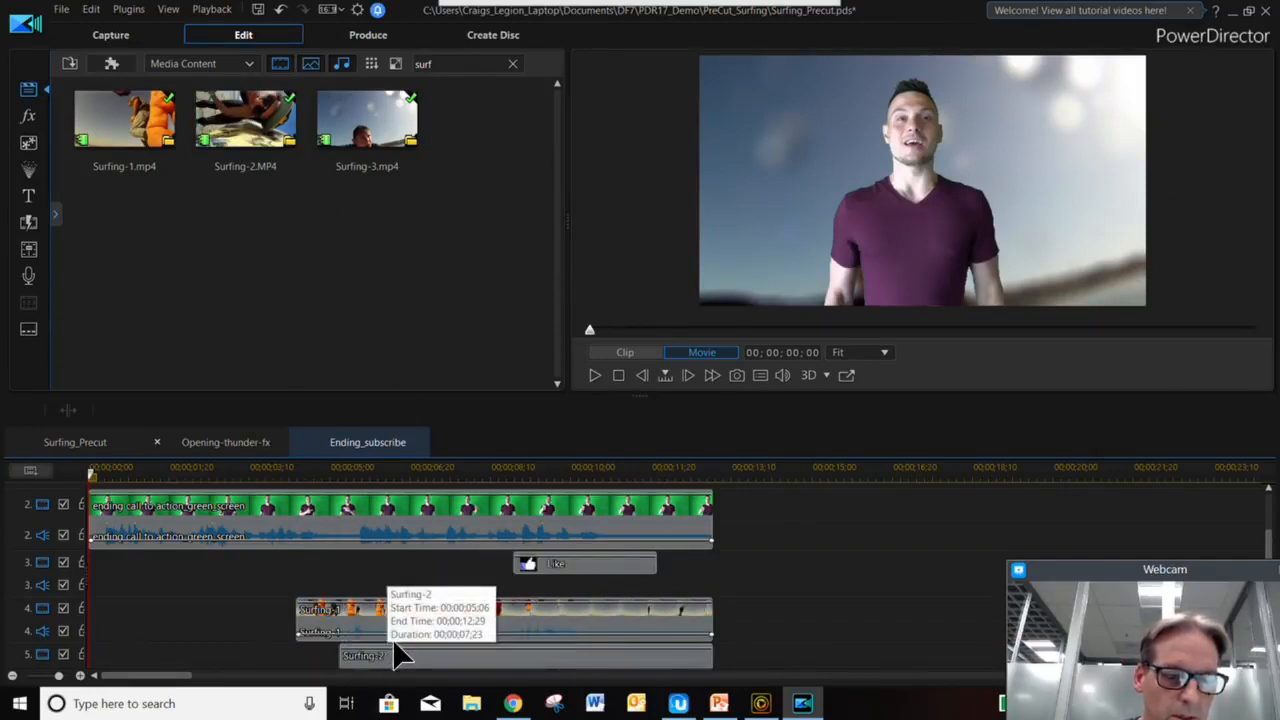
left_click(596, 377)
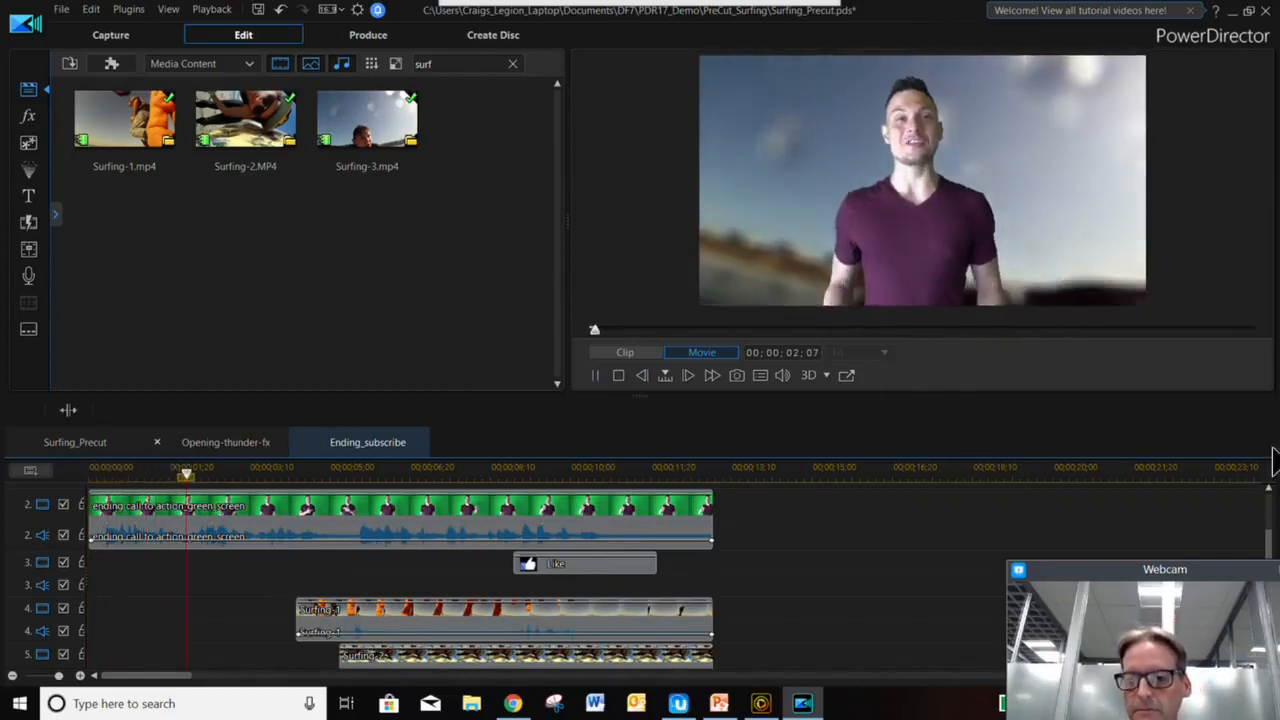
left_click_drag(1270, 545, 1275, 578)
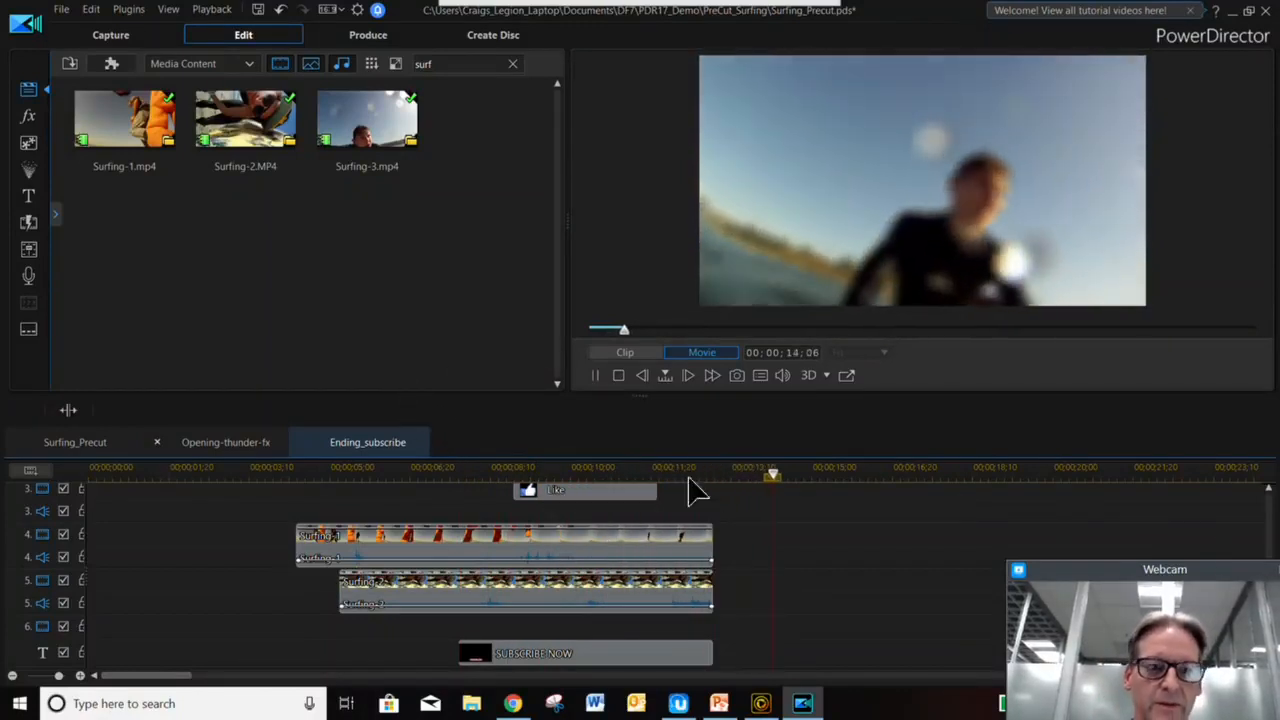
- Place the Default text-only title on the title track, a short gap after the SUBSCRIBE NOW title
left_click(29, 117)
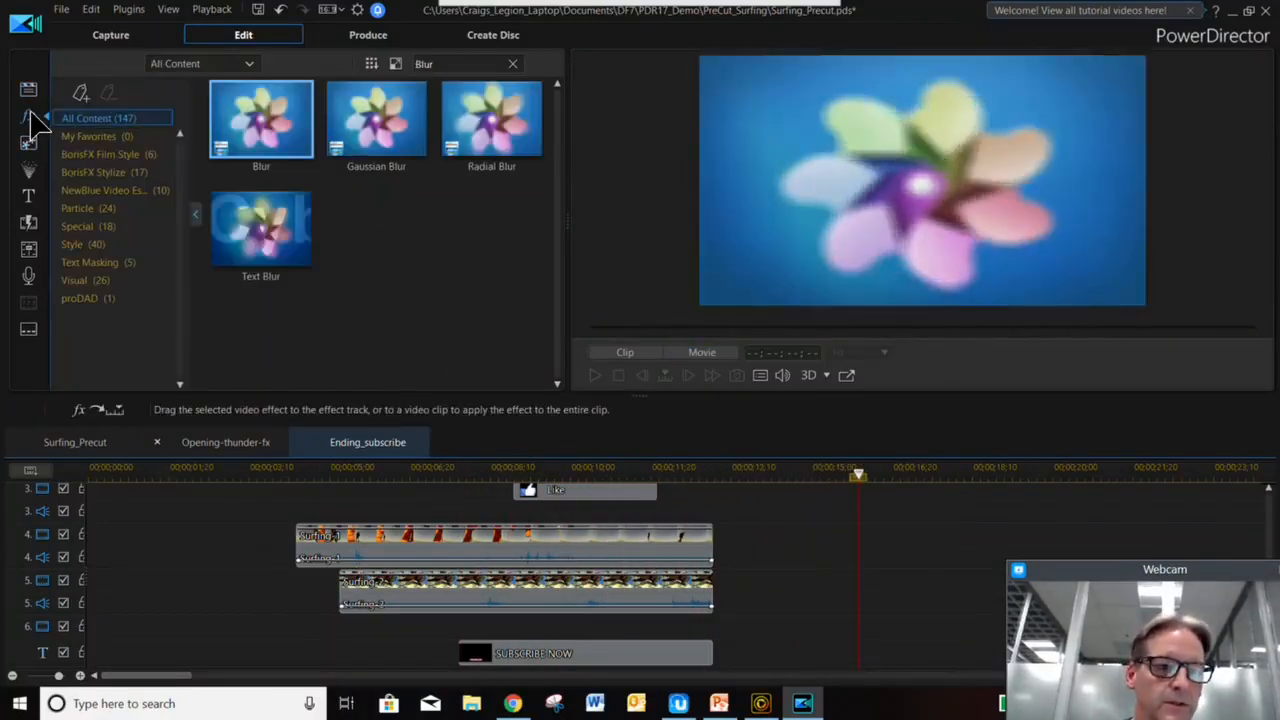
left_click(29, 195)
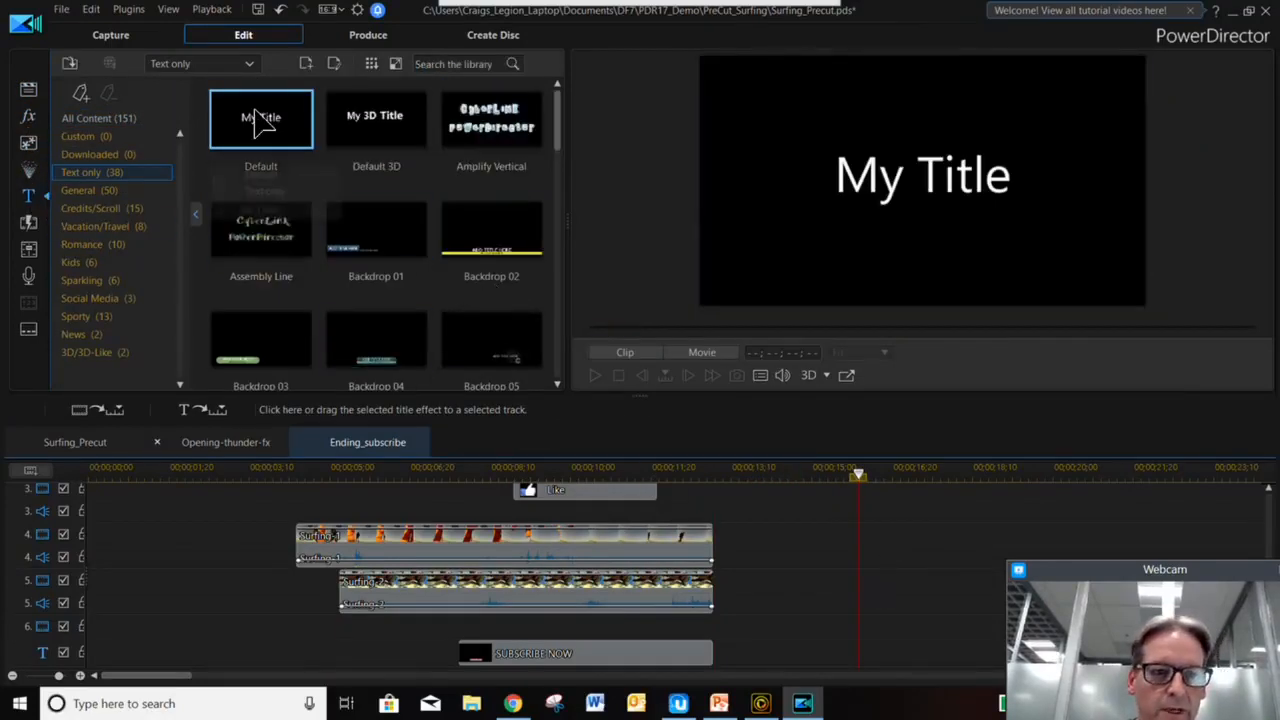
left_click_drag(808, 477, 797, 622)
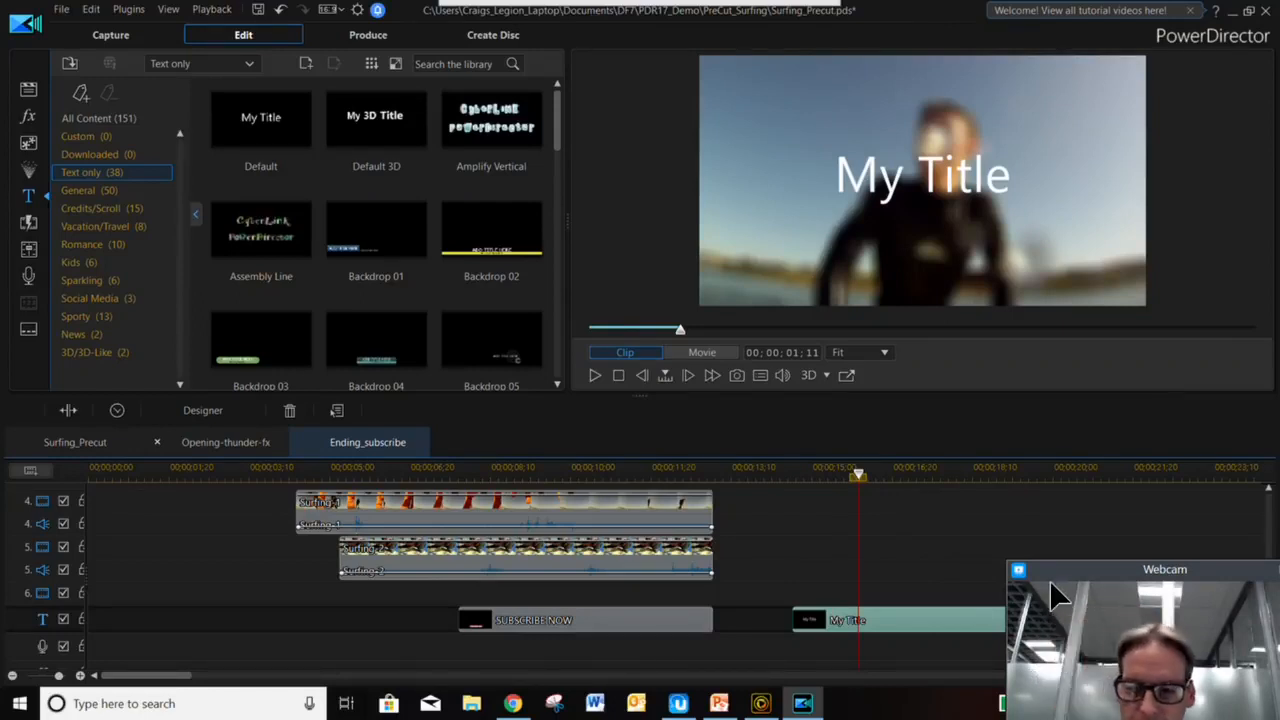
- Open the new title in the Title Designer and replace its text with "Subscribe Now"
double_click(838, 625)
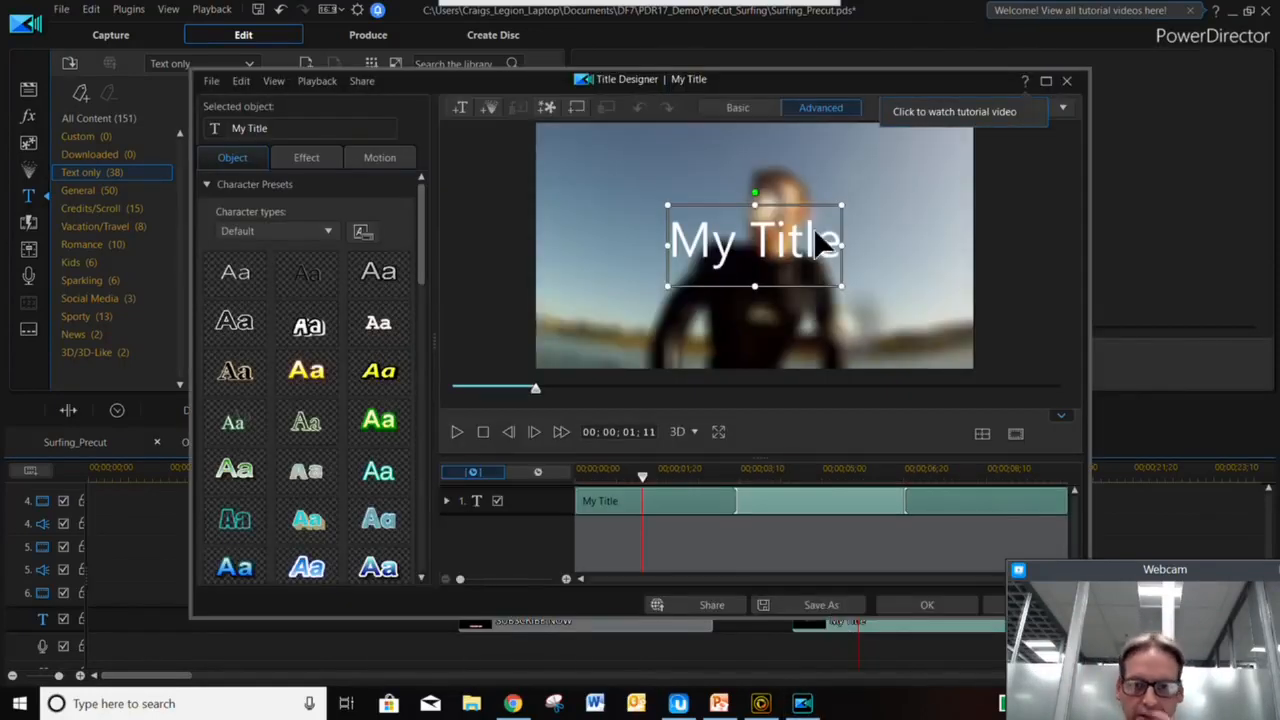
key("BackSpace")
key("BackSpace")
key("BackSpace")
key("BackSpace")
key("BackSpace")
key("BackSpace")
key("BackSpace")
key("BackSpace")
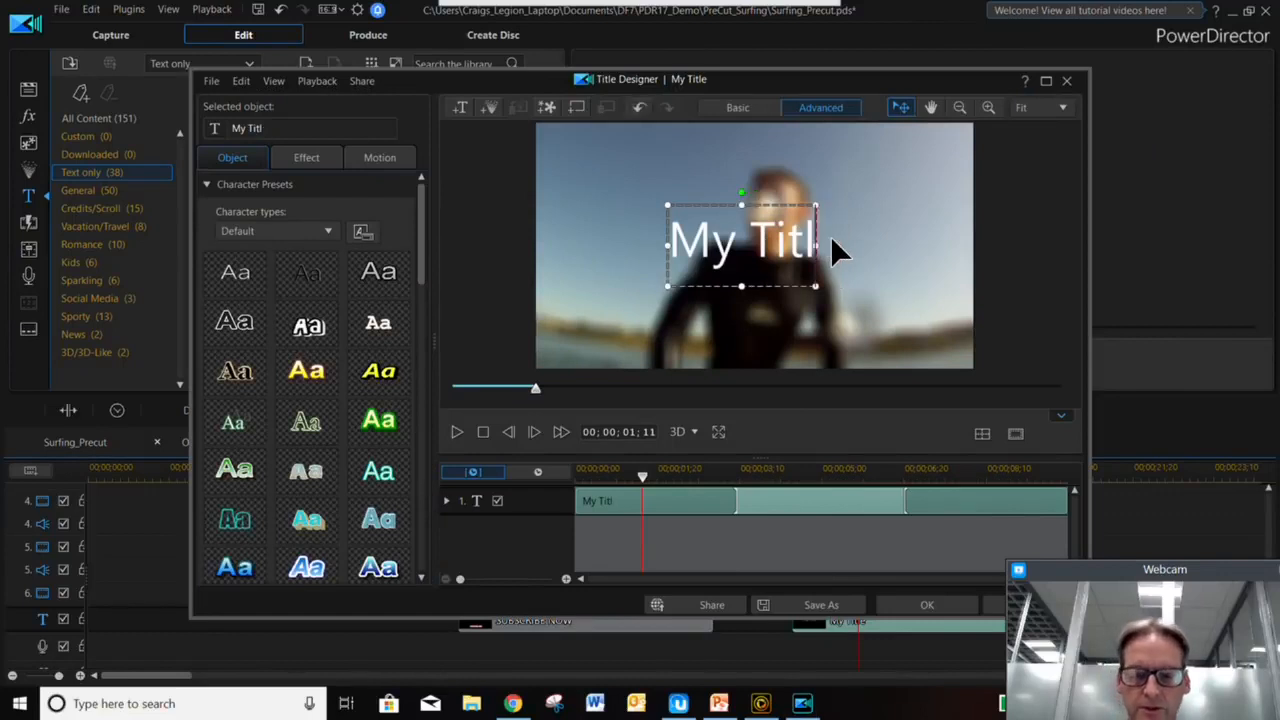
type("Su")
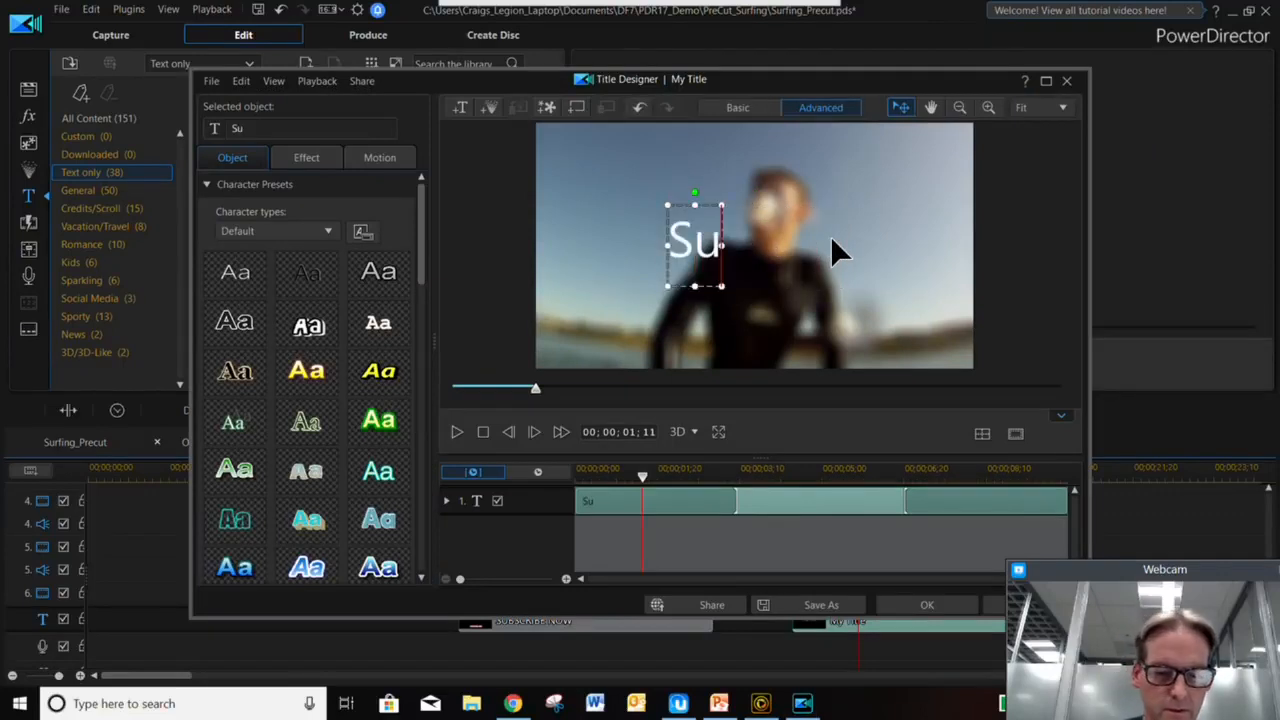
type("bscribe Now")
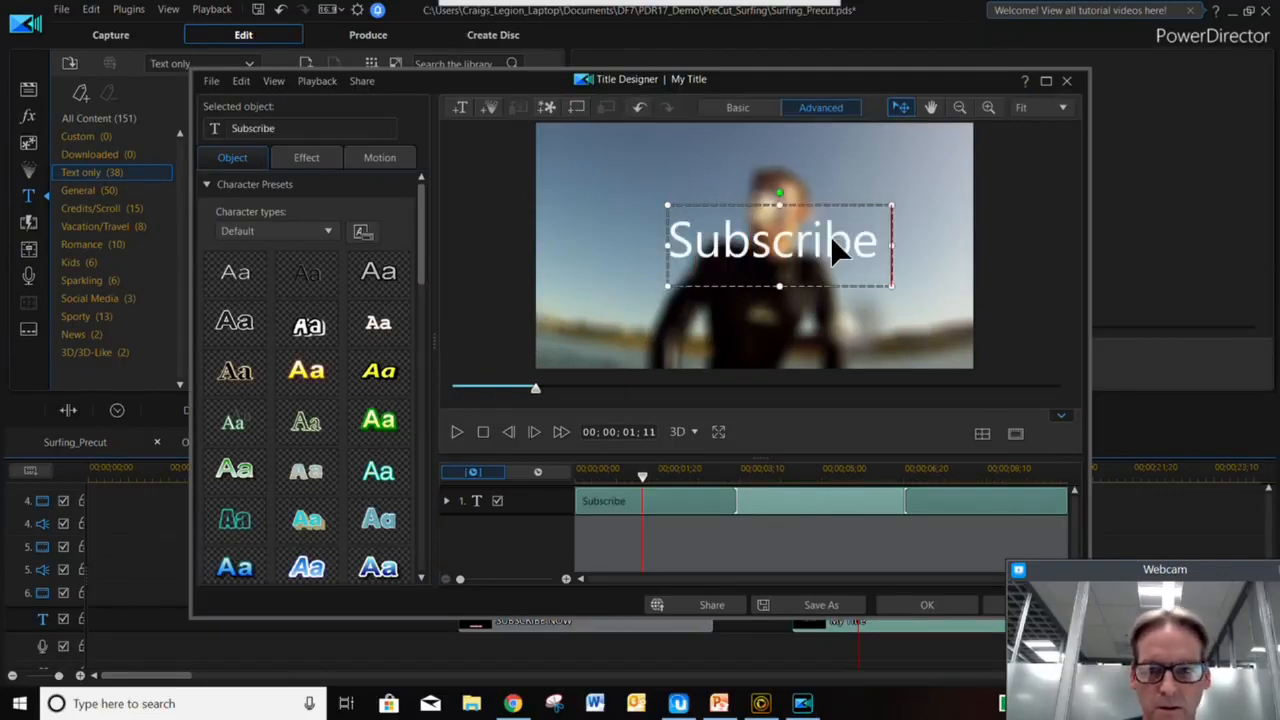